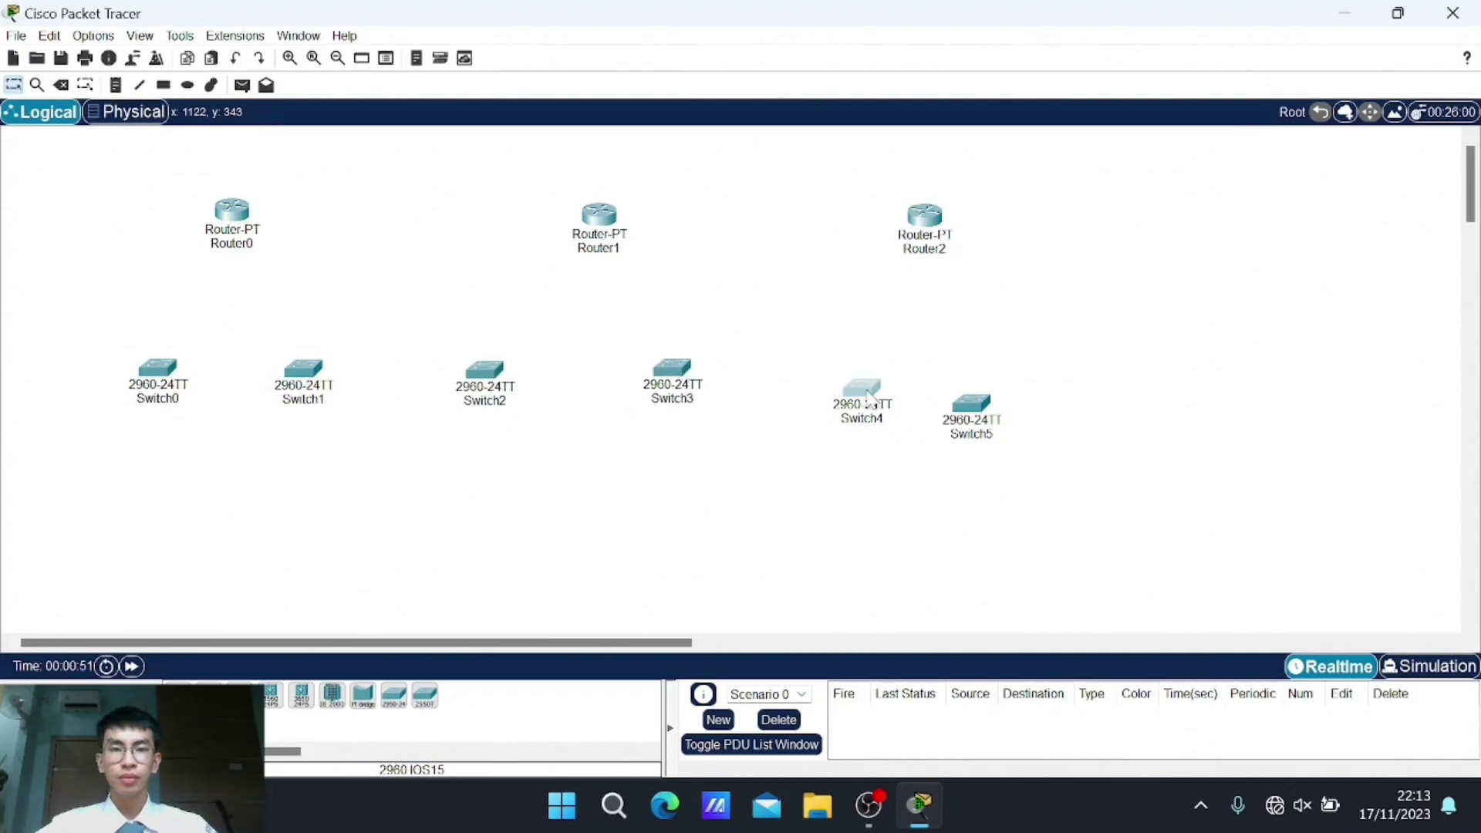
Step: Place twelve PC-PT end devices, PC0 to PC11, in a row below the six switches
{"action": "left_click", "coordinate": [50, 694]}
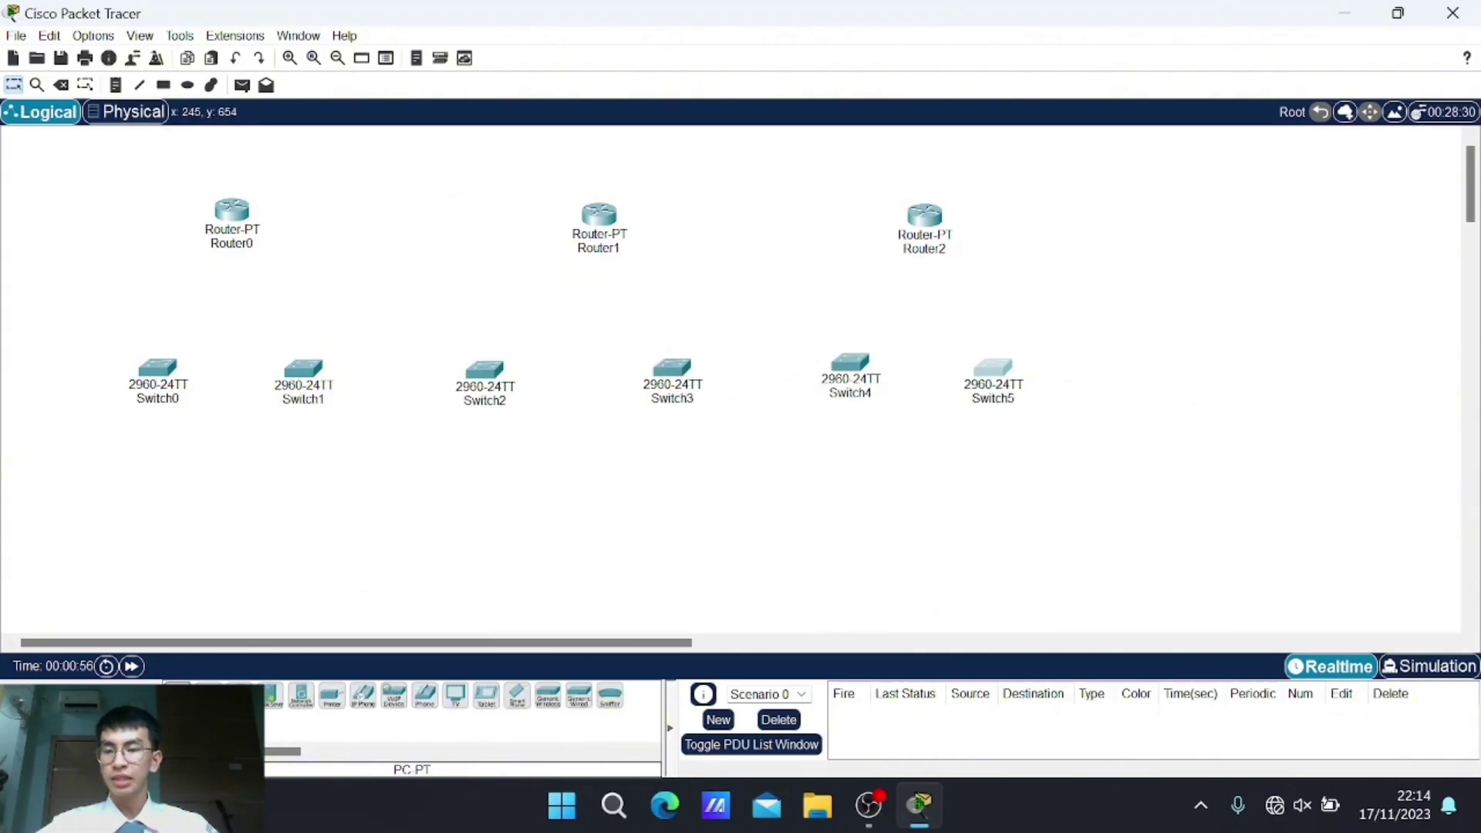
{"action": "left_click", "coordinate": [84, 487]}
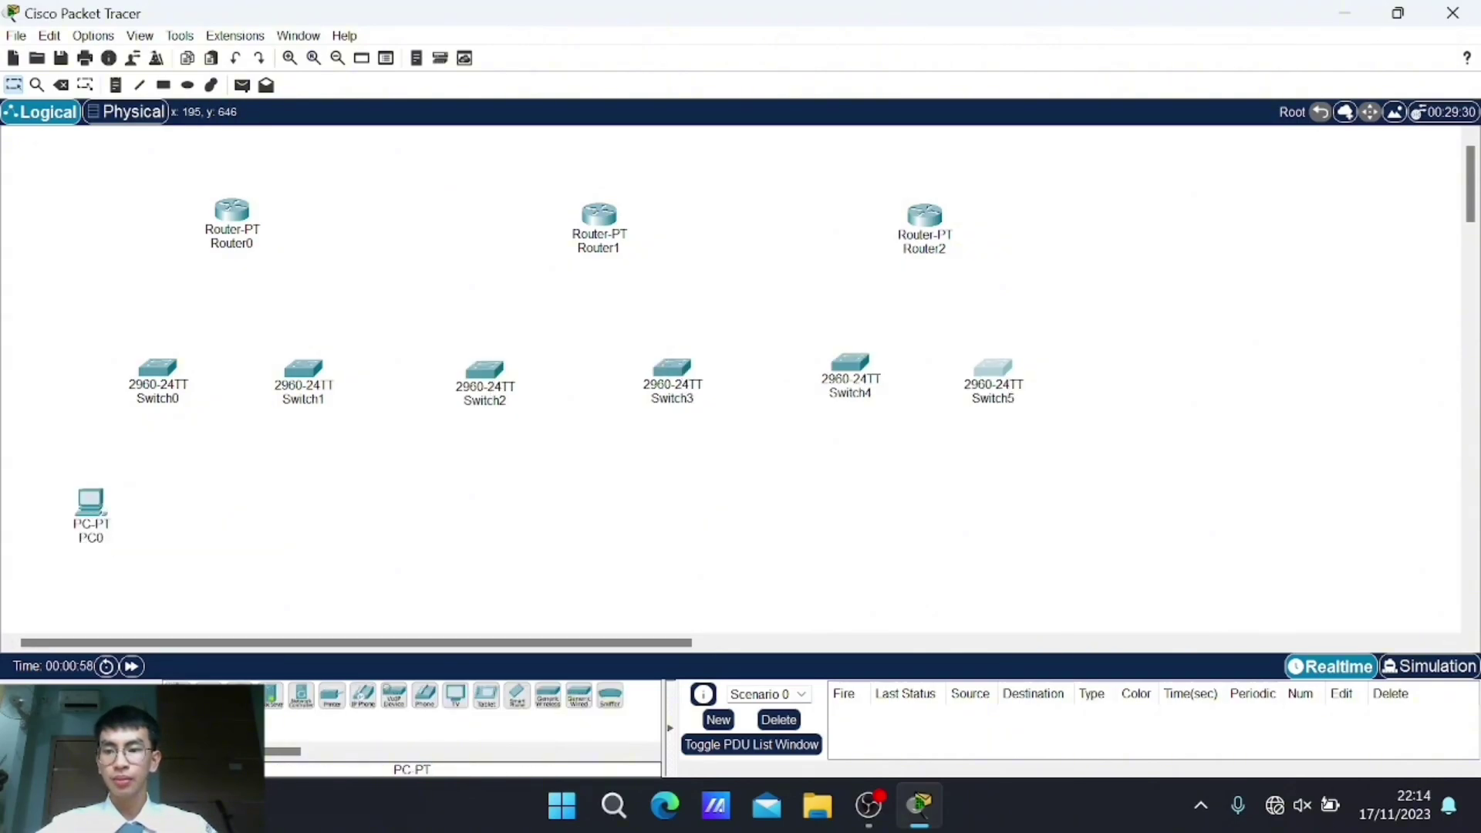
{"action": "left_click", "coordinate": [177, 510]}
{"action": "left_click", "coordinate": [253, 499]}
{"action": "left_click", "coordinate": [334, 509]}
{"action": "left_click", "coordinate": [423, 497]}
{"action": "left_click", "coordinate": [497, 504]}
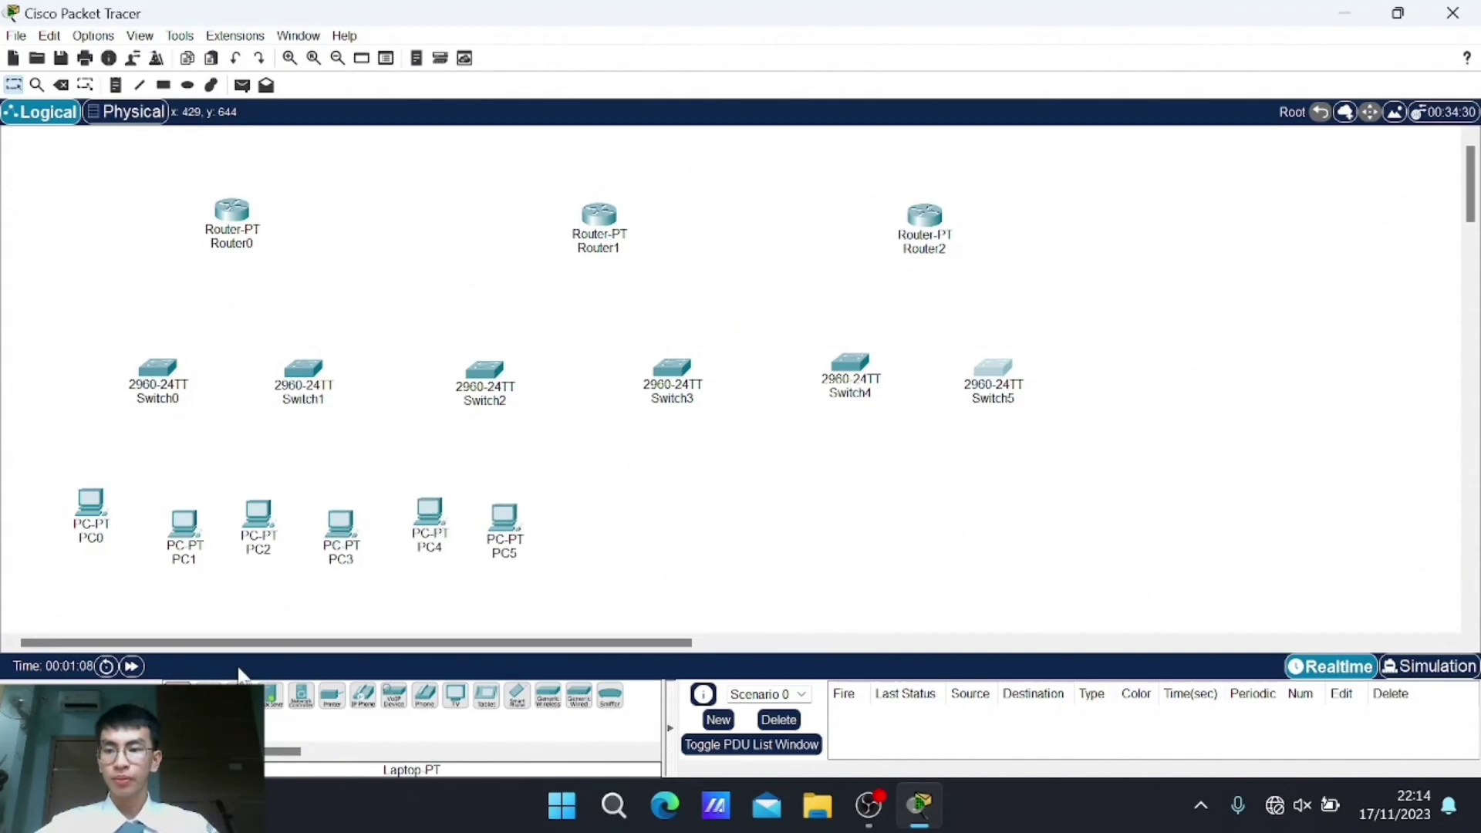
{"action": "left_click", "coordinate": [622, 488]}
{"action": "left_click", "coordinate": [704, 489]}
{"action": "left_click", "coordinate": [785, 488]}
{"action": "left_click", "coordinate": [882, 490]}
{"action": "left_click", "coordinate": [937, 492]}
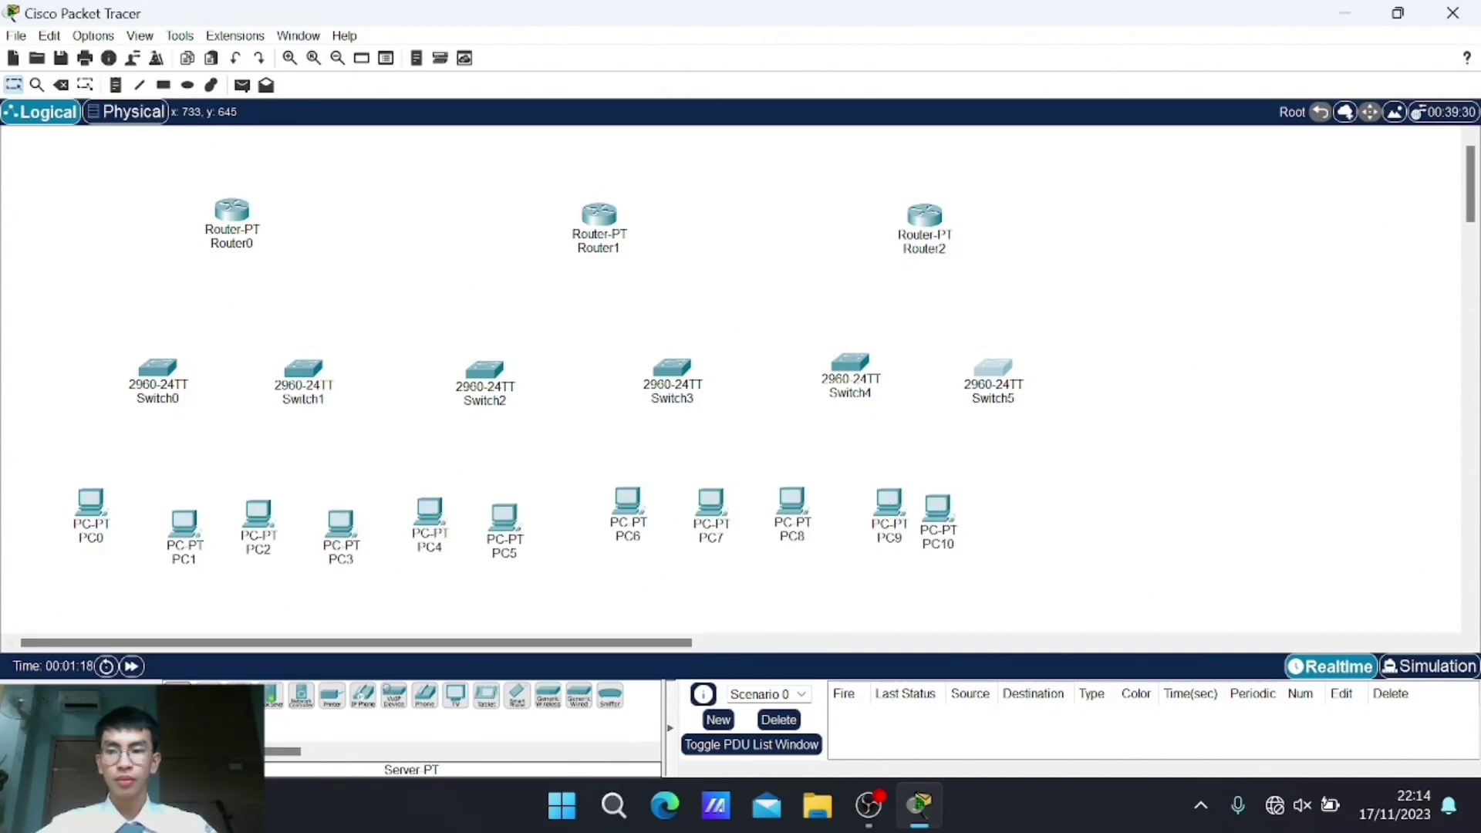
{"action": "left_click", "coordinate": [1037, 490]}
Step: Line up the PCs in an even row, a pair beneath each switch, and add a Server-PT beyond Switch5
{"action": "left_click_drag", "start_coordinate": [888, 501], "coordinate": [887, 500]}
{"action": "left_click_drag", "start_coordinate": [792, 500], "coordinate": [725, 502]}
{"action": "left_click_drag", "start_coordinate": [628, 499], "coordinate": [625, 501]}
{"action": "left_click_drag", "start_coordinate": [503, 515], "coordinate": [553, 499]}
{"action": "left_click_drag", "start_coordinate": [427, 526], "coordinate": [426, 515]}
{"action": "left_click_drag", "start_coordinate": [340, 523], "coordinate": [360, 501]}
{"action": "left_click_drag", "start_coordinate": [257, 512], "coordinate": [249, 500]}
{"action": "left_click_drag", "start_coordinate": [183, 524], "coordinate": [191, 499]}
{"action": "left_click_drag", "start_coordinate": [91, 505], "coordinate": [93, 501]}
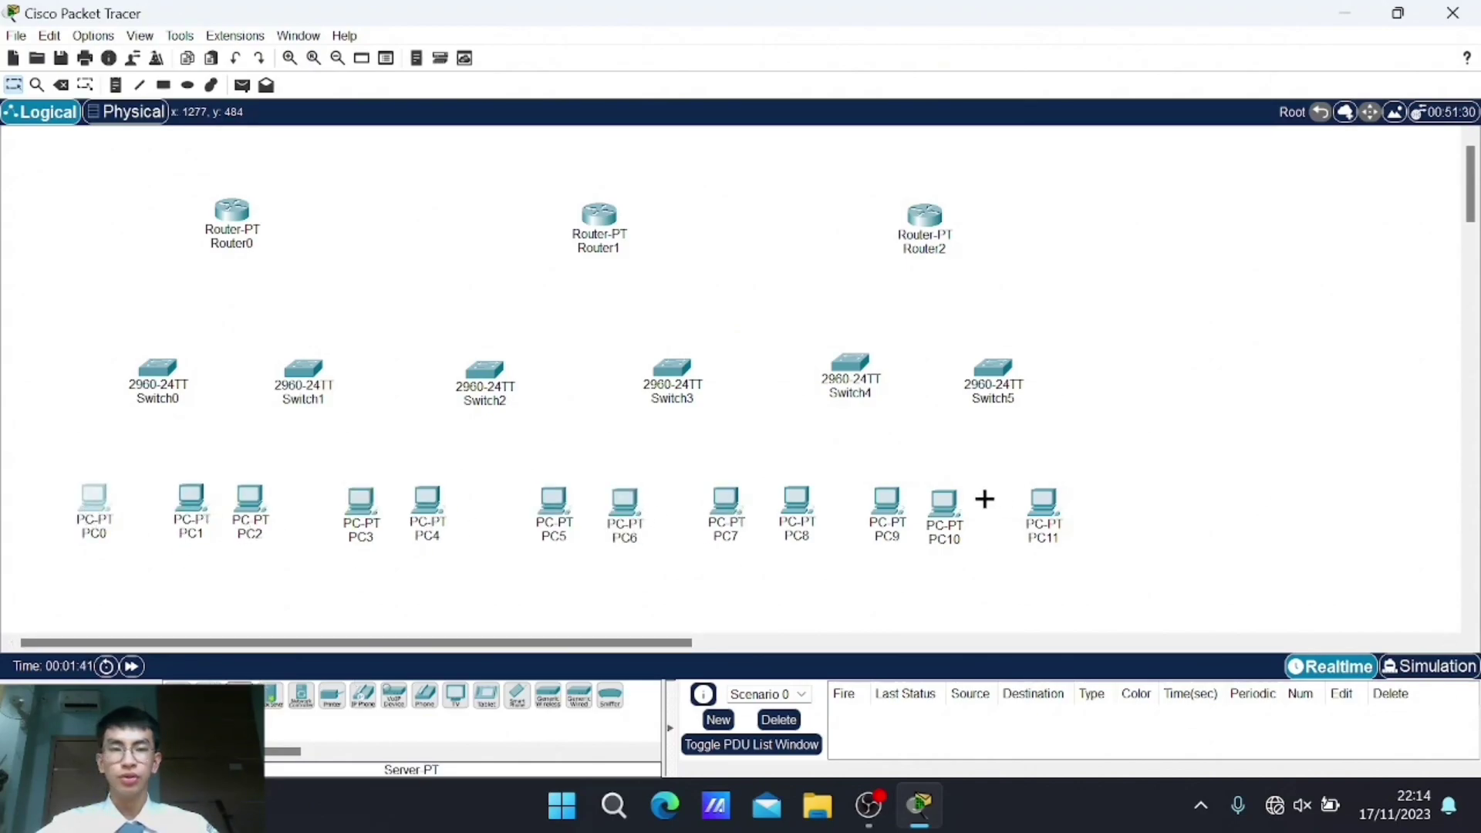
{"action": "left_click", "coordinate": [1149, 316]}
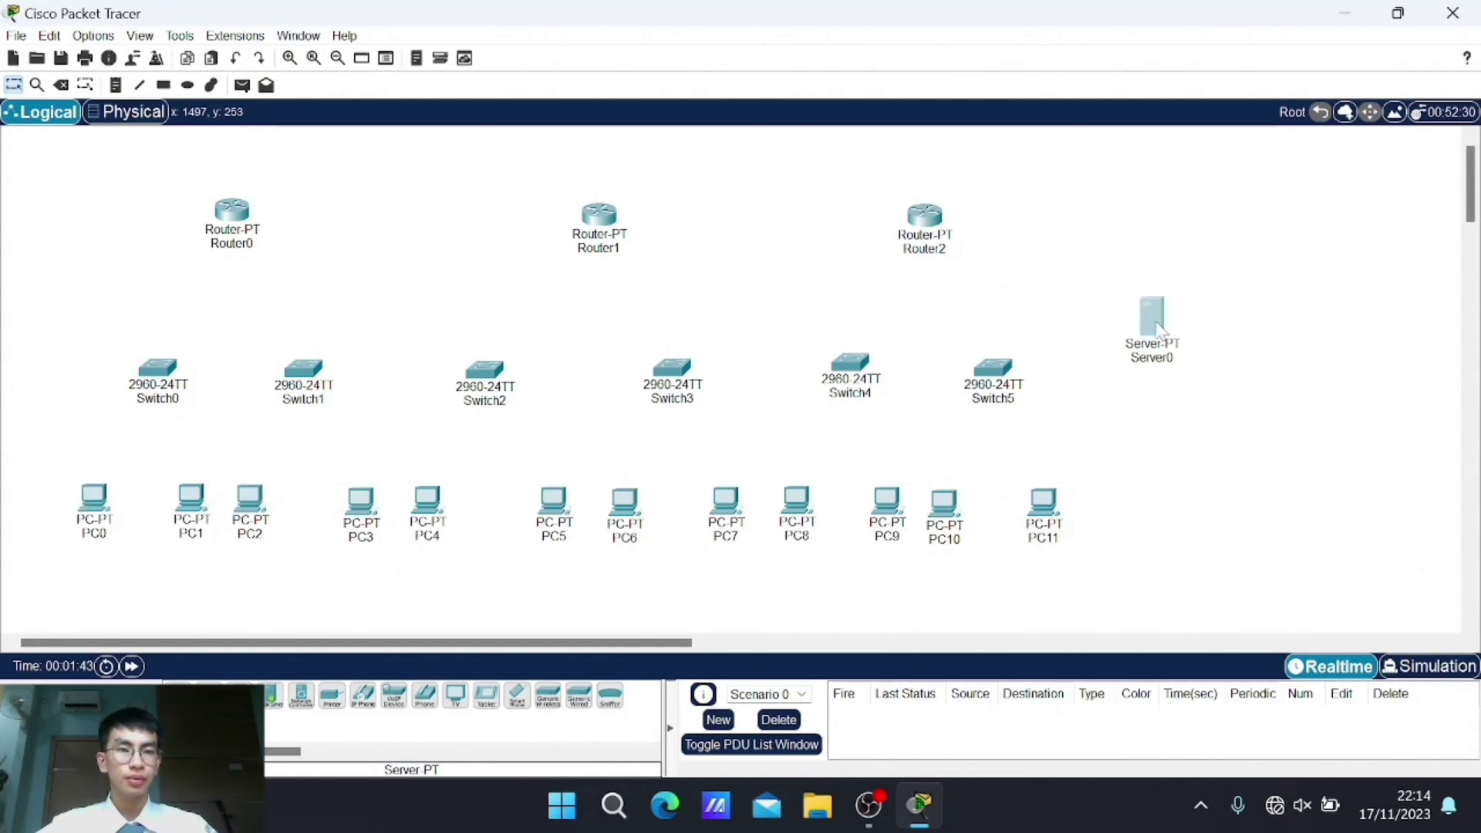
Step: Connect Router0's FastEthernet0/0 port to Router1 with a copper cross-over cable
{"action": "left_click", "coordinate": [108, 698]}
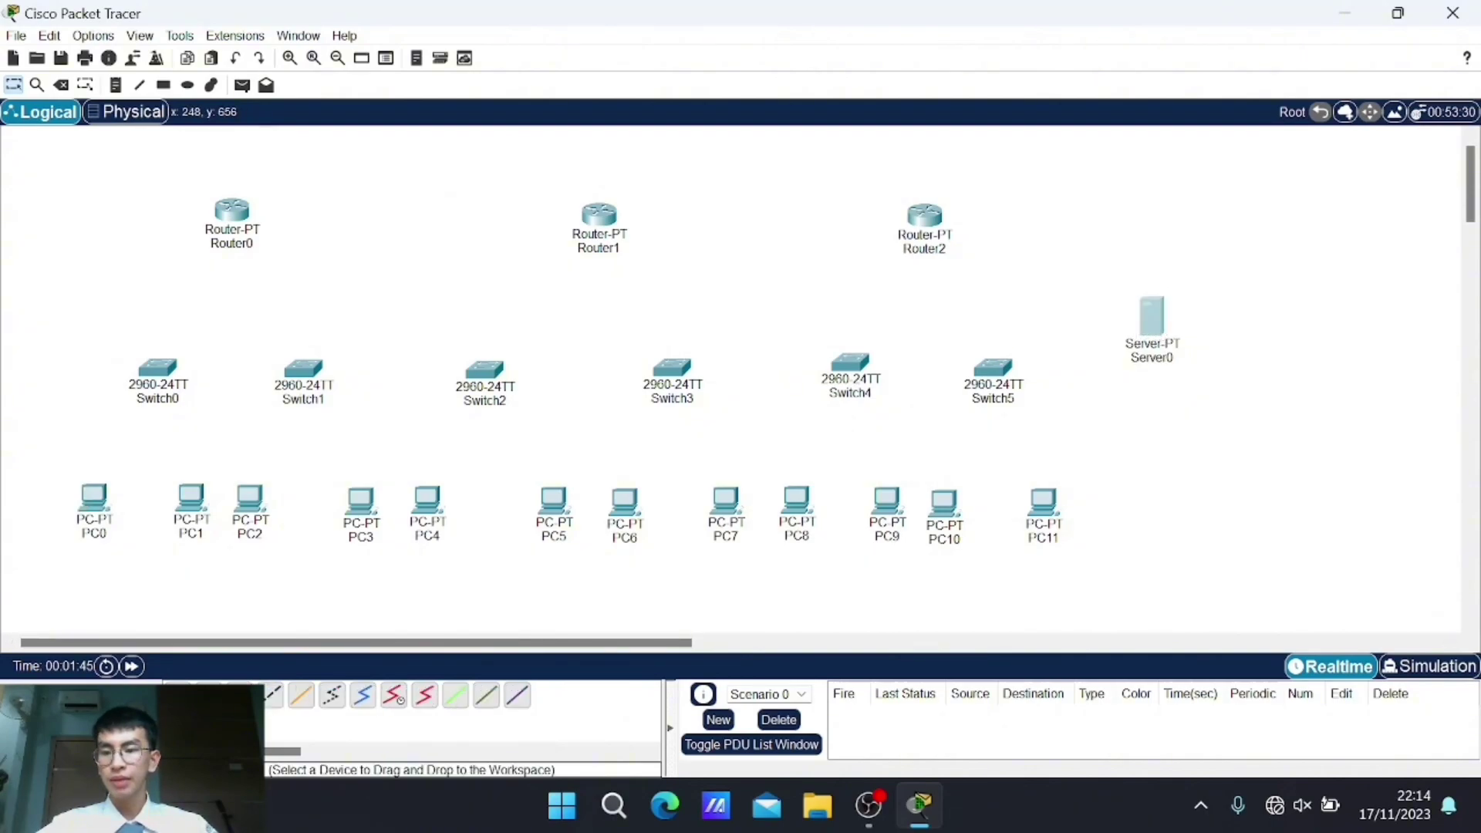
{"action": "left_click", "coordinate": [270, 698]}
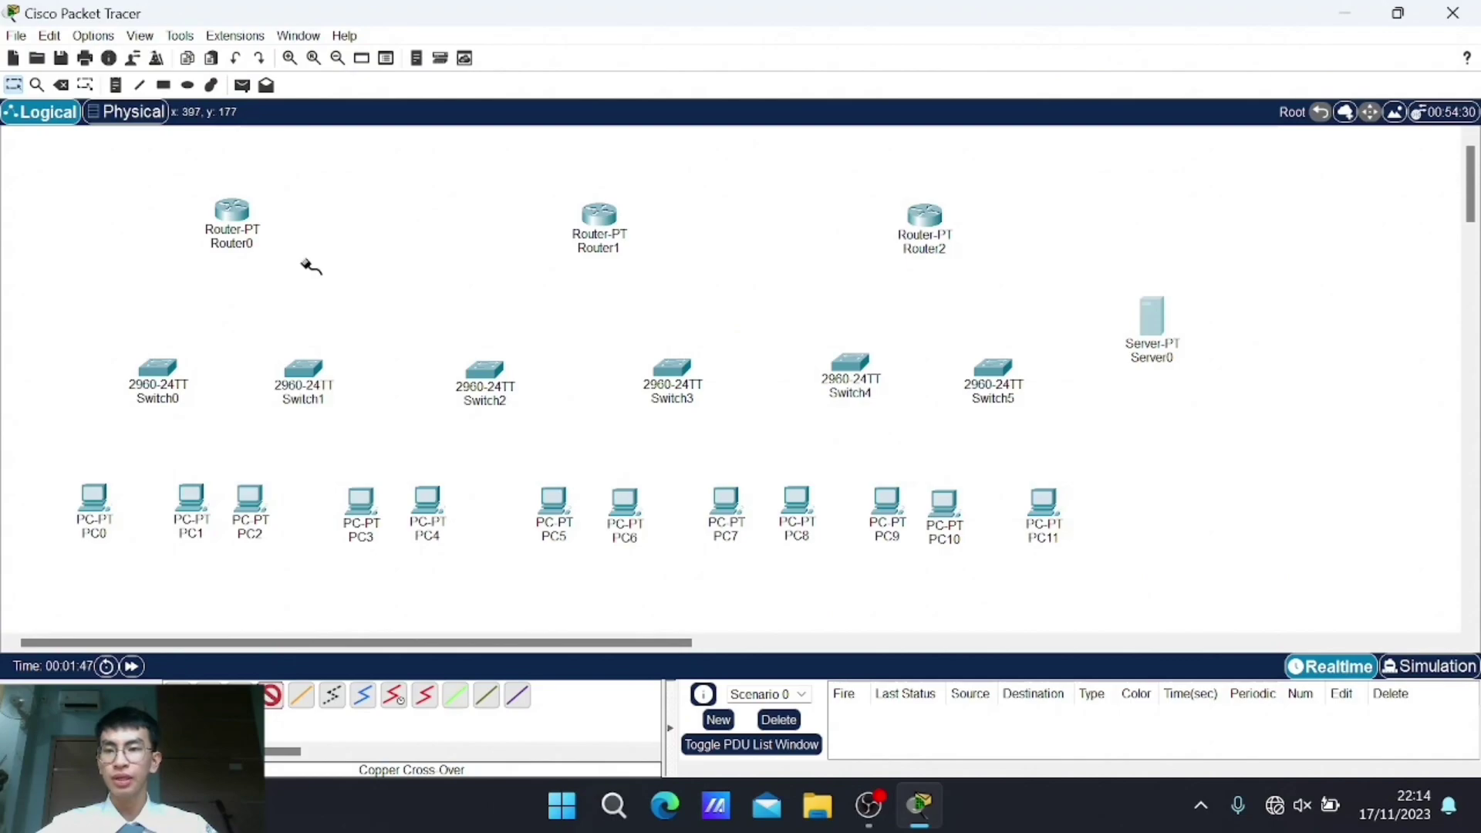
{"action": "left_click", "coordinate": [233, 215]}
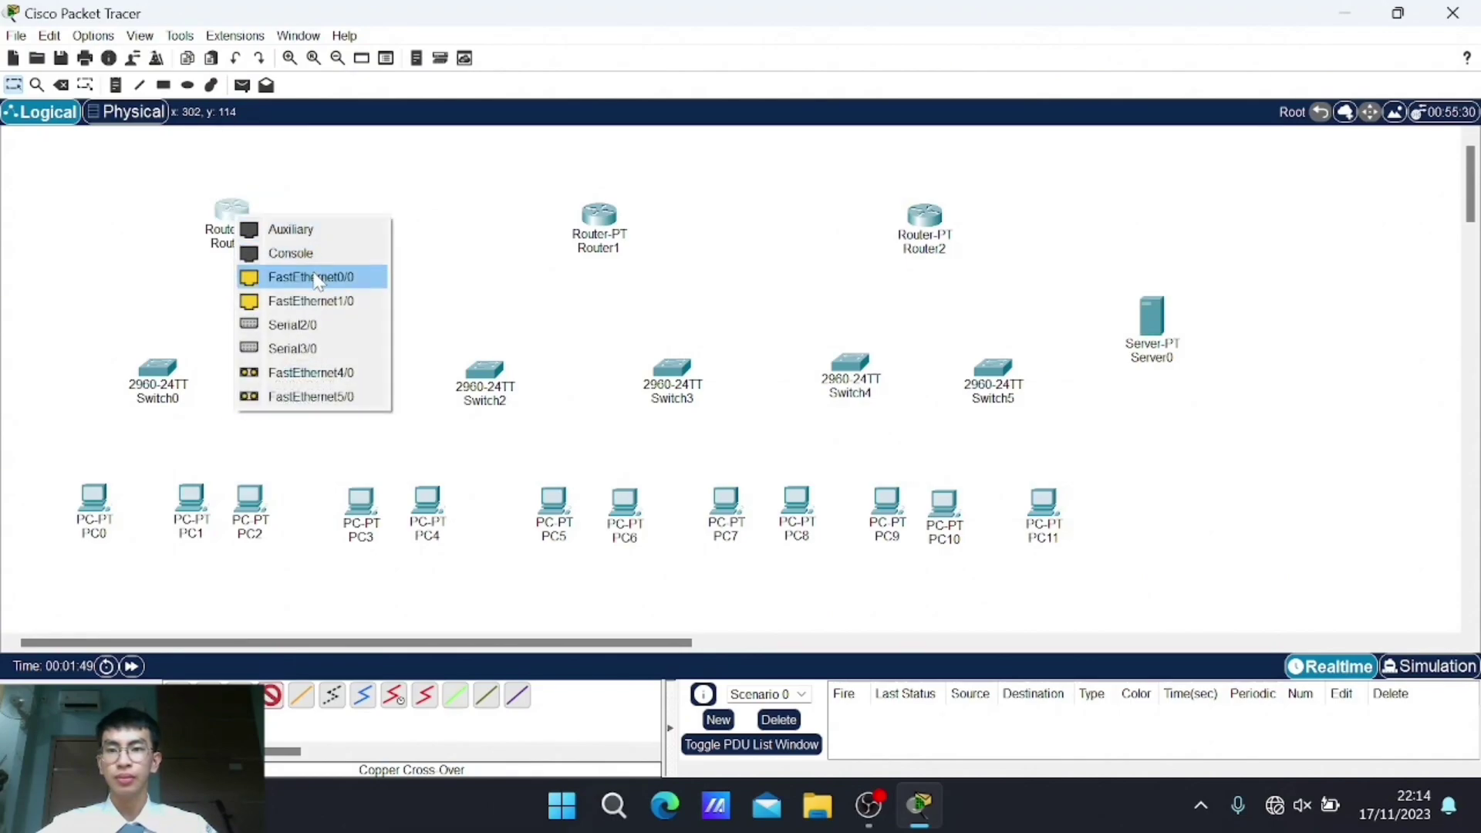
{"action": "left_click", "coordinate": [286, 281]}
{"action": "left_click", "coordinate": [599, 215]}
{"action": "left_click", "coordinate": [657, 310]}
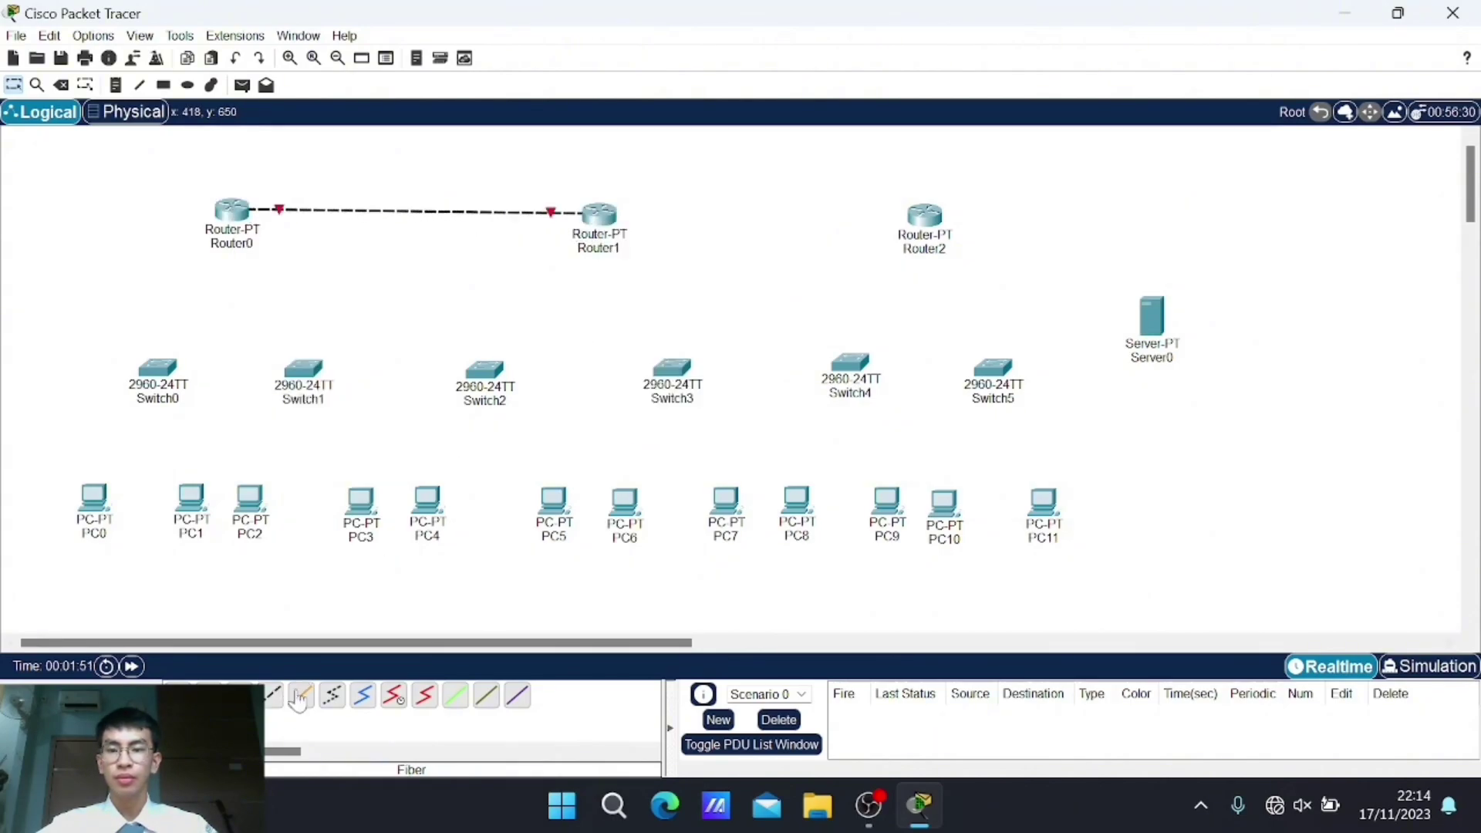
Step: Connect Router1 to Router2 through their FastEthernet ports with a copper cross-over cable
{"action": "left_click", "coordinate": [598, 217]}
{"action": "left_click", "coordinate": [663, 304]}
{"action": "left_click", "coordinate": [936, 224]}
{"action": "left_click", "coordinate": [983, 278]}
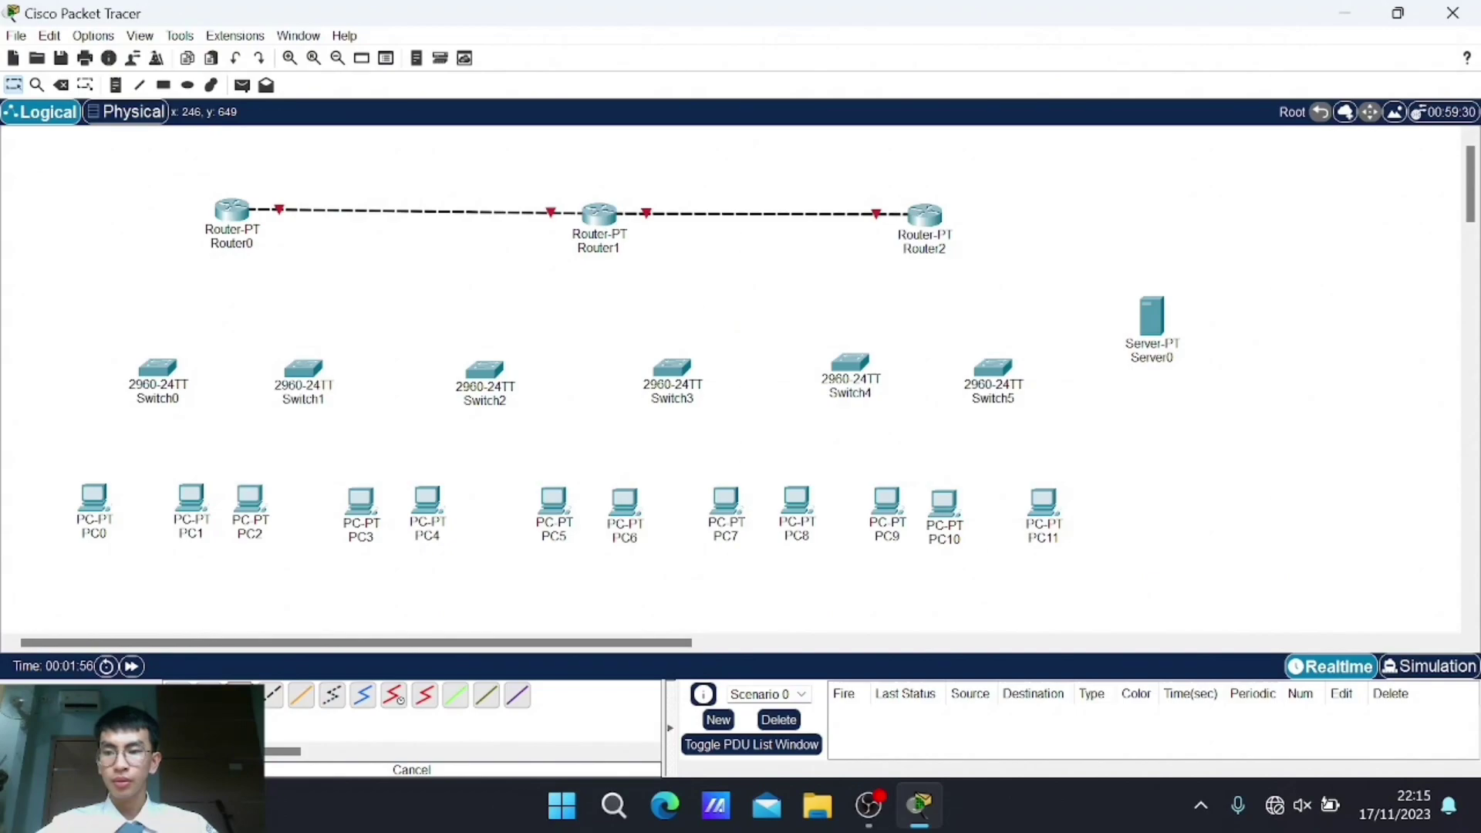
Step: Connect Switch0 to Router0's FastEthernet1/0 port with a copper straight-through cable
{"action": "left_click", "coordinate": [159, 366]}
{"action": "left_click", "coordinate": [247, 38]}
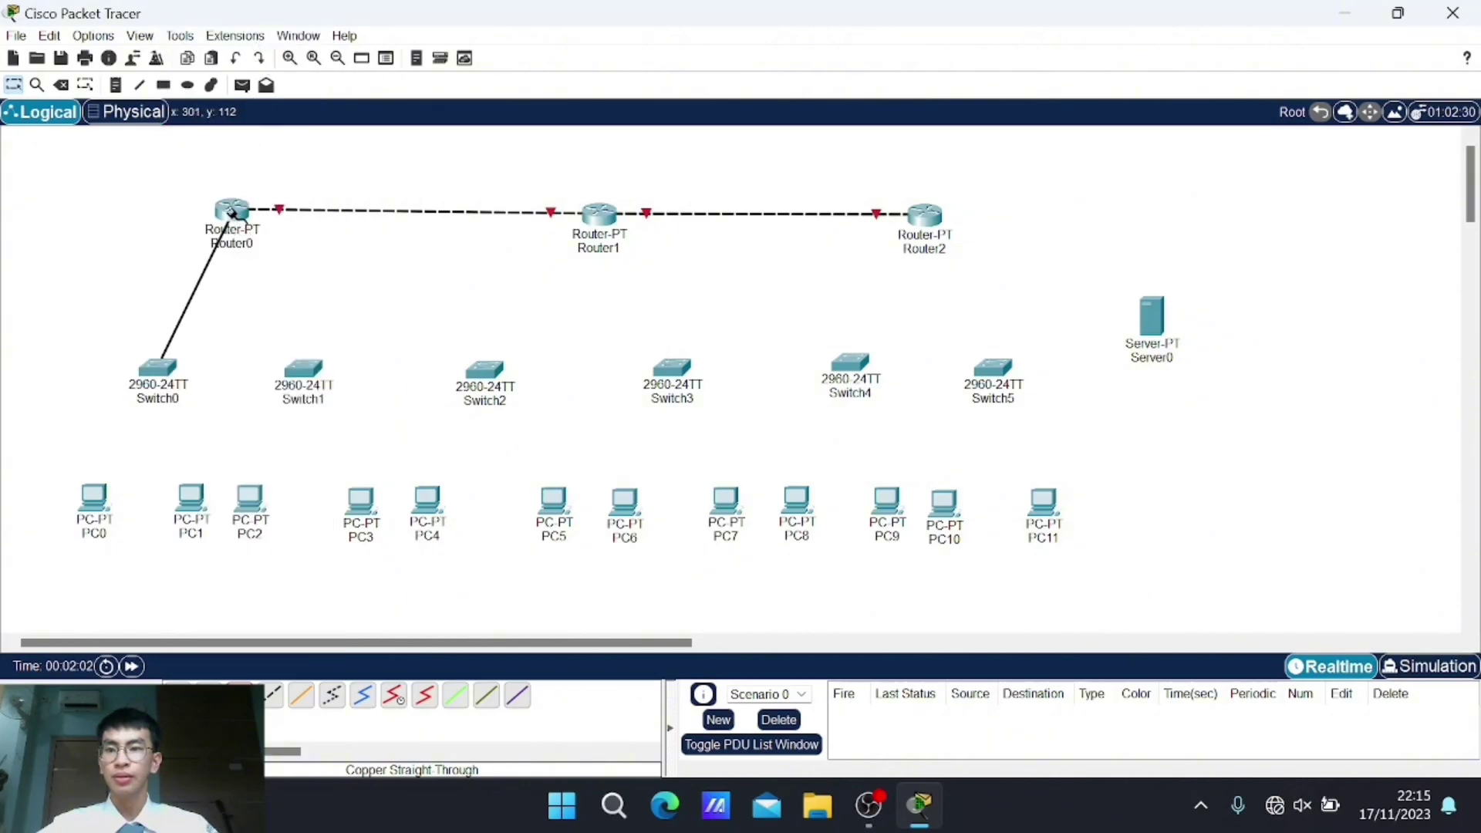
{"action": "left_click", "coordinate": [231, 212]}
{"action": "left_click", "coordinate": [300, 275]}
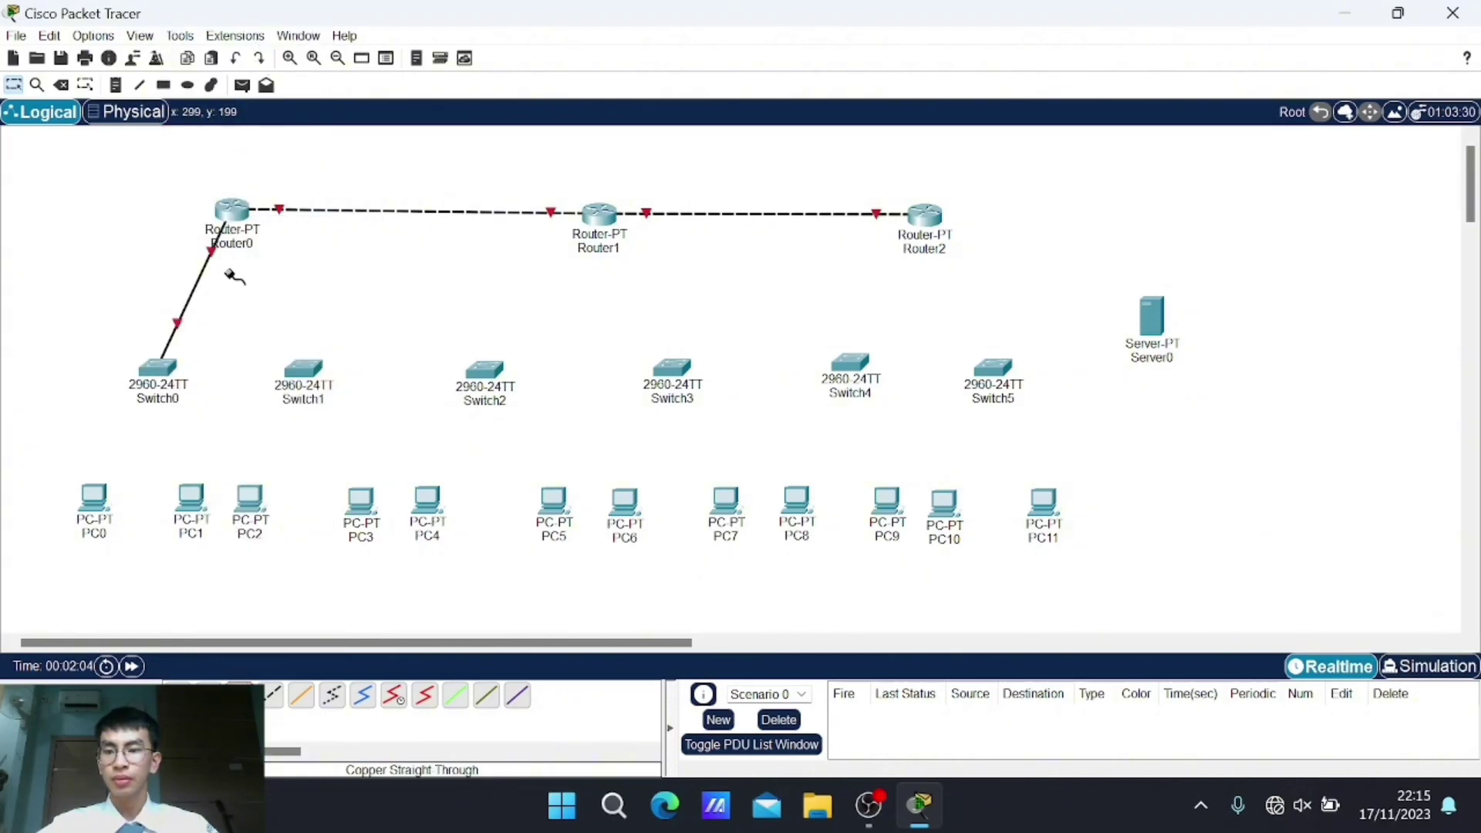
{"action": "left_click", "coordinate": [230, 210]}
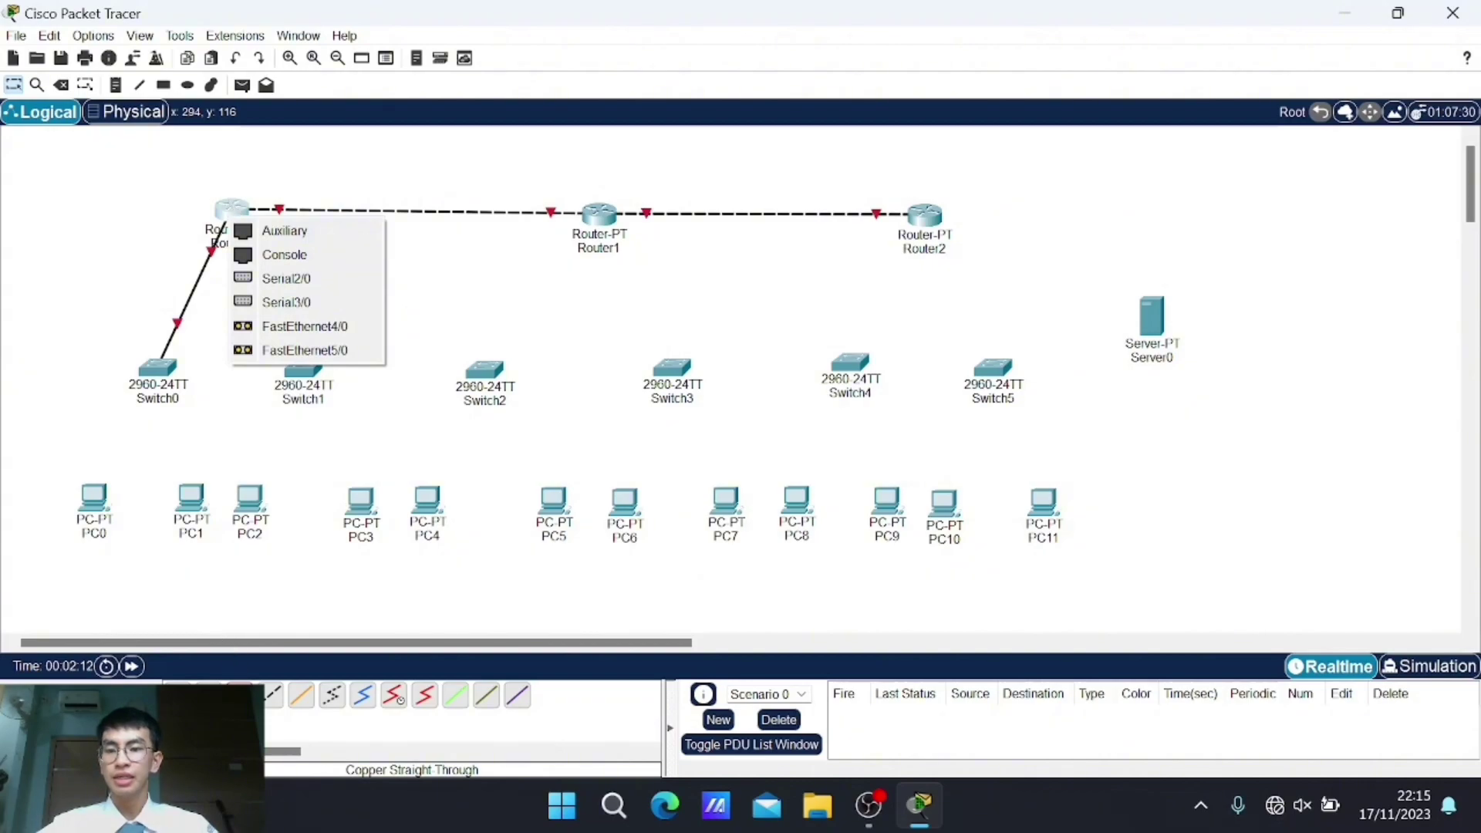
{"action": "key", "text": "Escape"}
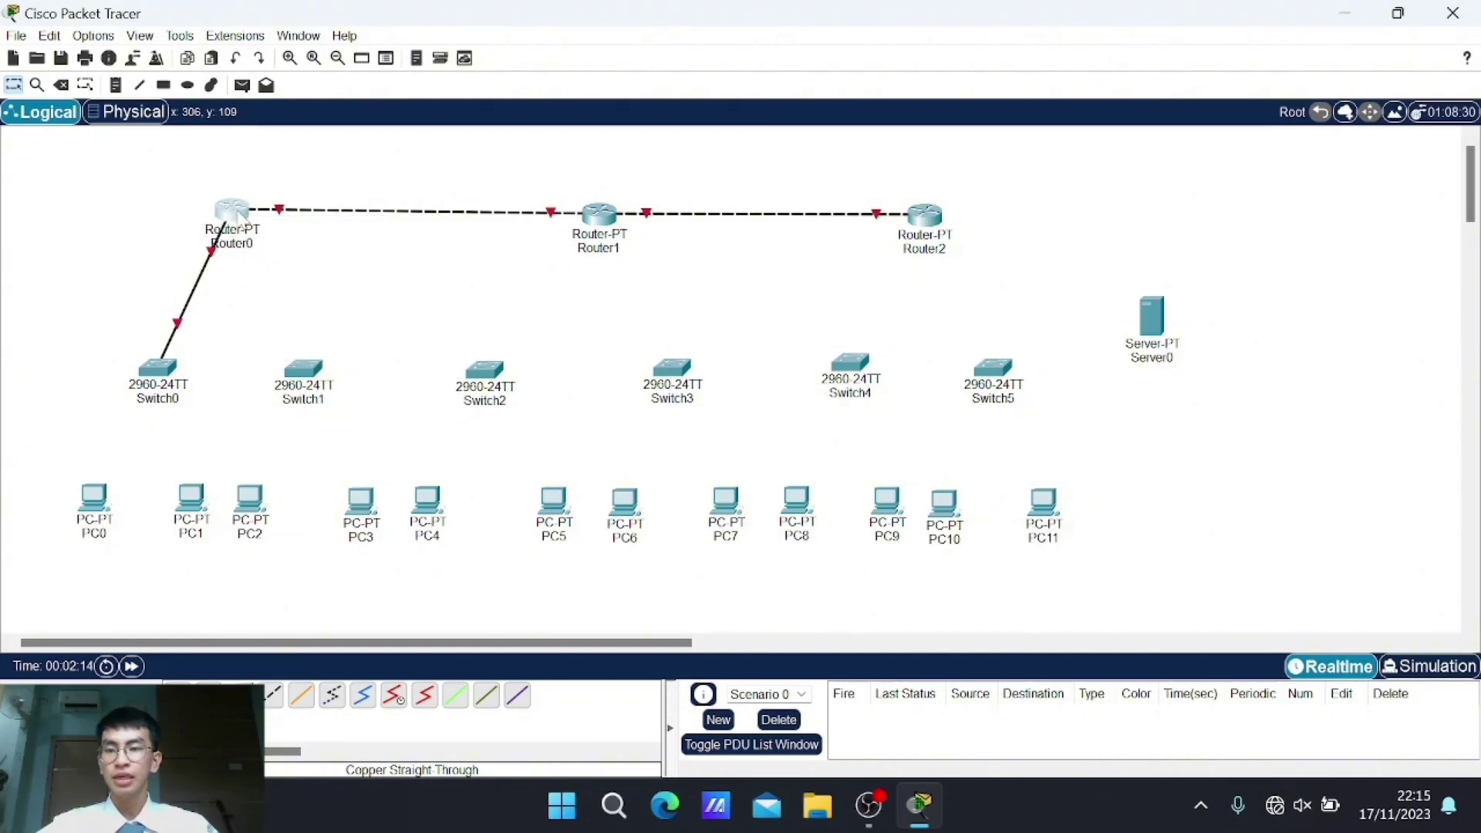
Step: Remove the serial and fiber modules from Router0's chassis
{"action": "left_click", "coordinate": [234, 220]}
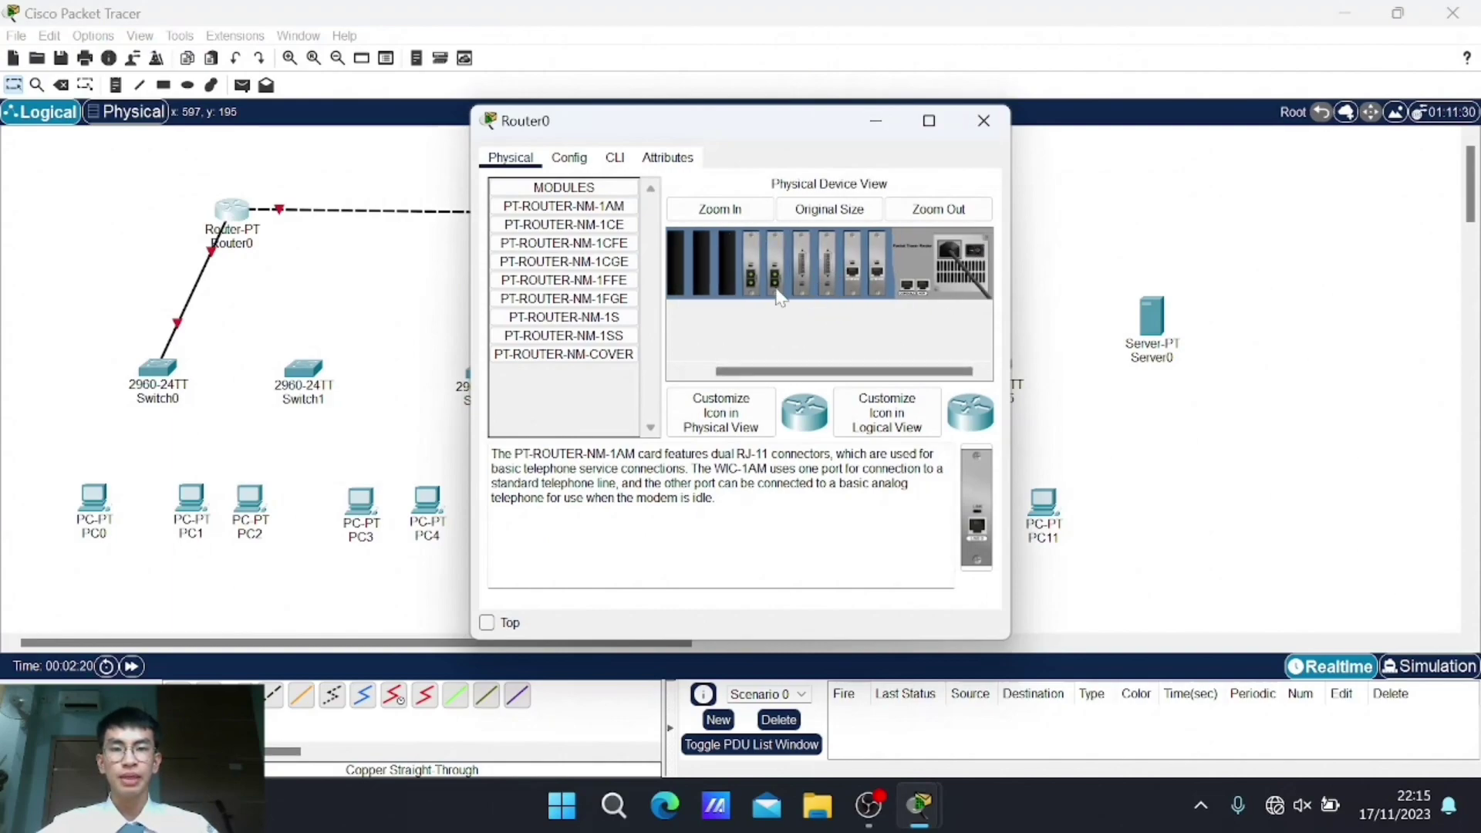
{"action": "left_click_drag", "start_coordinate": [827, 275], "coordinate": [570, 339]}
{"action": "left_click_drag", "start_coordinate": [802, 281], "coordinate": [601, 328]}
{"action": "left_click_drag", "start_coordinate": [747, 274], "coordinate": [561, 341]}
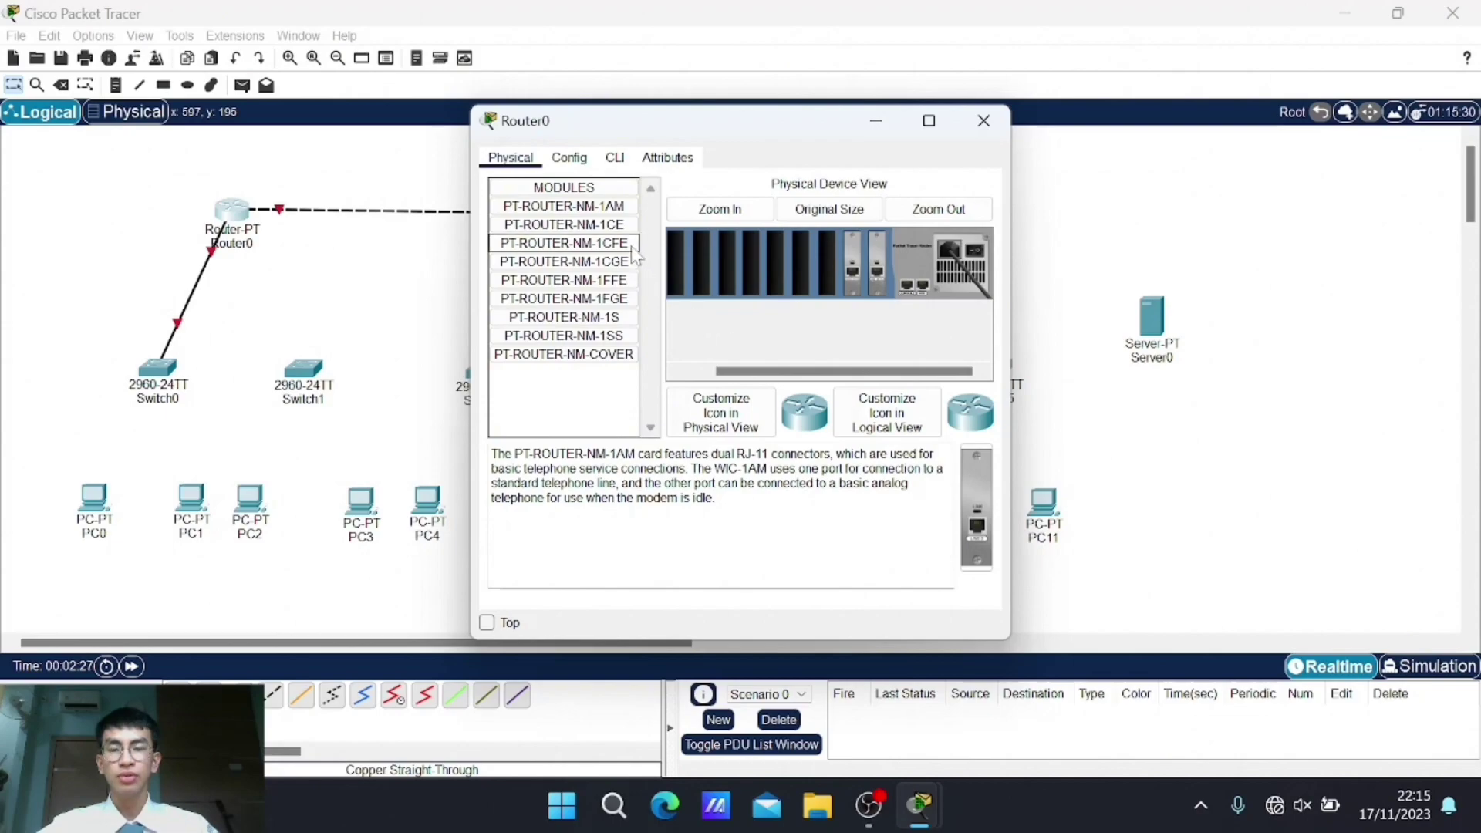
Step: Install two PT-ROUTER-NM-1CFE modules in Router0's free slots and switch its power back on
{"action": "left_click_drag", "start_coordinate": [623, 259], "coordinate": [802, 274]}
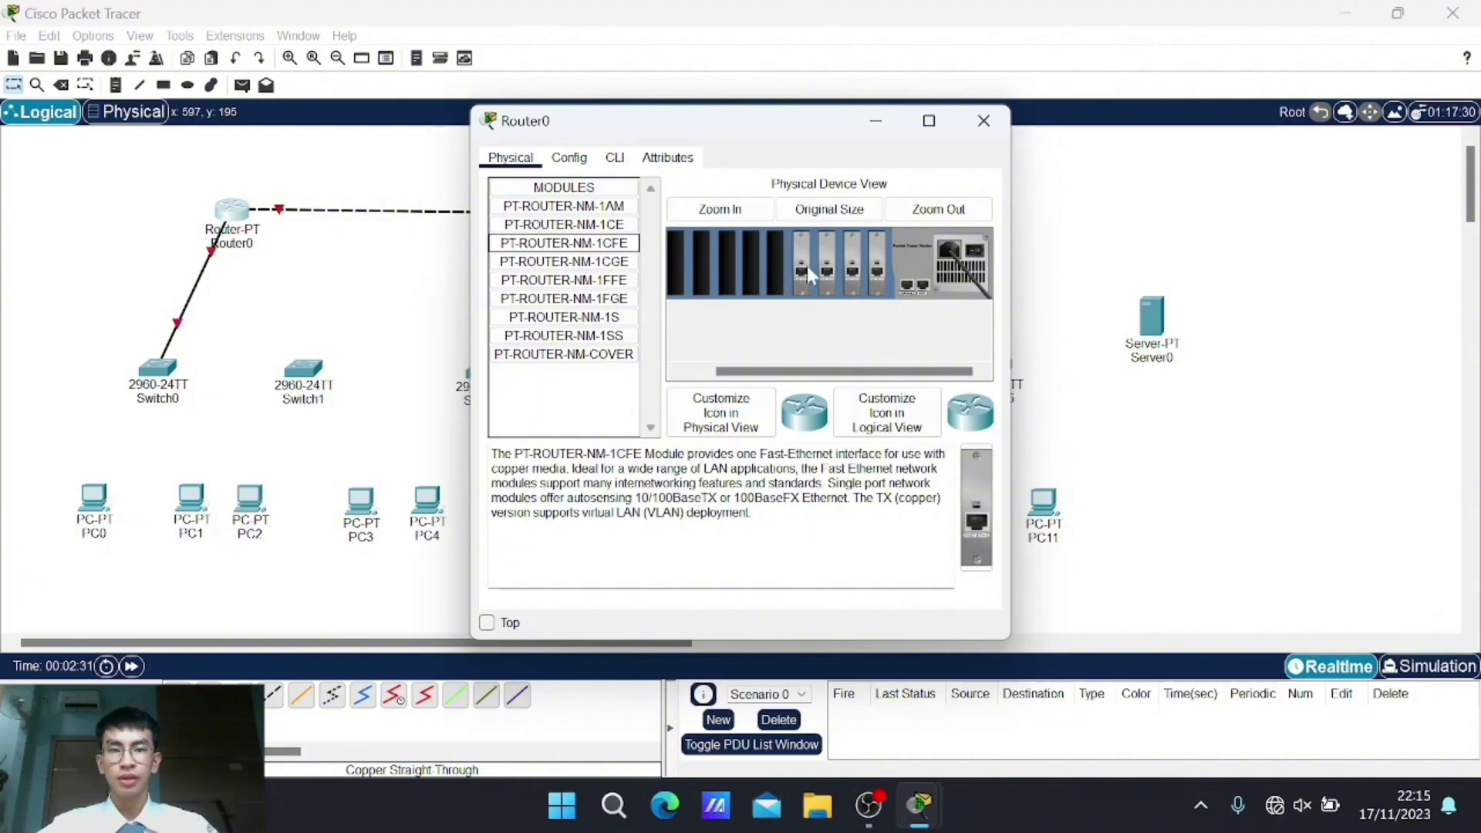
{"action": "left_click", "coordinate": [970, 248]}
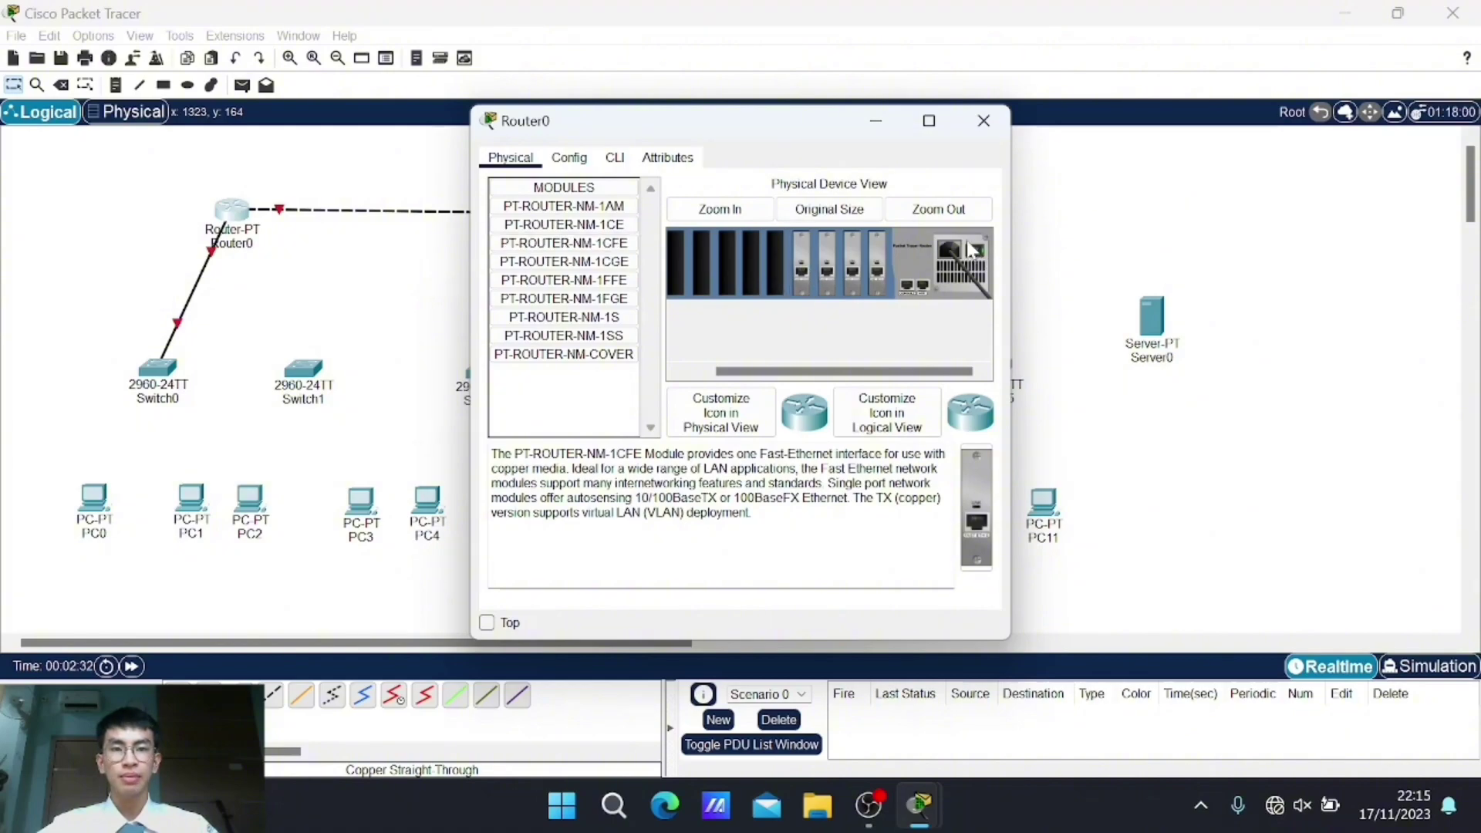
{"action": "left_click", "coordinate": [983, 120]}
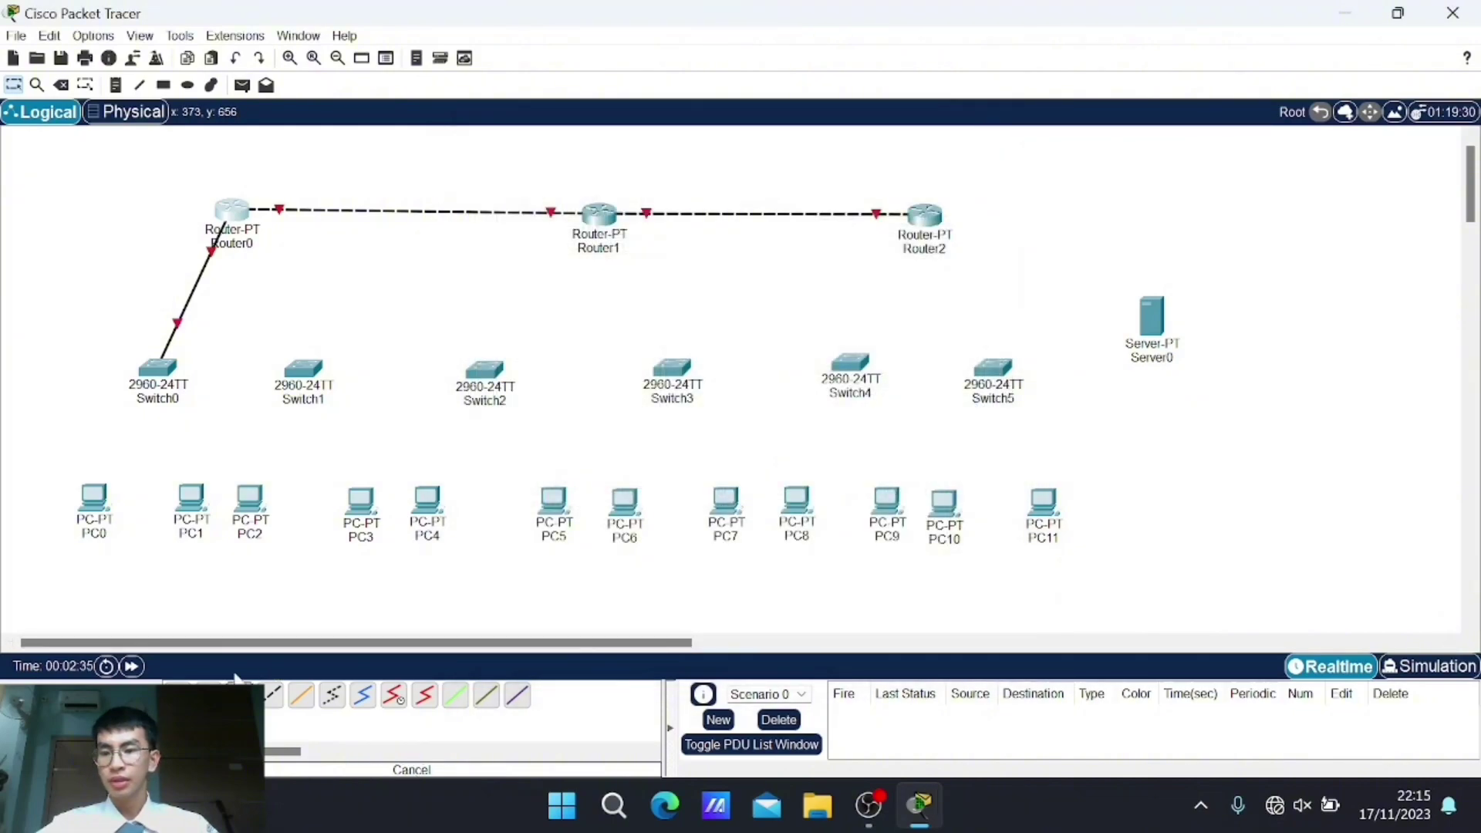
Step: Connect Router0's FastEthernet2/0 port to Switch1's FastEthernet0/3 port with a copper straight-through cable
{"action": "left_click", "coordinate": [232, 219]}
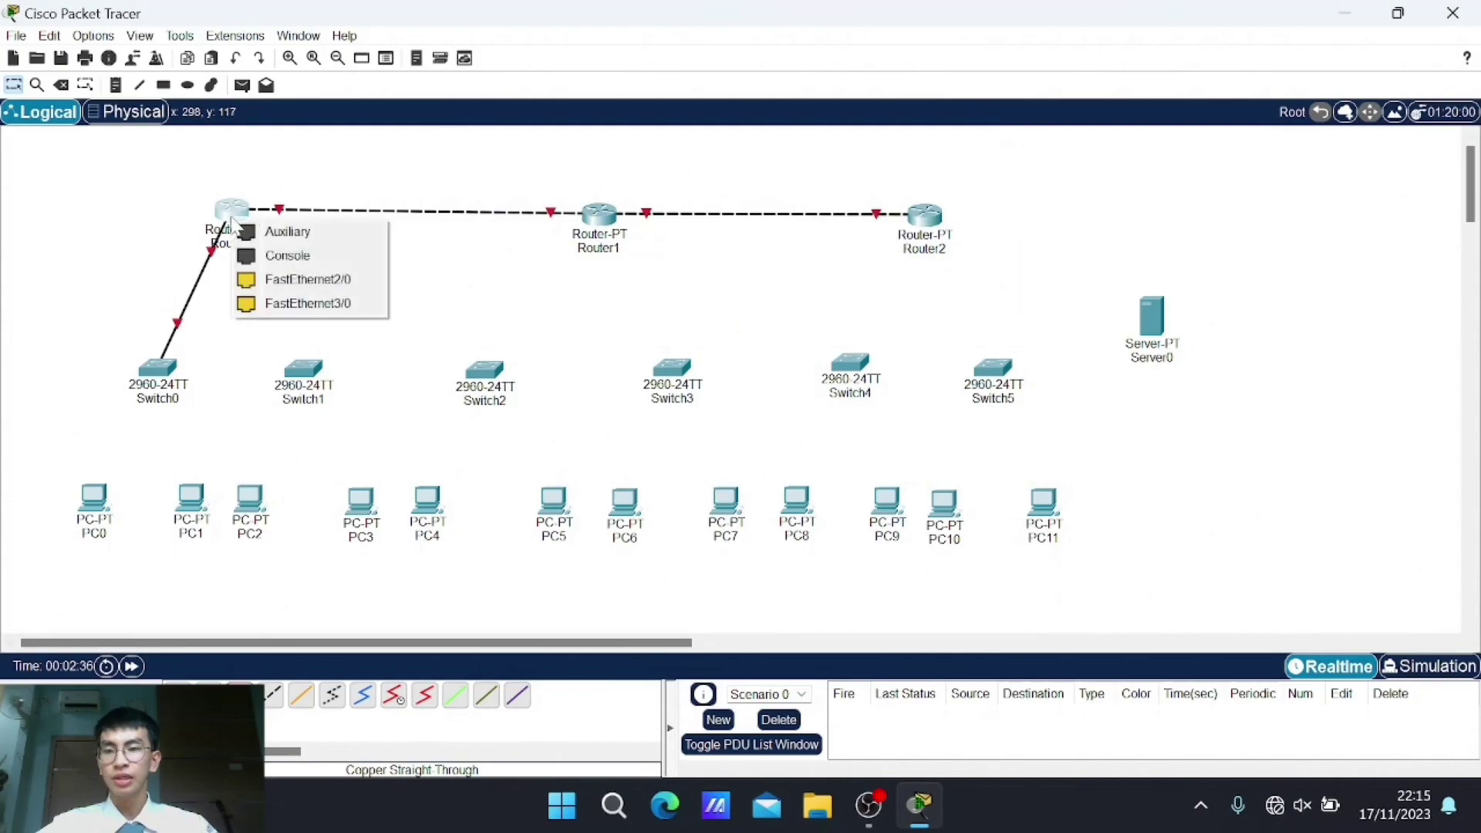
{"action": "left_click", "coordinate": [297, 280]}
{"action": "left_click", "coordinate": [305, 369]}
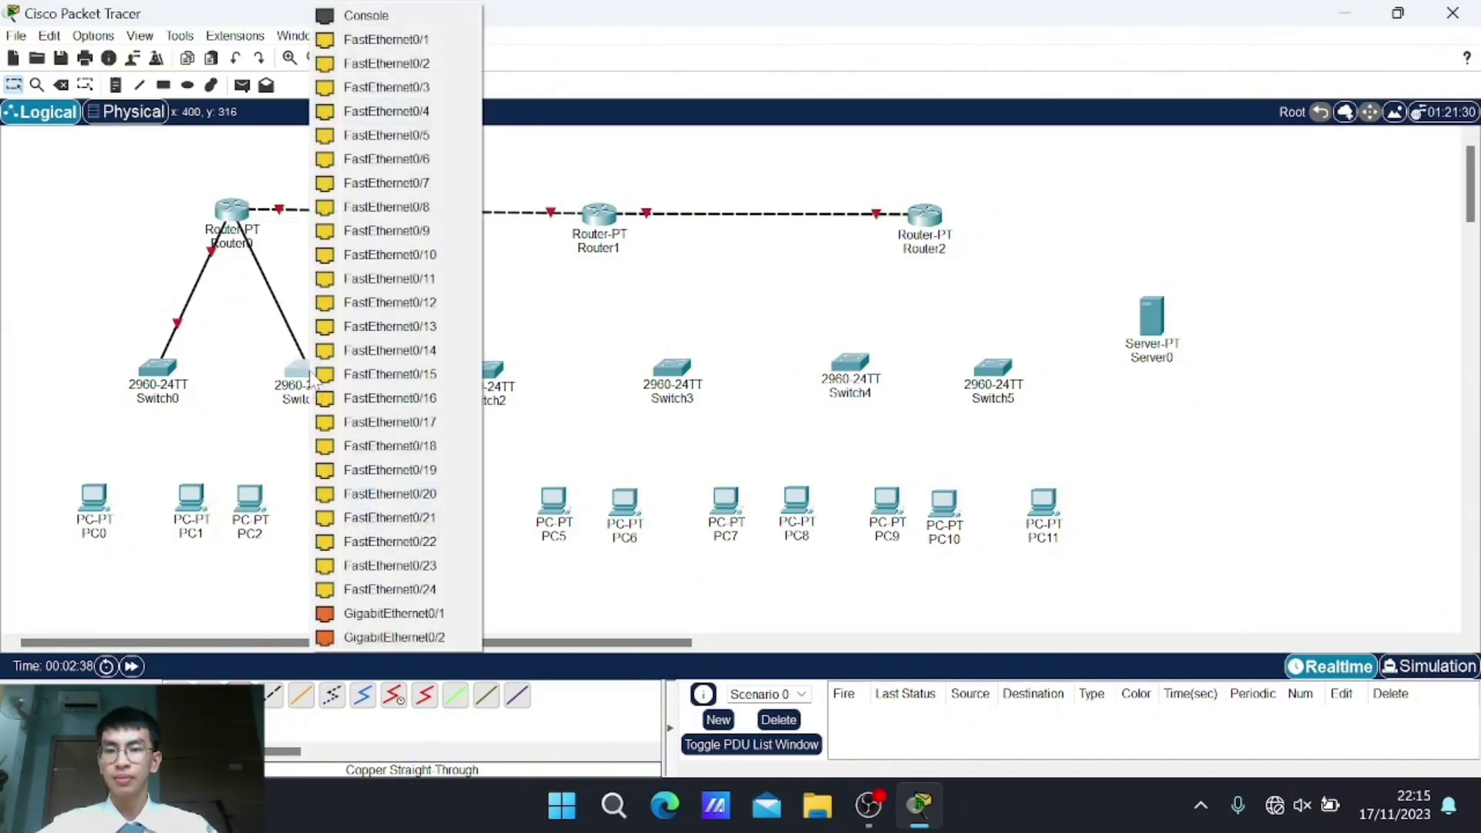
{"action": "left_click", "coordinate": [359, 87]}
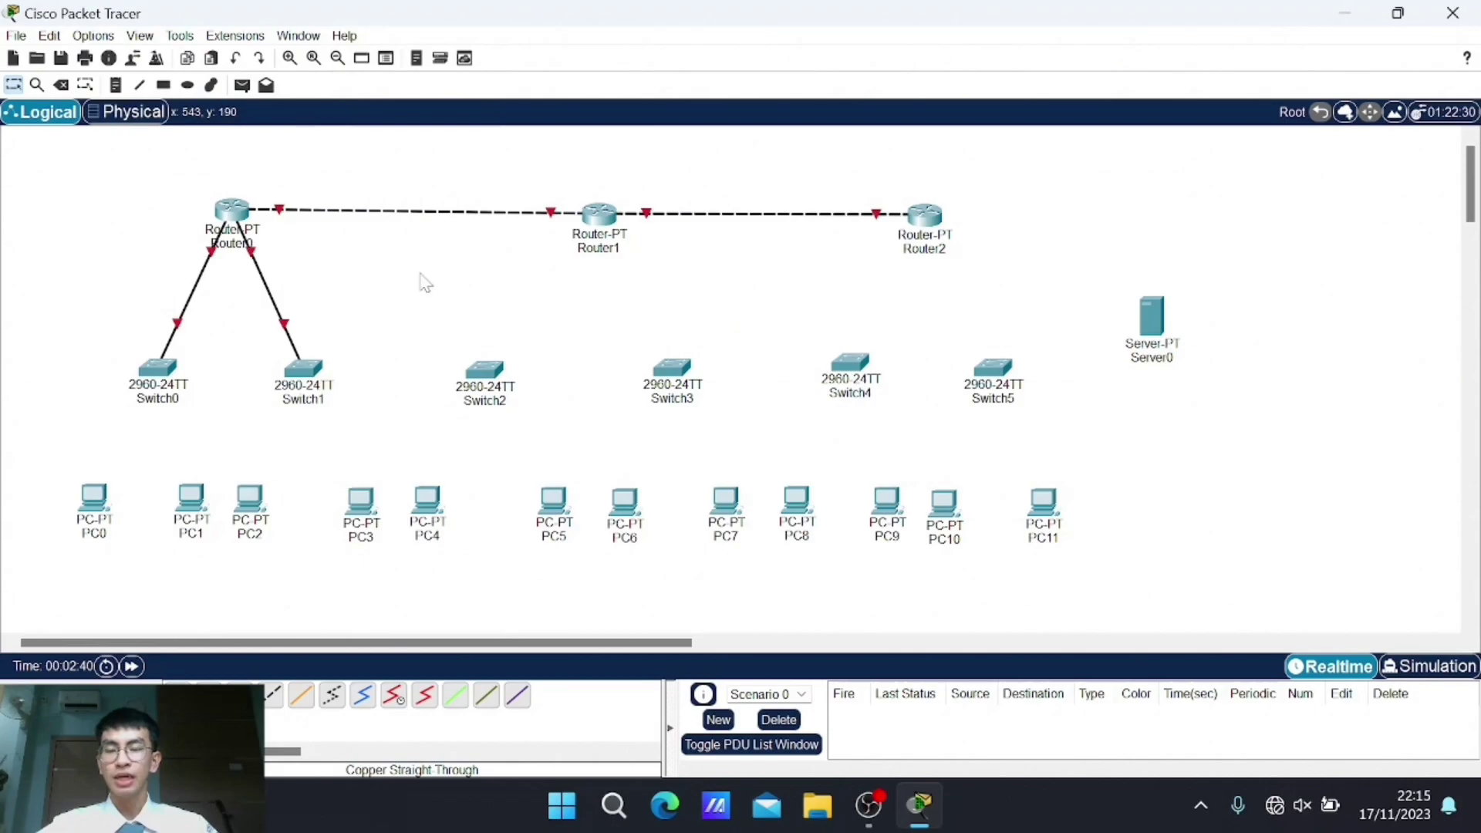
Step: Fit Router1 with PT-ROUTER-NM-1CFE modules and connect it to Switch2 and Switch3 with copper straight-through cables
{"action": "left_click", "coordinate": [601, 215]}
{"action": "left_click", "coordinate": [564, 243]}
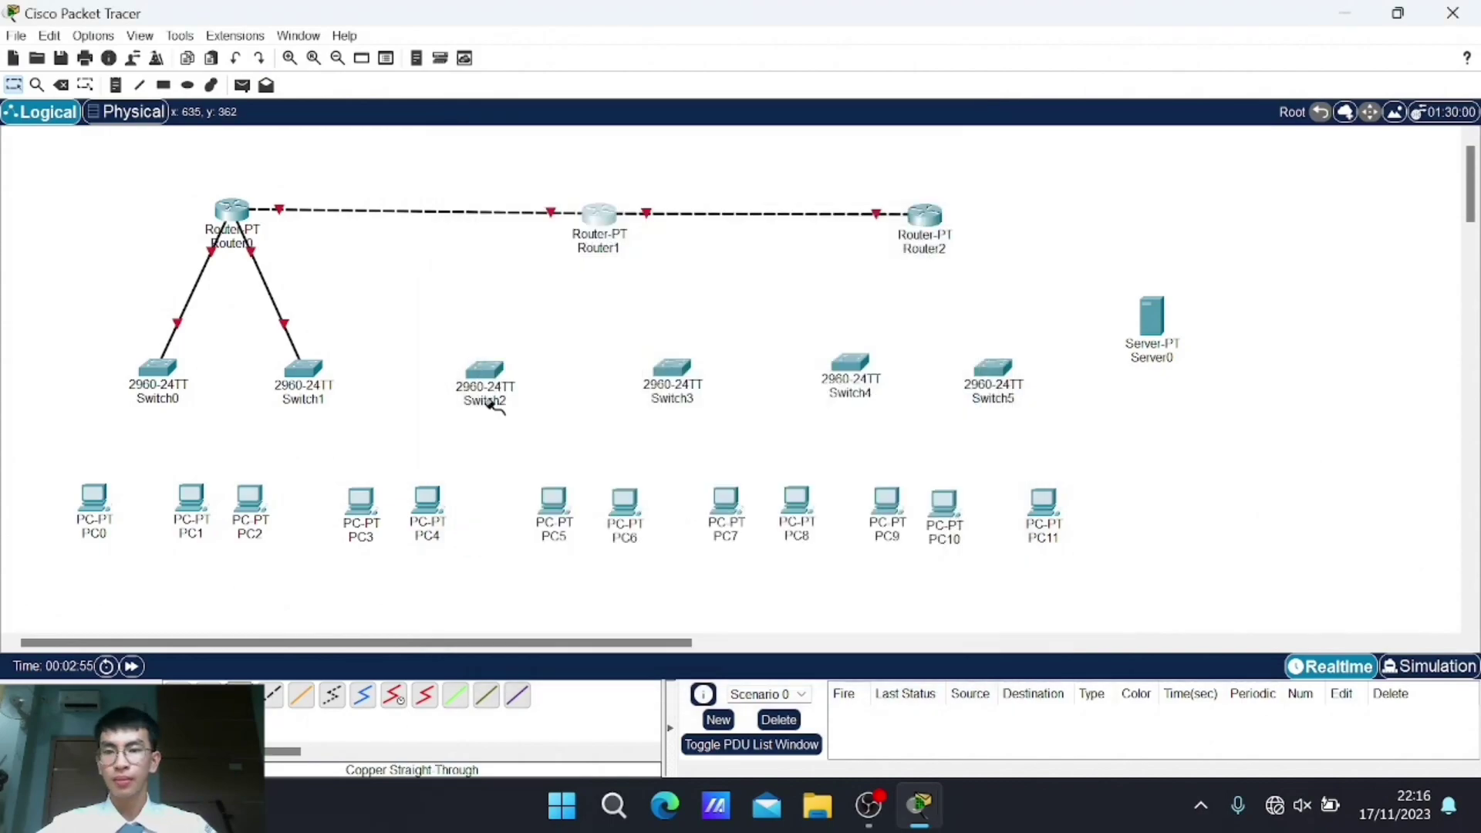
{"action": "left_click", "coordinate": [600, 214]}
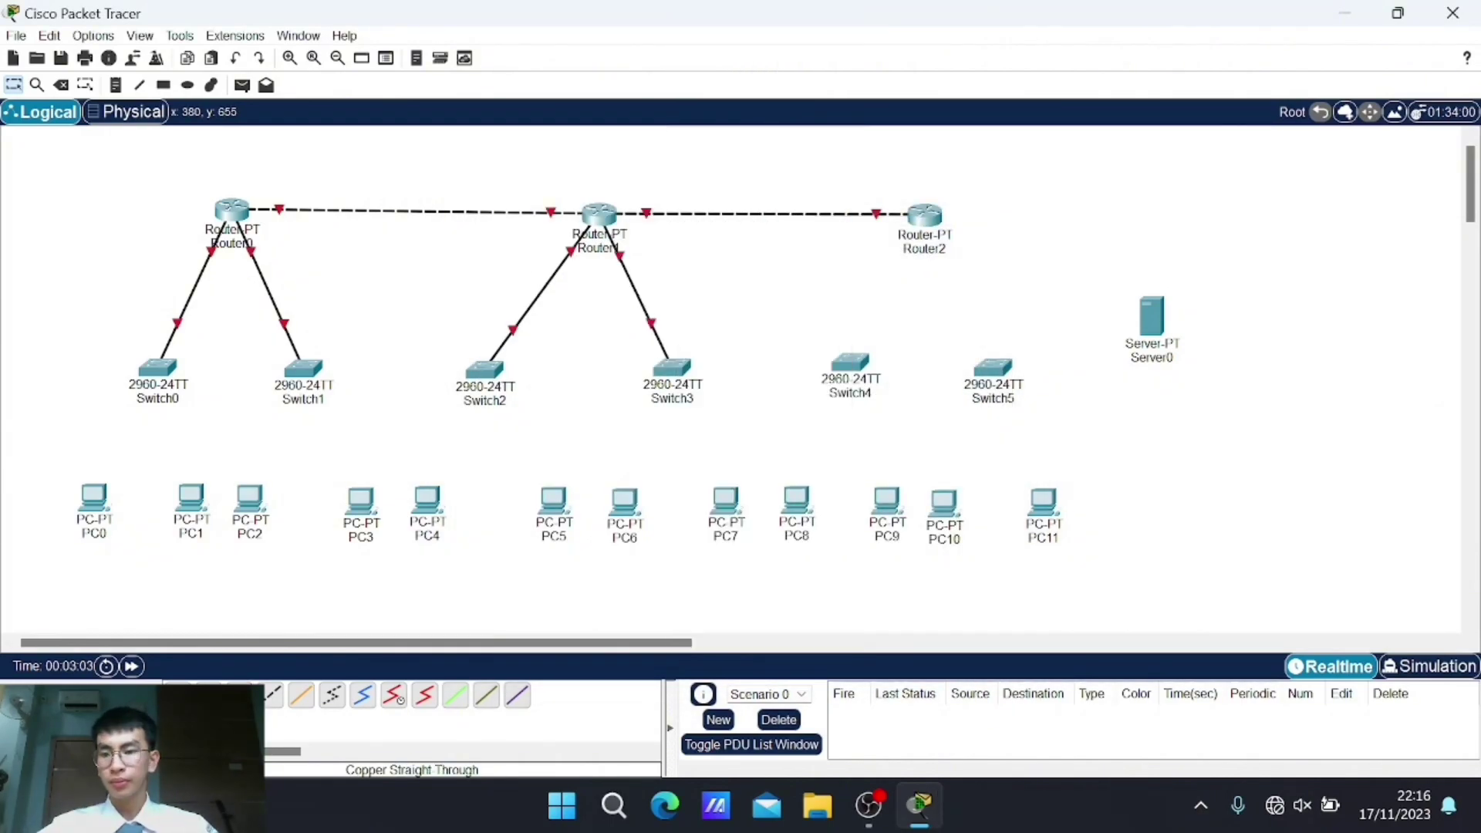
Step: Fit Router2 with PT-ROUTER-NM-1CFE modules and connect it to Switch4 and Switch5 with copper straight-through cables
{"action": "left_click", "coordinate": [923, 218]}
{"action": "left_click", "coordinate": [563, 243]}
{"action": "left_click", "coordinate": [983, 120]}
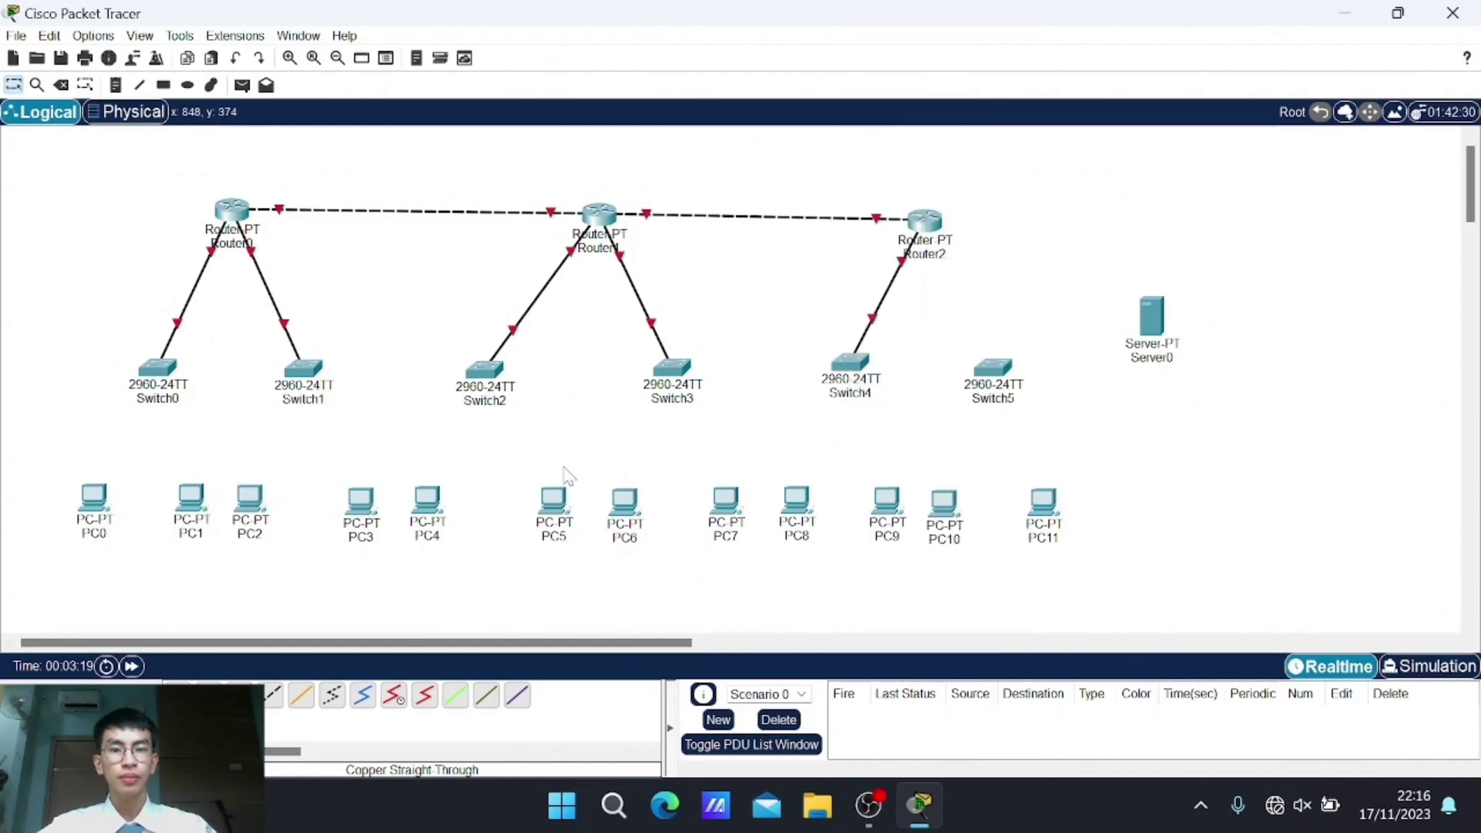
{"action": "left_click", "coordinate": [991, 285]}
{"action": "left_click", "coordinate": [993, 367]}
{"action": "left_click", "coordinate": [1049, 39]}
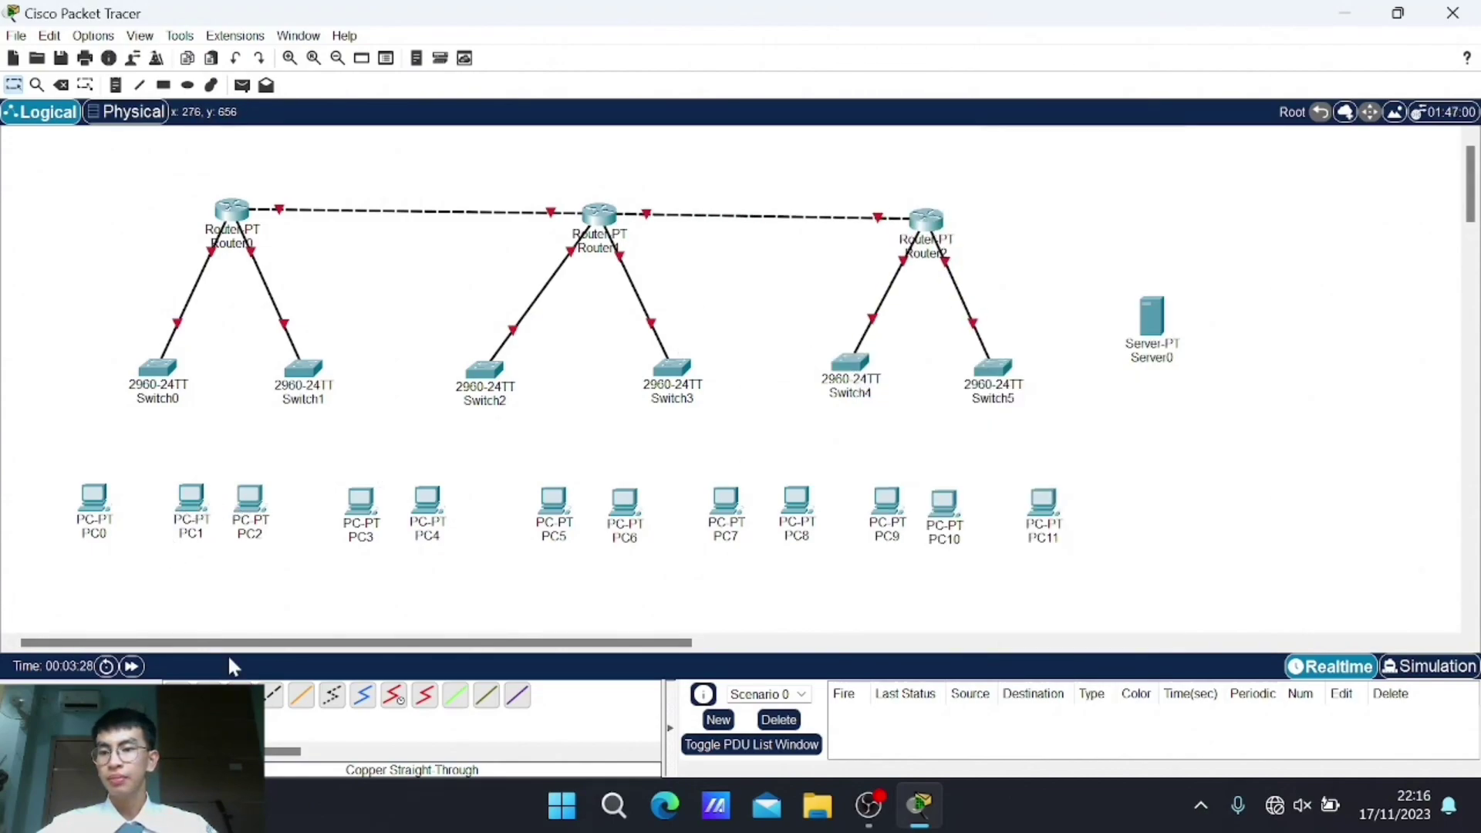
Step: Connect PC0 and PC1 to Switch0 with copper straight-through cables from their FastEthernet0 ports
{"action": "left_click", "coordinate": [94, 501]}
{"action": "left_click", "coordinate": [162, 585]}
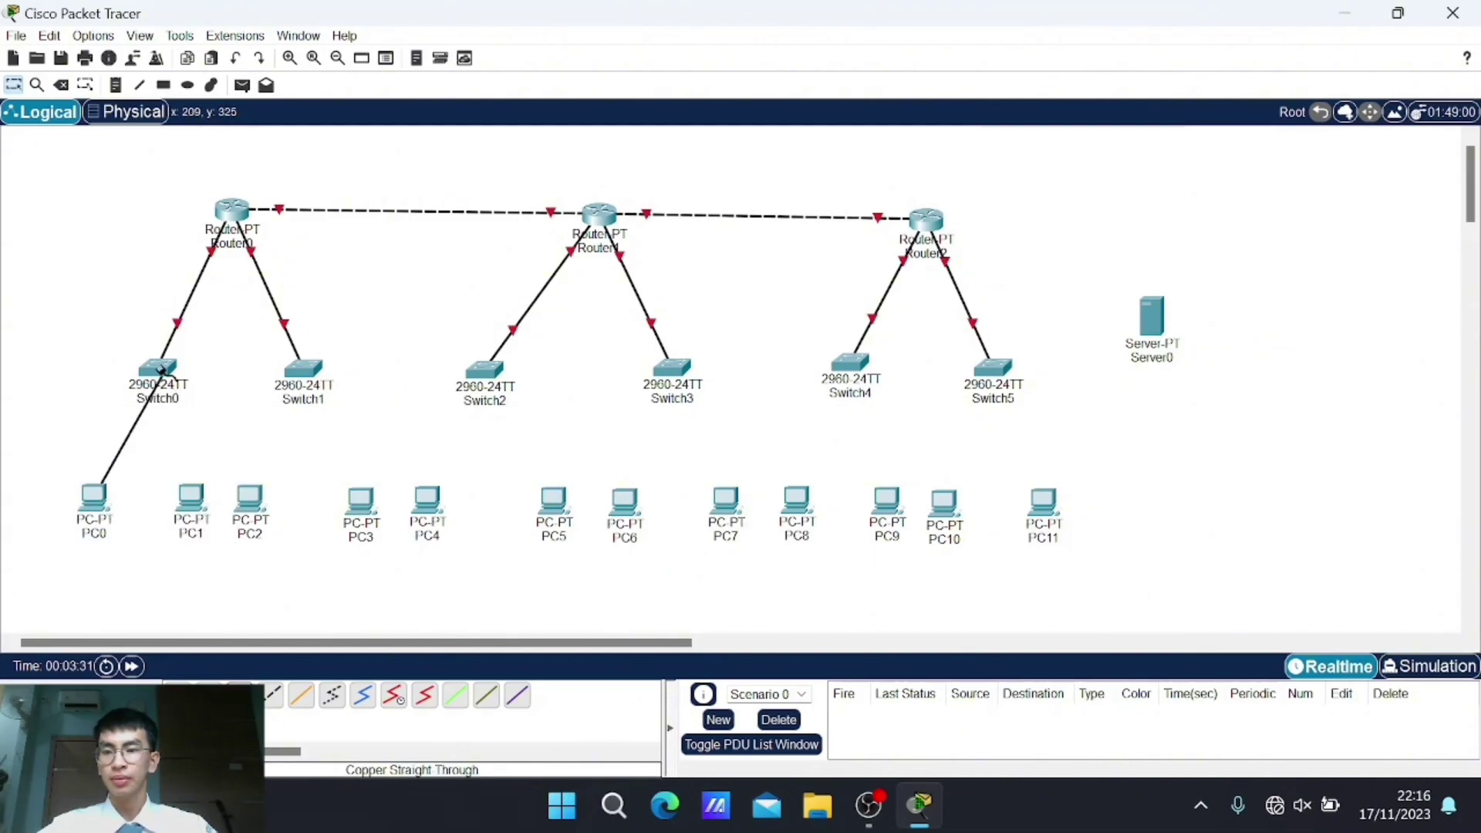
{"action": "left_click", "coordinate": [156, 371]}
{"action": "left_click", "coordinate": [231, 38]}
{"action": "left_click", "coordinate": [190, 499]}
{"action": "left_click", "coordinate": [158, 368]}
Step: Connect PC2 and PC3 to Switch1 with copper straight-through cables from their FastEthernet0 ports
{"action": "left_click", "coordinate": [249, 500]}
{"action": "left_click", "coordinate": [308, 371]}
{"action": "left_click", "coordinate": [395, 87]}
{"action": "left_click", "coordinate": [360, 500]}
{"action": "left_click", "coordinate": [389, 588]}
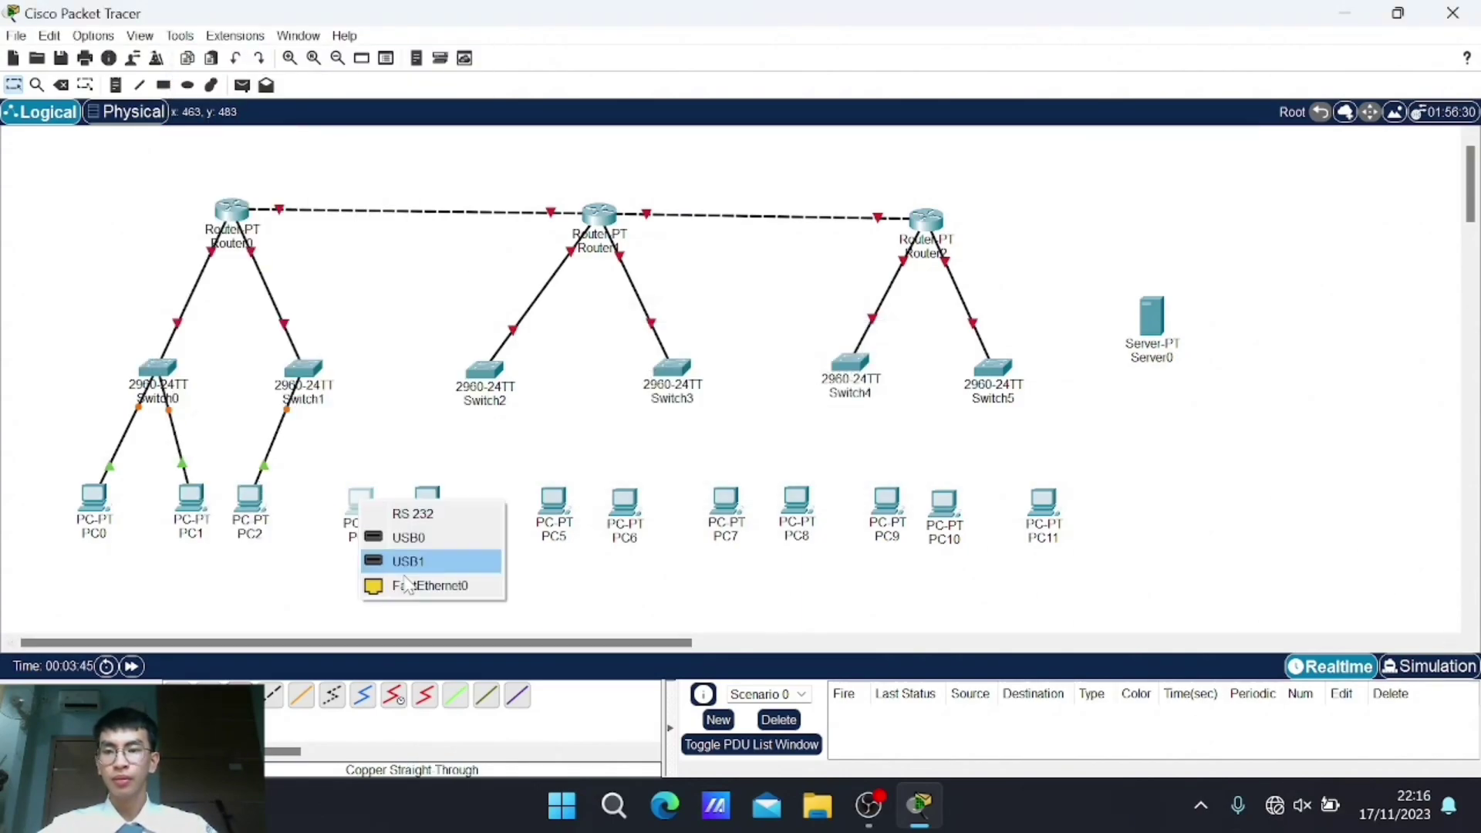
{"action": "left_click", "coordinate": [304, 369]}
{"action": "left_click", "coordinate": [390, 110]}
Step: Connect PC4 and PC5 to Switch2 with straight-through cables, using Switch2's FastEthernet0/4 port for PC5
{"action": "left_click", "coordinate": [426, 499]}
{"action": "left_click", "coordinate": [462, 596]}
{"action": "left_click", "coordinate": [505, 387]}
{"action": "left_click", "coordinate": [552, 39]}
{"action": "left_click", "coordinate": [553, 501]}
{"action": "left_click", "coordinate": [484, 368]}
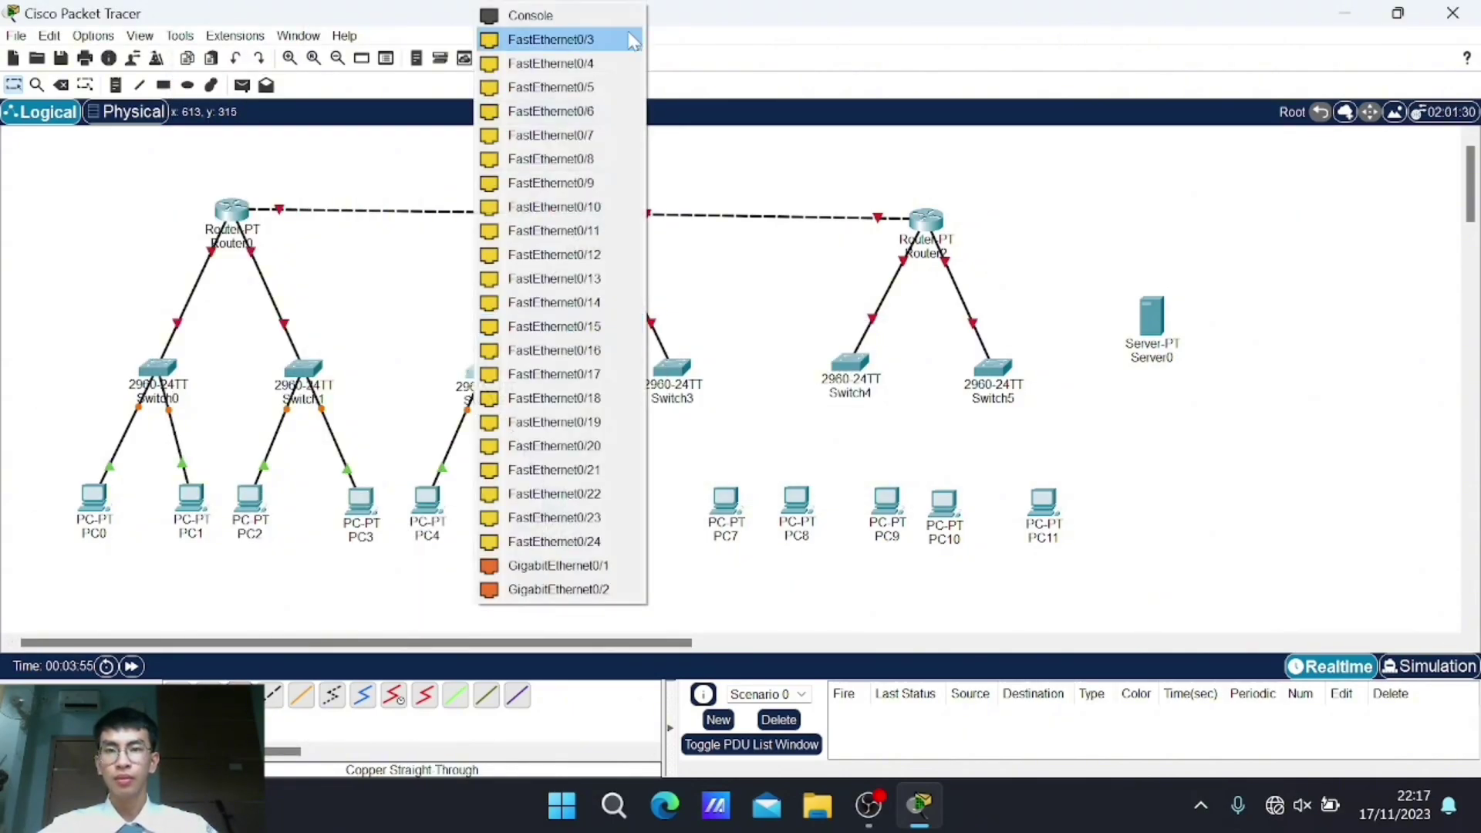
{"action": "left_click", "coordinate": [532, 63]}
Step: Connect PC6 and PC7 to Switch3 with copper straight-through cables from their FastEthernet0 ports
{"action": "left_click", "coordinate": [624, 501]}
{"action": "left_click", "coordinate": [665, 585]}
{"action": "left_click", "coordinate": [672, 366]}
{"action": "left_click", "coordinate": [740, 42]}
{"action": "left_click", "coordinate": [725, 500]}
{"action": "left_click", "coordinate": [793, 589]}
{"action": "left_click", "coordinate": [672, 366]}
{"action": "left_click", "coordinate": [752, 63]}
Step: Connect PC8 and PC9 to Switch4 with copper straight-through cables from their FastEthernet0 ports
{"action": "left_click", "coordinate": [796, 500]}
{"action": "left_click", "coordinate": [863, 588]}
{"action": "left_click", "coordinate": [851, 362]}
{"action": "left_click", "coordinate": [885, 502]}
{"action": "left_click", "coordinate": [953, 590]}
{"action": "left_click", "coordinate": [850, 363]}
{"action": "left_click", "coordinate": [917, 64]}
Step: Connect PC10, PC11 and Server0 to Switch5 with copper straight-through cables
{"action": "left_click", "coordinate": [944, 503]}
{"action": "left_click", "coordinate": [1011, 592]}
{"action": "left_click", "coordinate": [993, 366]}
{"action": "left_click", "coordinate": [1079, 39]}
{"action": "left_click", "coordinate": [1042, 501]}
{"action": "left_click", "coordinate": [1076, 563]}
{"action": "left_click", "coordinate": [993, 366]}
{"action": "left_click", "coordinate": [1080, 109]}
{"action": "left_click", "coordinate": [993, 367]}
{"action": "left_click", "coordinate": [1151, 316]}
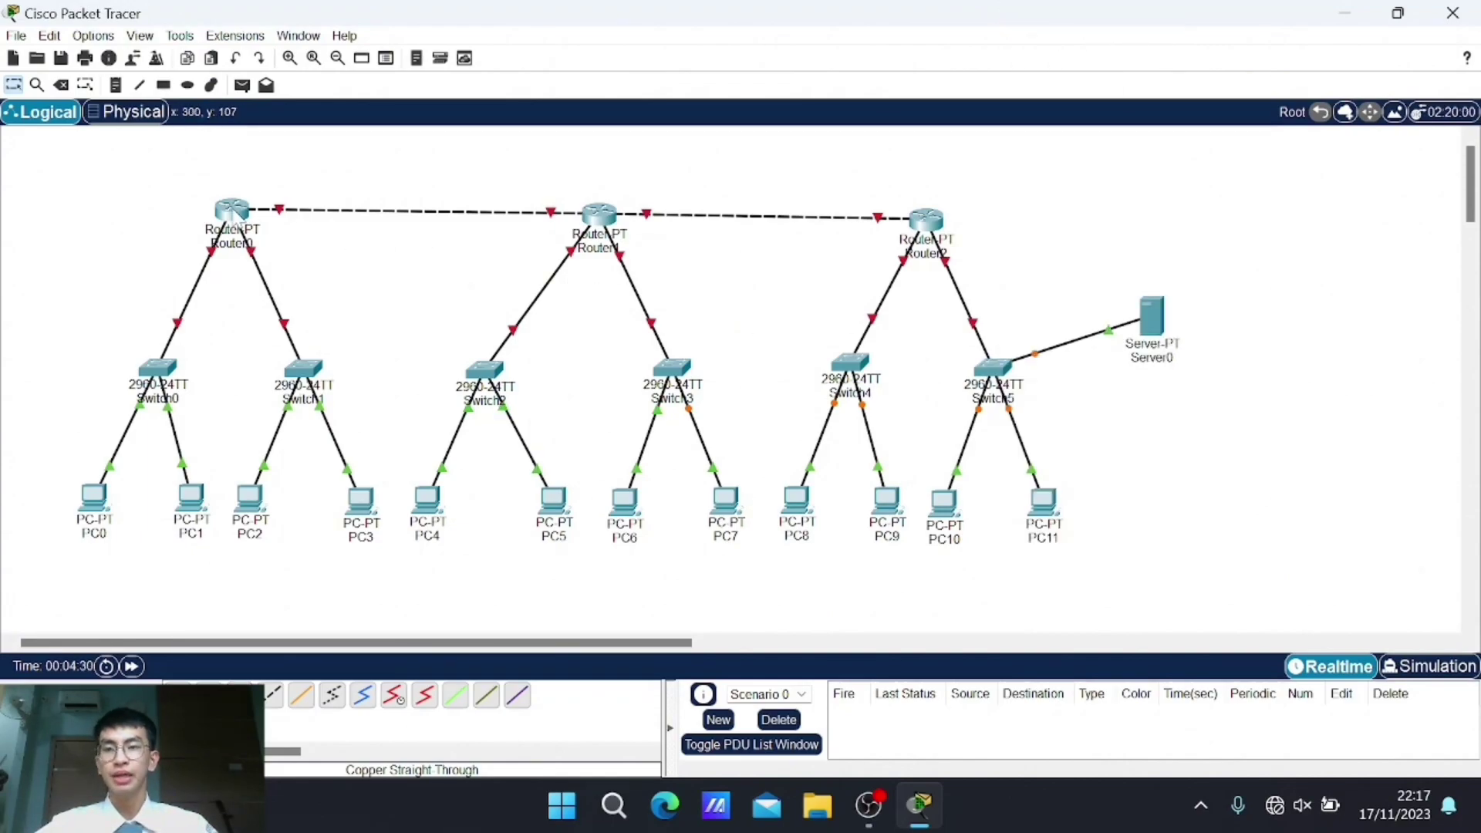
Step: Turn on Router0's FastEthernet1/0 port and give it the IPv4 address 192.168.10.1 with subnet mask 255.255.255.0
{"action": "left_click", "coordinate": [231, 210]}
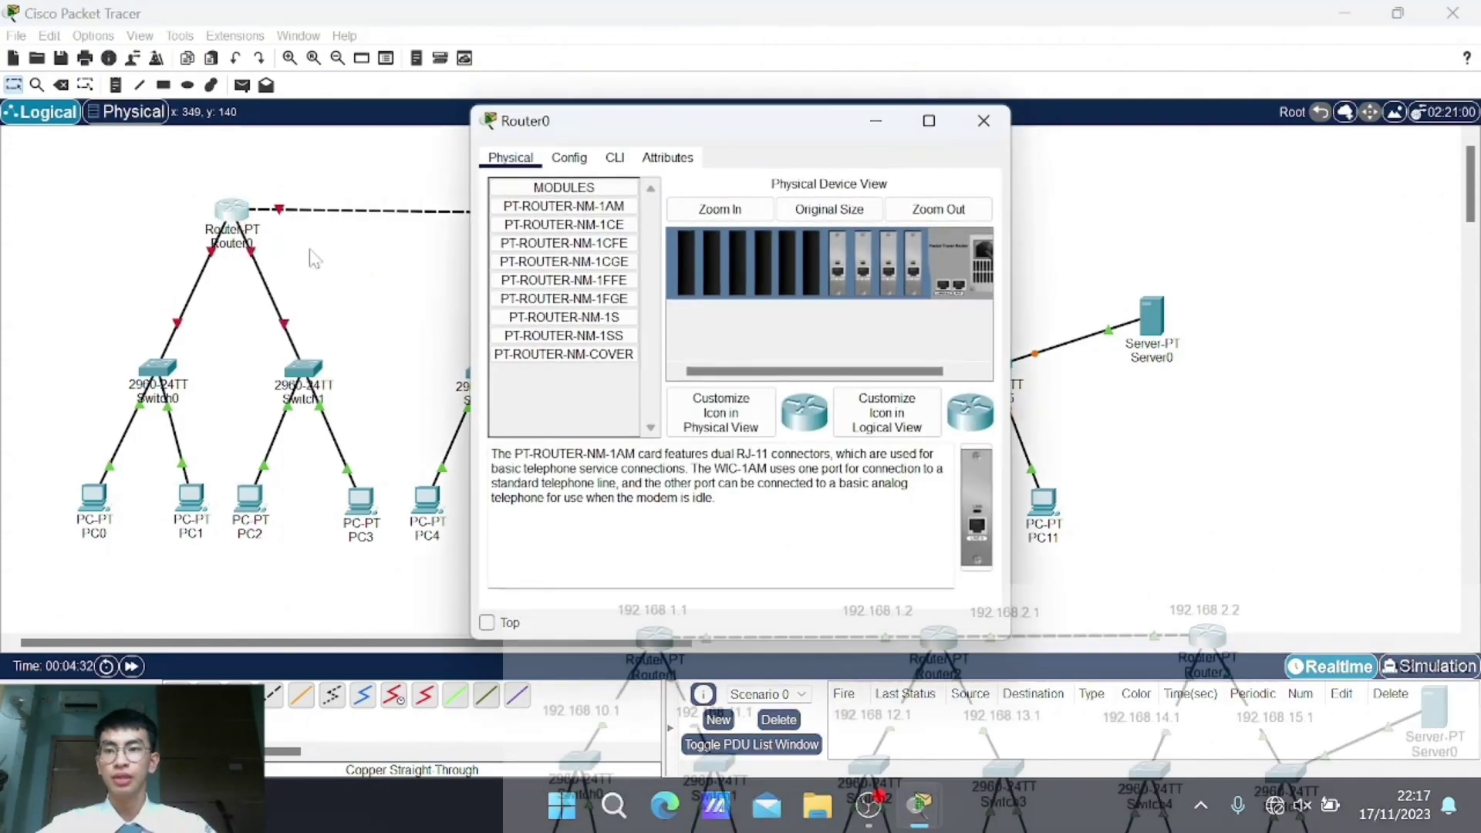
{"action": "left_click", "coordinate": [582, 162]}
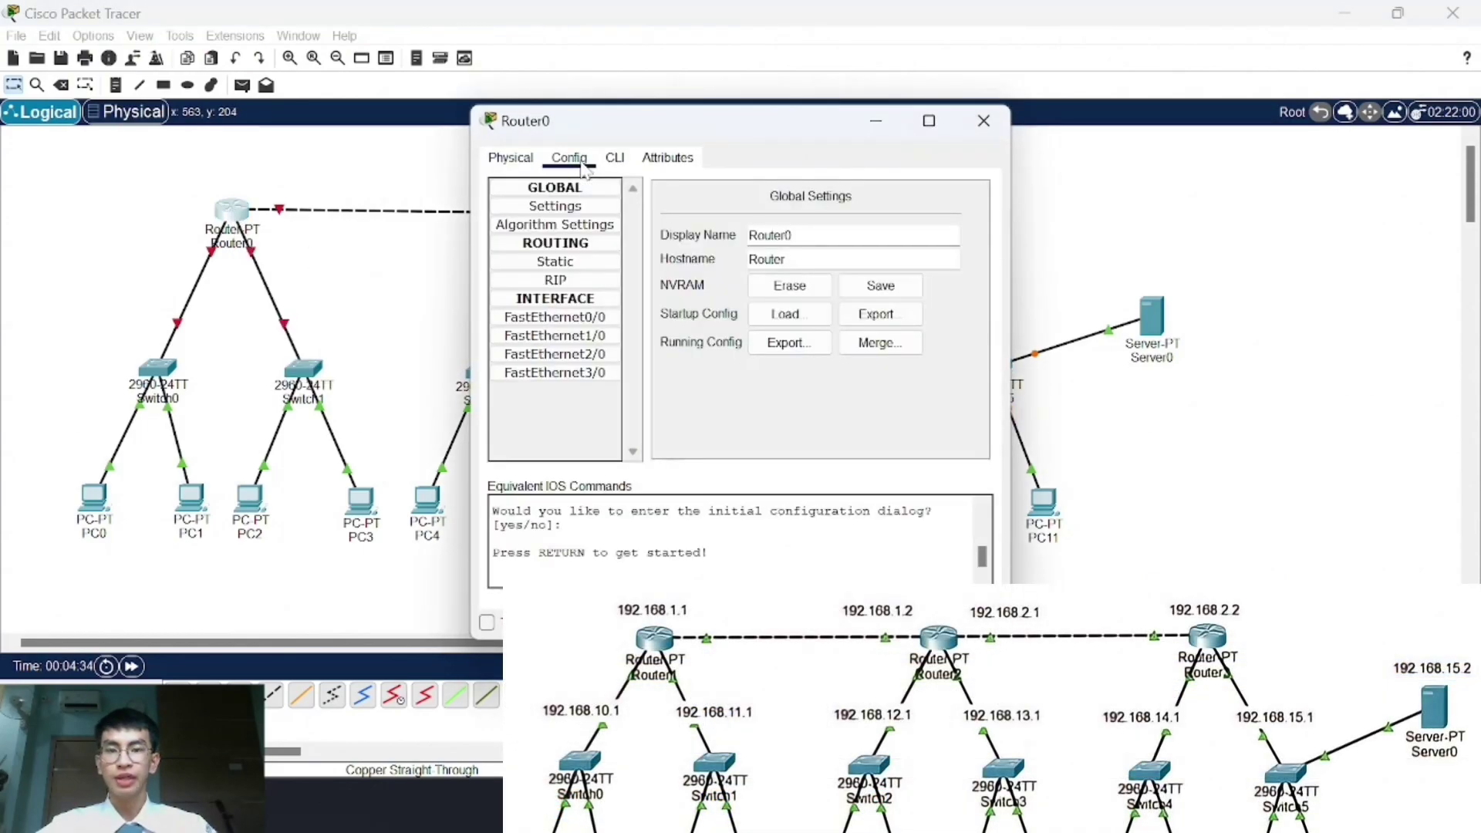
{"action": "left_click", "coordinate": [597, 339]}
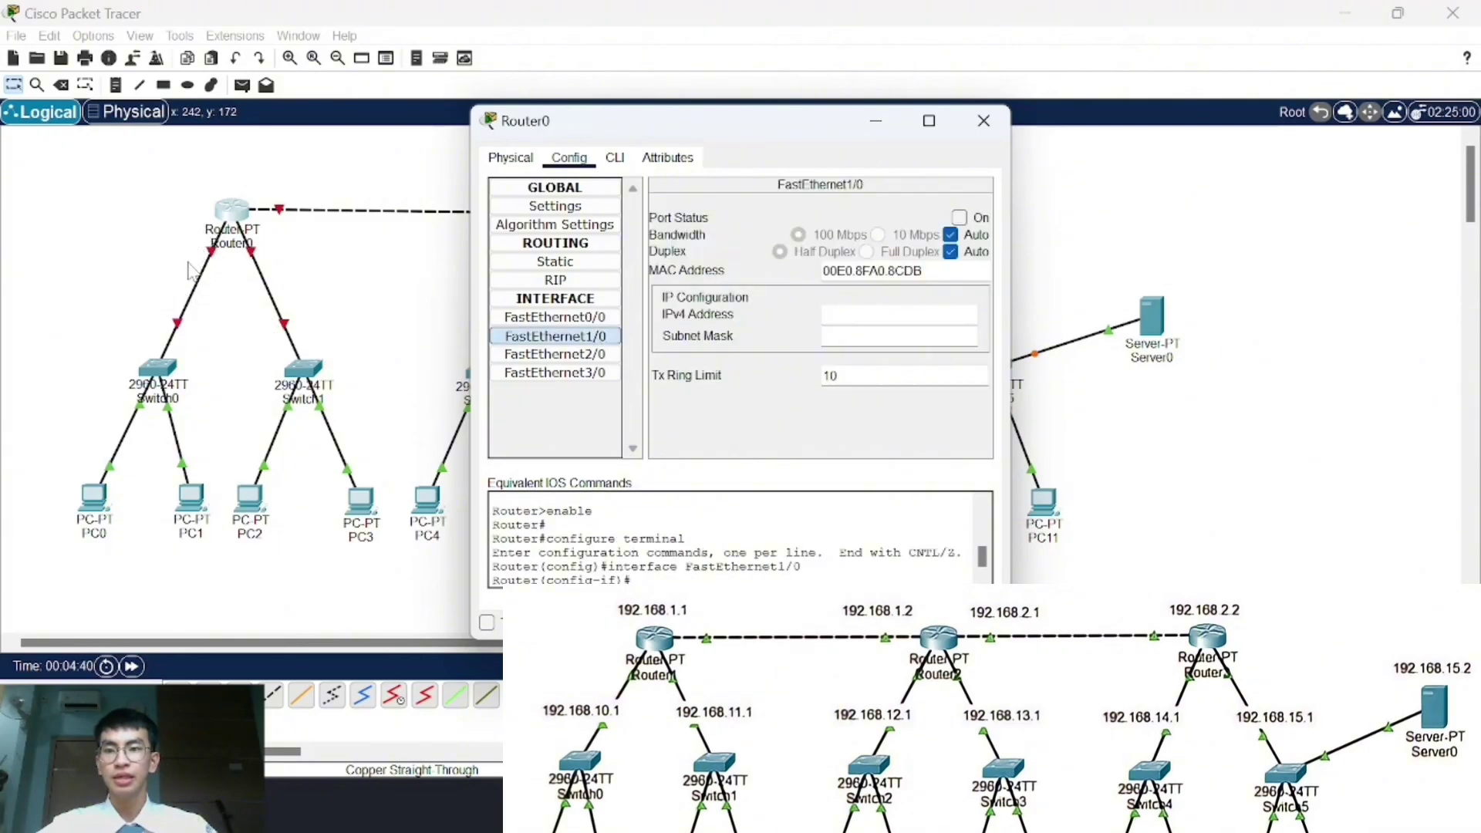
{"action": "left_click", "coordinate": [964, 219]}
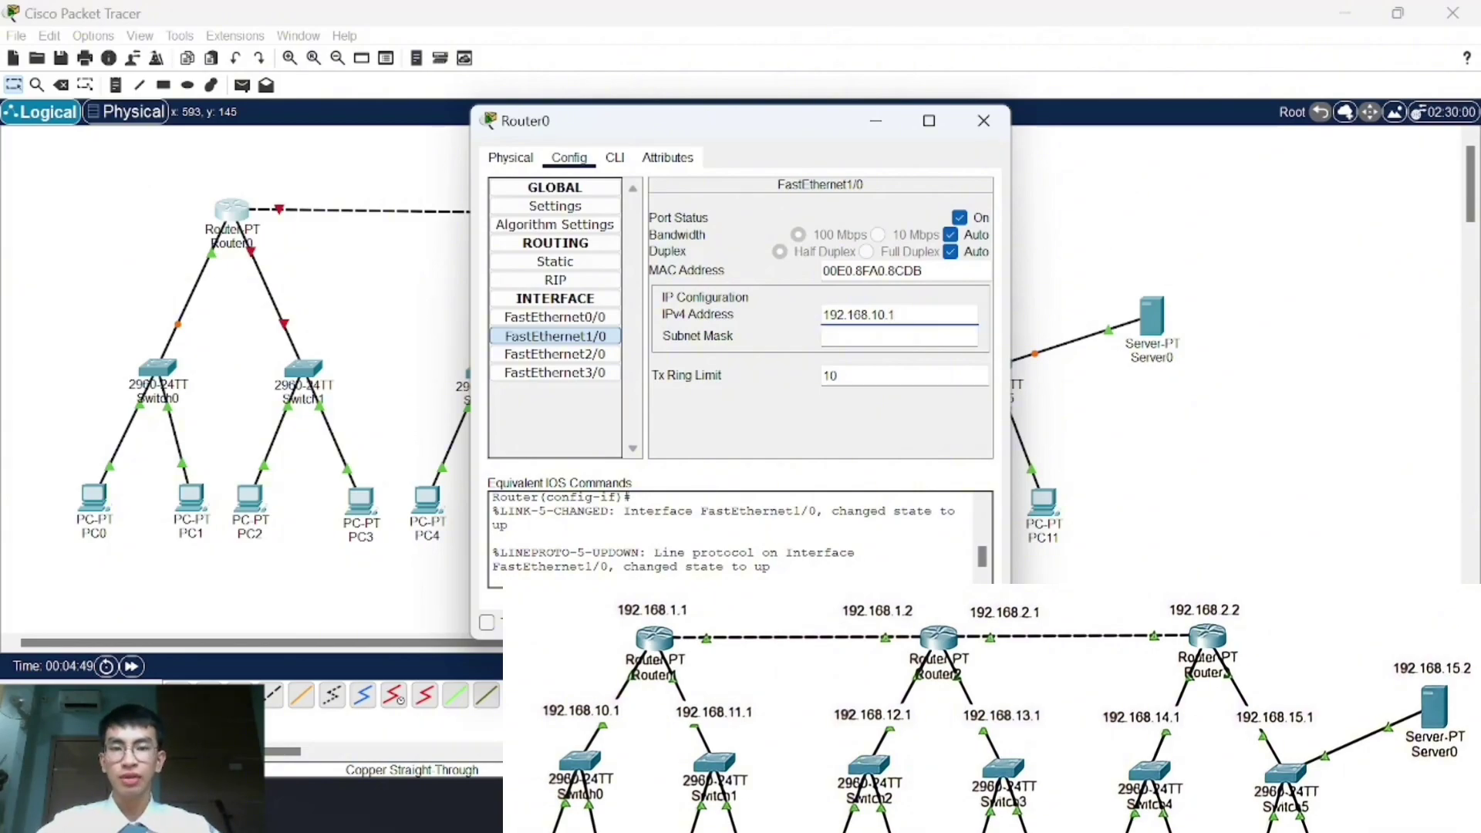
{"action": "left_click", "coordinate": [899, 336]}
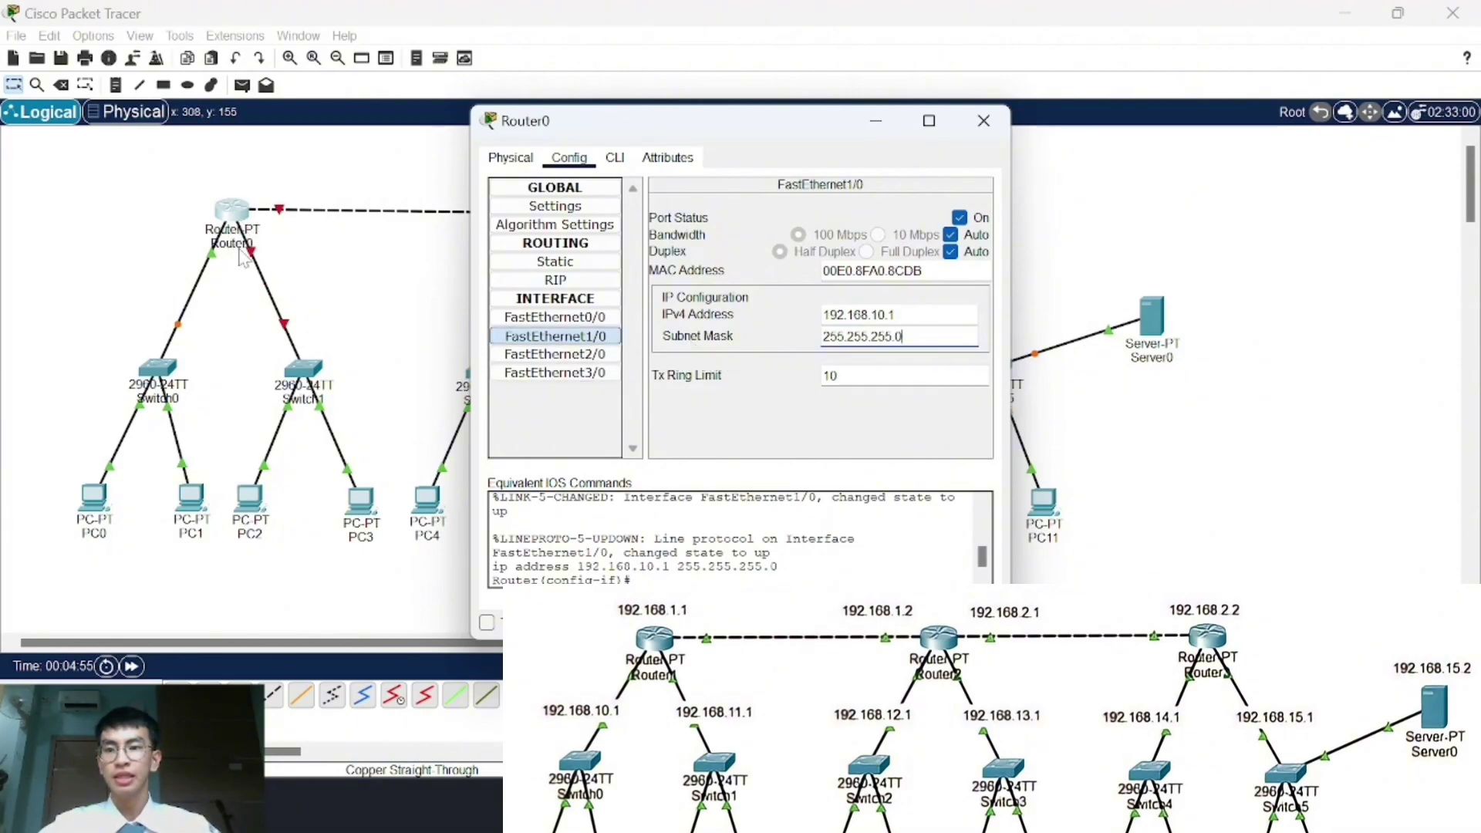
Step: Turn on Router0's FastEthernet2/0 port and give it the IPv4 address 192.168.11.1 with subnet mask 255.255.255.0
{"action": "left_click", "coordinate": [567, 355]}
{"action": "left_click", "coordinate": [959, 219]}
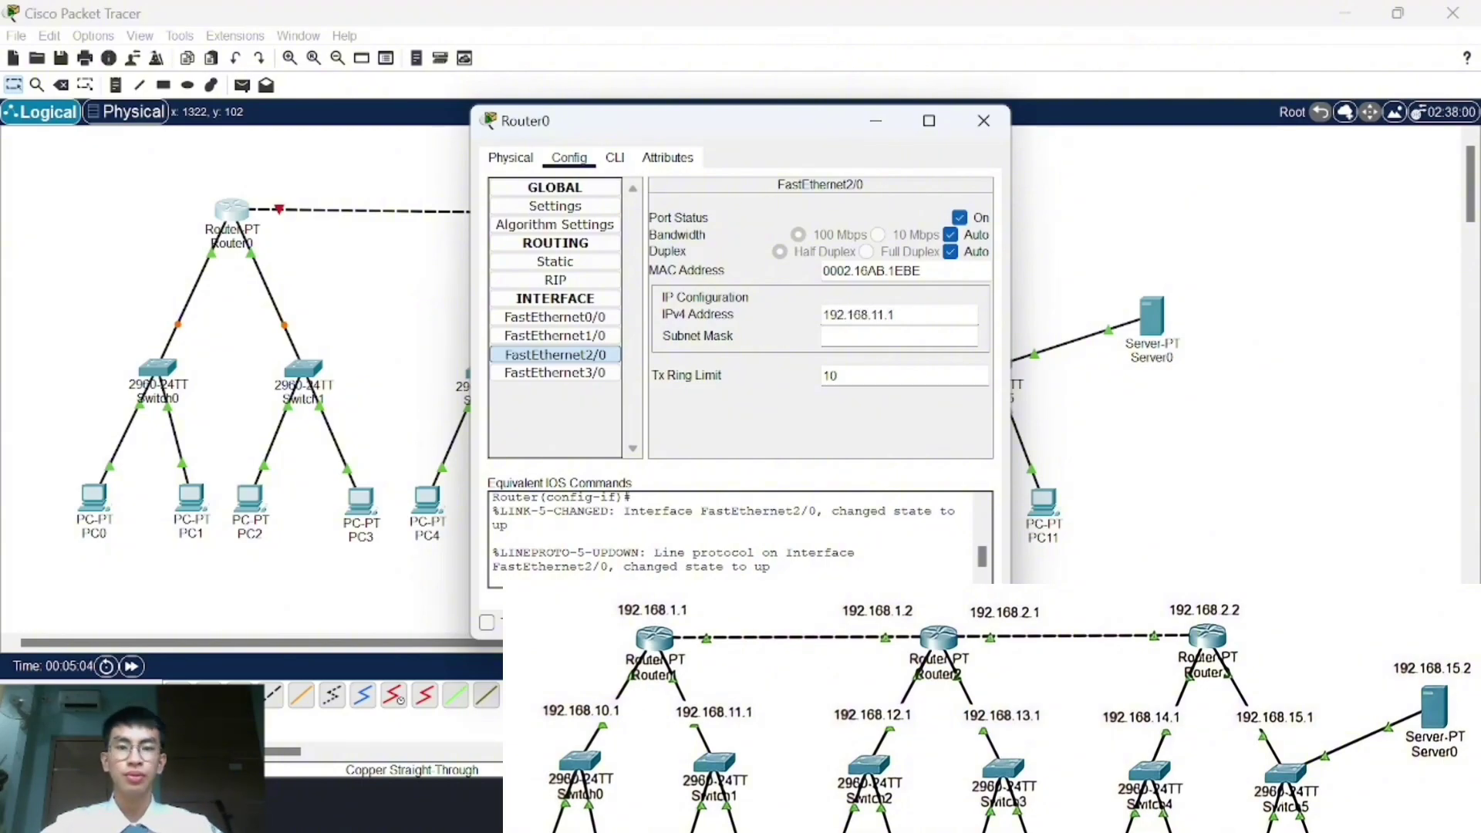
{"action": "key", "text": "Tab"}
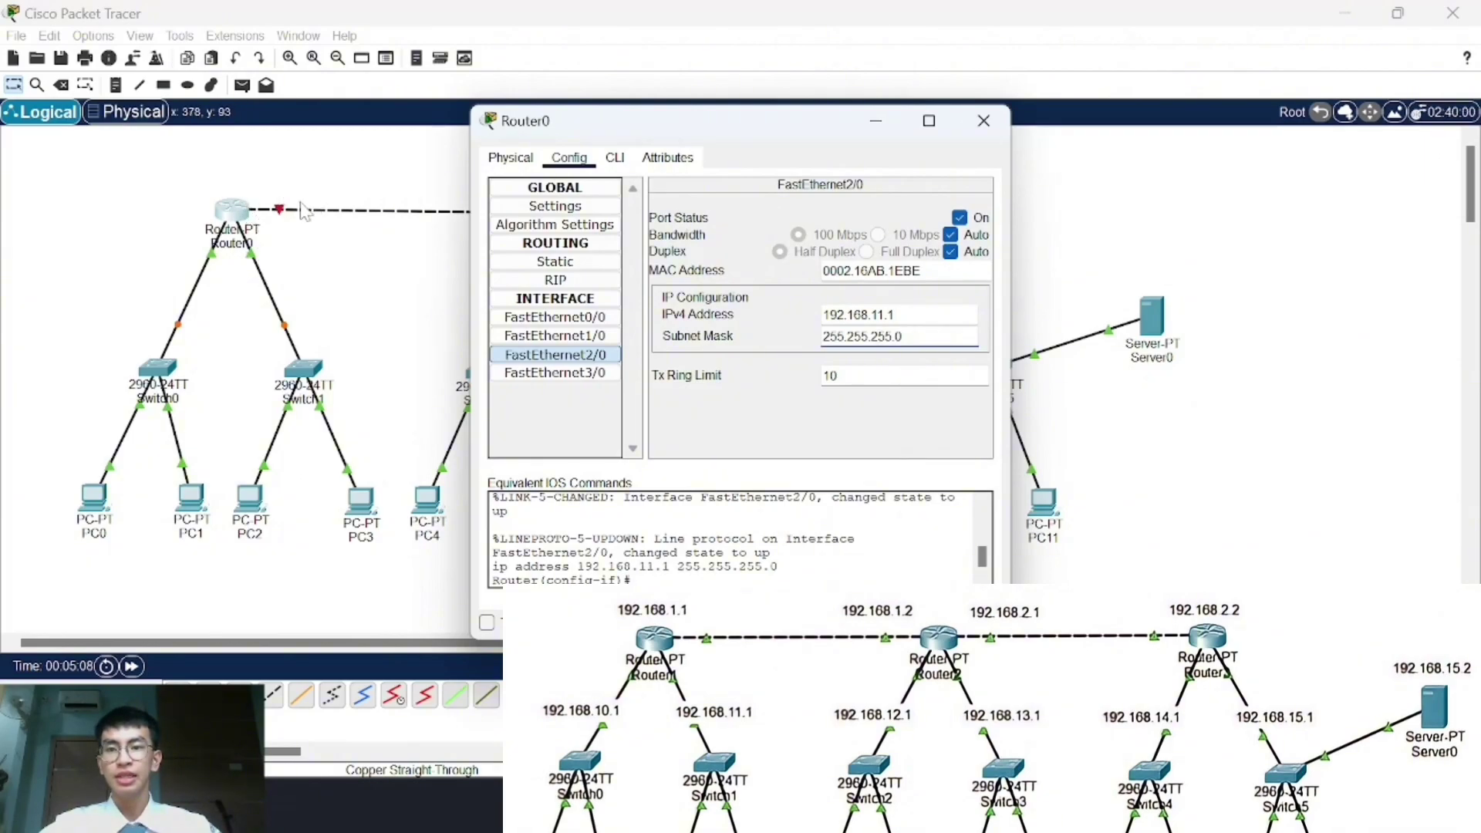
Step: Turn on Router0's FastEthernet0/0 port, assign it 192.168.1.1 with subnet mask 255.255.255.0, and close the router's window
{"action": "left_click", "coordinate": [532, 321]}
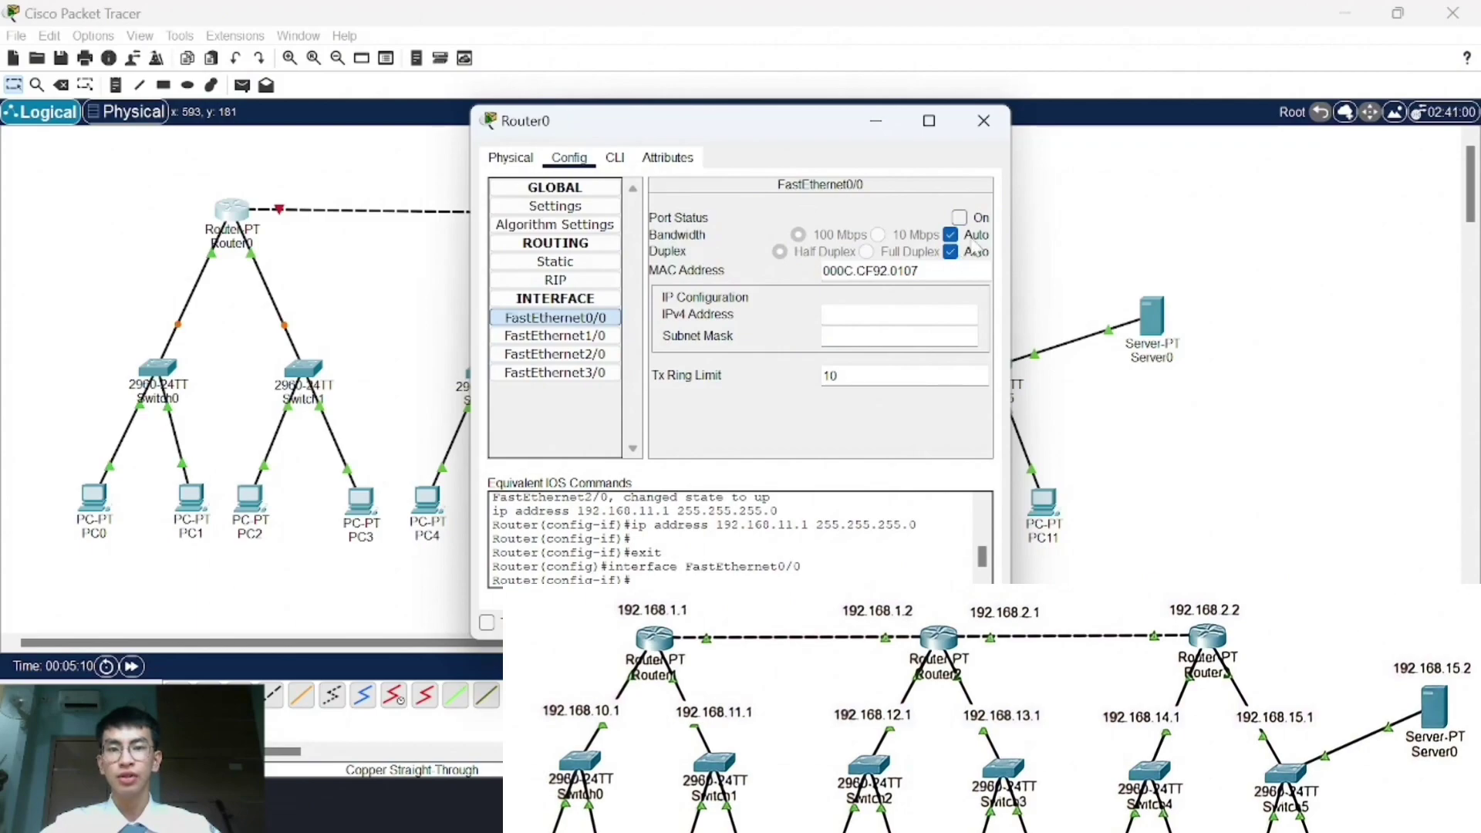
{"action": "left_click", "coordinate": [959, 217]}
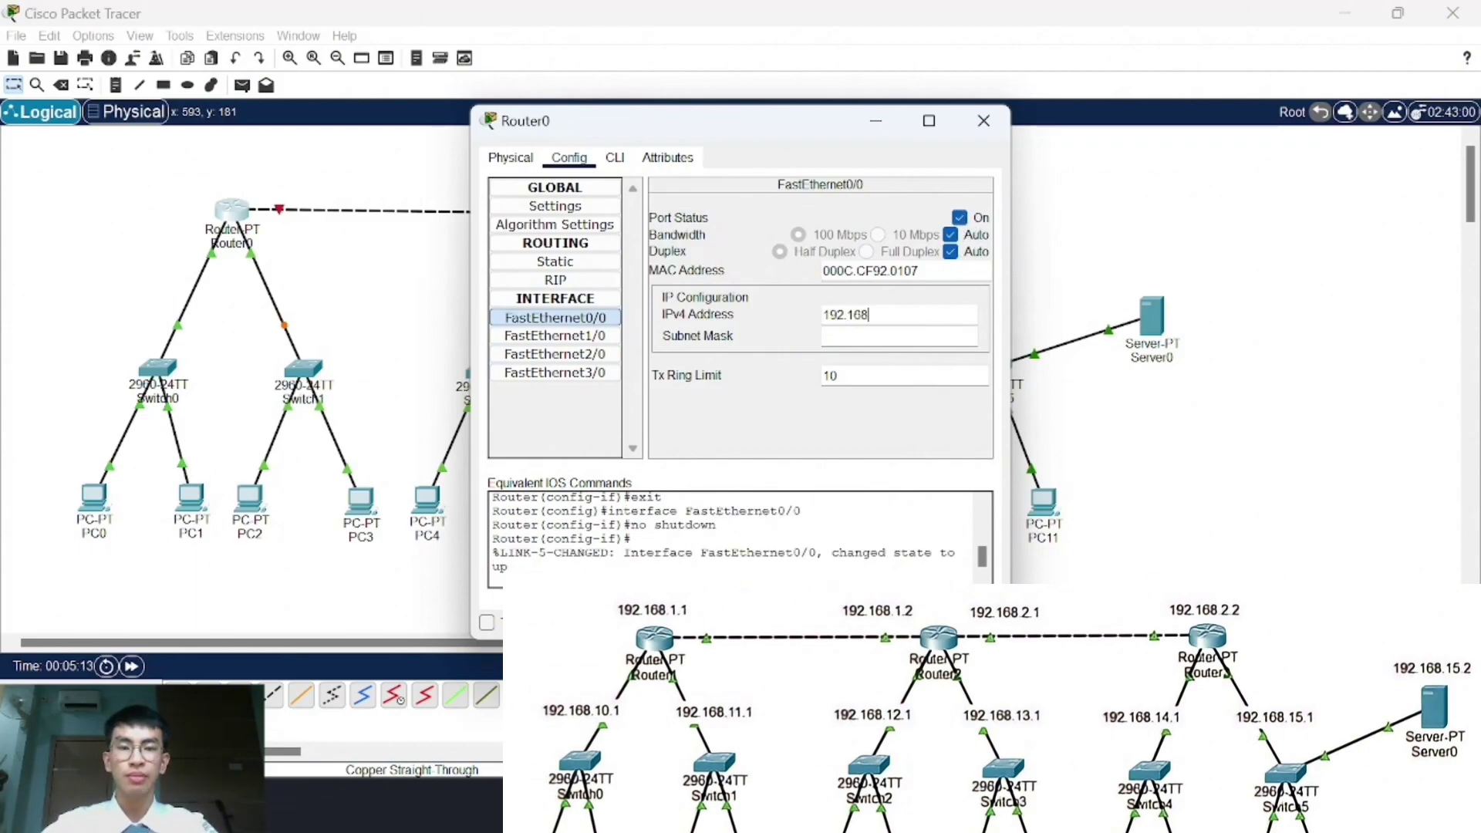
{"action": "type", "text": "192.168.1.1"}
{"action": "left_click", "coordinate": [847, 336]}
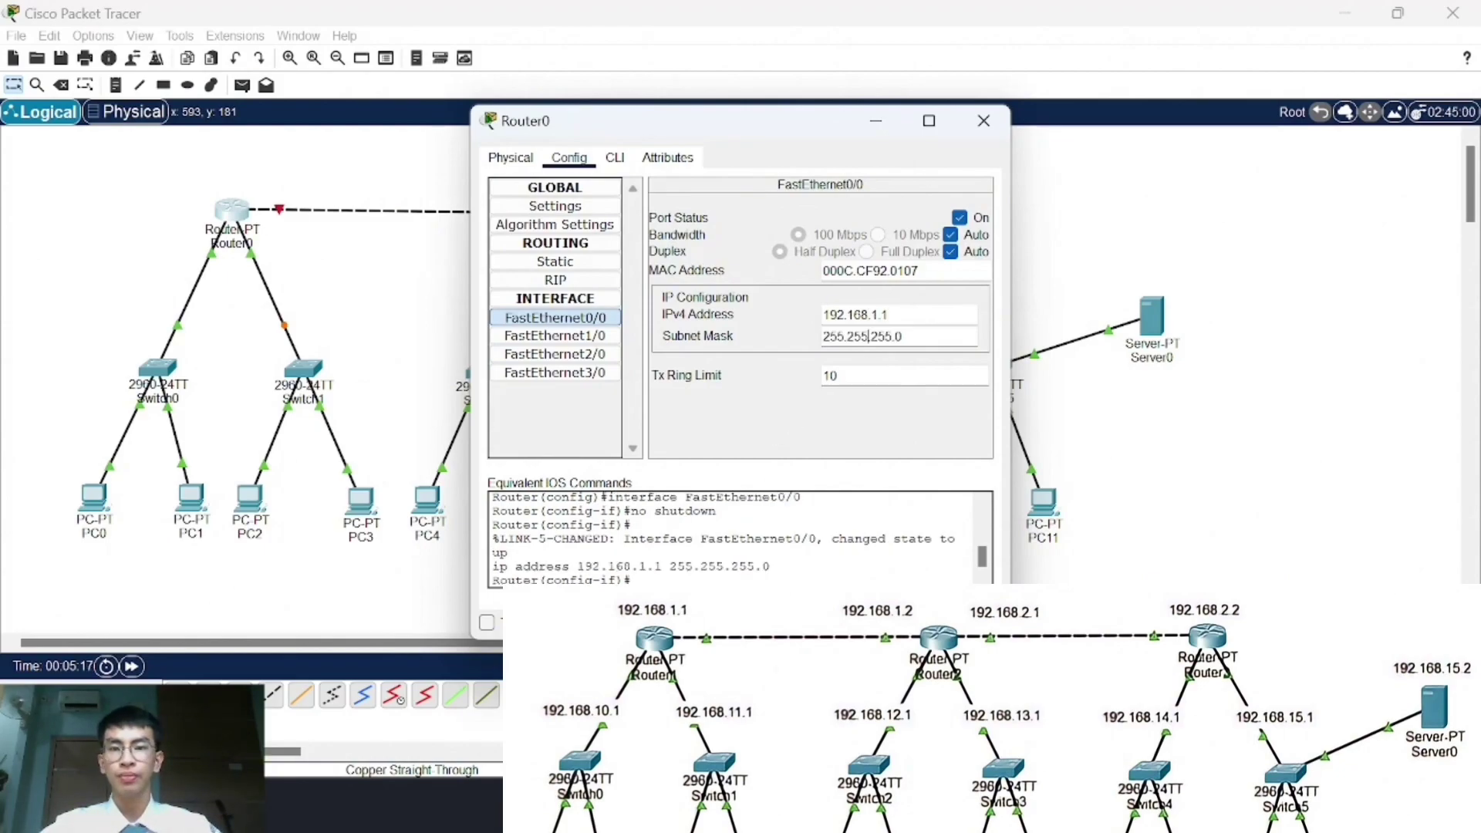
{"action": "left_click", "coordinate": [983, 120]}
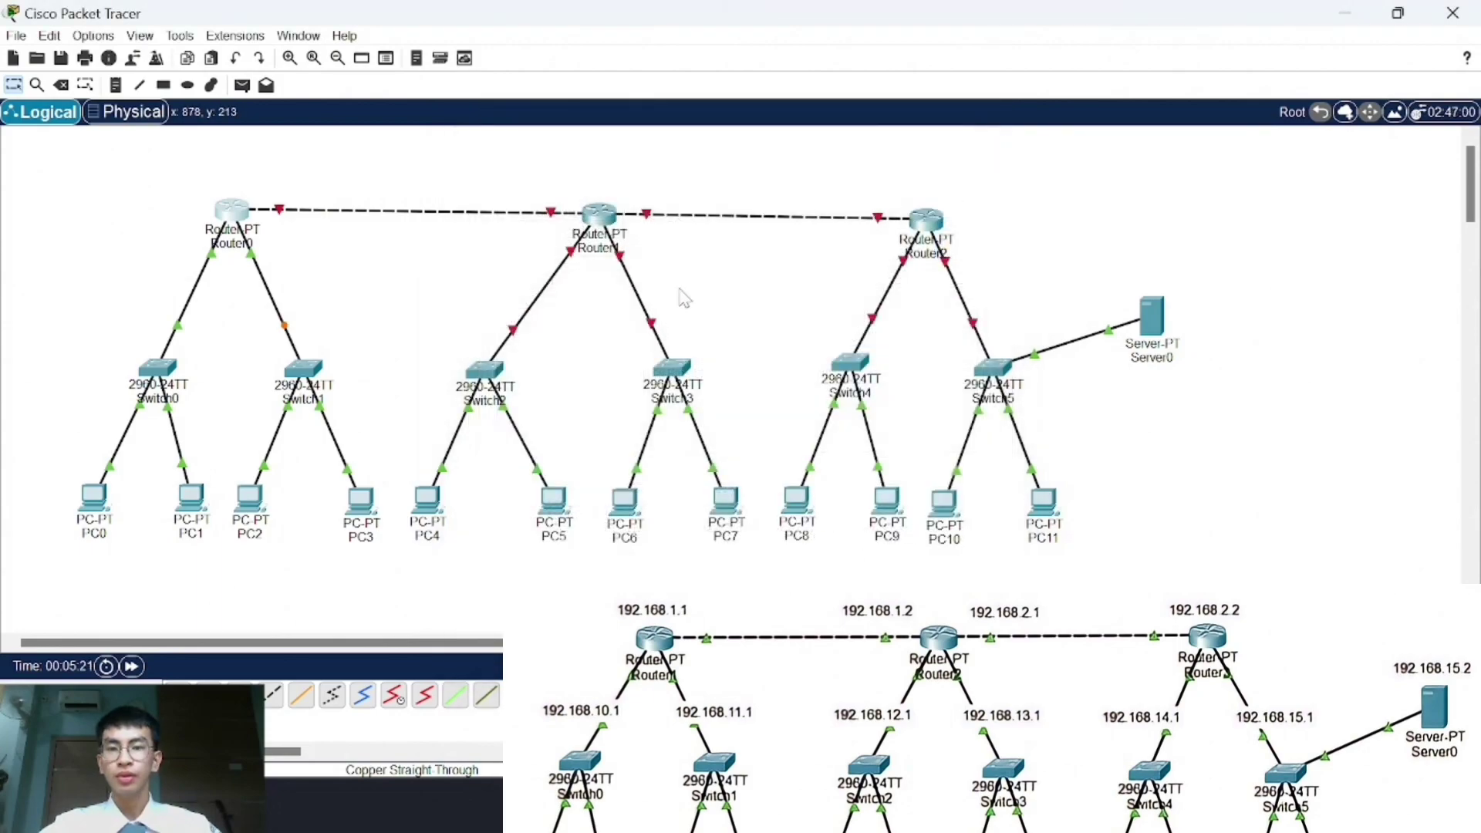
{"action": "left_click", "coordinate": [607, 224]}
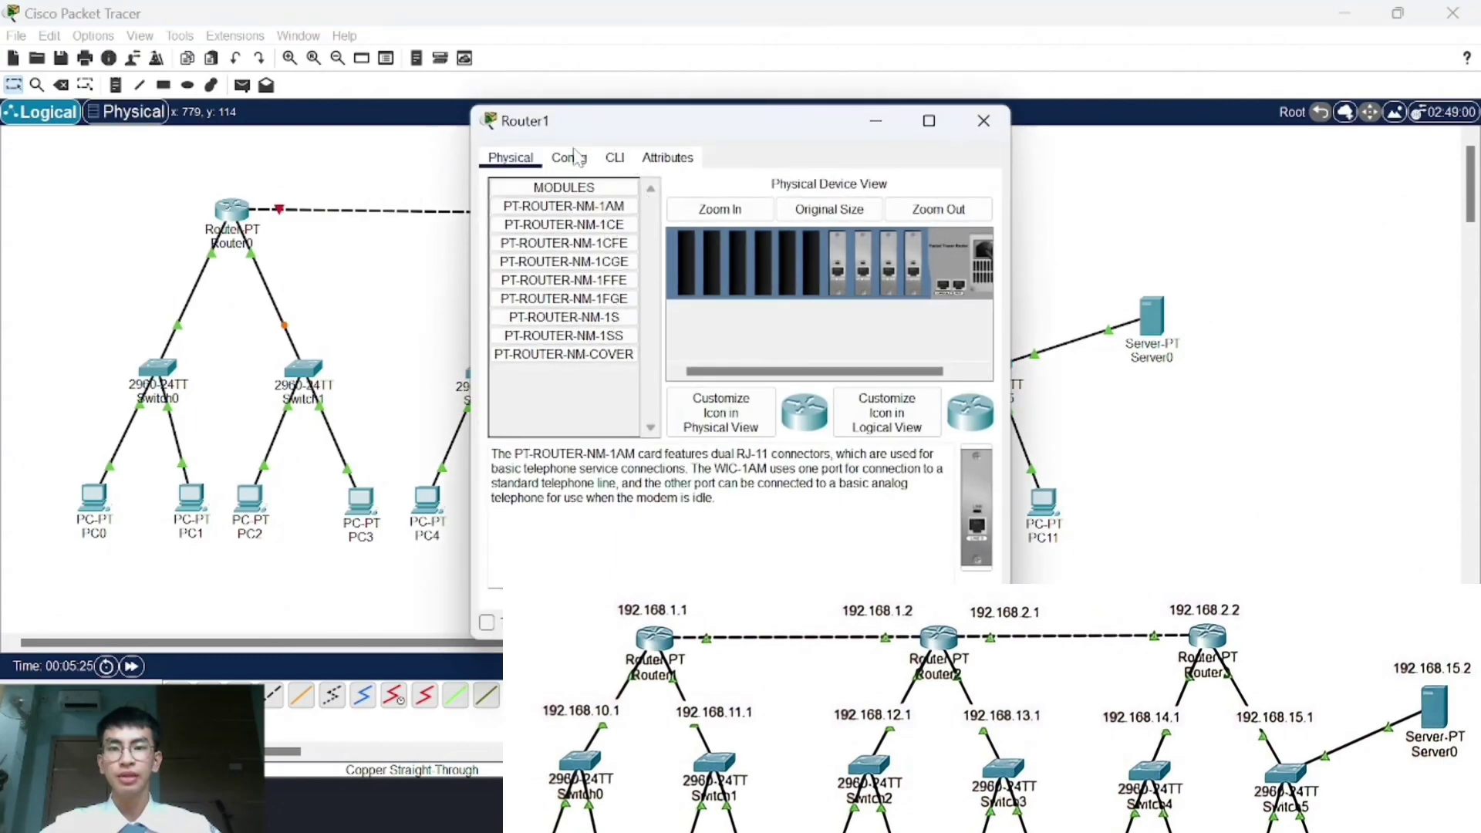
{"action": "left_click", "coordinate": [571, 158]}
{"action": "left_click_drag", "start_coordinate": [714, 135], "coordinate": [996, 130]}
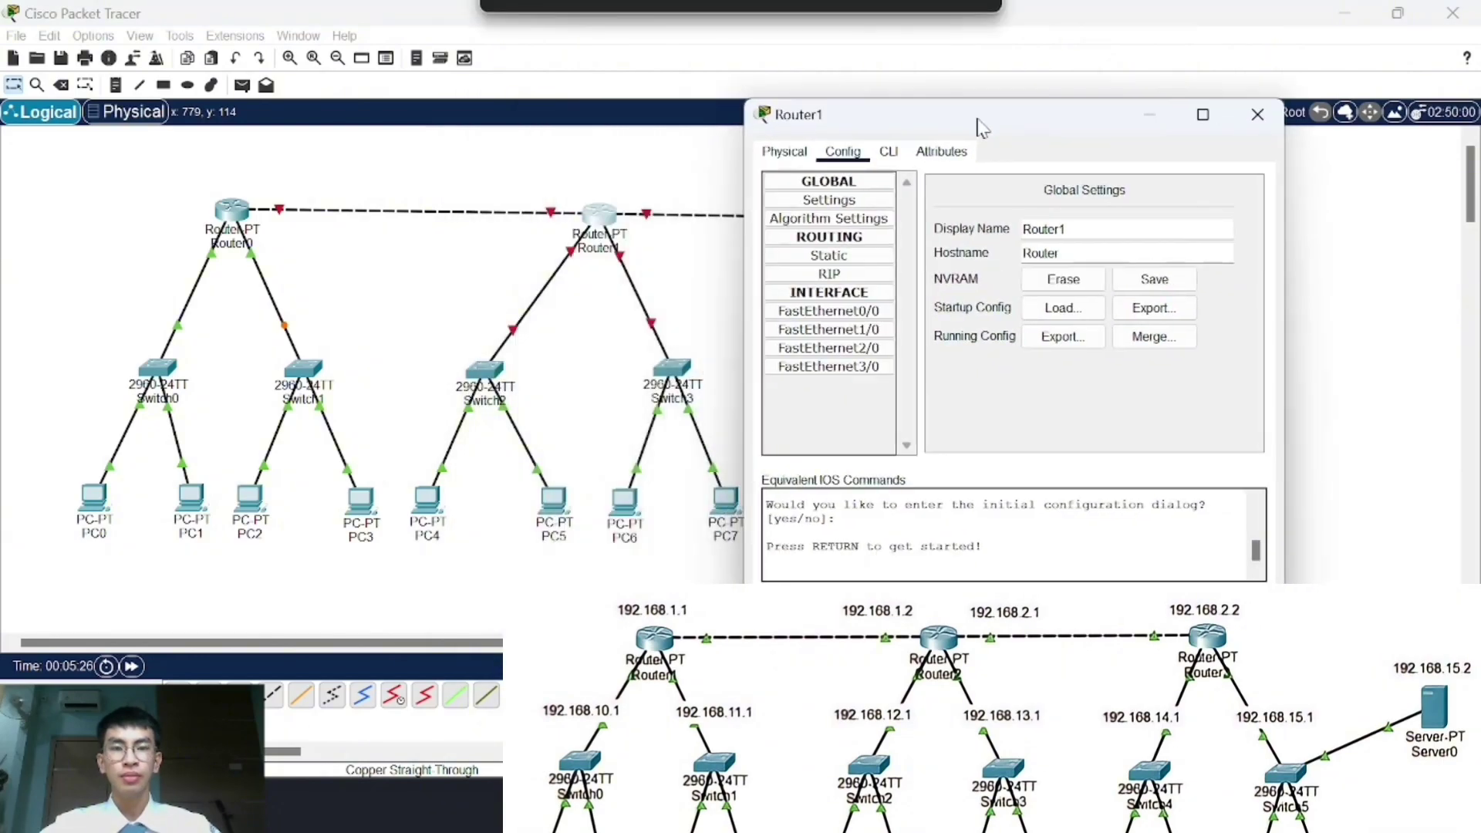
{"action": "left_click", "coordinate": [874, 332]}
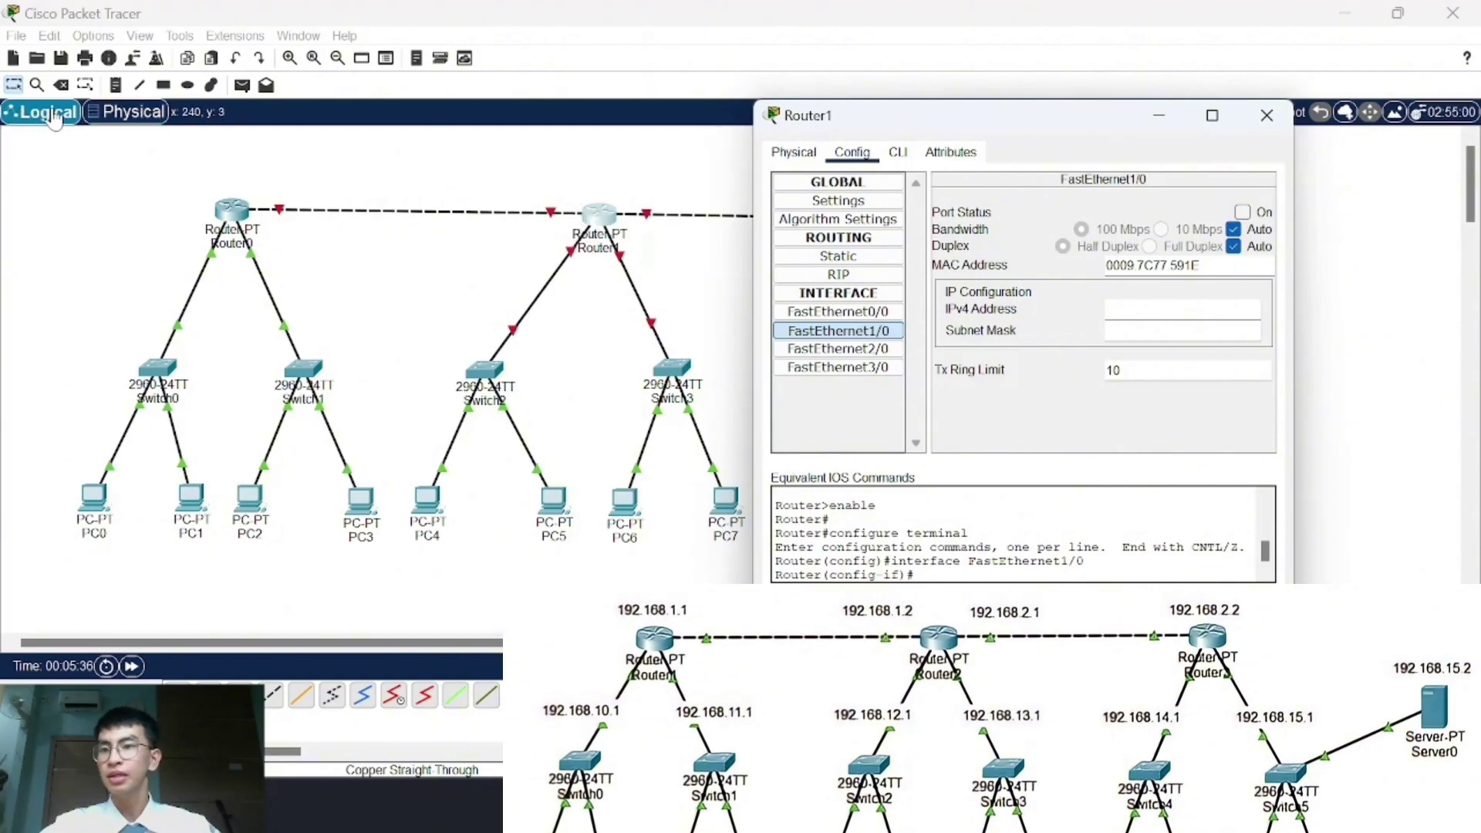
Step: Set the interface preferences to always show port labels in the logical workspace
{"action": "left_click", "coordinate": [92, 45]}
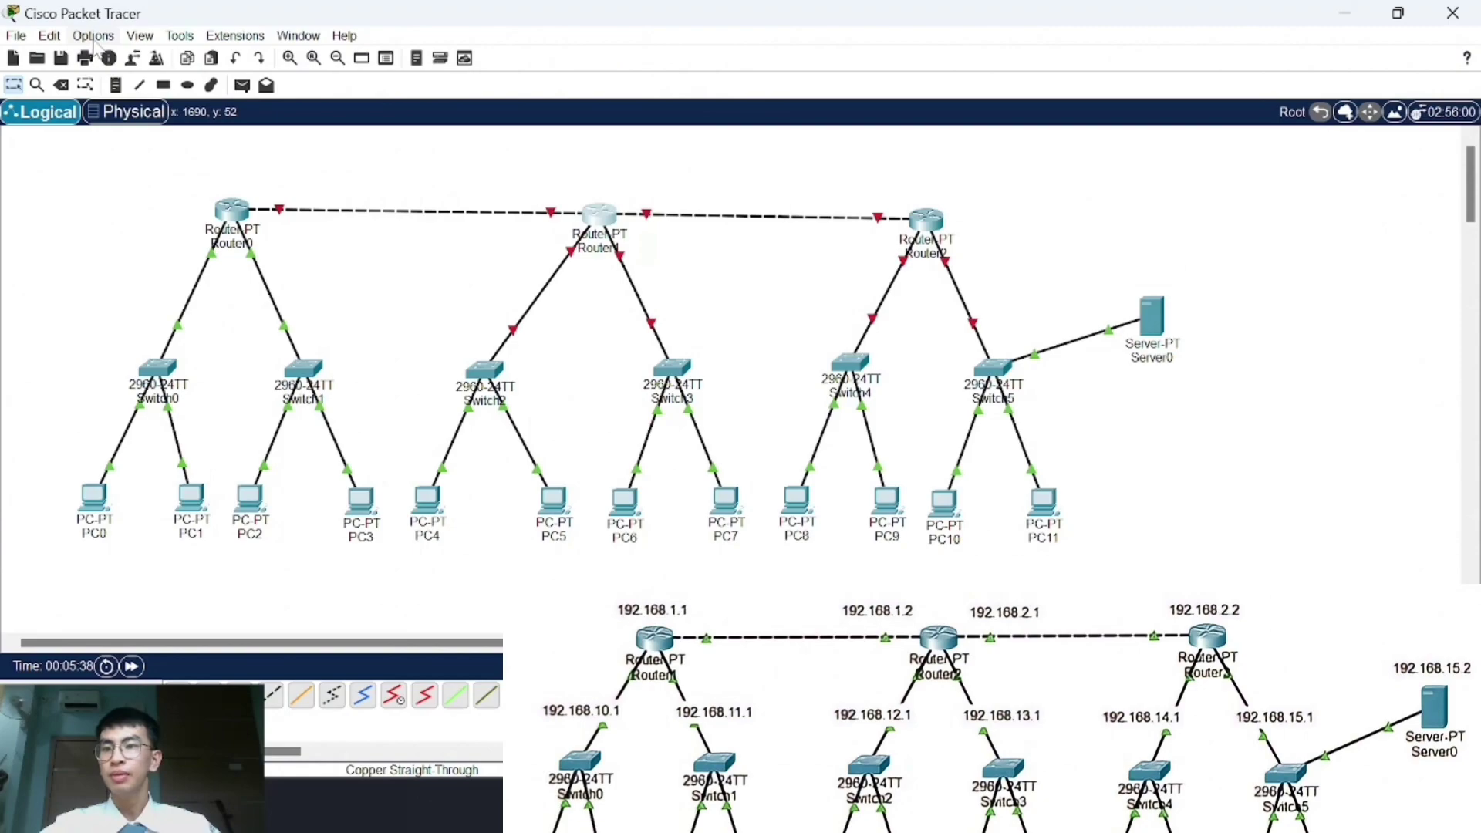
{"action": "left_click", "coordinate": [93, 37]}
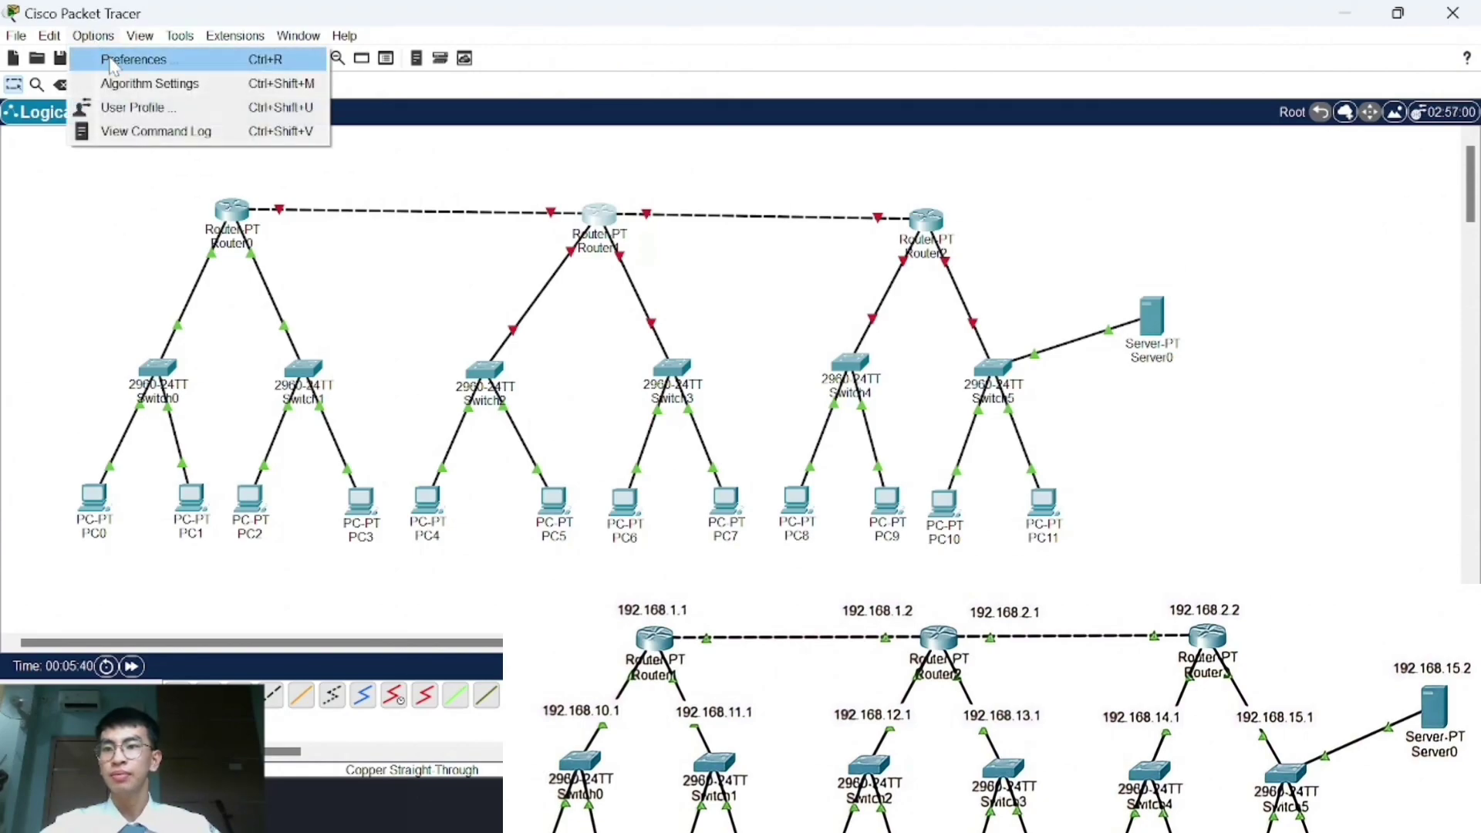
{"action": "left_click", "coordinate": [113, 62]}
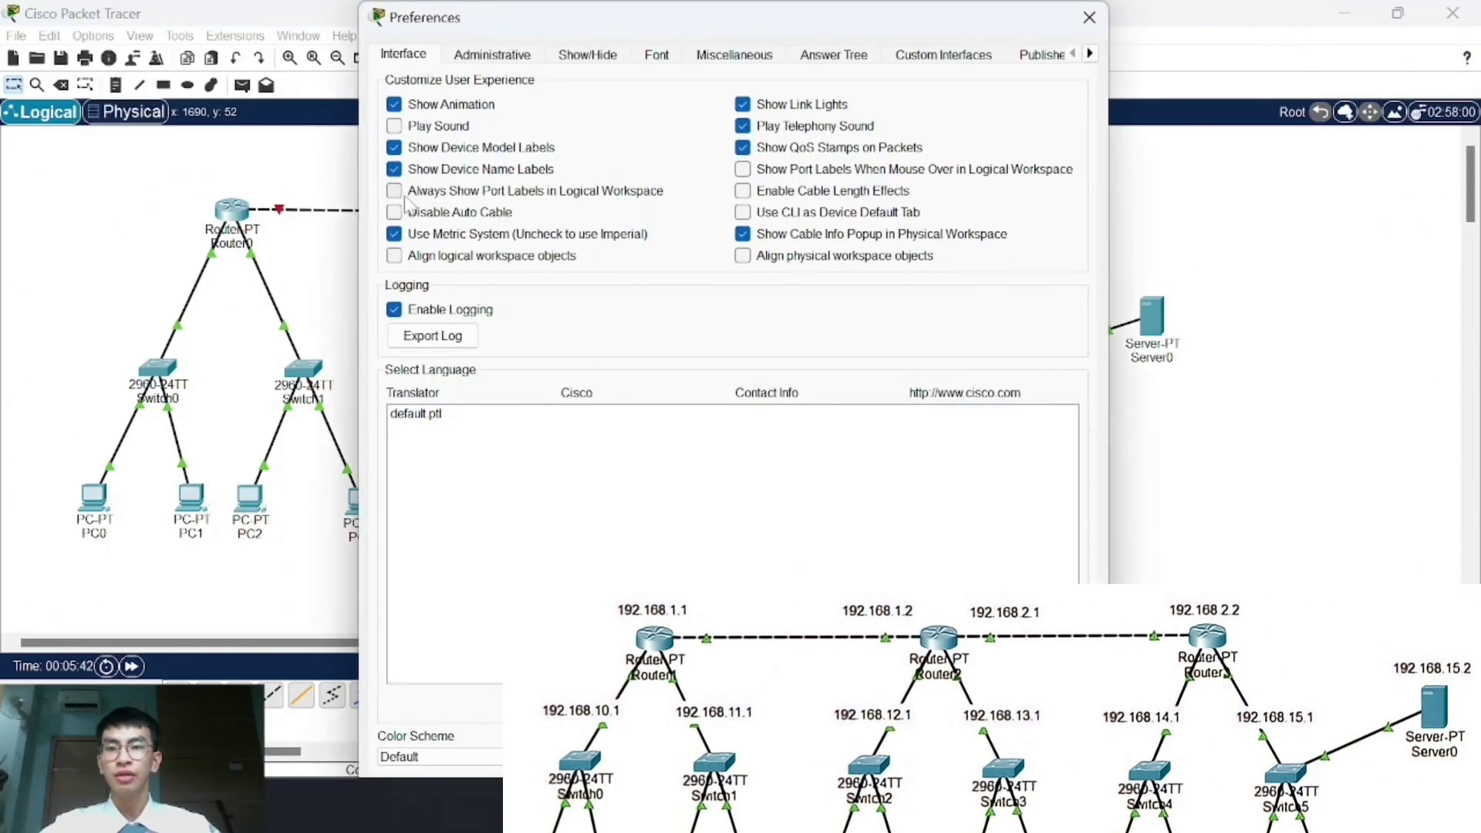
{"action": "left_click", "coordinate": [397, 193]}
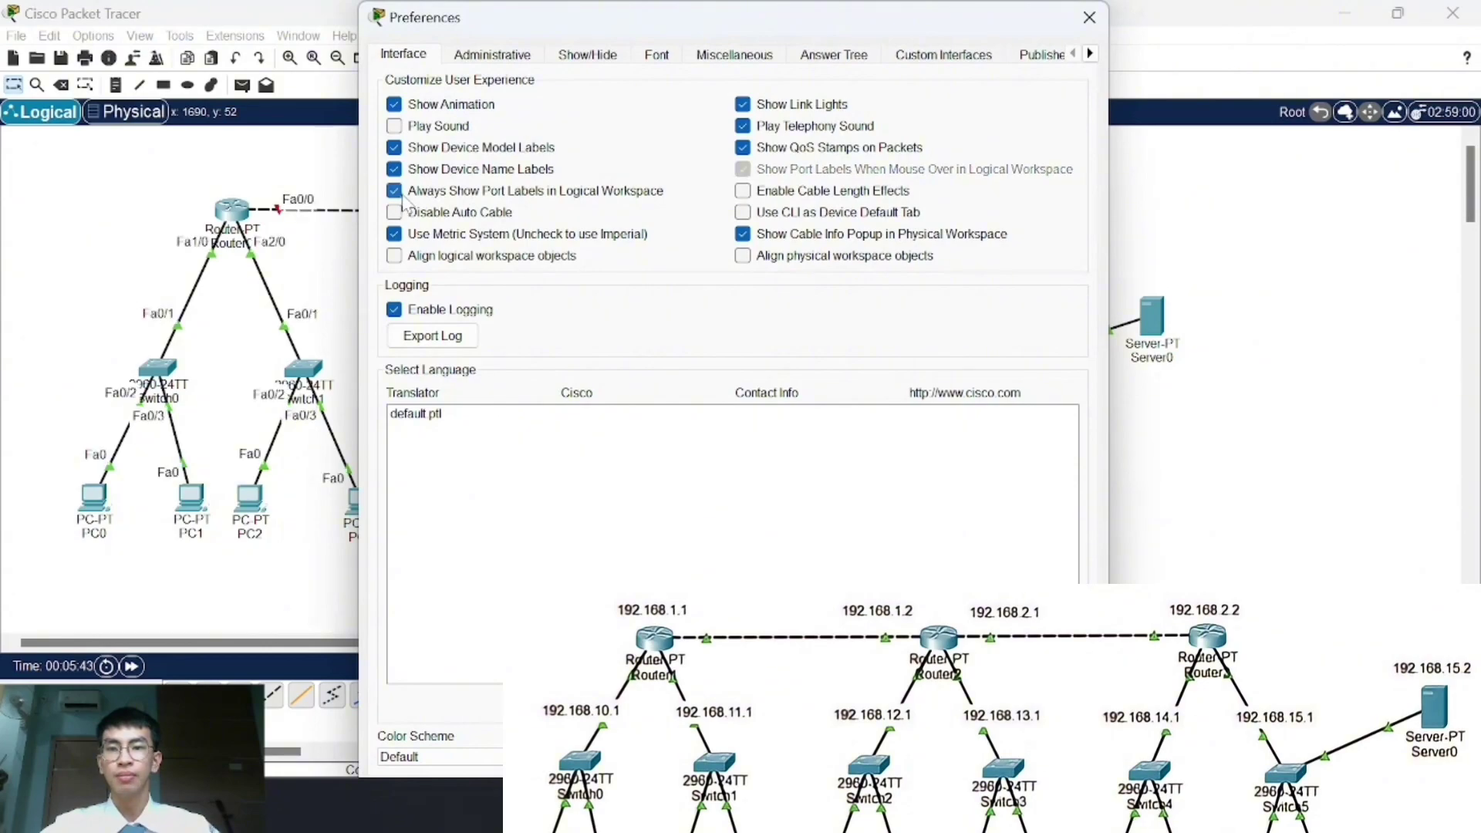
{"action": "left_click", "coordinate": [1089, 17]}
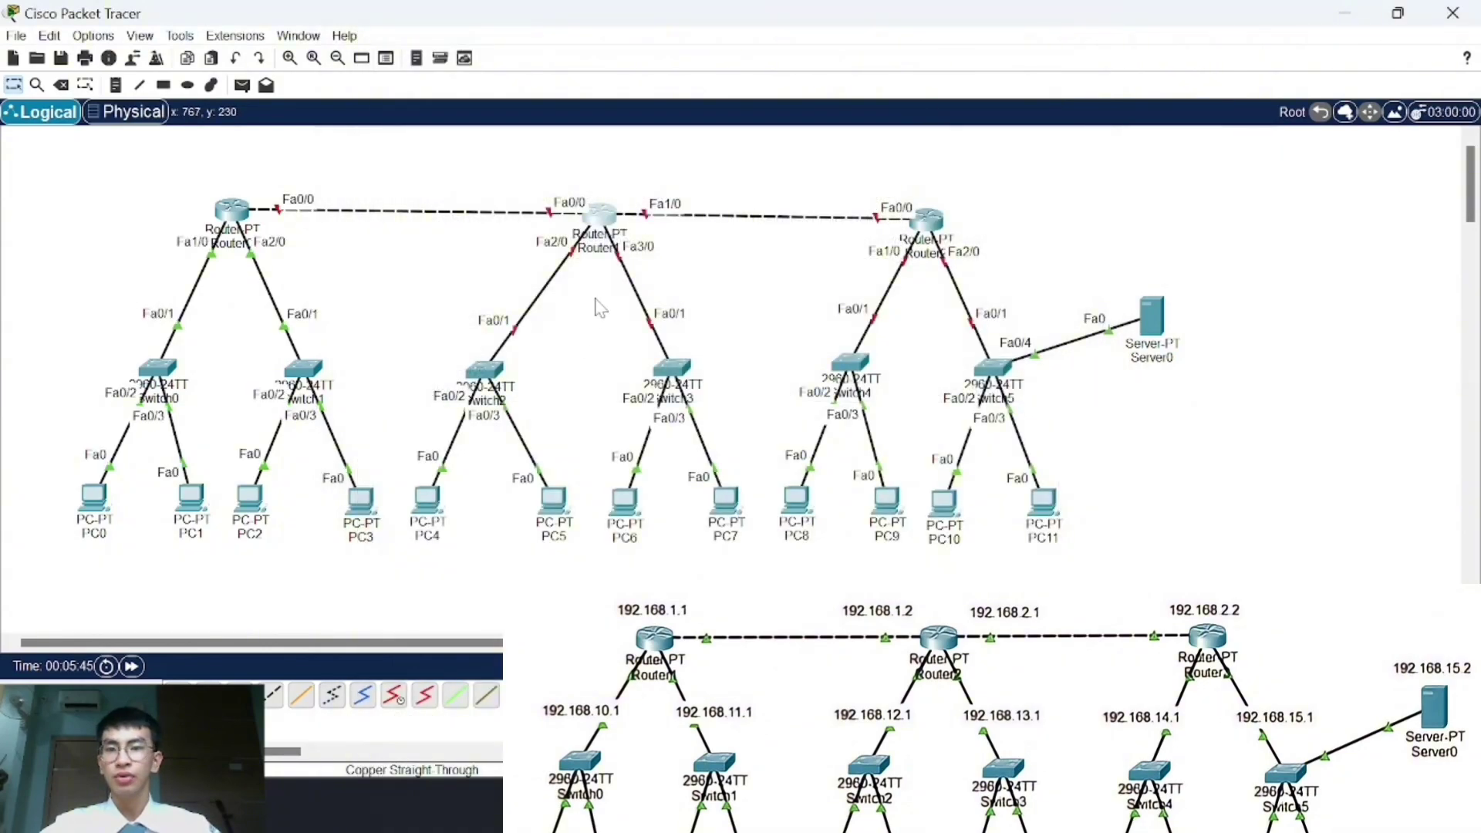
Step: Turn on Router1's FastEthernet0/0 port and give it the IPv4 address 192.168.1.2 with subnet mask 255.255.255.0
{"action": "left_click", "coordinate": [606, 218]}
{"action": "left_click_drag", "start_coordinate": [714, 110], "coordinate": [1037, 121]}
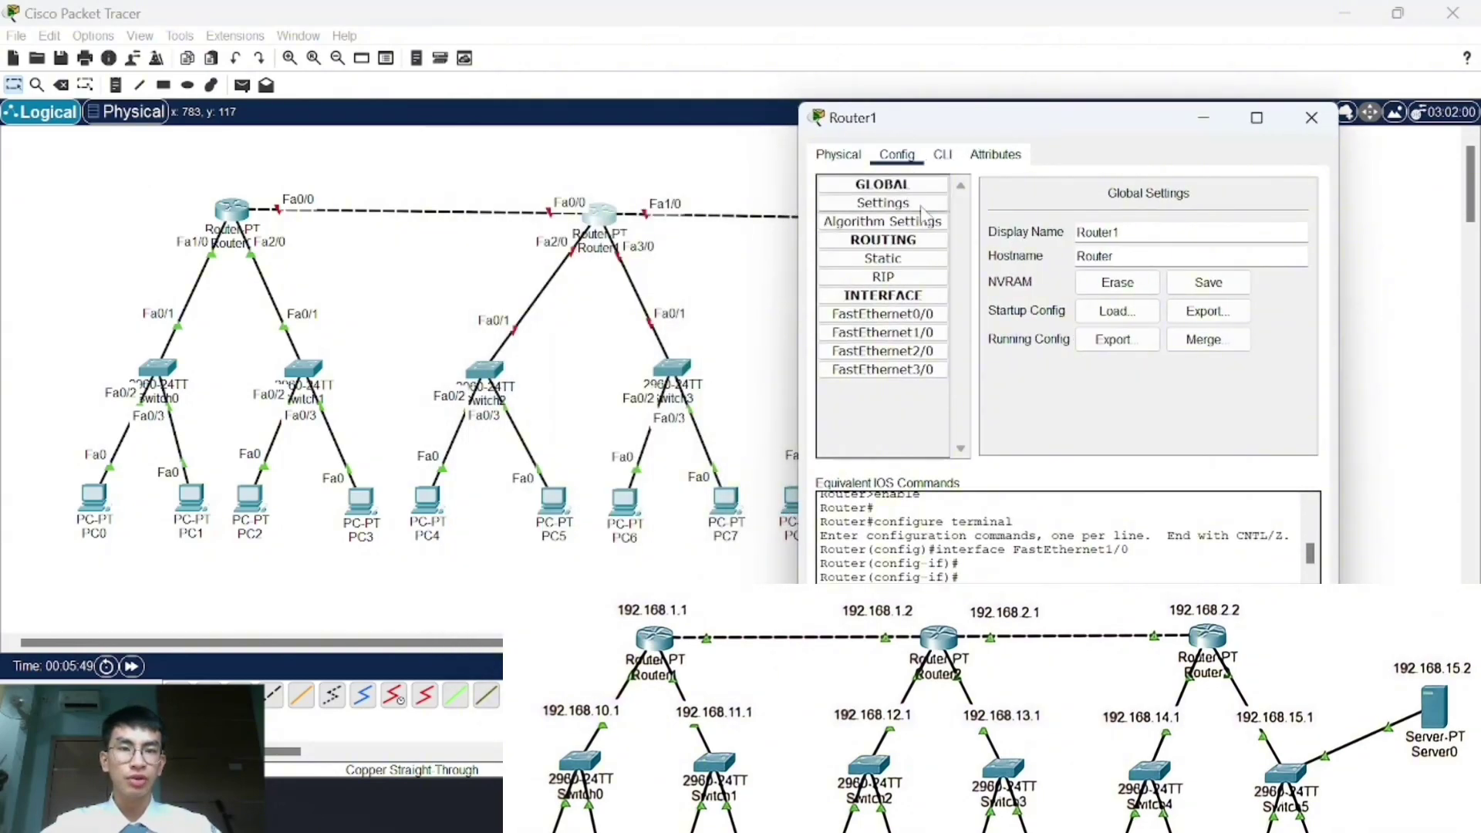
{"action": "left_click", "coordinate": [911, 316]}
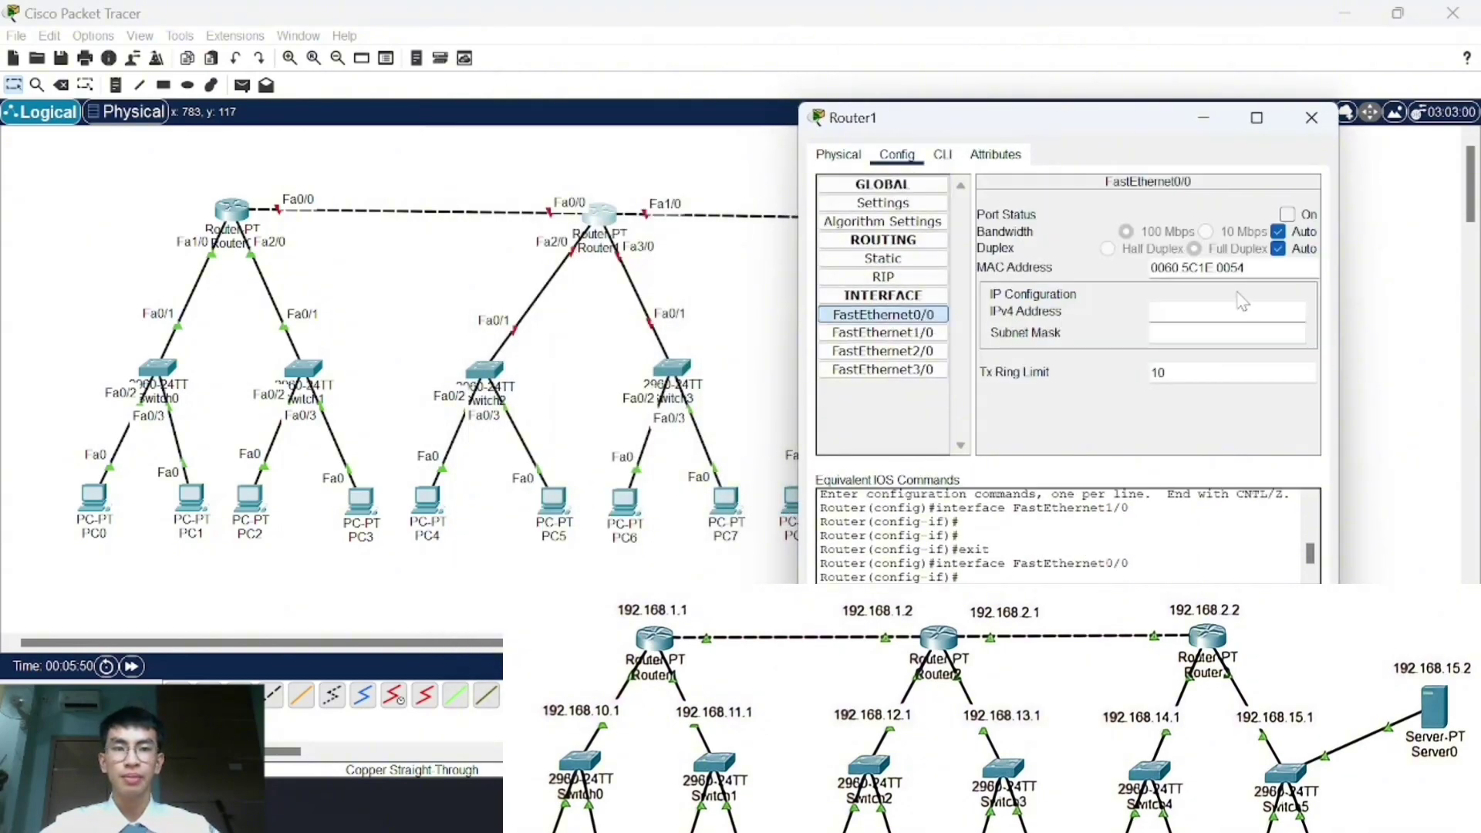
{"action": "left_click", "coordinate": [1303, 219]}
{"action": "left_click", "coordinate": [1226, 311]}
{"action": "type", "text": "192.168.1.2"}
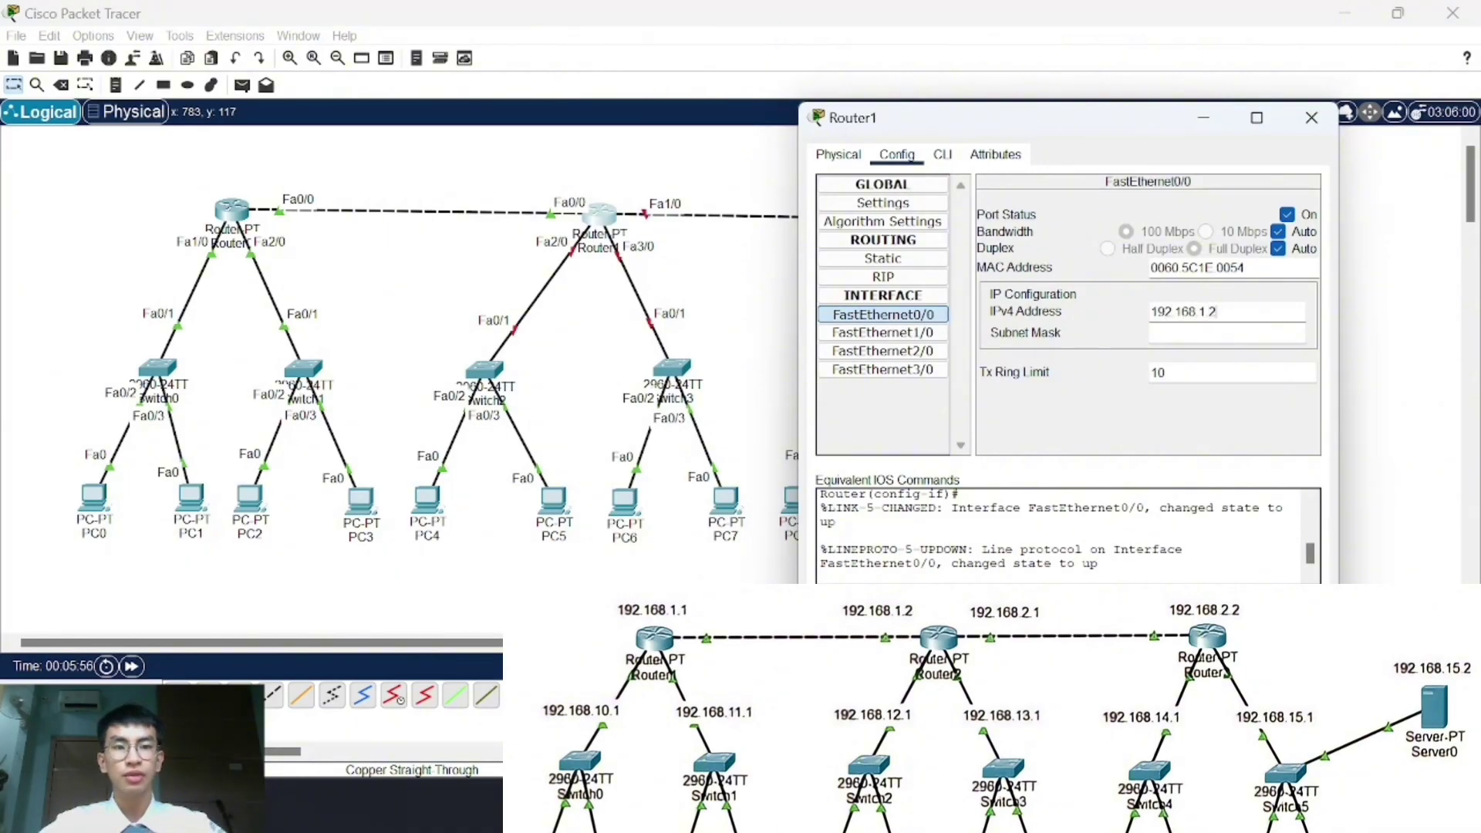
{"action": "key", "text": "Tab"}
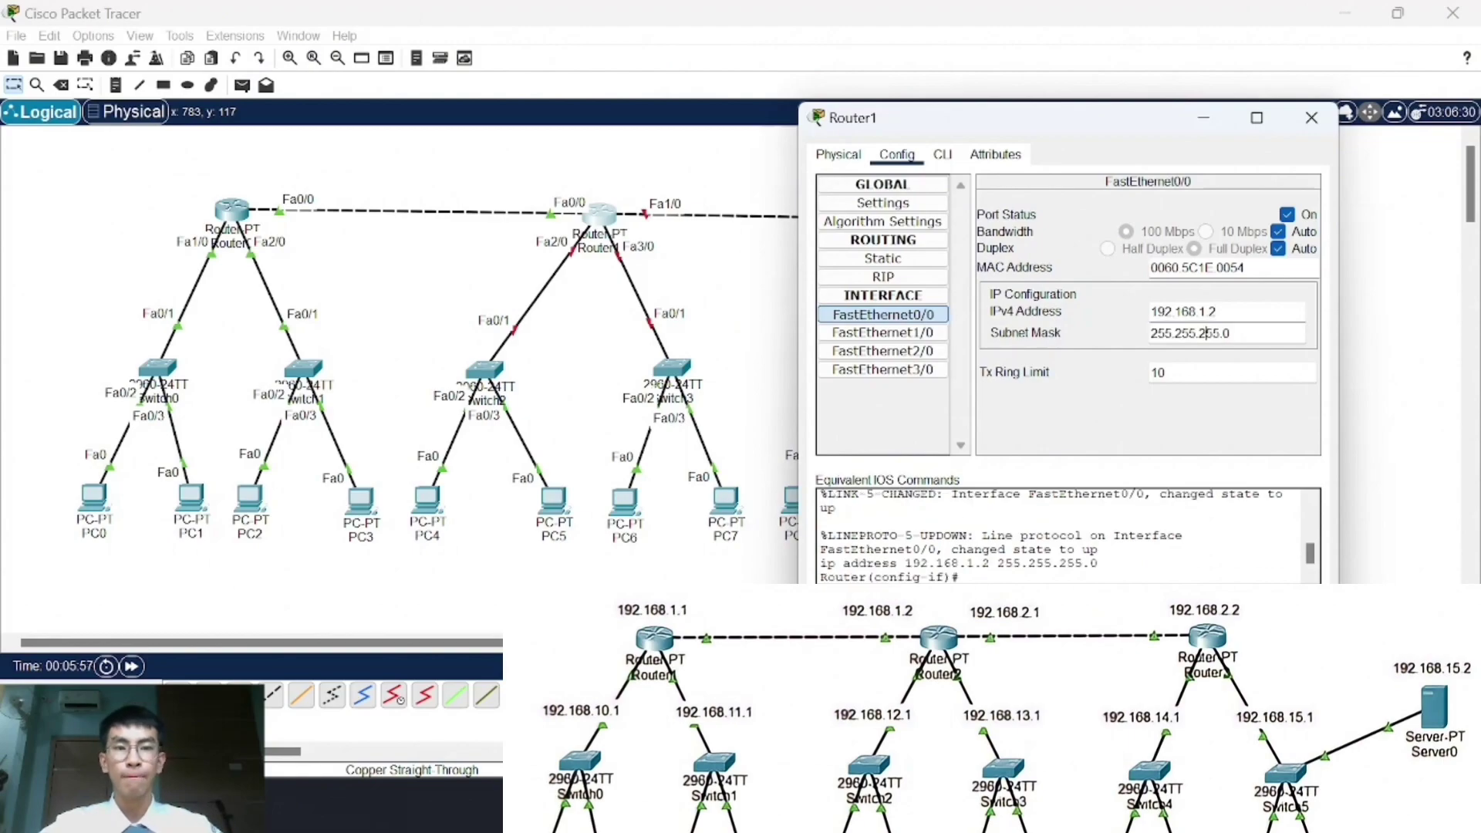
Step: Turn on Router1's FastEthernet2/0 port, assign it the IPv4 address 192.168.12.1, and fill in its default subnet mask
{"action": "left_click", "coordinate": [919, 351]}
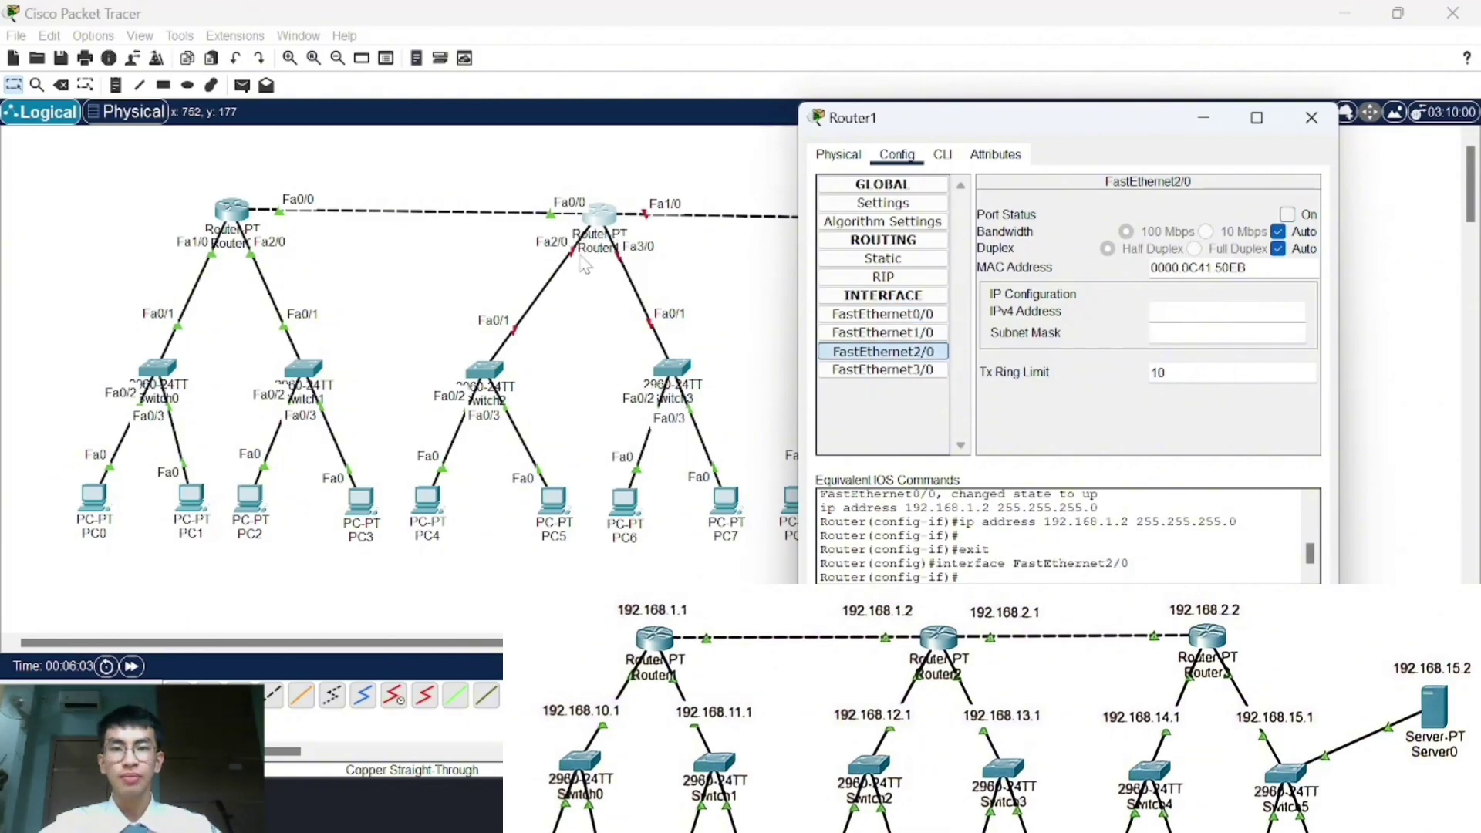
{"action": "left_click", "coordinate": [1286, 213]}
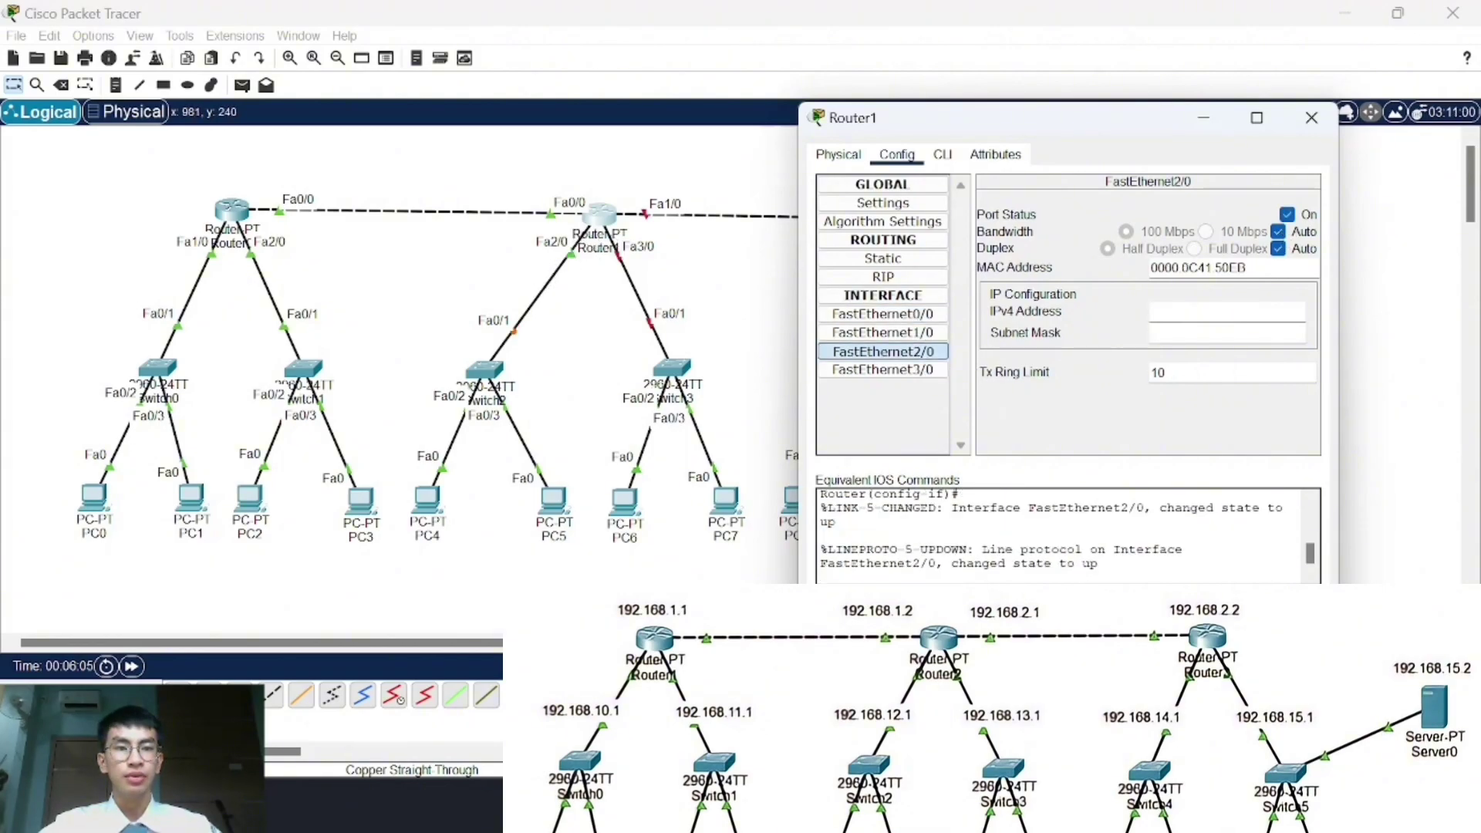
{"action": "type", "text": "192.168.12.1"}
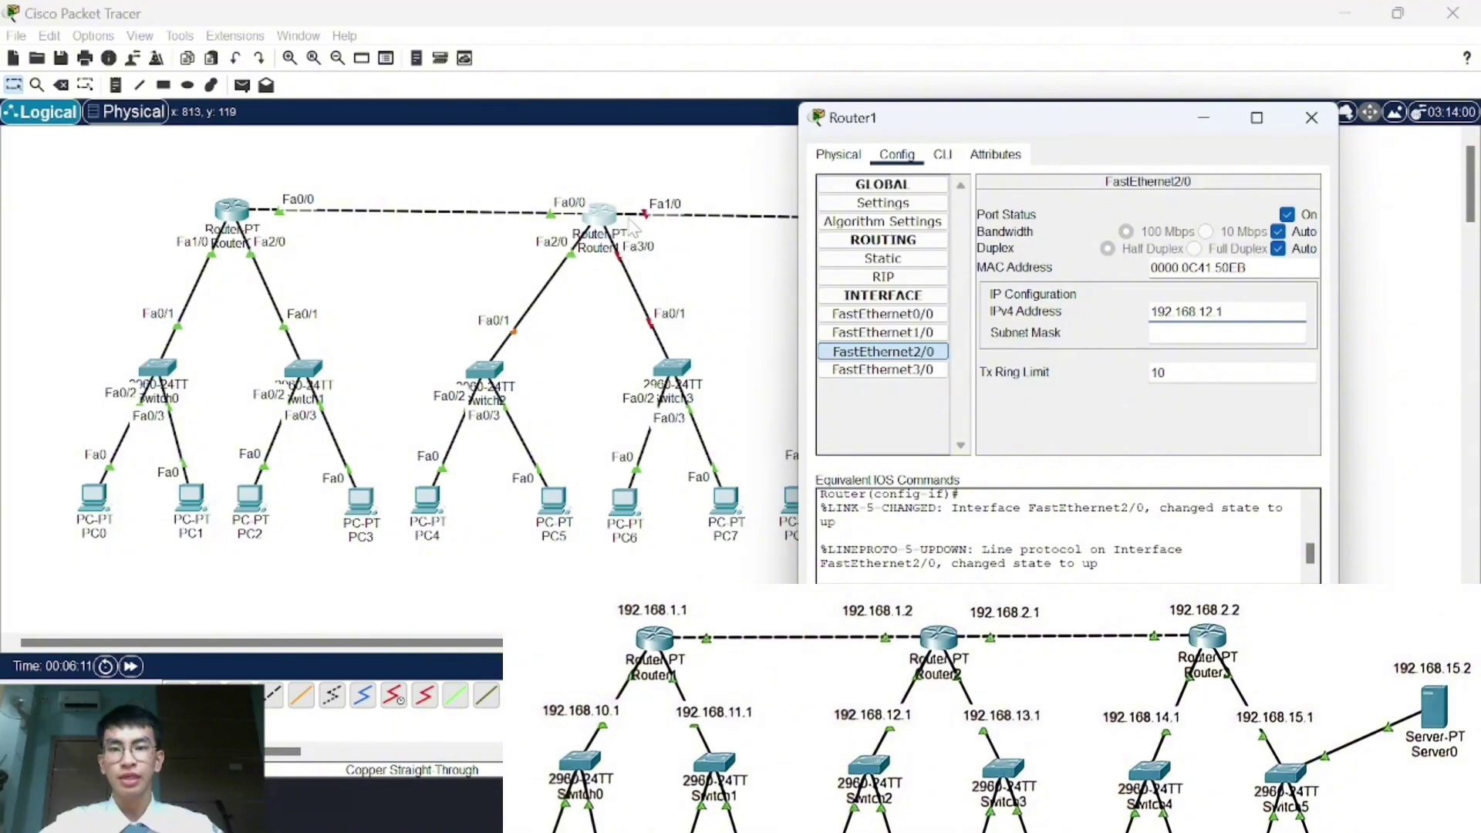
{"action": "key", "text": "Tab"}
Step: Turn on Router1's FastEthernet3/0 port and give it the IPv4 address 192.168.13.1 with subnet mask 255.255.255.0
{"action": "left_click", "coordinate": [879, 372]}
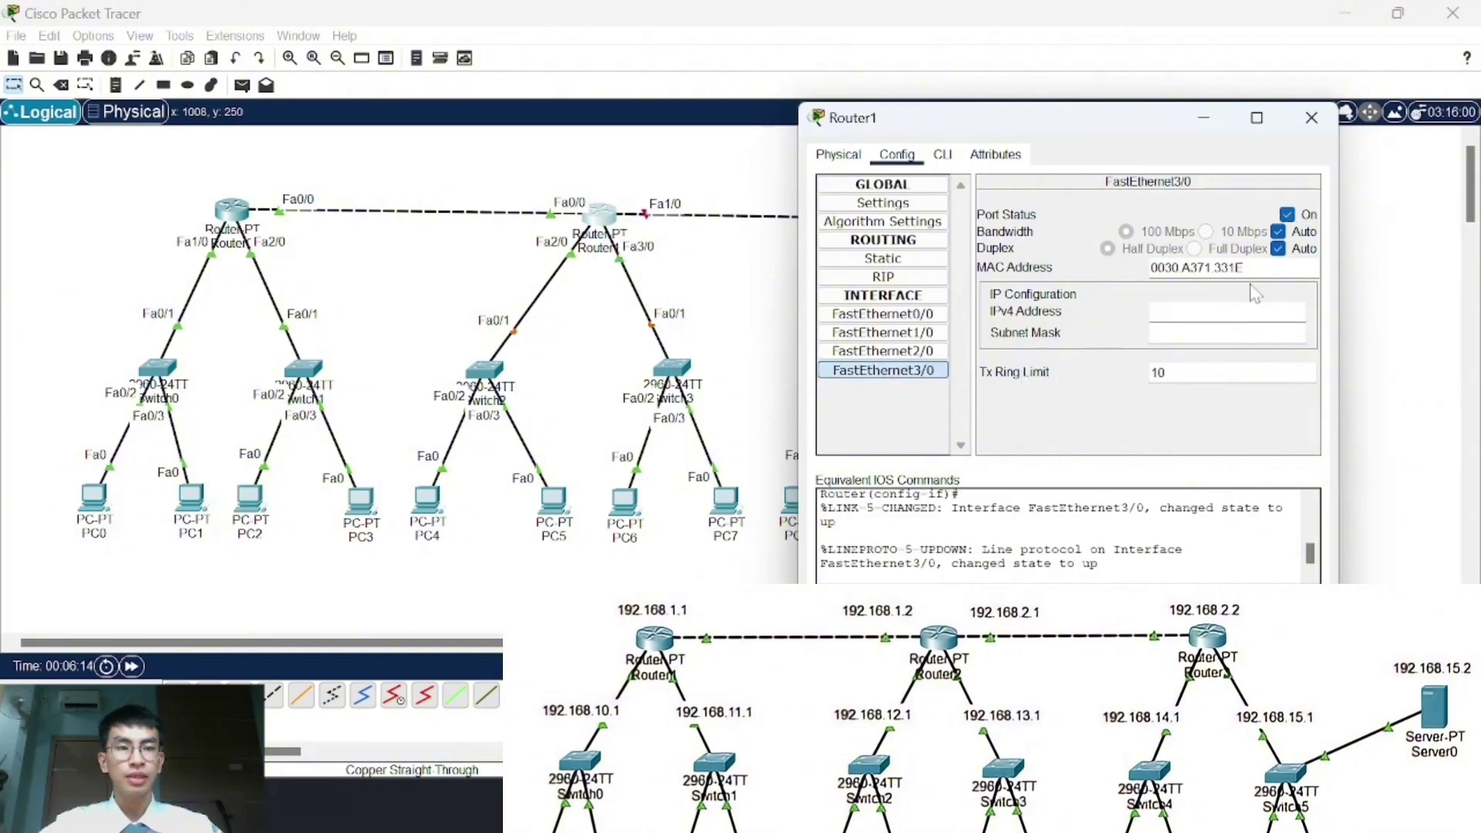
{"action": "type", "text": "192.1"}
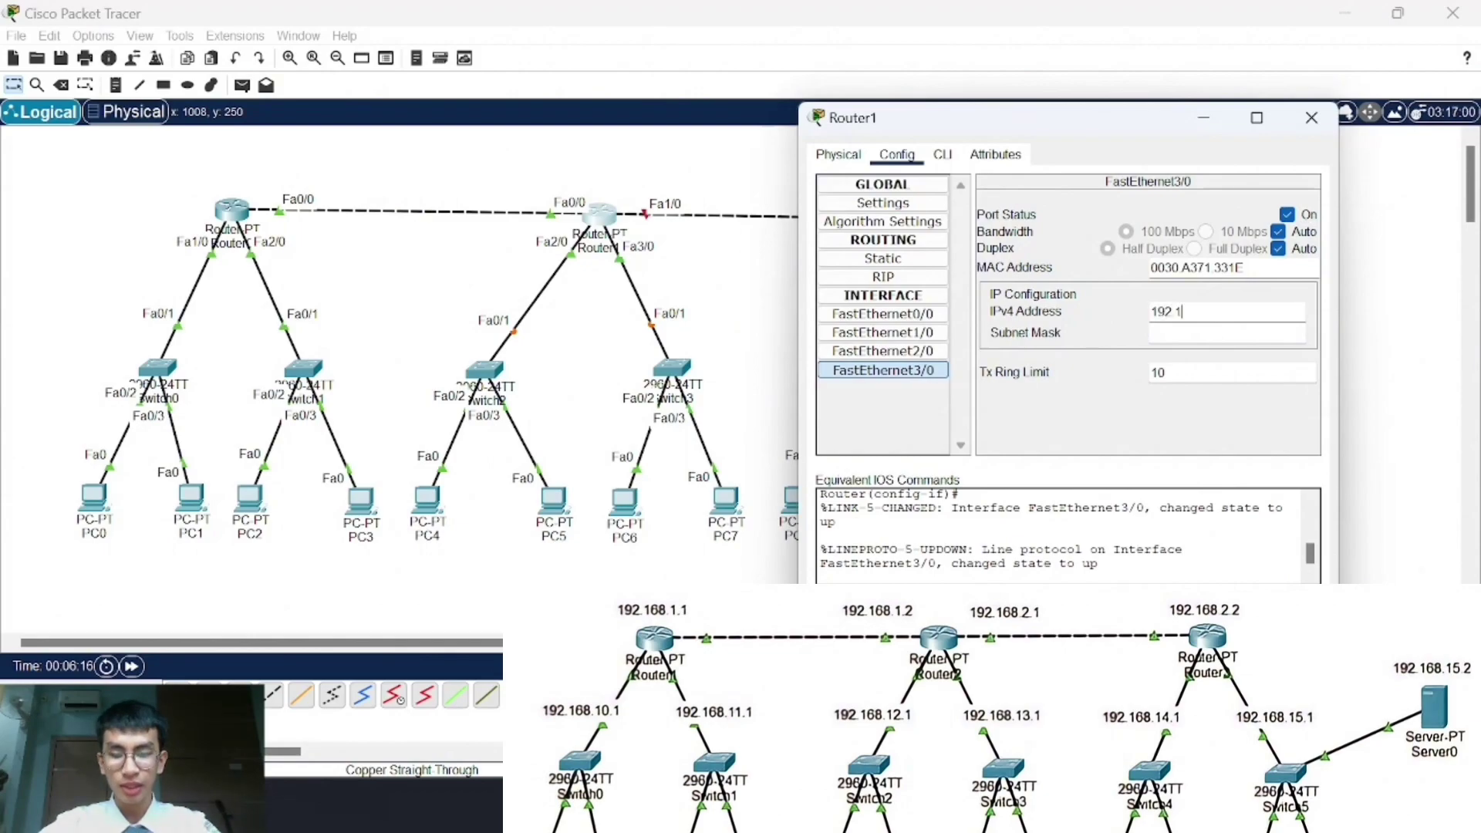
{"action": "type", "text": "68.13.1"}
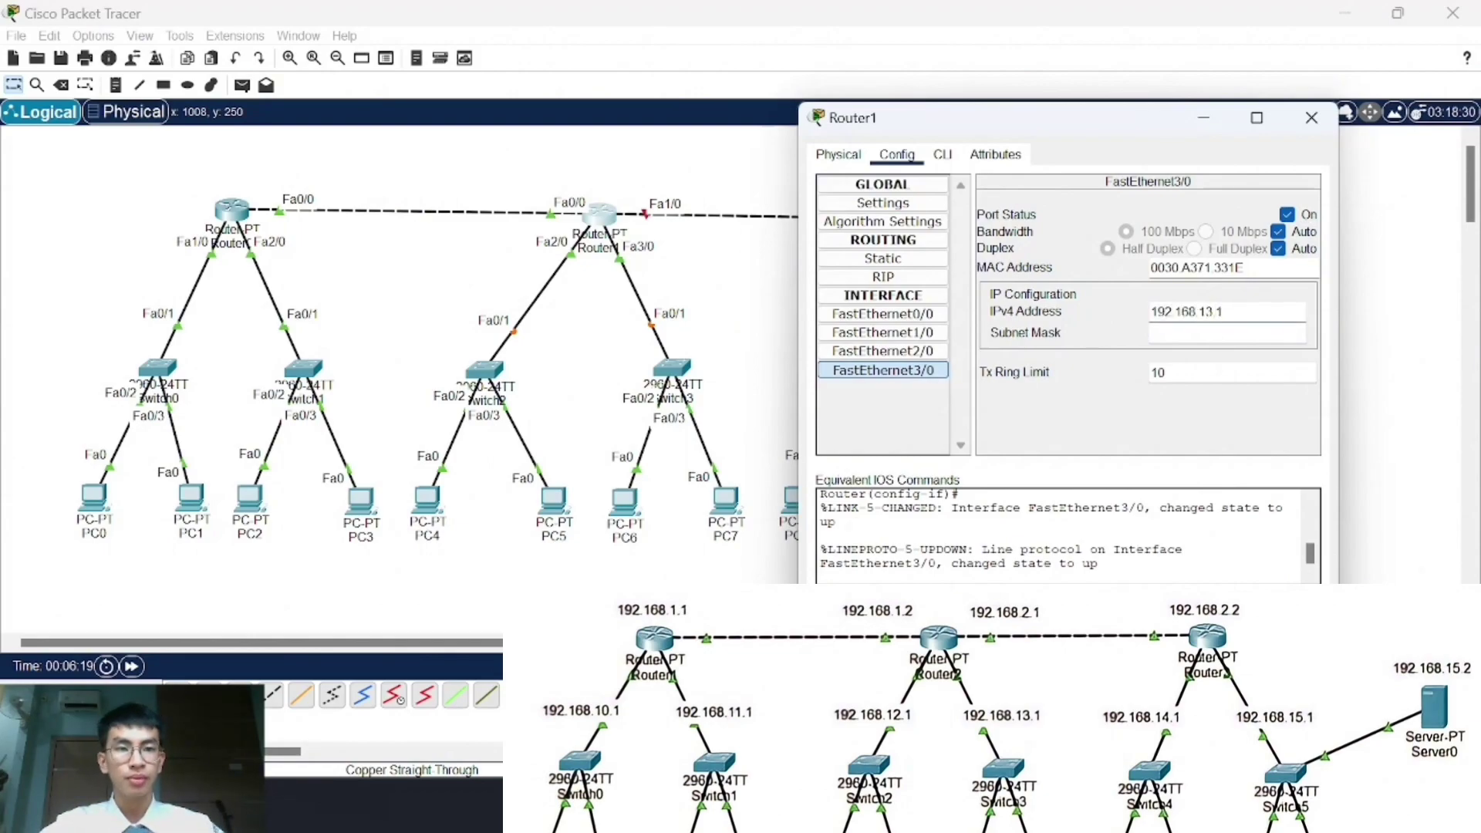
{"action": "key", "text": "Tab"}
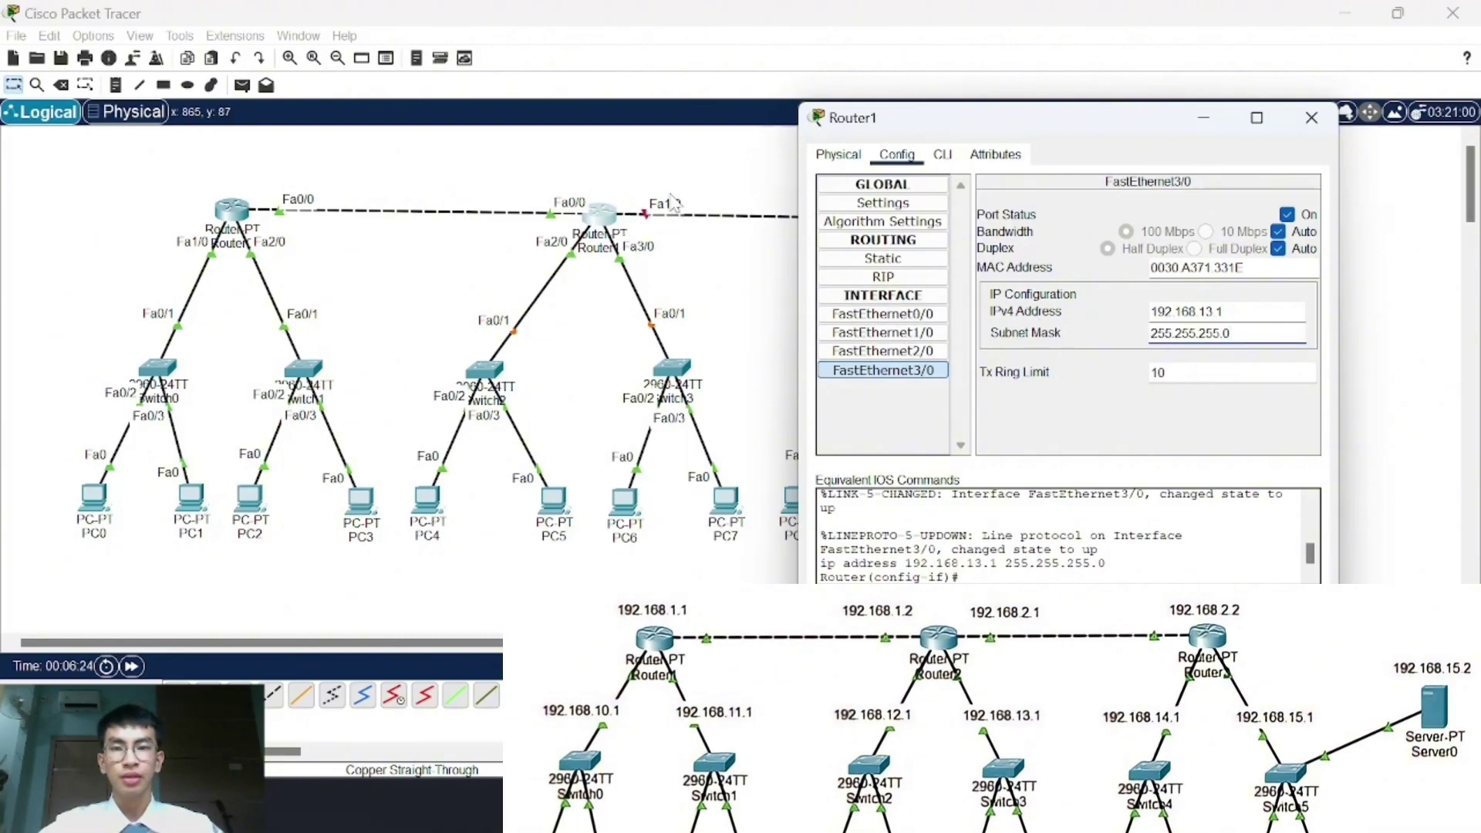
Step: Turn on Router1's FastEthernet1/0 port, assign it 192.168.2.1 with its default subnet mask, and close the router's window
{"action": "left_click", "coordinate": [894, 338]}
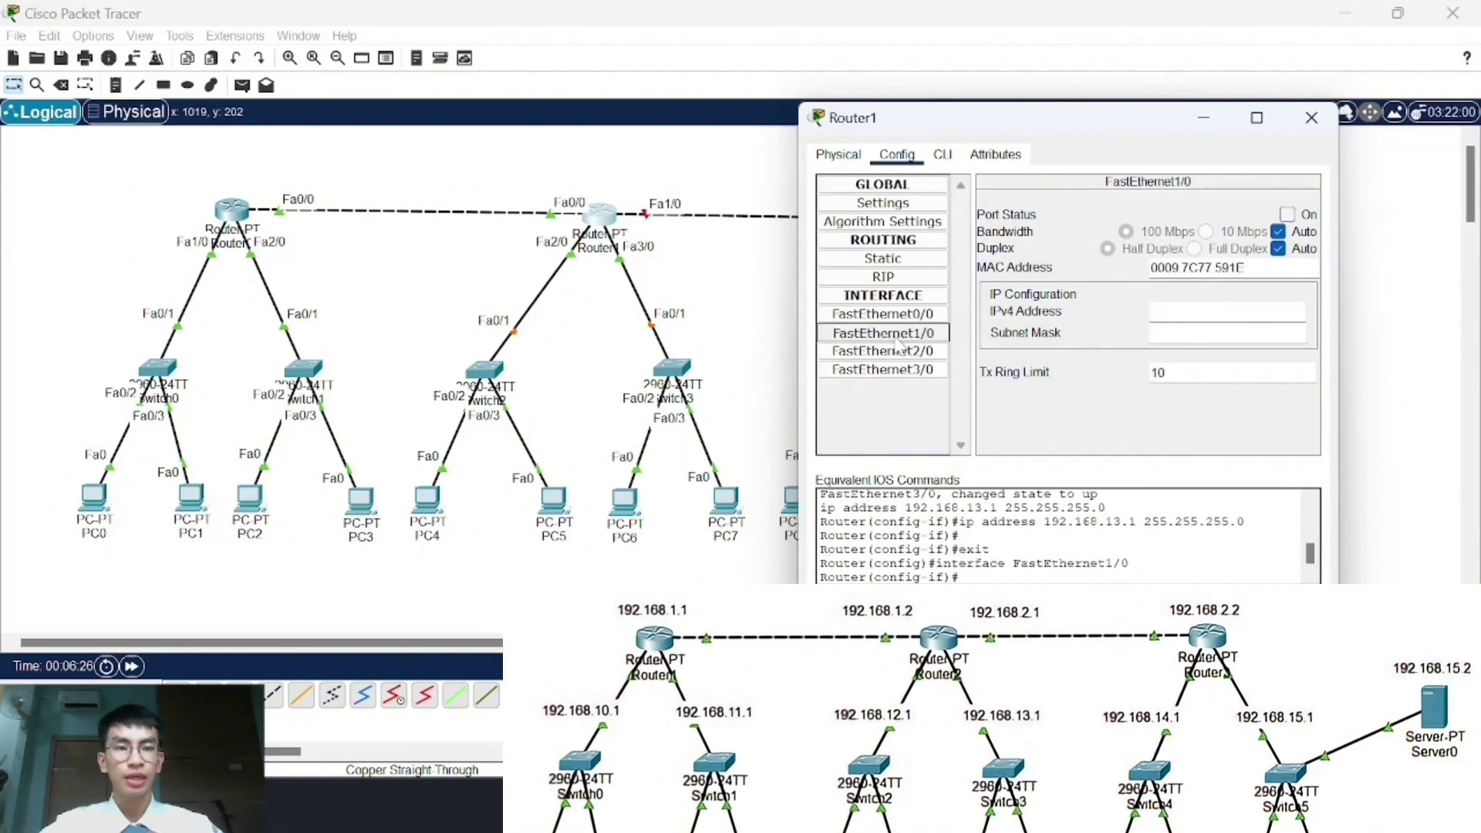
{"action": "left_click", "coordinate": [921, 335]}
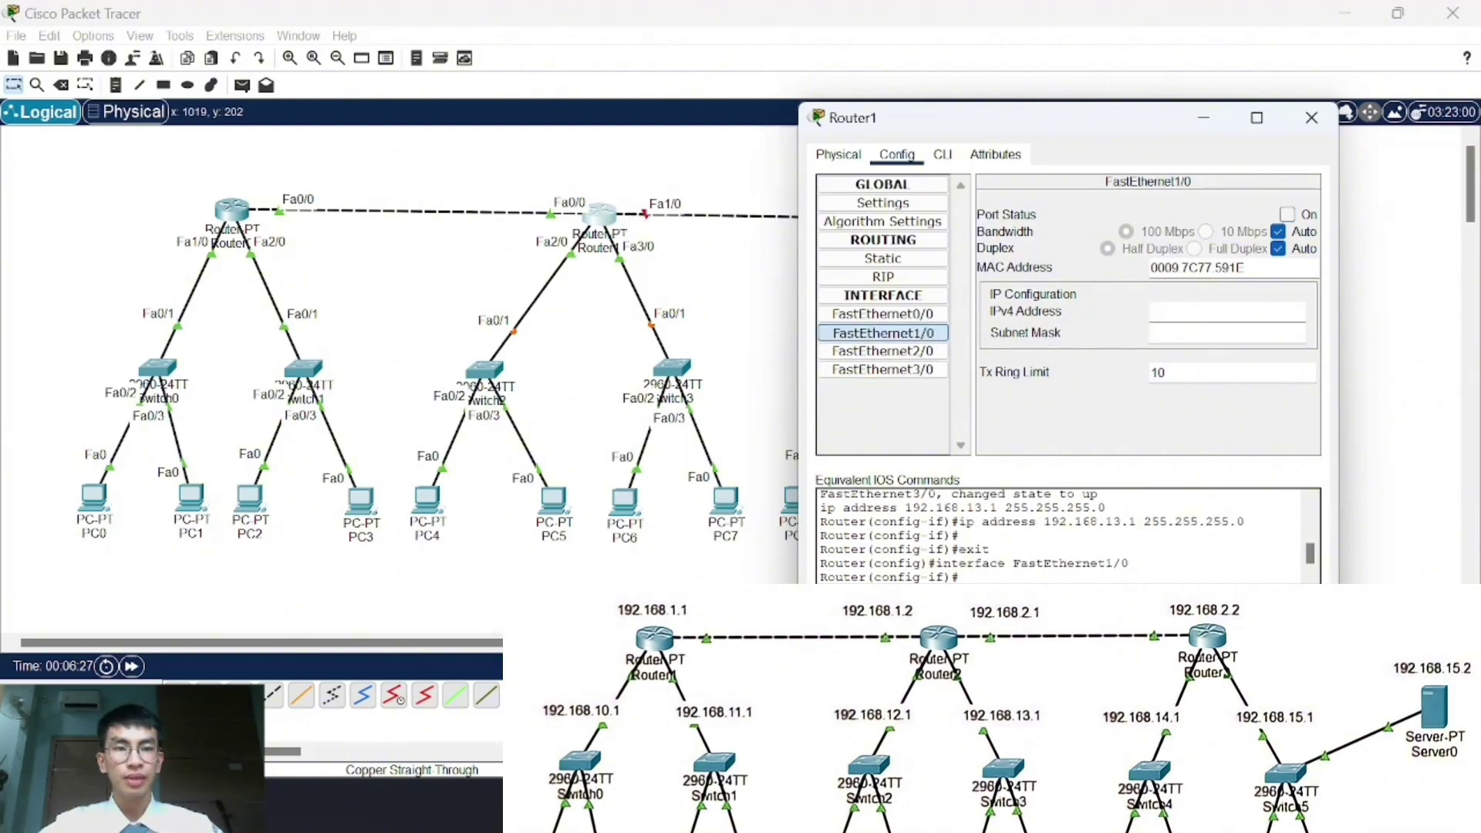
{"action": "left_click", "coordinate": [1303, 219]}
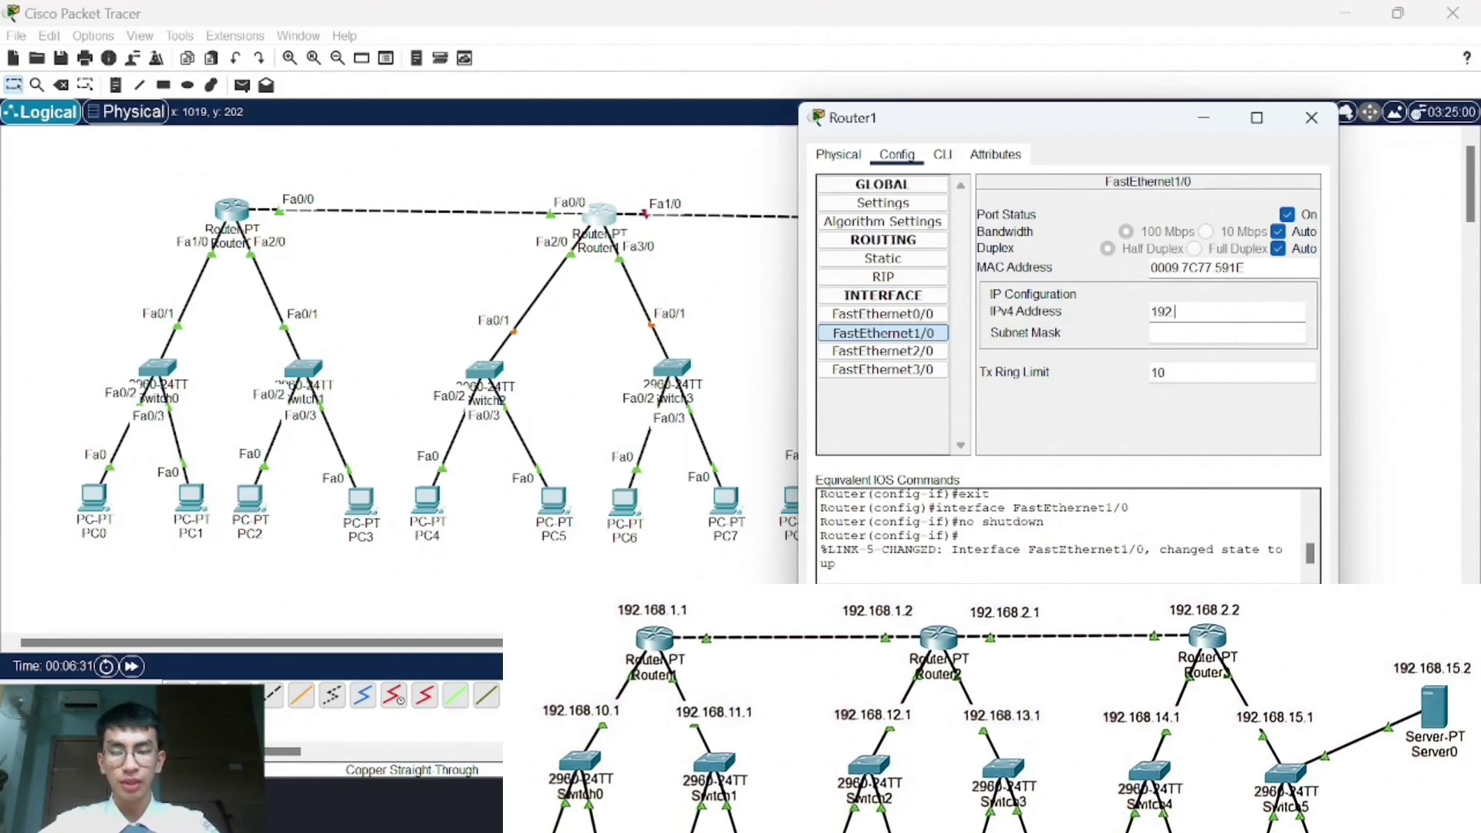
{"action": "type", "text": "192.168.2.1"}
{"action": "left_click", "coordinate": [1197, 333]}
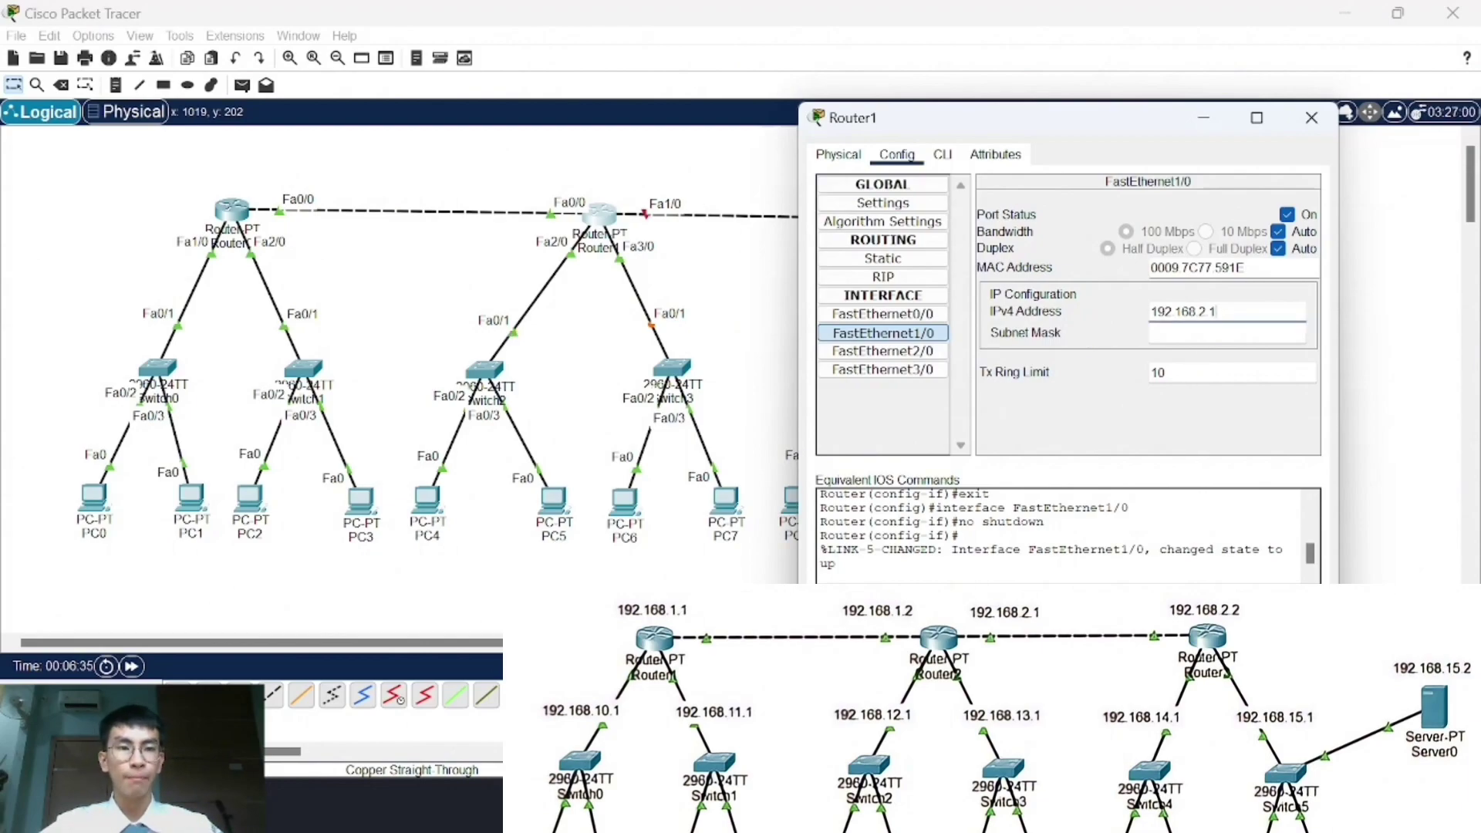
{"action": "left_click", "coordinate": [1311, 117]}
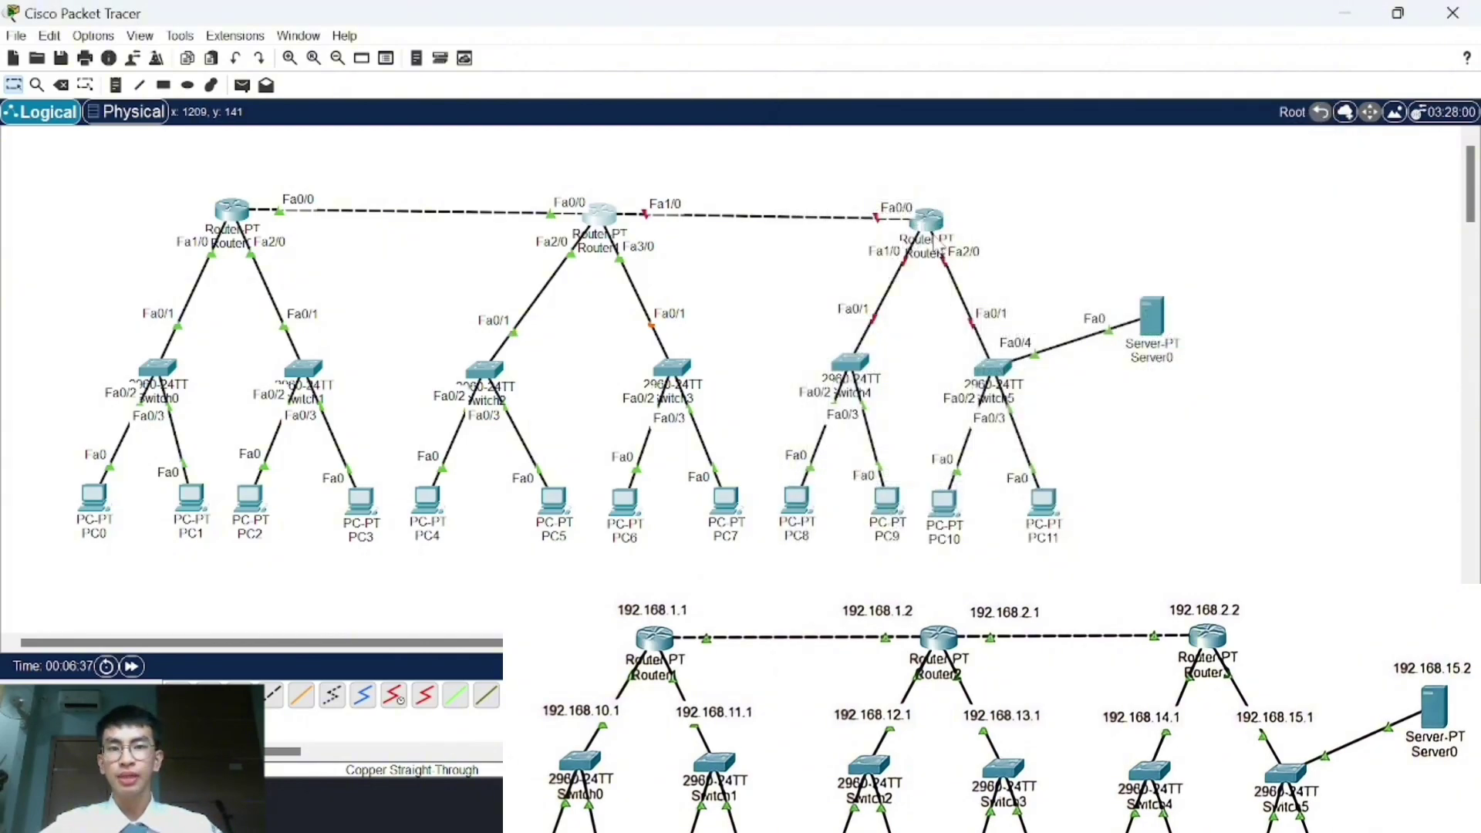
Step: Turn on Router2's FastEthernet0/0 port and give it the IPv4 address 192.168.2.2 with subnet mask 255.255.255.0
{"action": "left_click", "coordinate": [925, 224]}
{"action": "left_click", "coordinate": [569, 157]}
{"action": "left_click_drag", "start_coordinate": [648, 126], "coordinate": [1168, 108]}
{"action": "left_click", "coordinate": [1076, 298]}
{"action": "left_click_drag", "start_coordinate": [1302, 120], "coordinate": [1239, 112]}
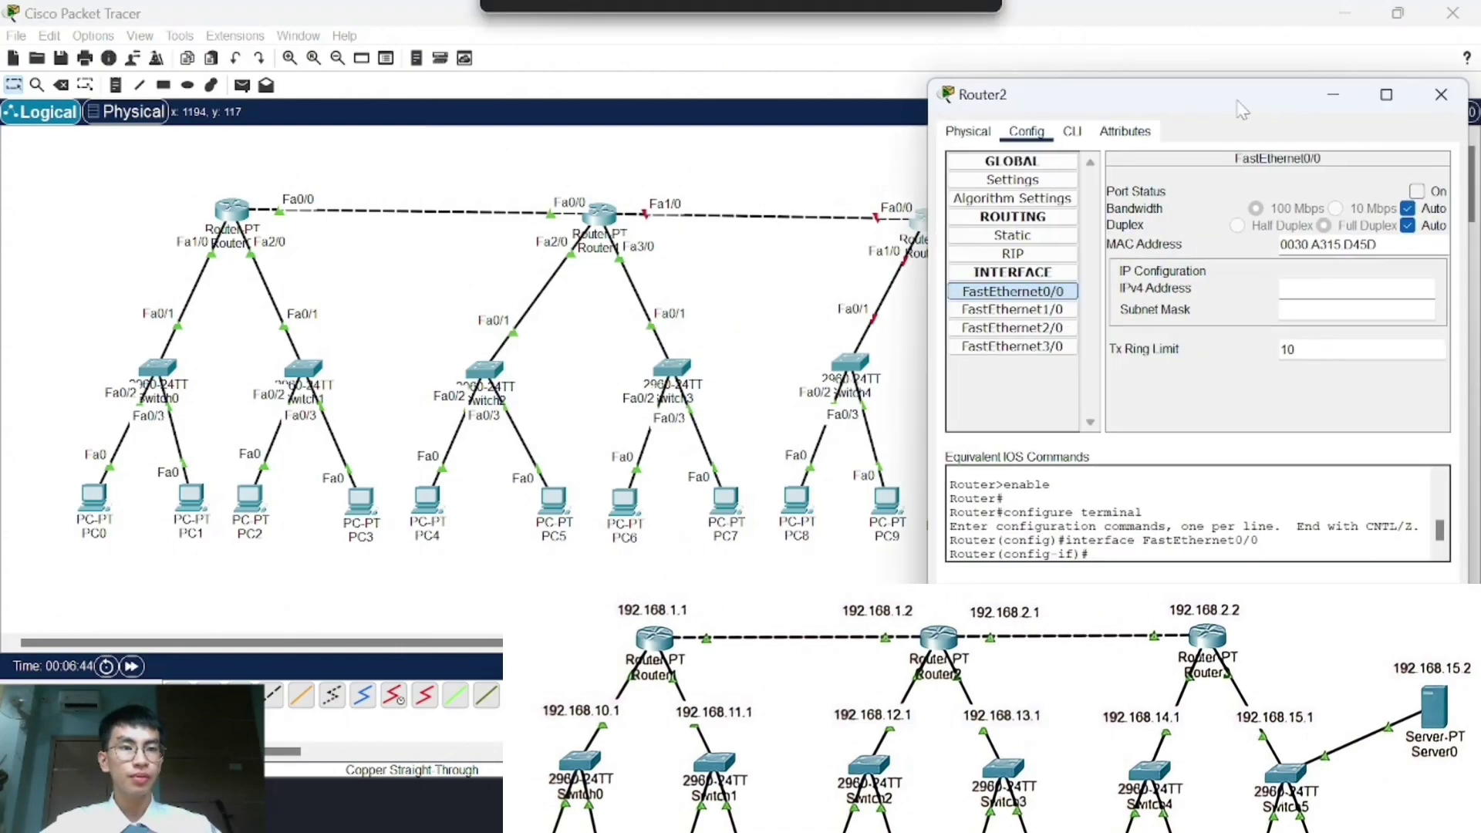
{"action": "left_click", "coordinate": [1415, 190]}
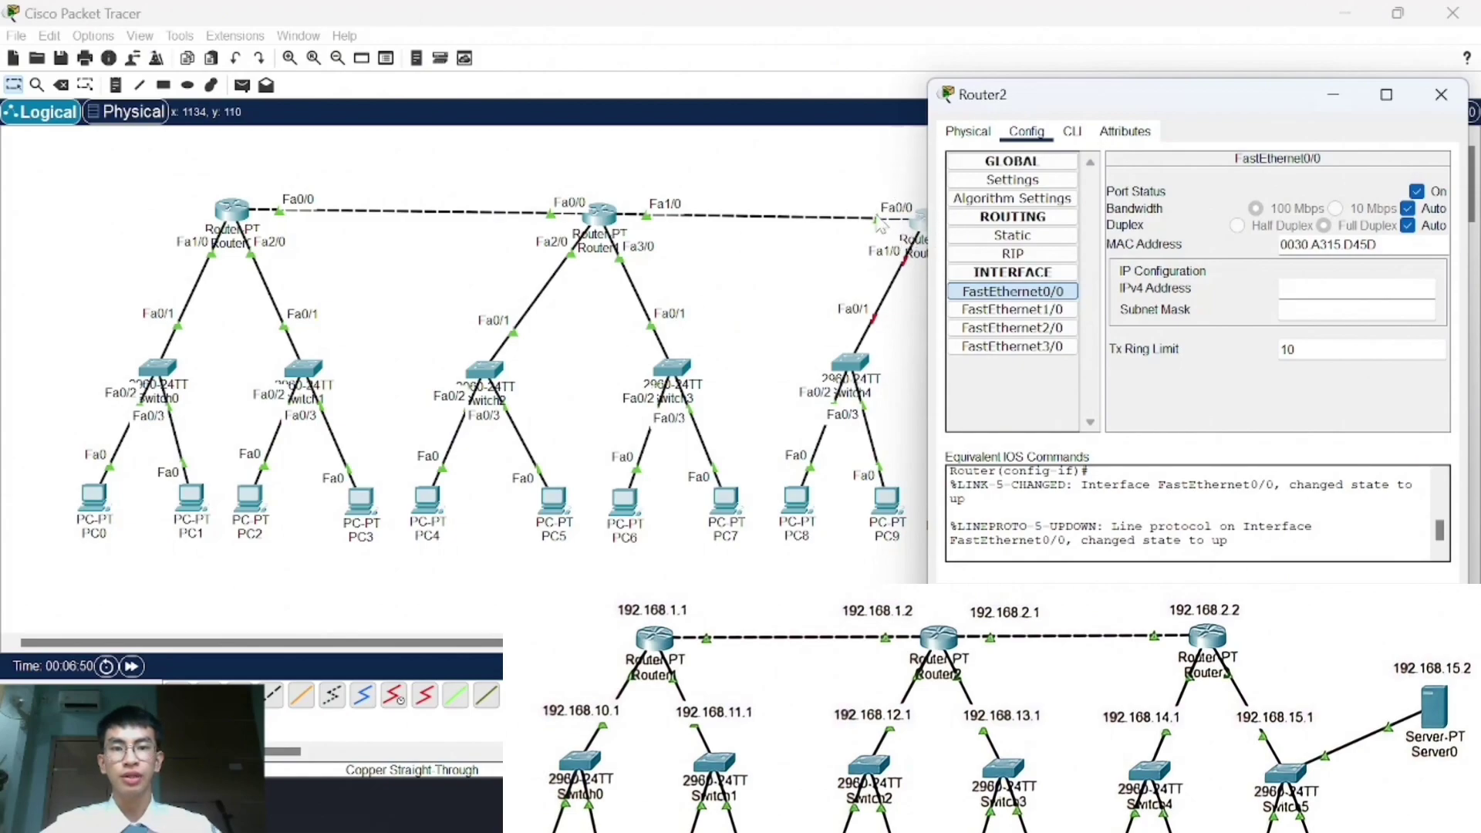
{"action": "type", "text": "19"}
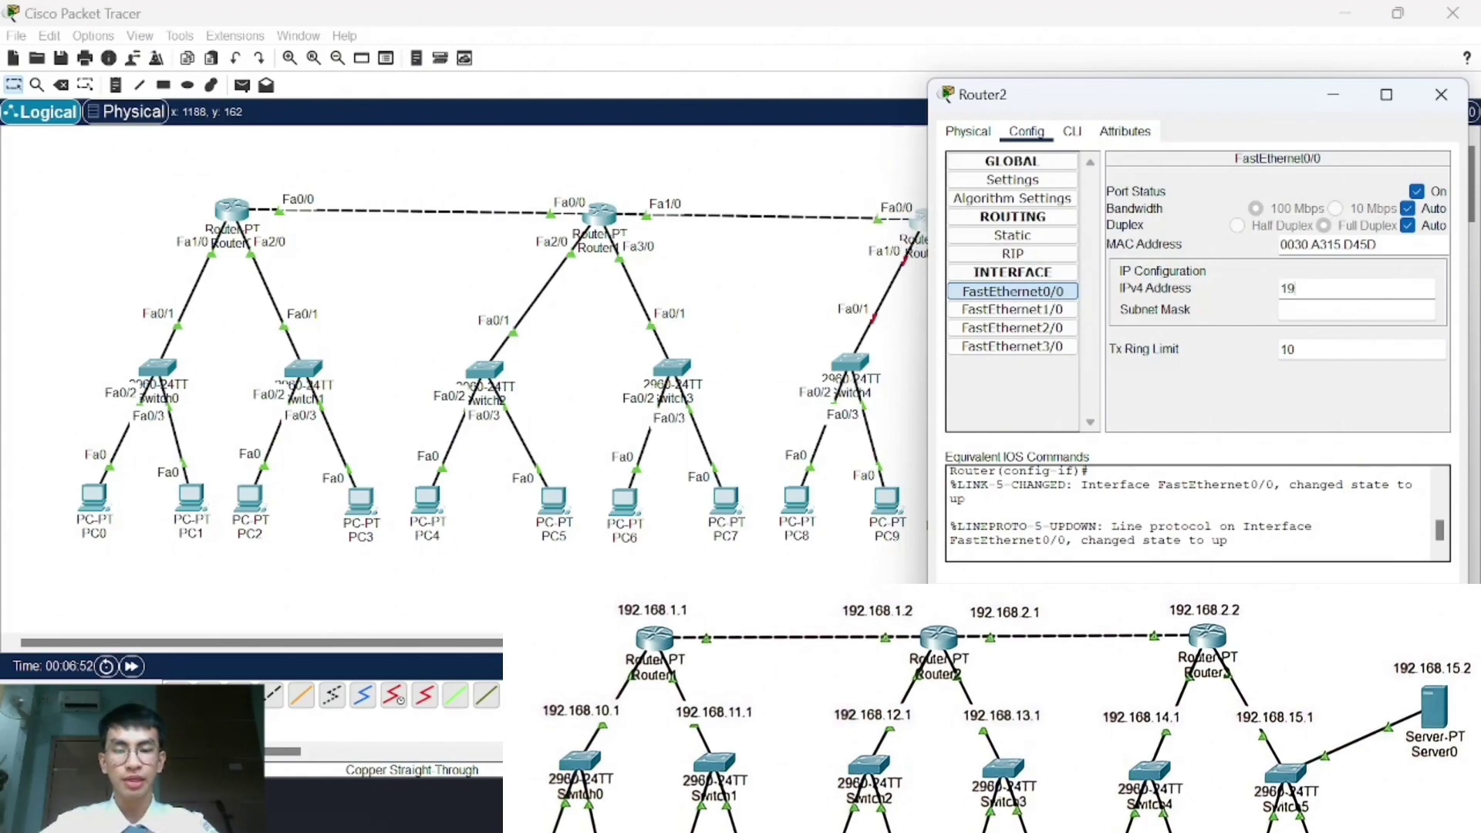
{"action": "type", "text": "2.168.2.2"}
{"action": "key", "text": "Tab"}
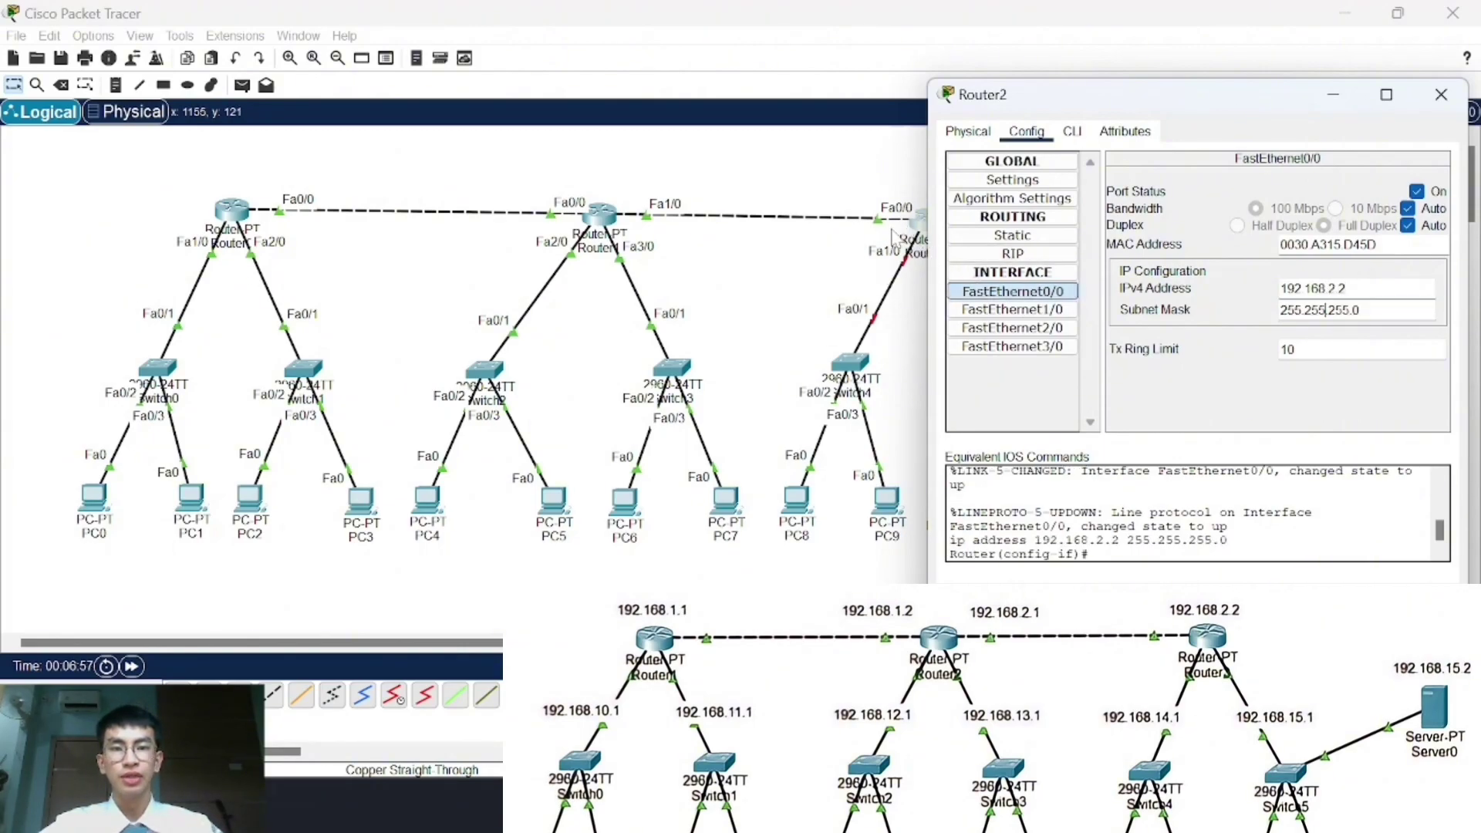
Step: Turn on Router2's FastEthernet1/0 port and assign it the IPv4 address 192.168.14.1 with subnet mask 255.255.255.0
{"action": "left_click", "coordinate": [994, 310]}
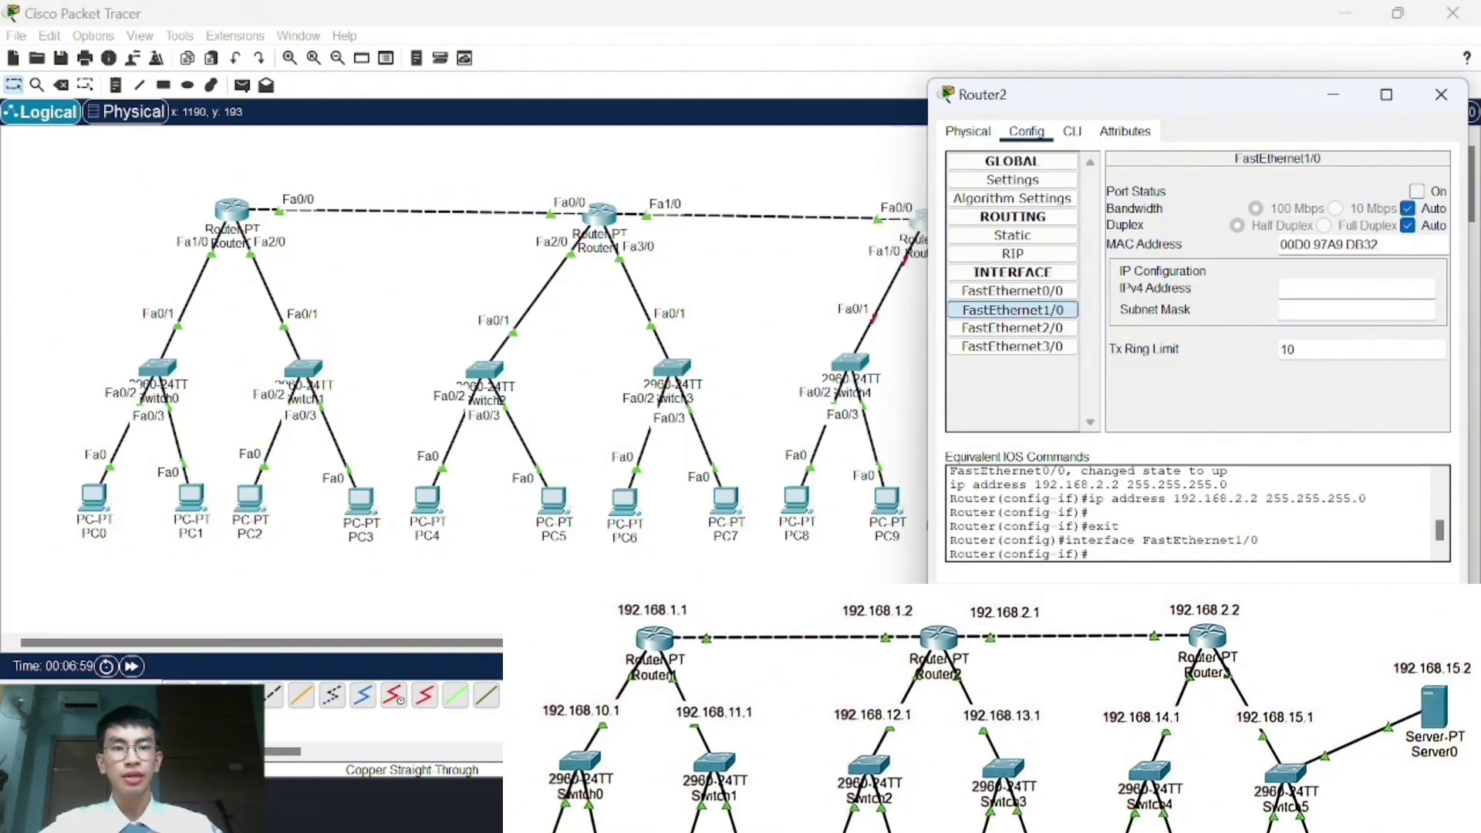
{"action": "left_click", "coordinate": [1416, 192]}
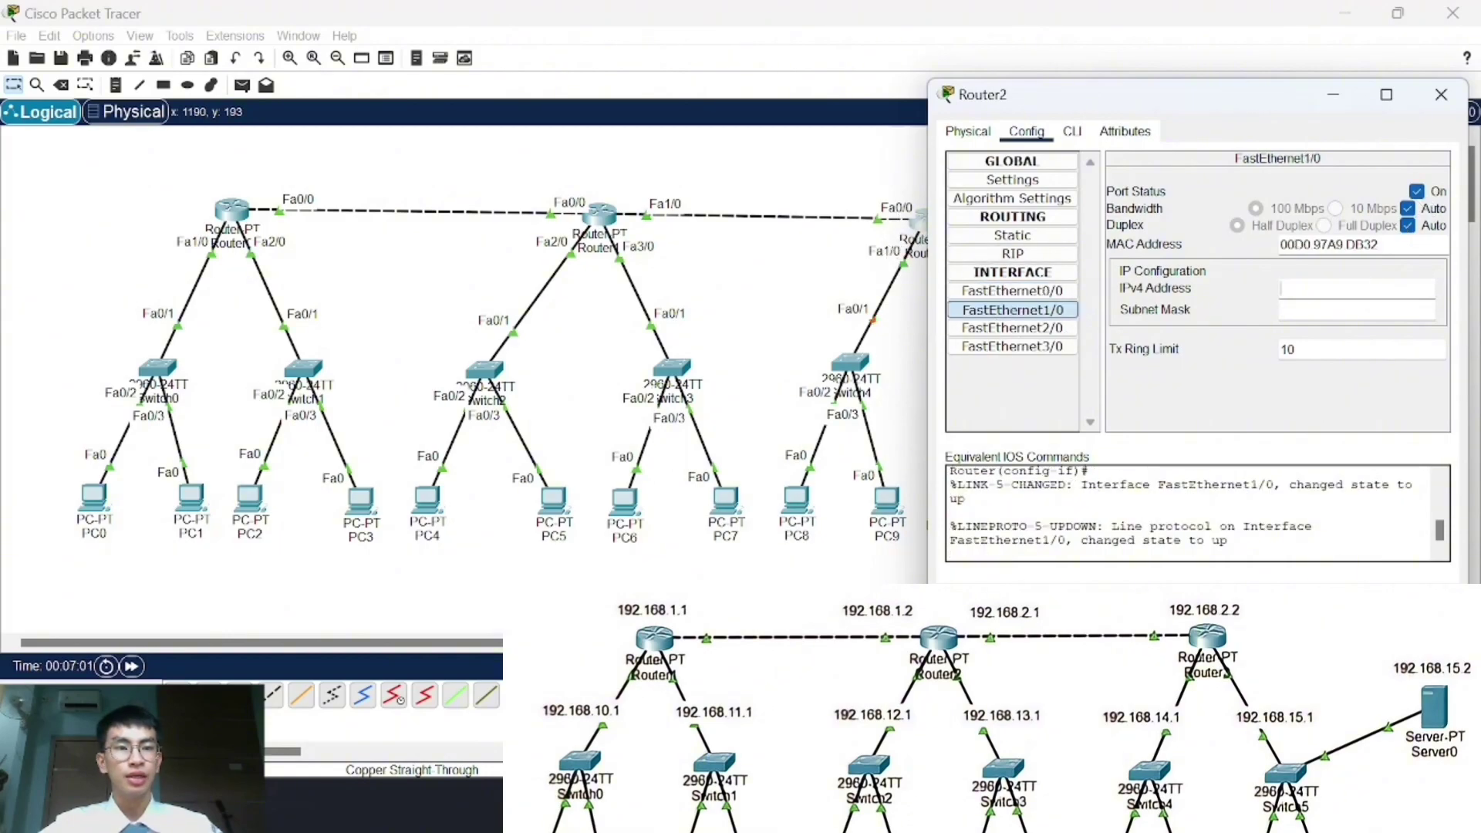
{"action": "type", "text": "192.168.14.1"}
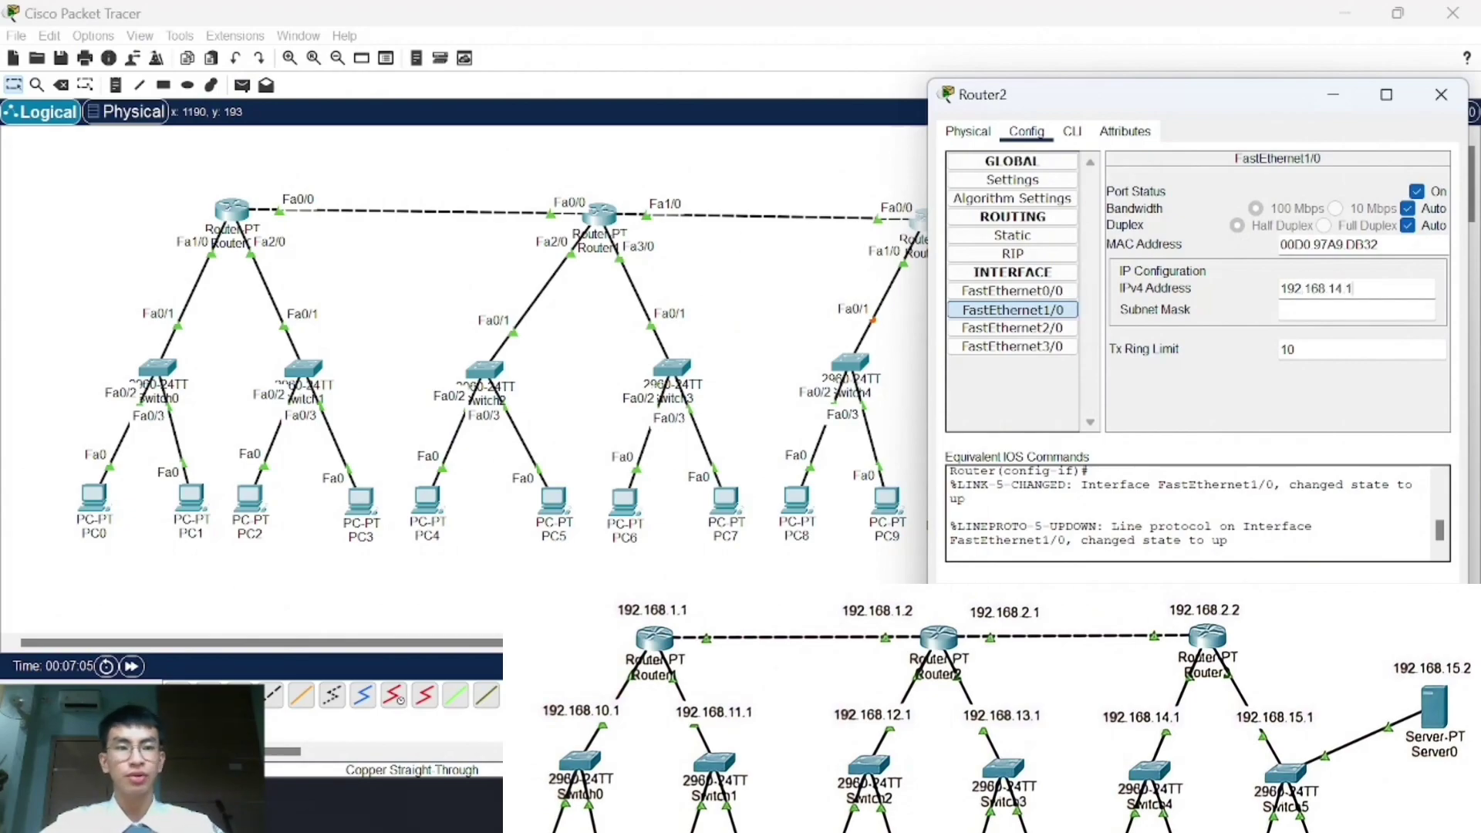
{"action": "key", "text": "Tab"}
Step: Turn on Router2's FastEthernet2/0 port, assign it 192.168.15.1 with subnet mask 255.255.255.0, and close the router's window
{"action": "left_click", "coordinate": [1013, 328]}
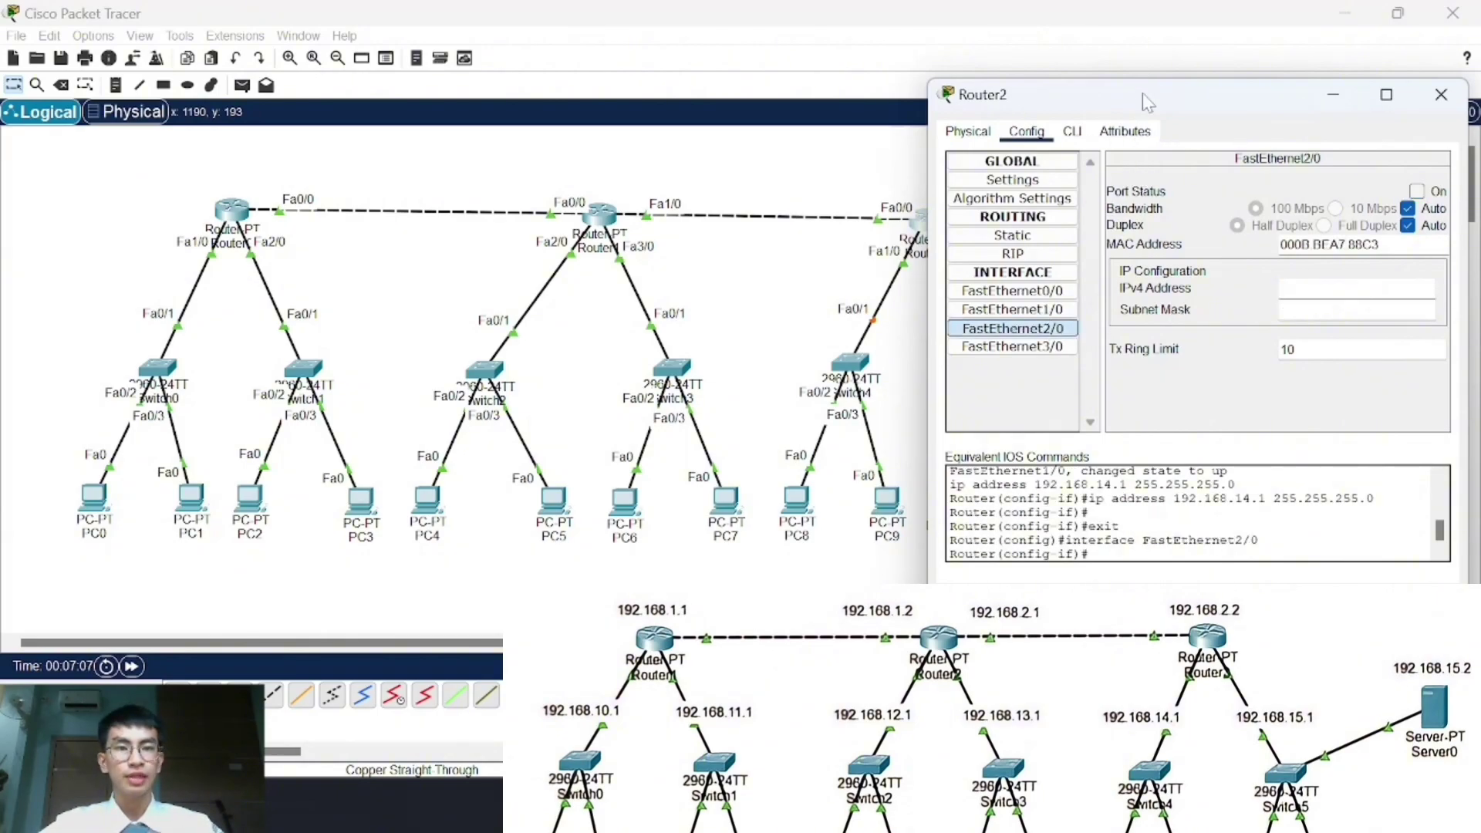
{"action": "left_click_drag", "start_coordinate": [1147, 101], "coordinate": [411, 120]}
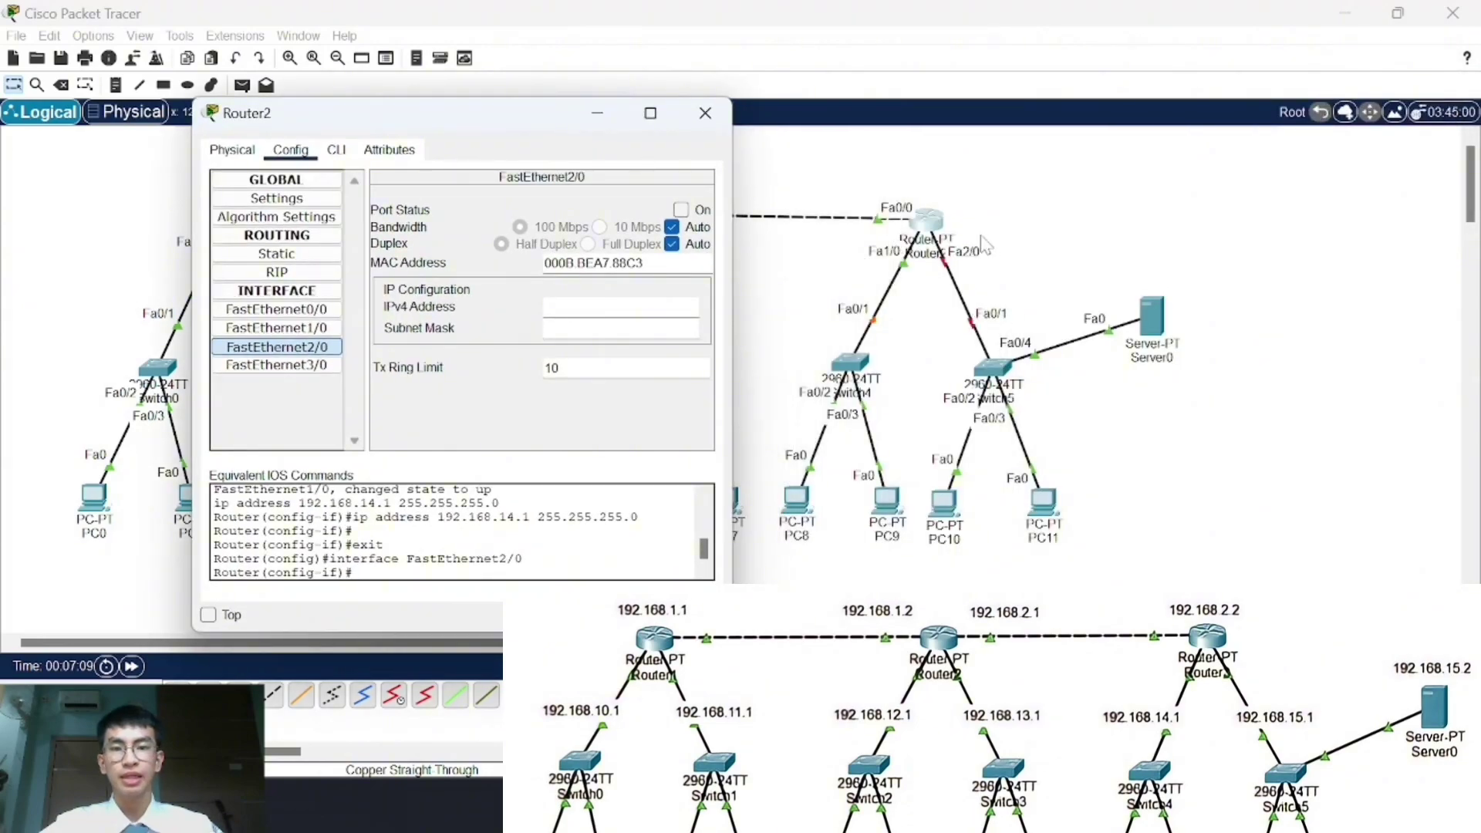
{"action": "left_click", "coordinate": [680, 210]}
{"action": "left_click", "coordinate": [654, 306]}
{"action": "type", "text": "192.168."}
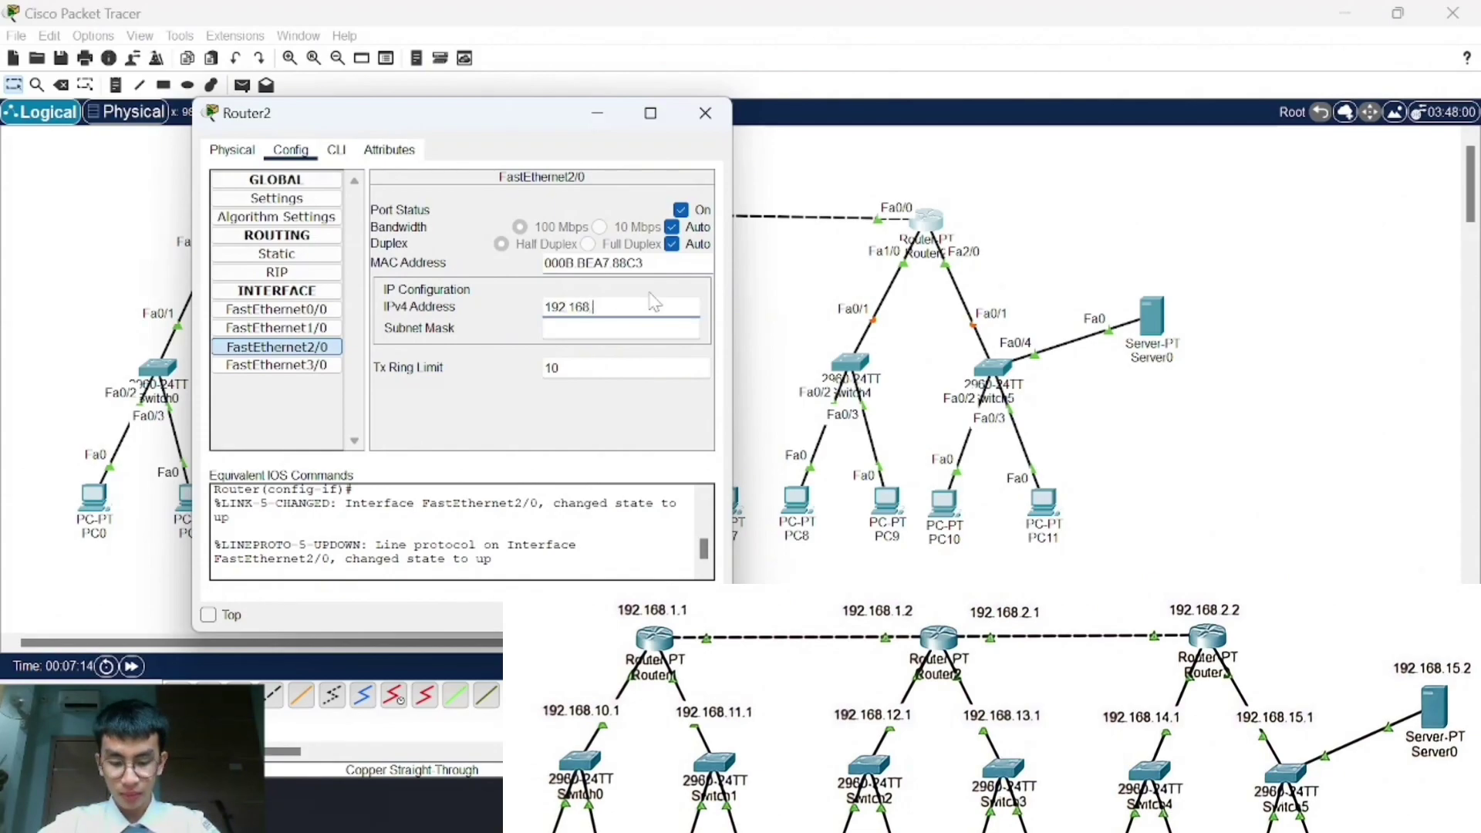
{"action": "type", "text": "15.1"}
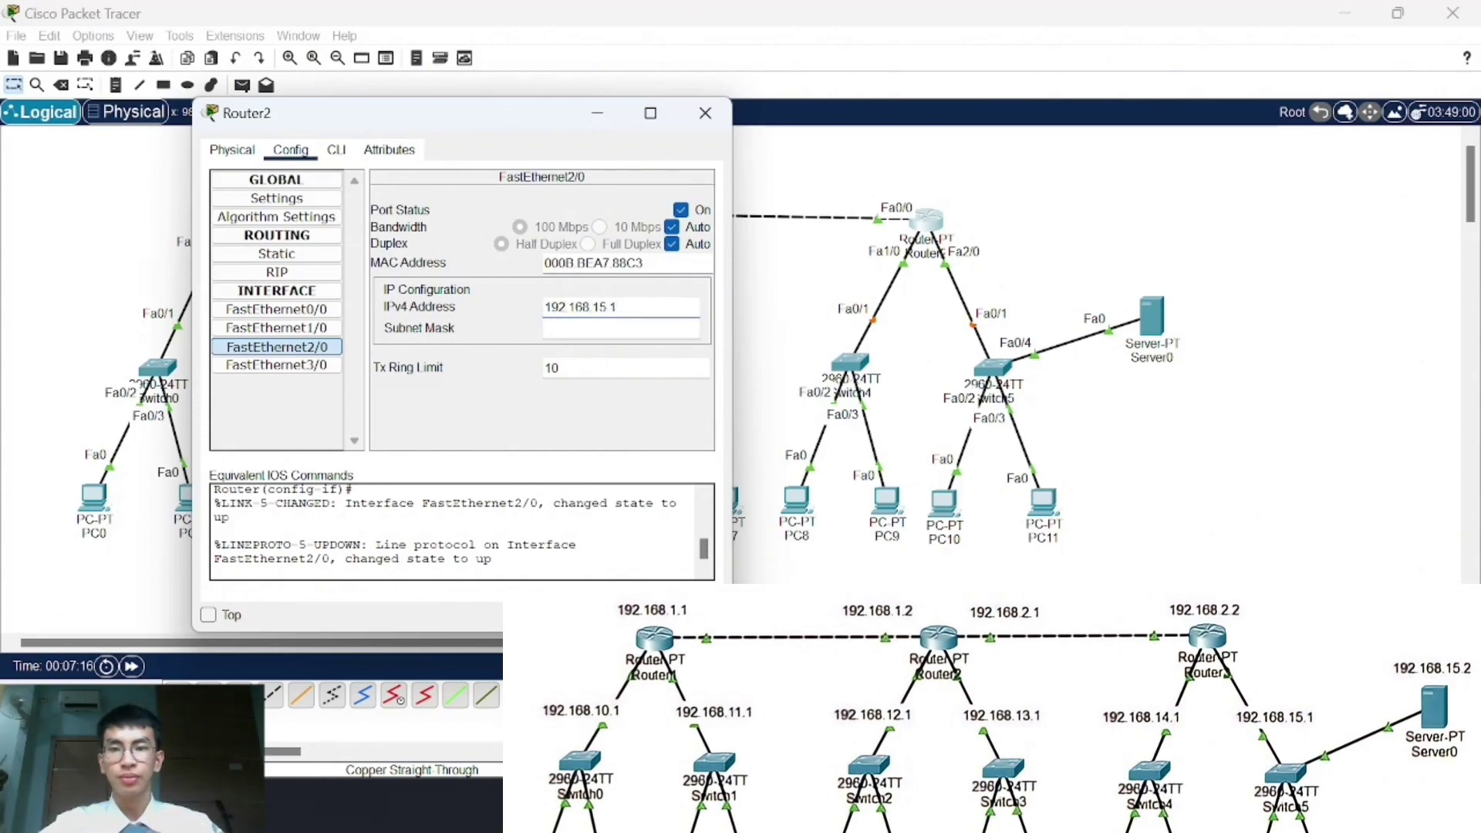
{"action": "key", "text": "Tab"}
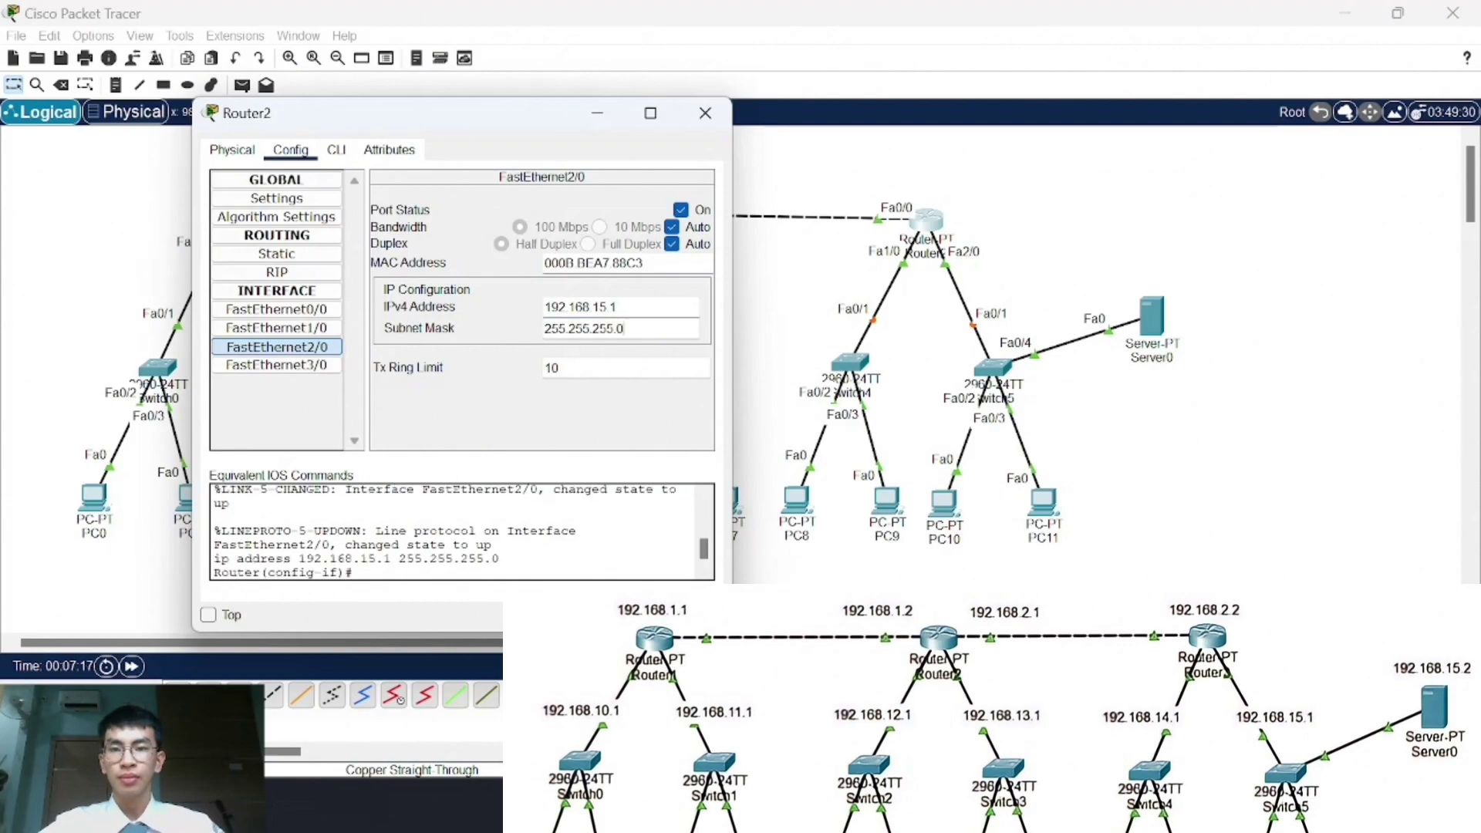
{"action": "left_click", "coordinate": [721, 123]}
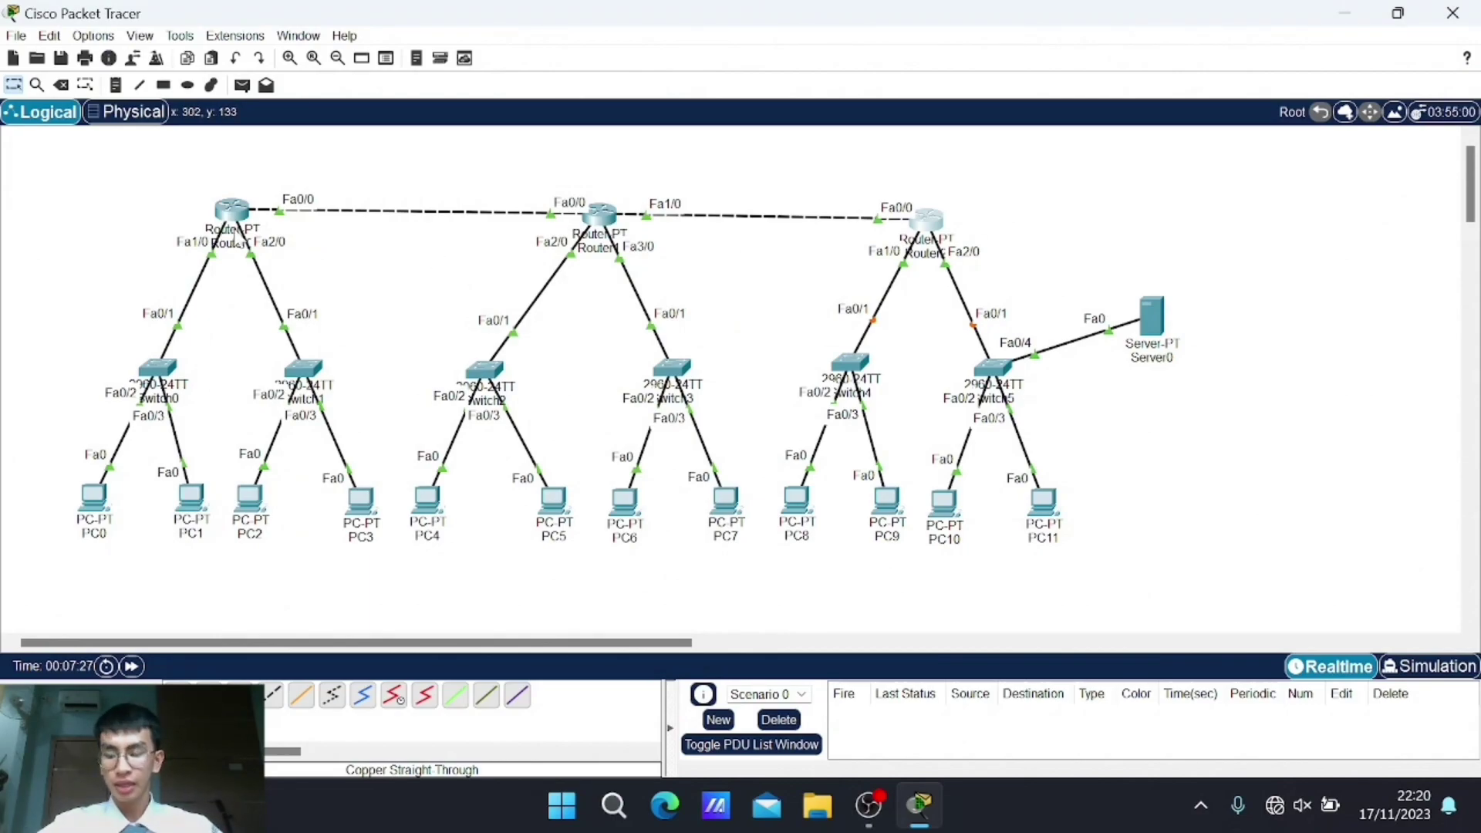
Step: Open Router0's RIP routing settings and add the network of address 192.168.1.1
{"action": "mouse_move", "coordinate": [236, 231]}
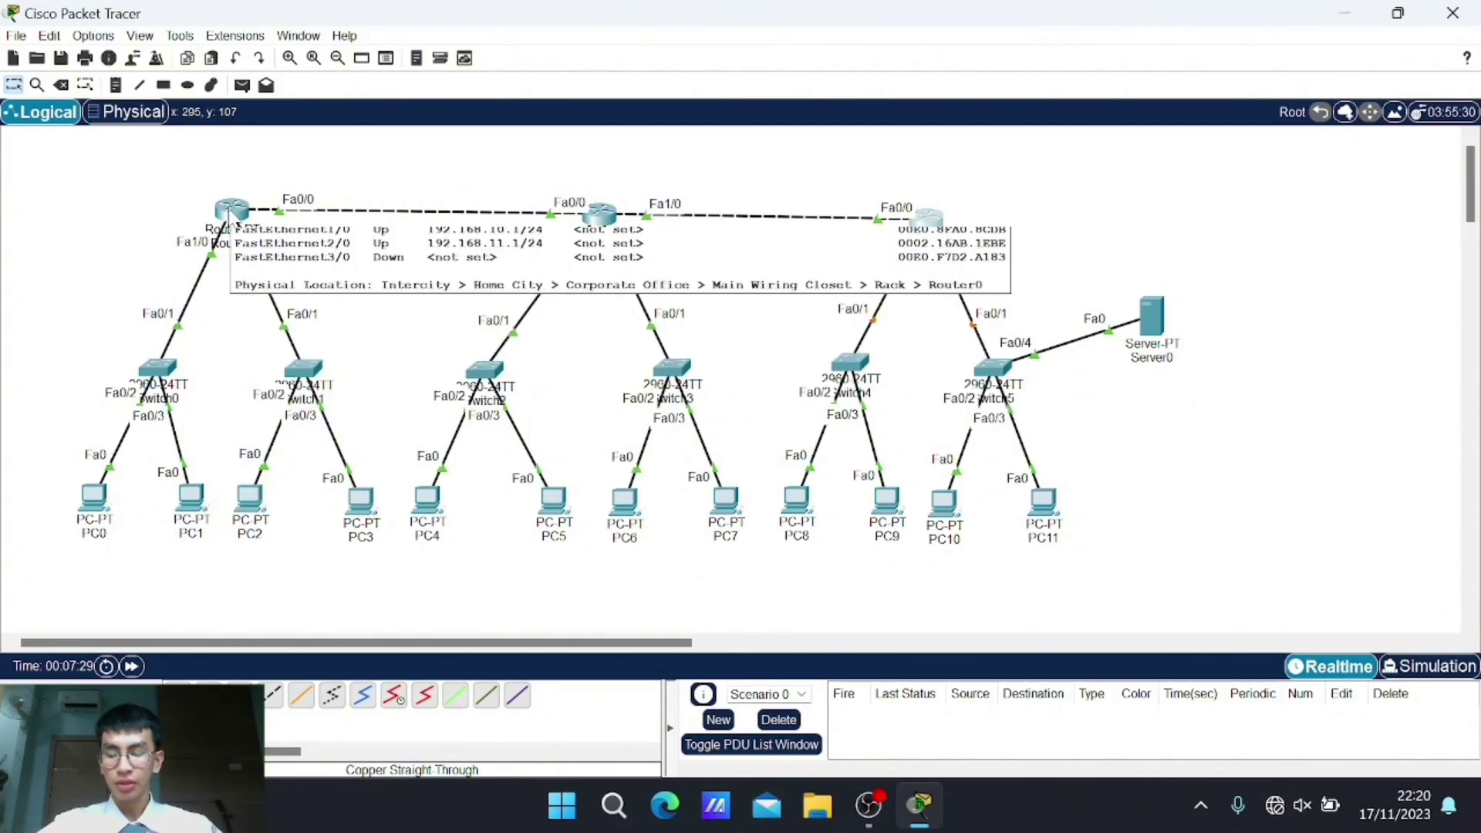
{"action": "left_click", "coordinate": [232, 215]}
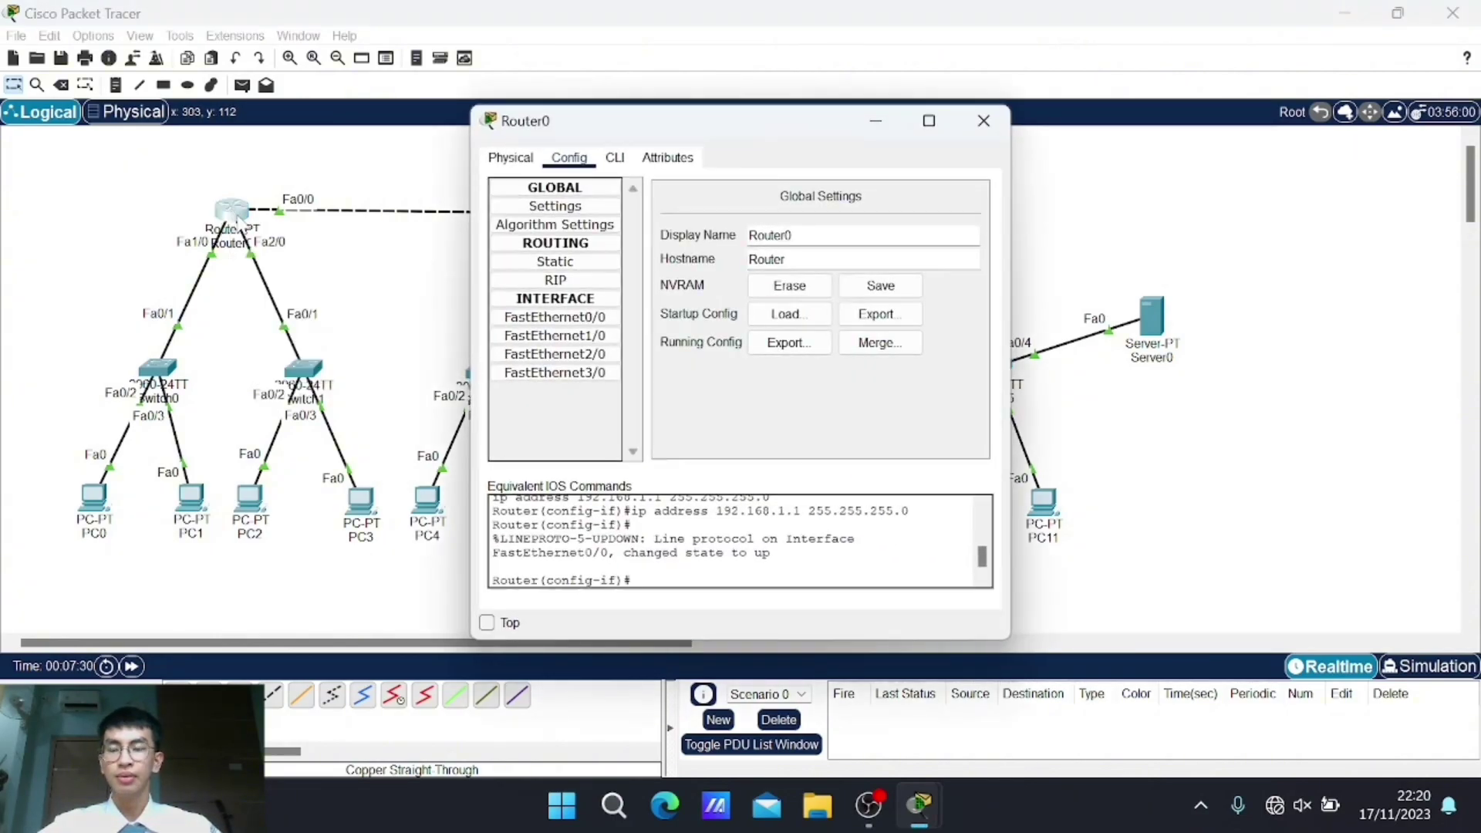
{"action": "left_click", "coordinate": [587, 286]}
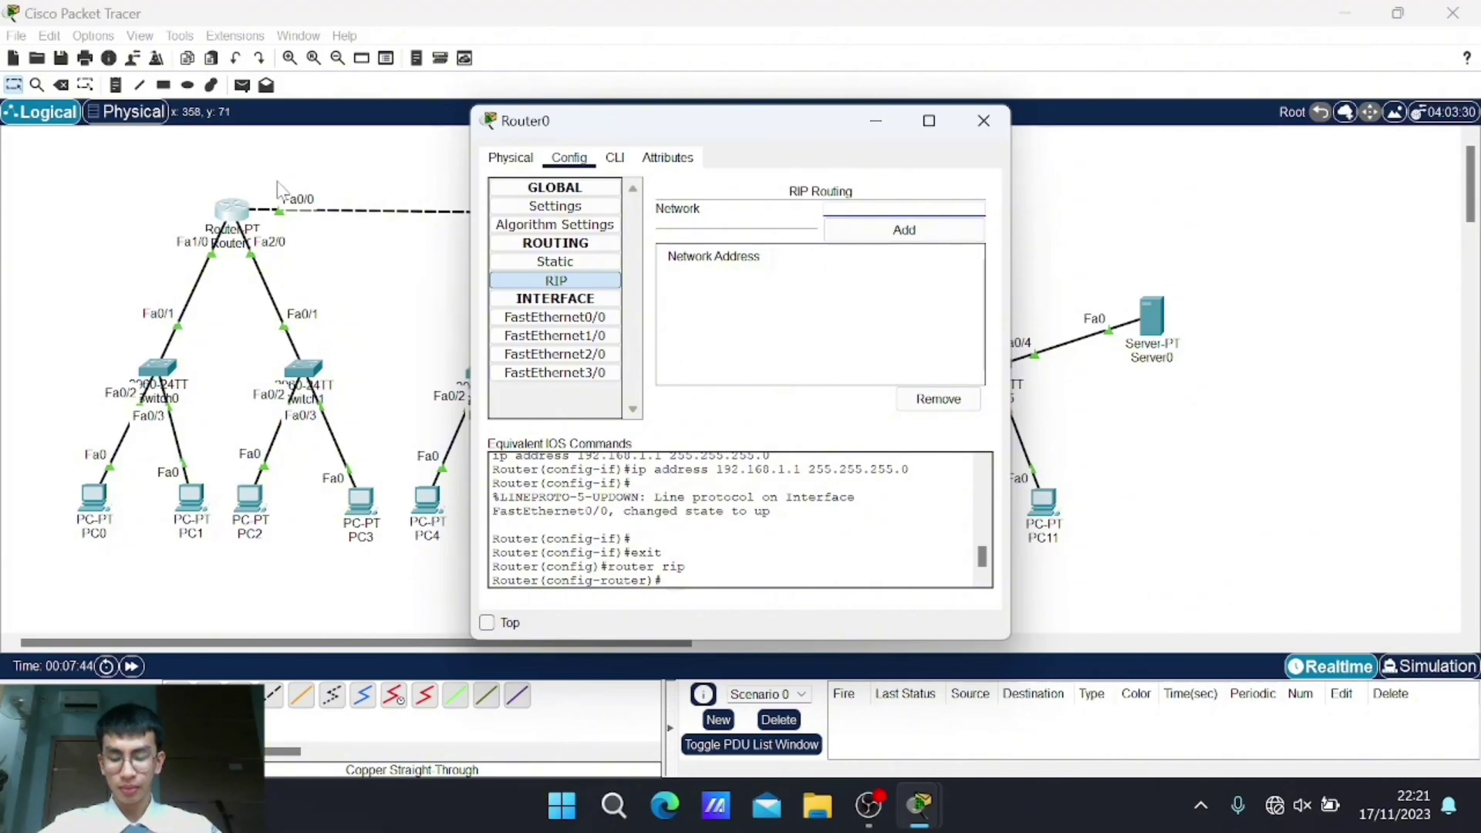
{"action": "type", "text": "192.168.1.1"}
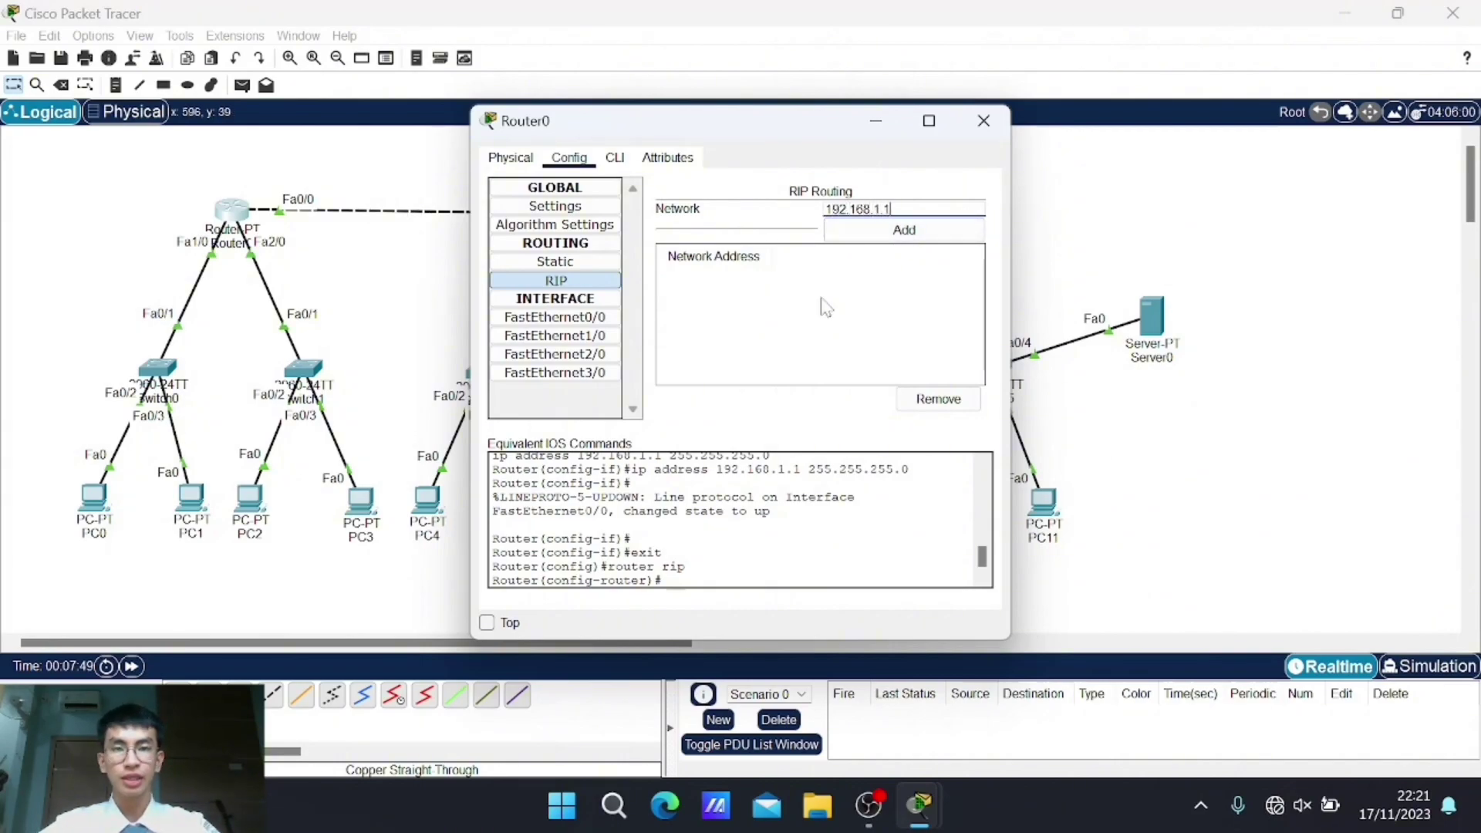
{"action": "left_click", "coordinate": [890, 246]}
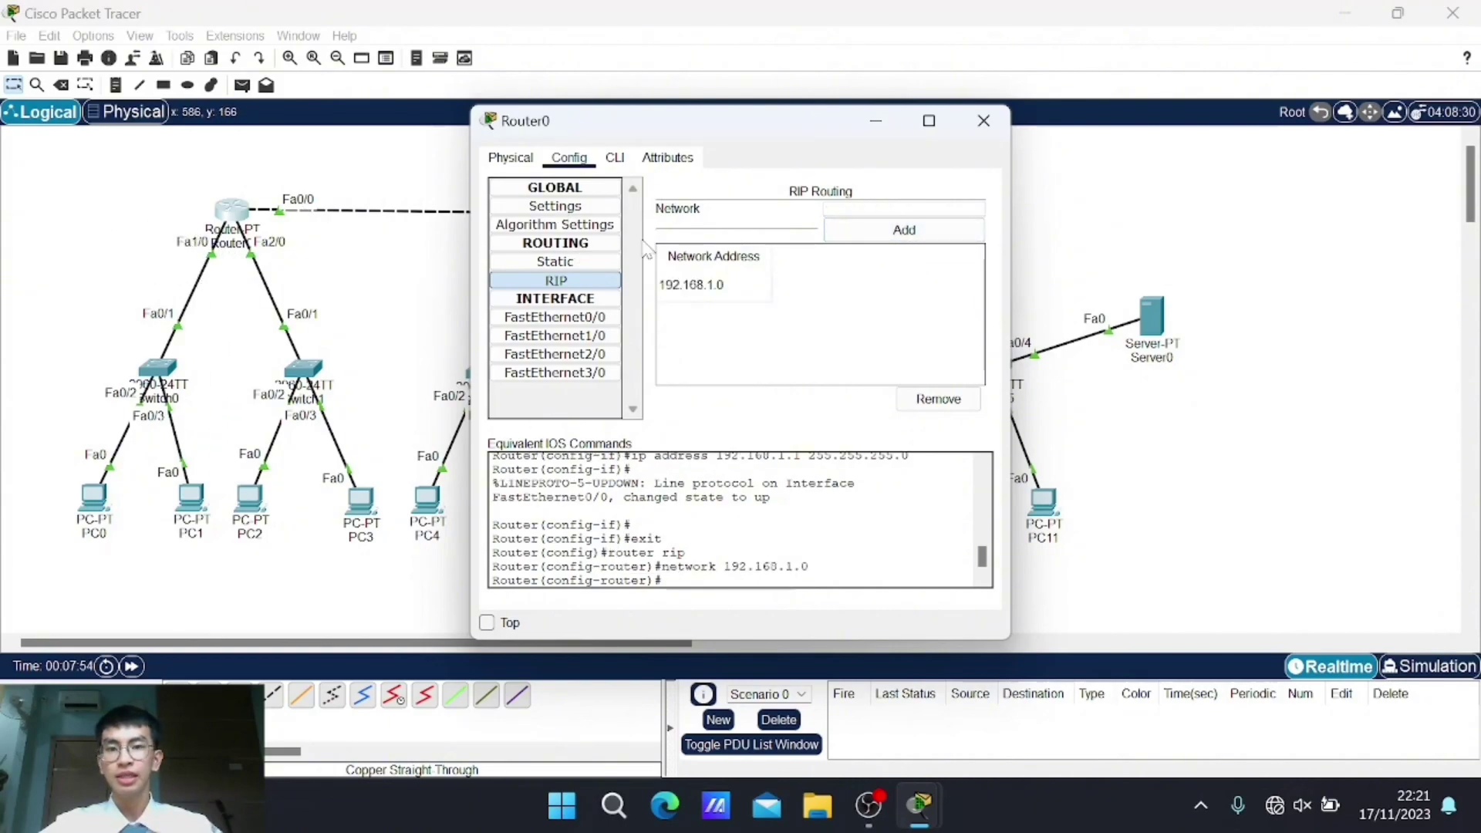
Step: Add the networks of 192.168.10.1 and 192.168.11.1 to Router0's RIP routing and close the router's window
{"action": "left_click", "coordinate": [848, 209]}
{"action": "type", "text": "192.168.10.1"}
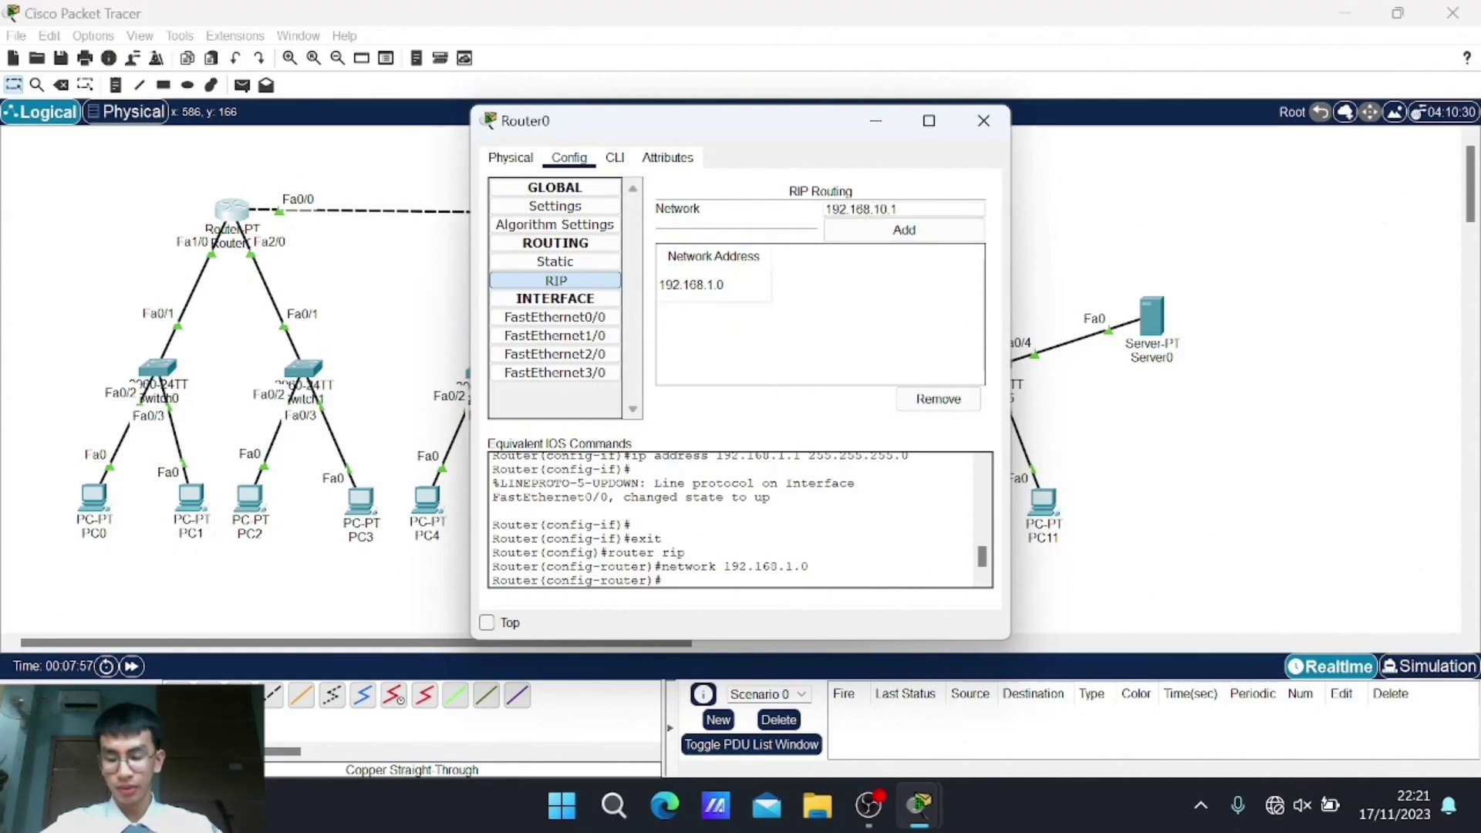
{"action": "left_click", "coordinate": [904, 230]}
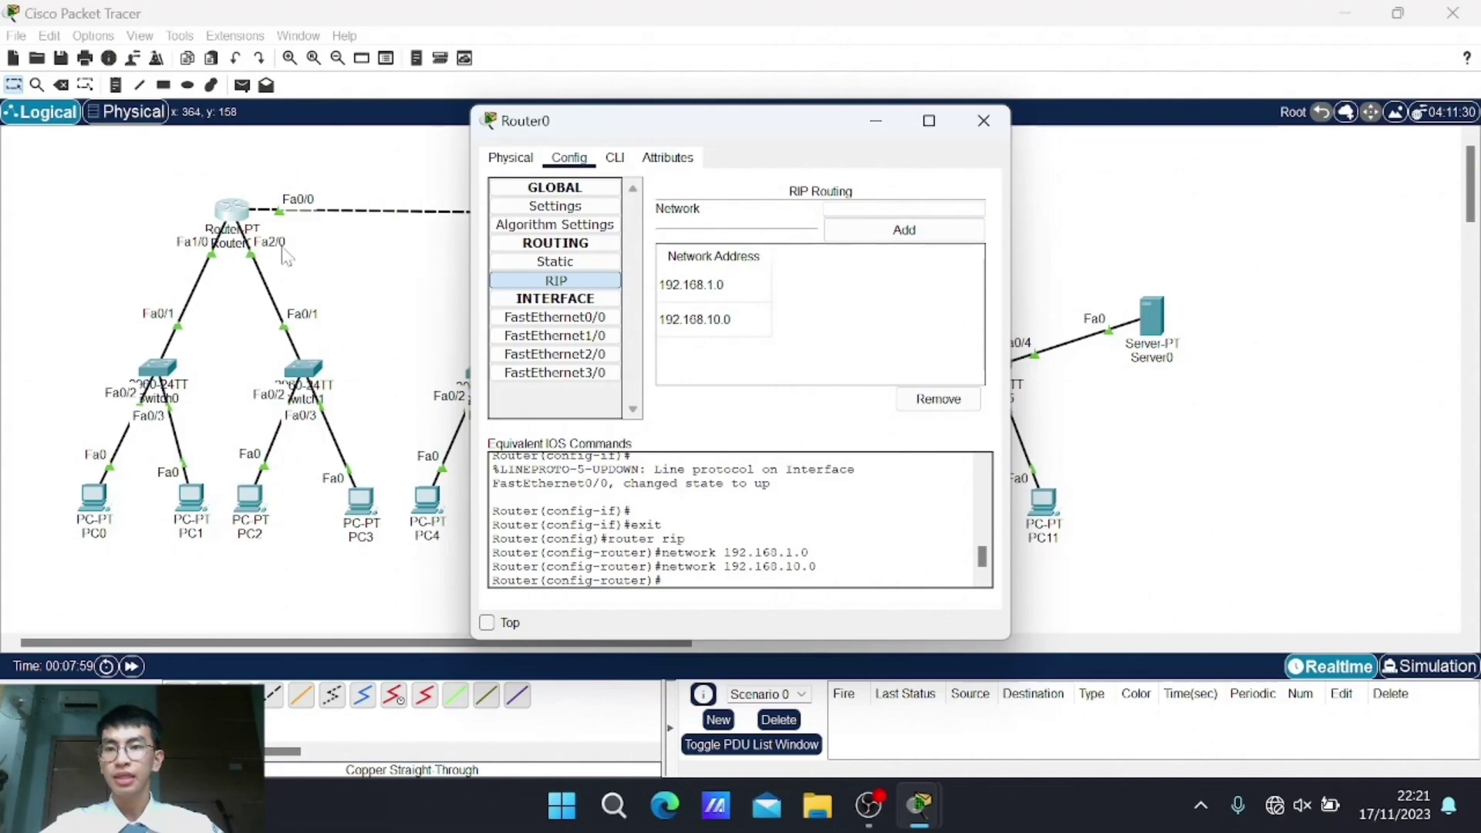
{"action": "left_click", "coordinate": [848, 209]}
{"action": "type", "text": "192.168.11.1"}
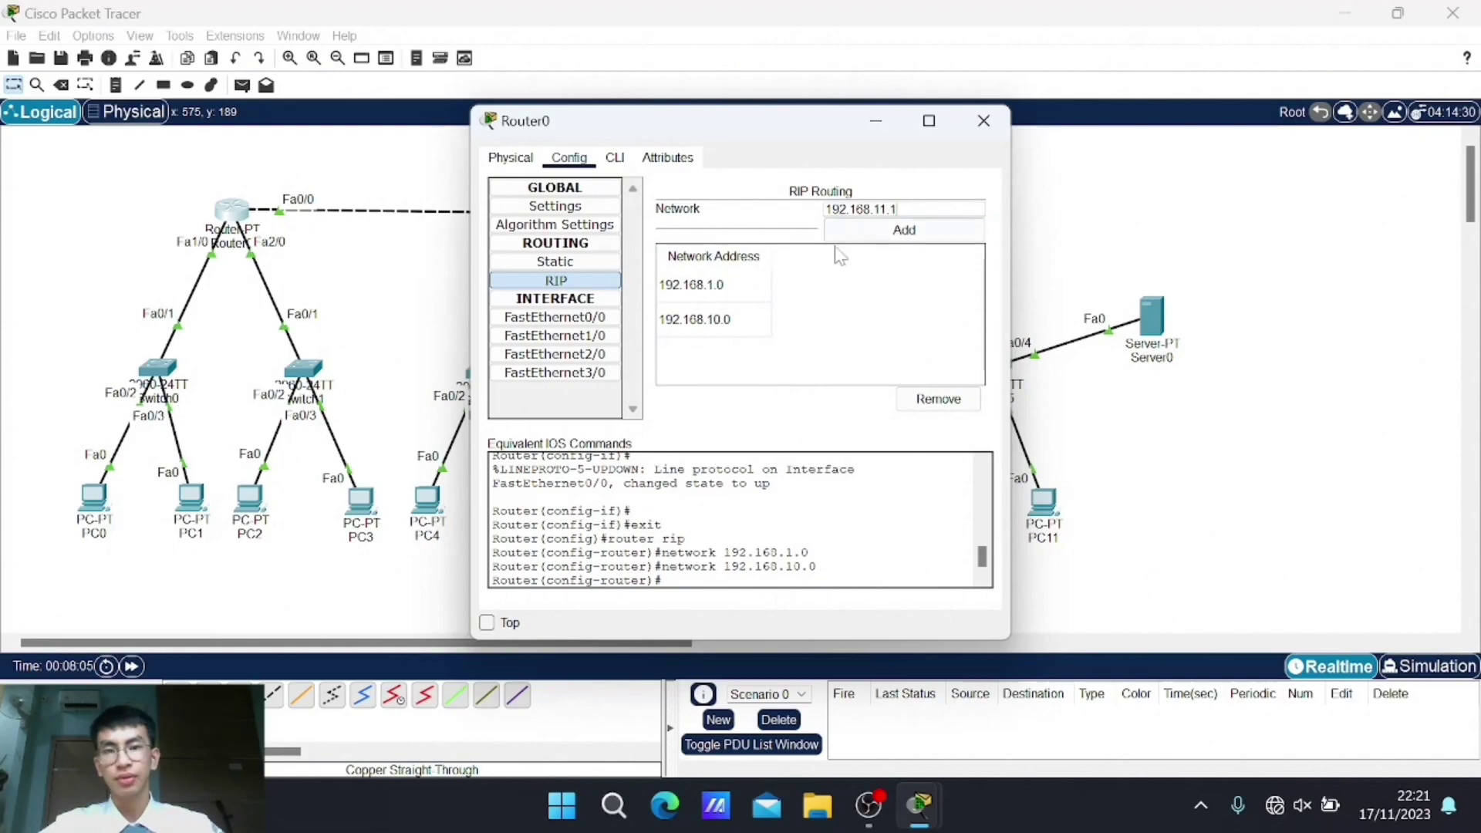
{"action": "left_click", "coordinate": [910, 230]}
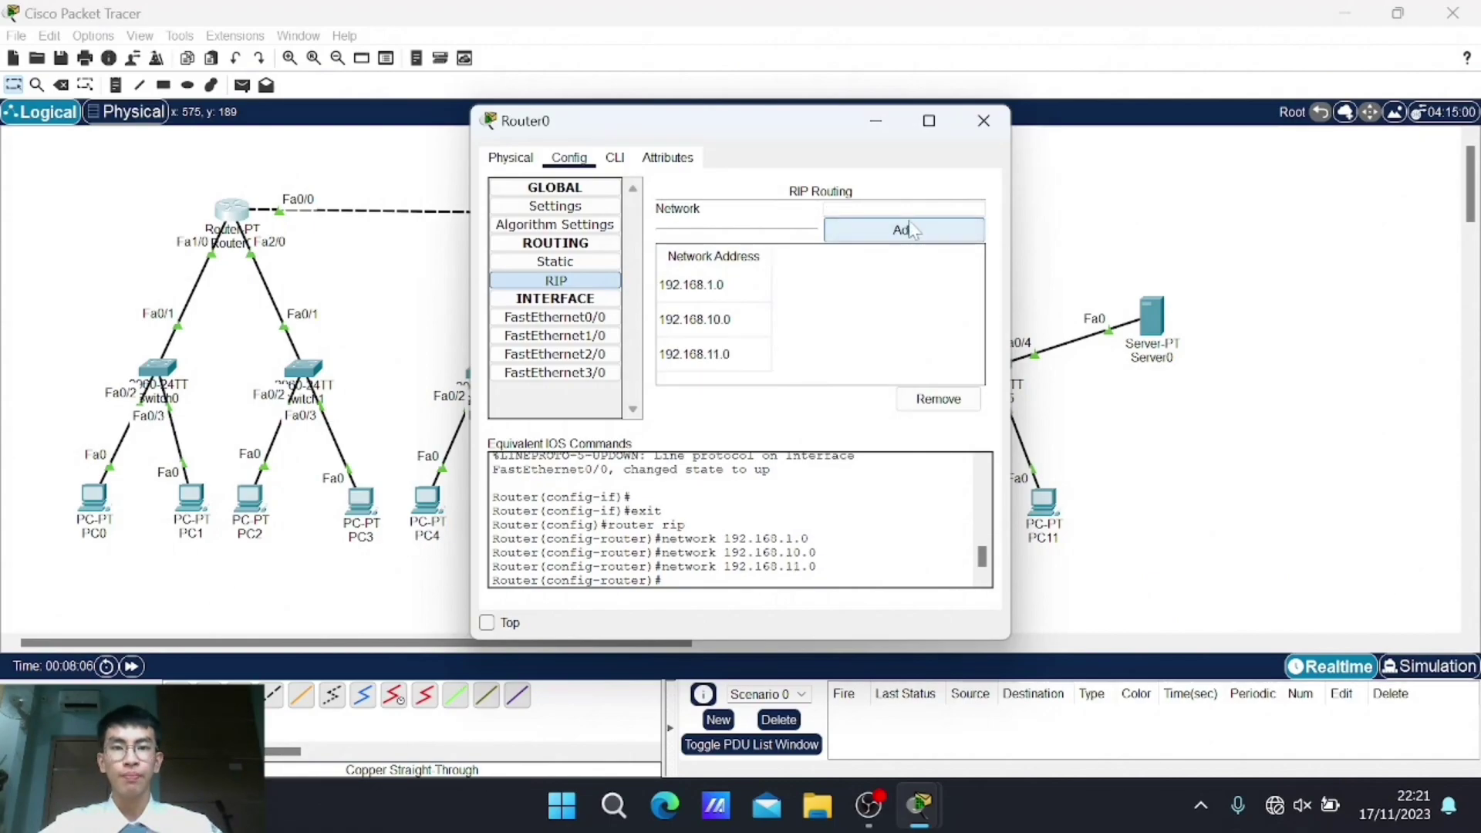
{"action": "left_click", "coordinate": [983, 120]}
Step: Open Router1's RIP routing settings and add the networks 192.168.1.0 and 192.168.12.1
{"action": "left_click", "coordinate": [600, 213]}
{"action": "left_click_drag", "start_coordinate": [717, 122], "coordinate": [973, 125]}
{"action": "left_click", "coordinate": [816, 267]}
{"action": "type", "text": "192.168.1.0"}
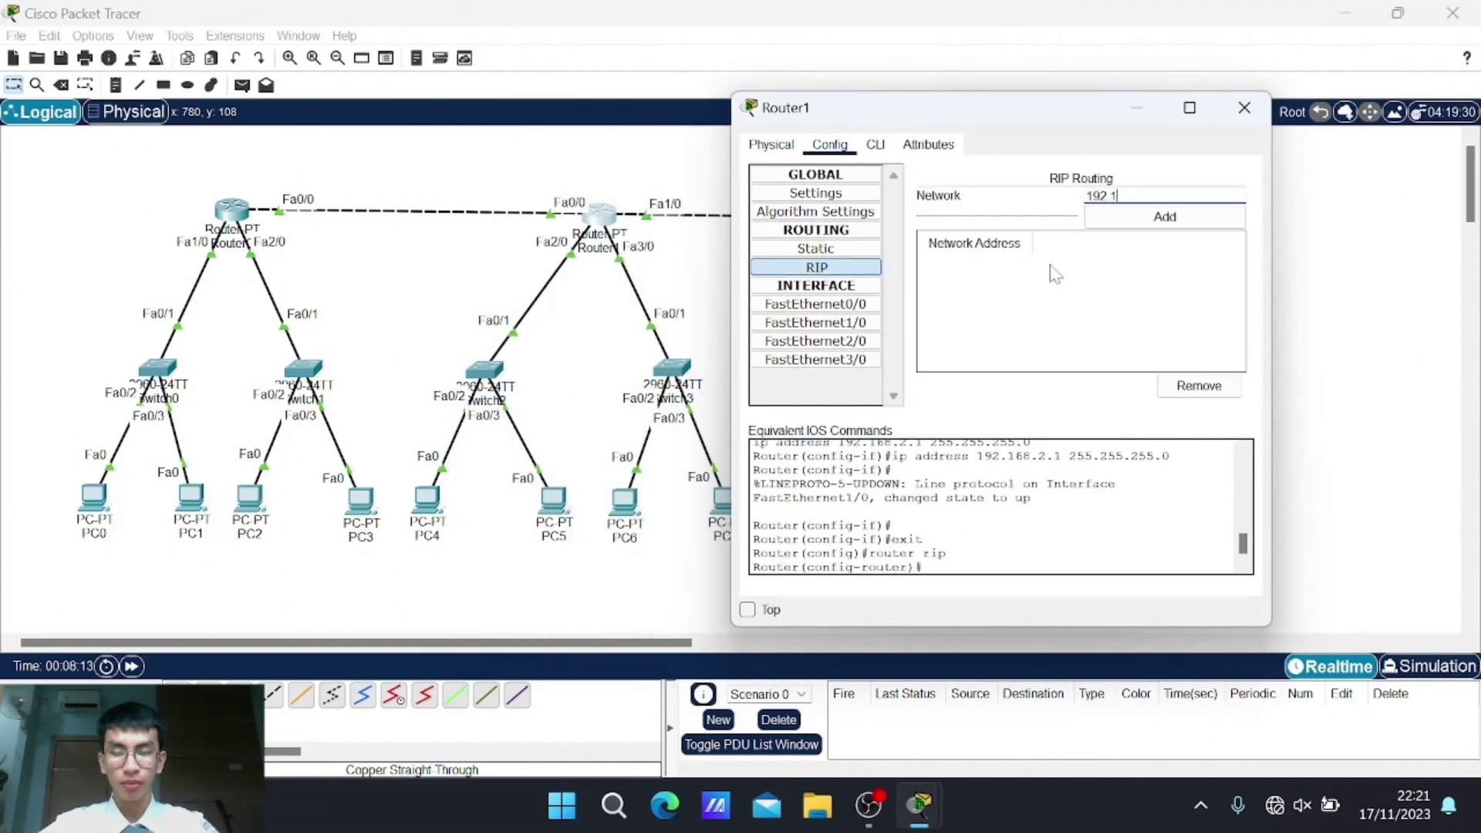
{"action": "left_click", "coordinate": [1118, 218]}
{"action": "type", "text": "192.168.12.1"}
{"action": "left_click", "coordinate": [1139, 219]}
Step: Add the networks of 192.168.13.1 and 192.168.2.1 to Router1's RIP routing and close the router's window
{"action": "type", "text": "192.168.13.1"}
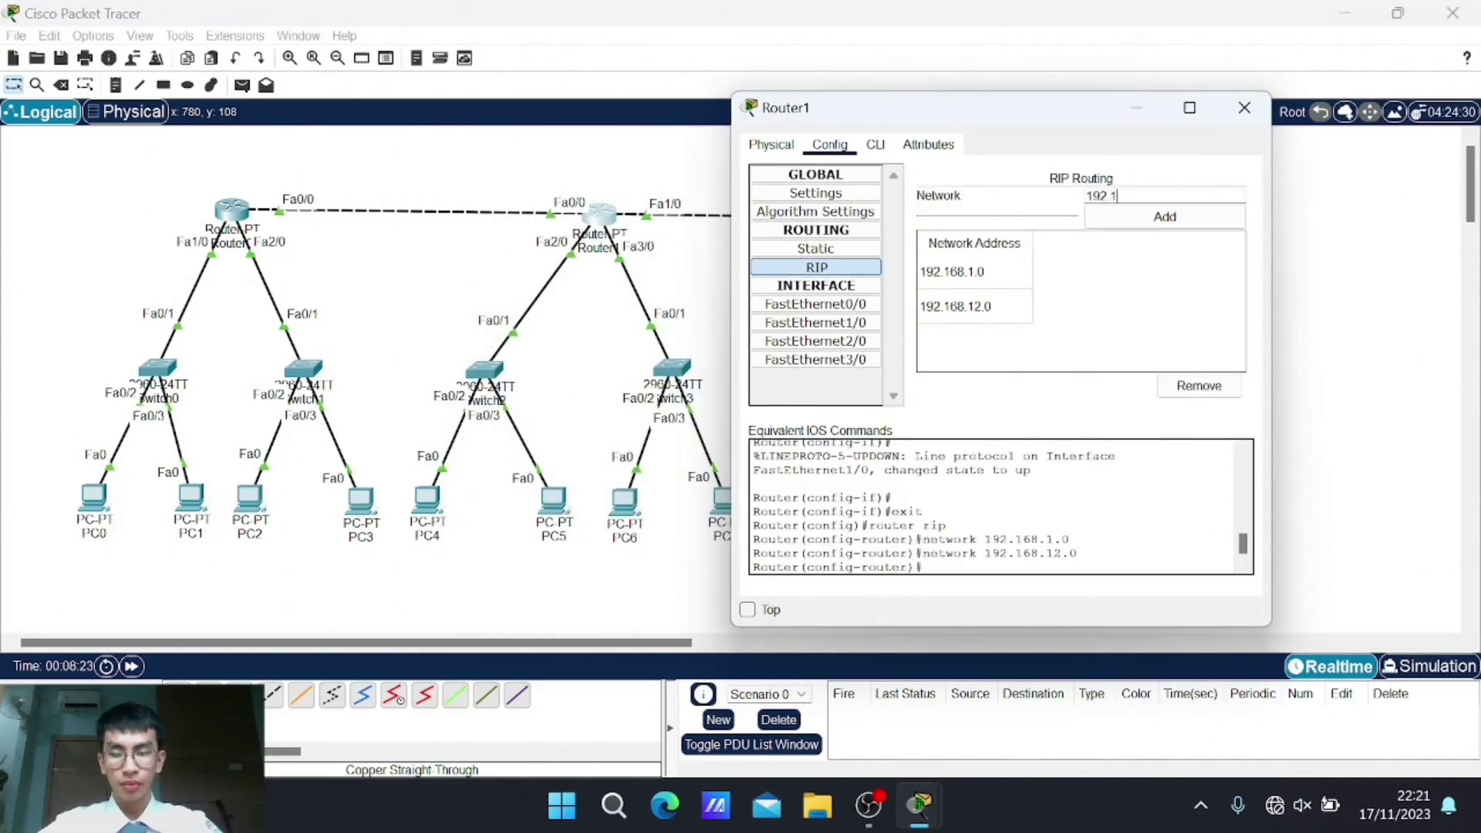
{"action": "left_click", "coordinate": [1138, 219]}
{"action": "type", "text": "192.168.2.1"}
{"action": "left_click", "coordinate": [1139, 219]}
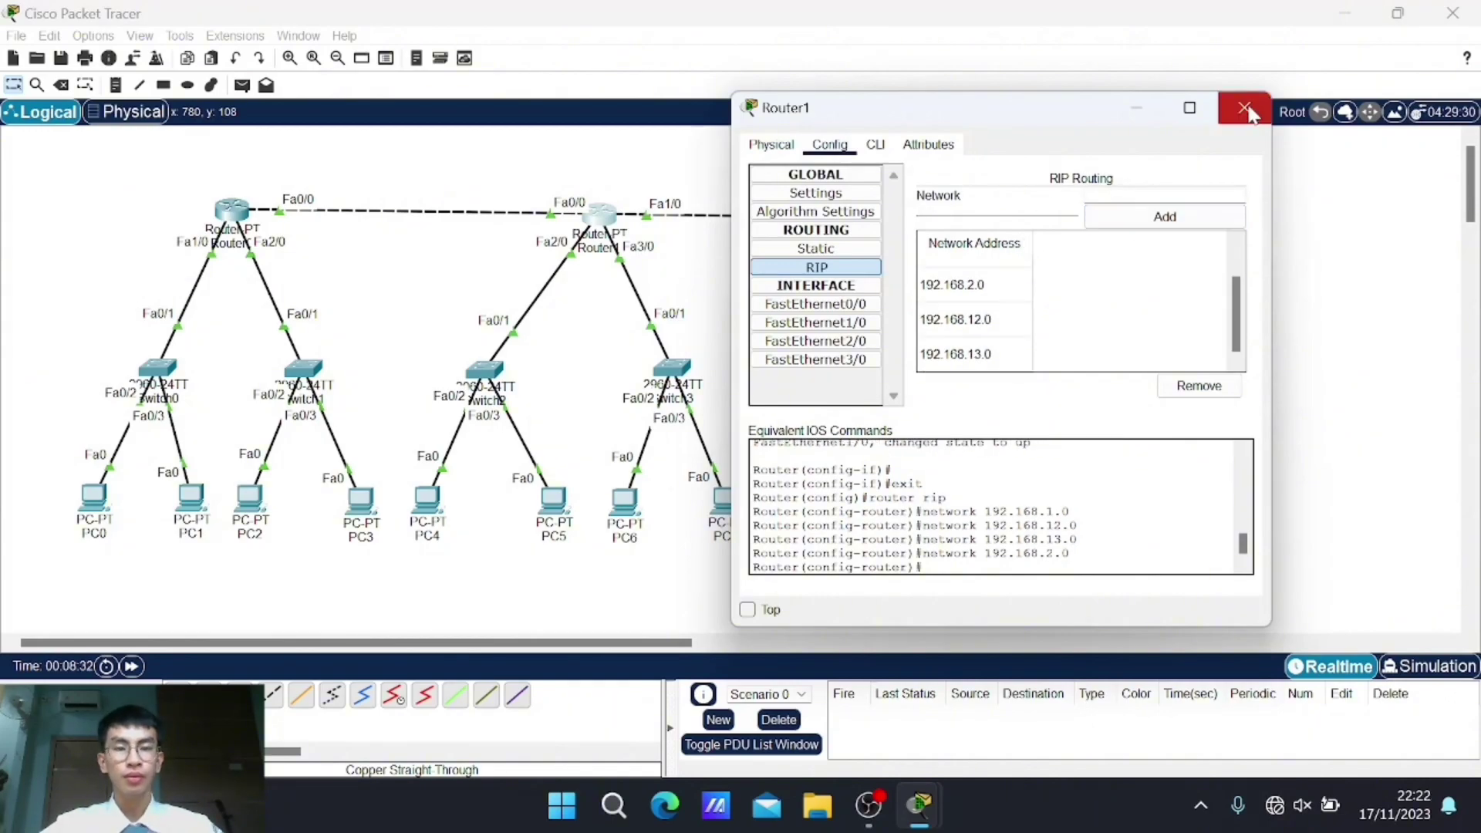
{"action": "left_click", "coordinate": [1243, 107]}
Step: Add the networks of 192.168.2.1, 192.168.14.1 and 192.168.15.1 to Router2's RIP routing and close the router's window
{"action": "left_click", "coordinate": [918, 231]}
{"action": "left_click_drag", "start_coordinate": [617, 120], "coordinate": [273, 125]}
{"action": "type", "text": "192.168.2.1"}
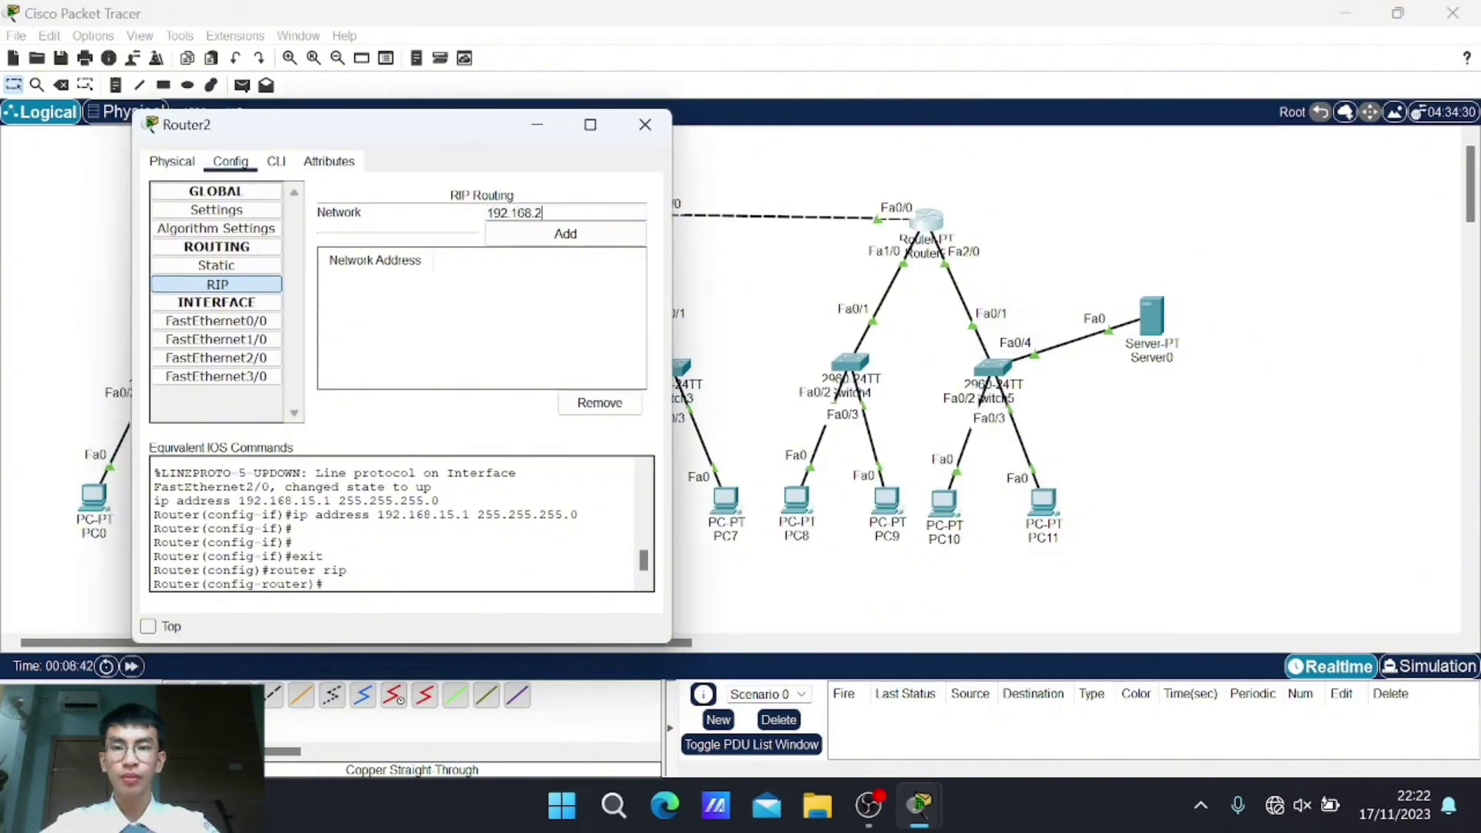
{"action": "key", "text": "Return"}
{"action": "type", "text": "192.168.14.1"}
{"action": "key", "text": "Return"}
{"action": "type", "text": "192.168.15.1"}
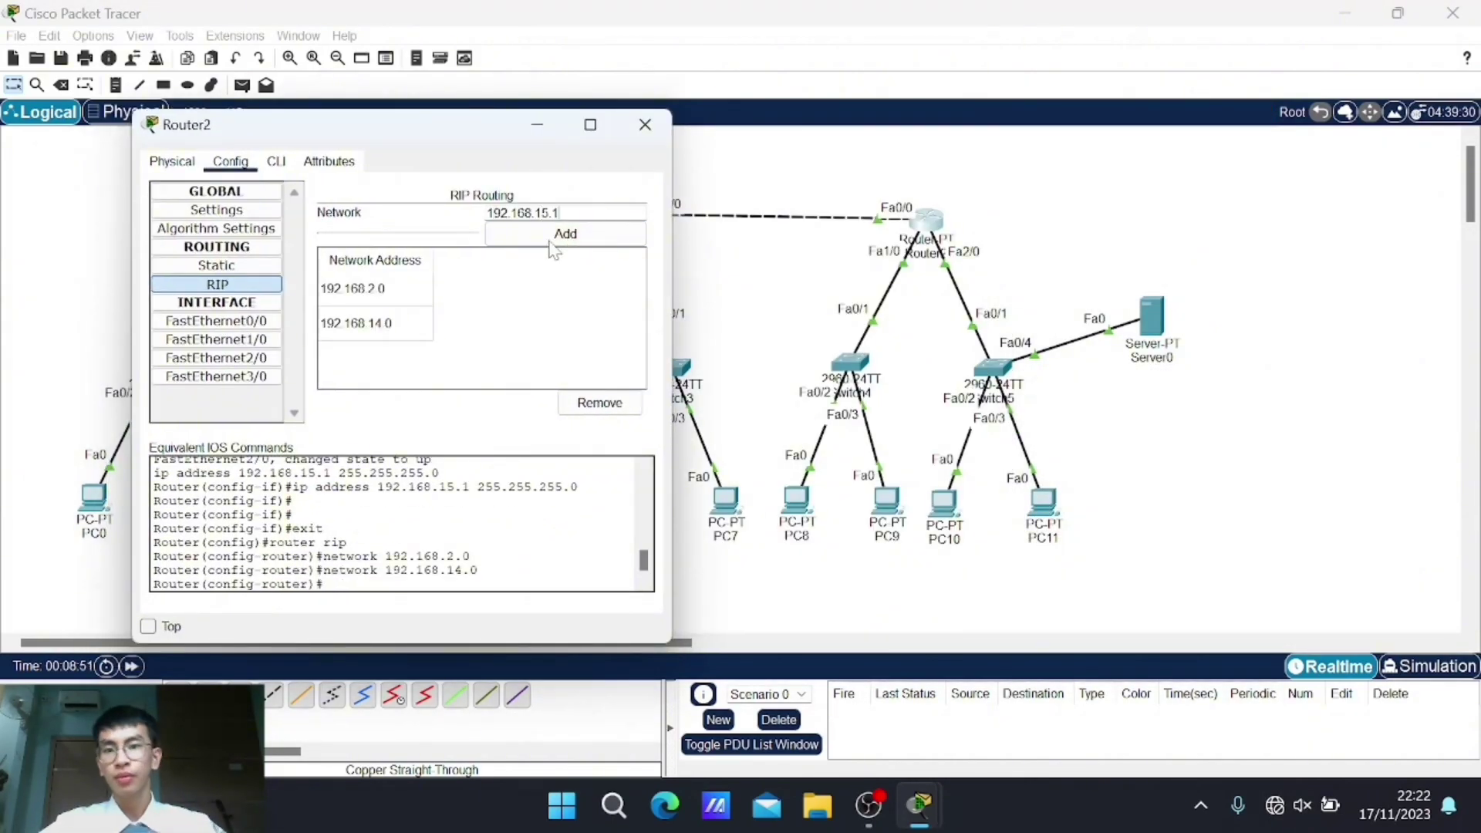
{"action": "key", "text": "Return"}
{"action": "left_click_drag", "start_coordinate": [435, 136], "coordinate": [820, 105]}
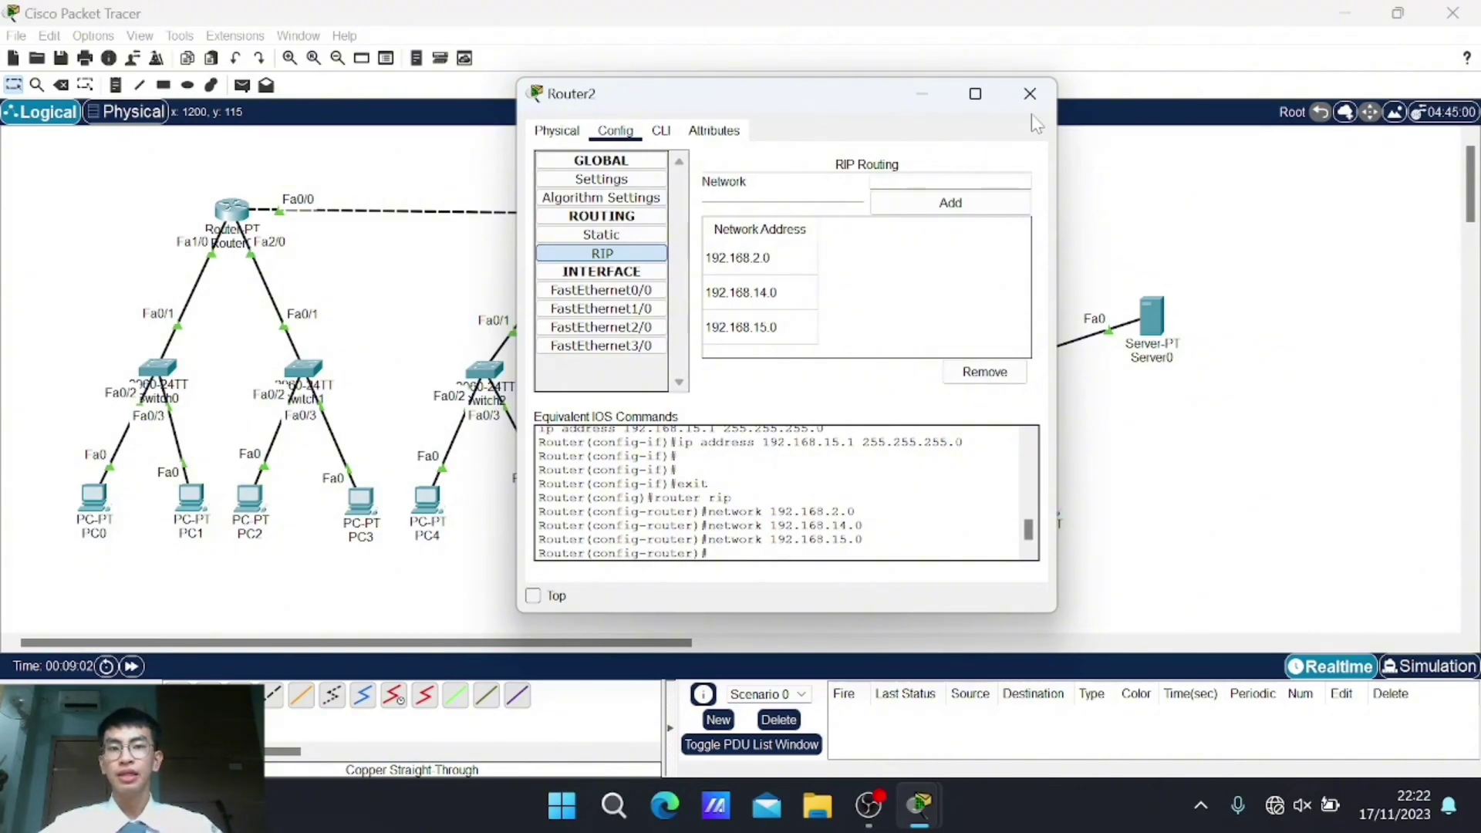
{"action": "left_click", "coordinate": [1029, 94]}
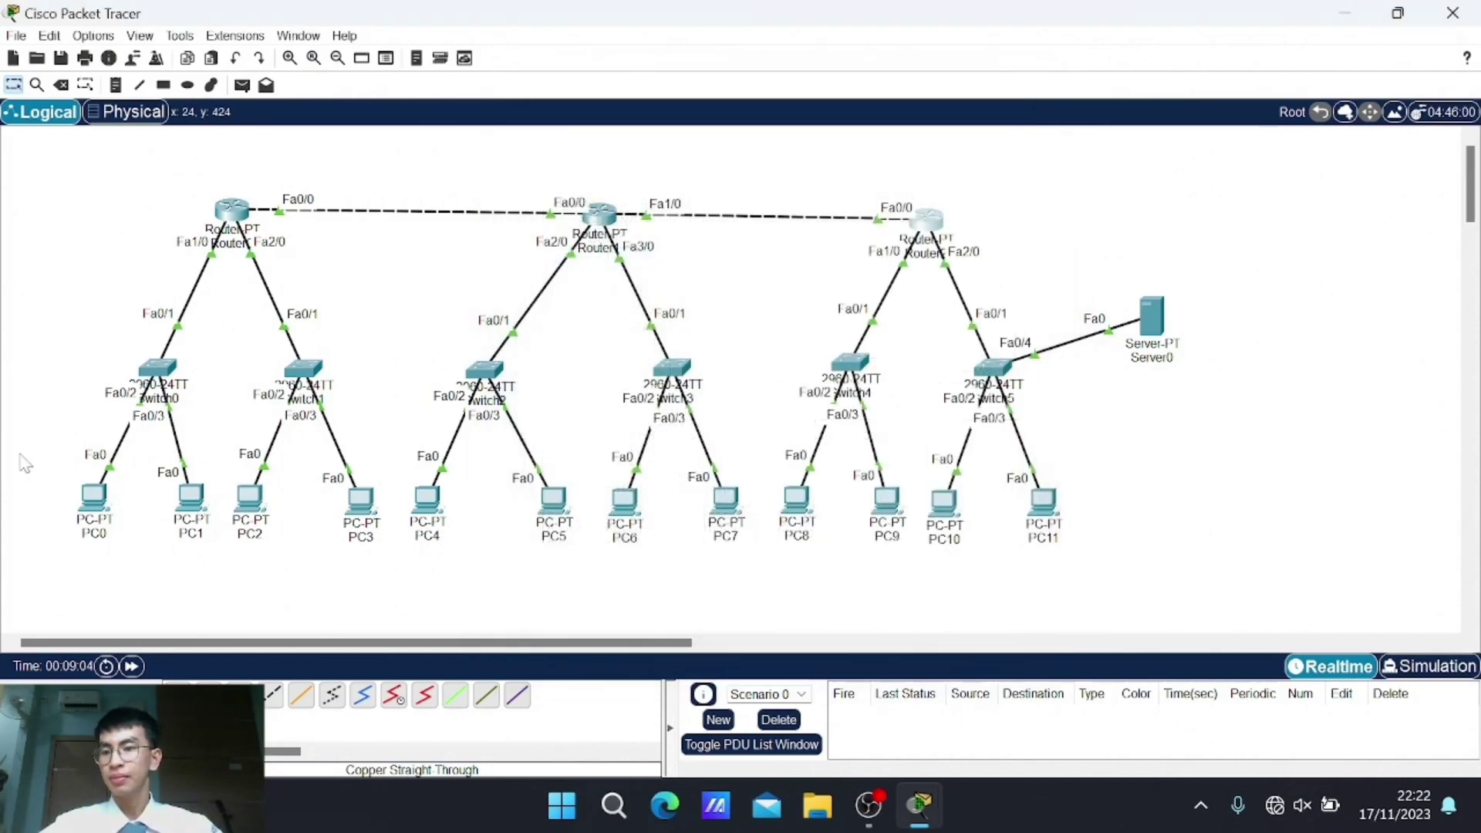
Step: Open PC0's IP configuration and assign it the static IPv4 address 192.168.10.2 with subnet mask 255.255.255.0
{"action": "left_click", "coordinate": [91, 509]}
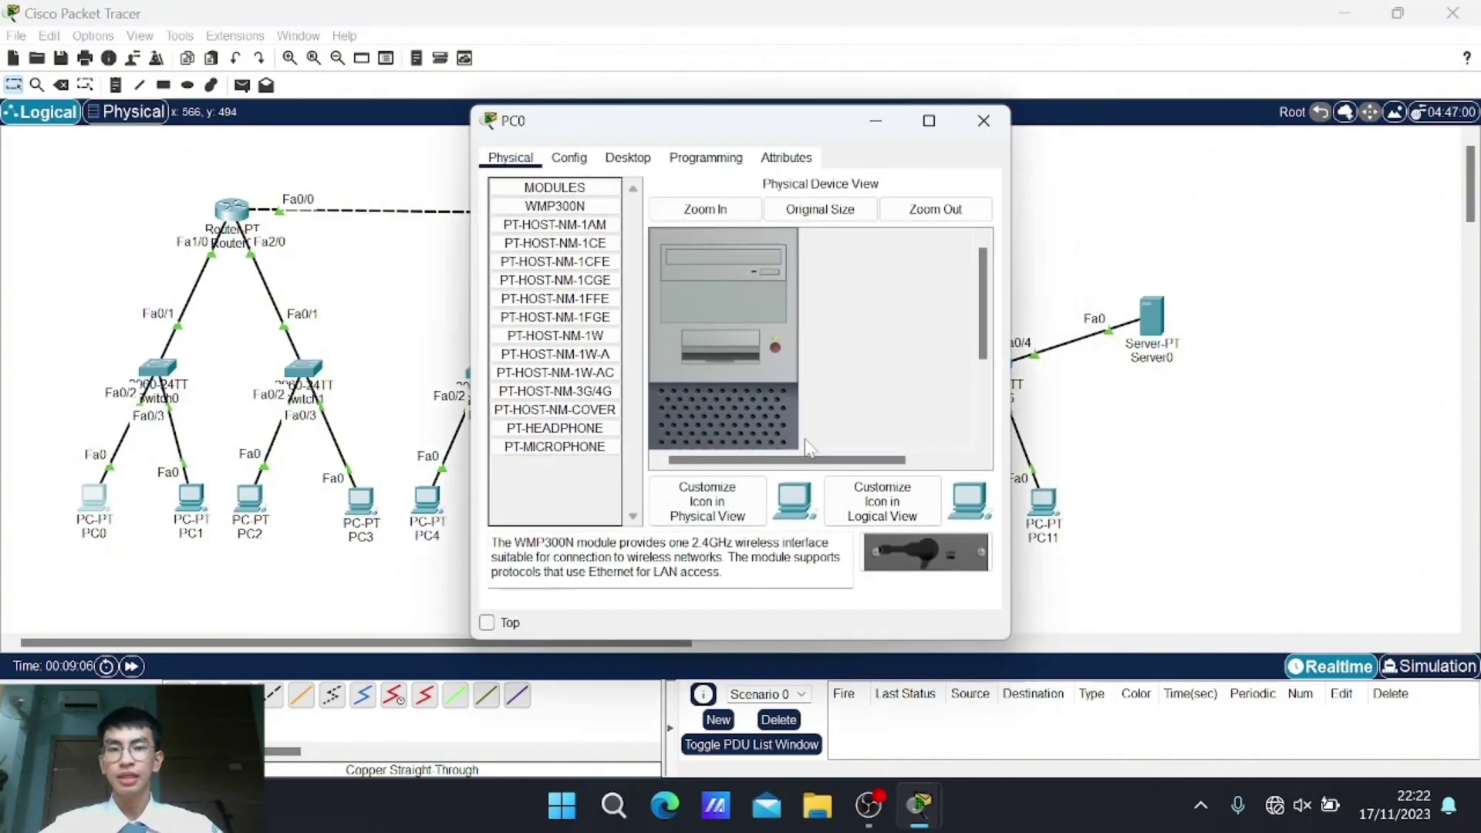
{"action": "left_click", "coordinate": [633, 161]}
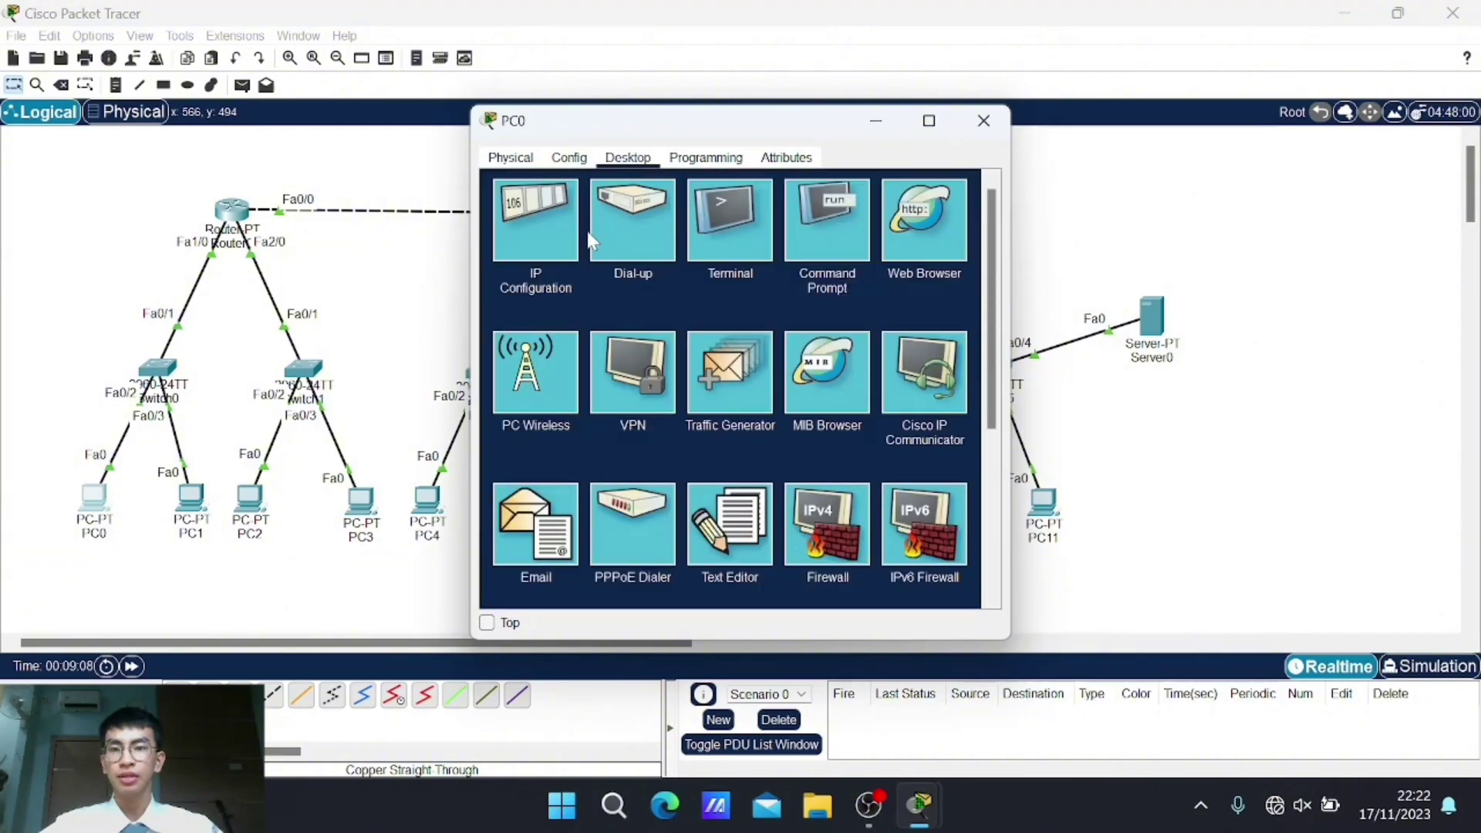
{"action": "left_click", "coordinate": [529, 227]}
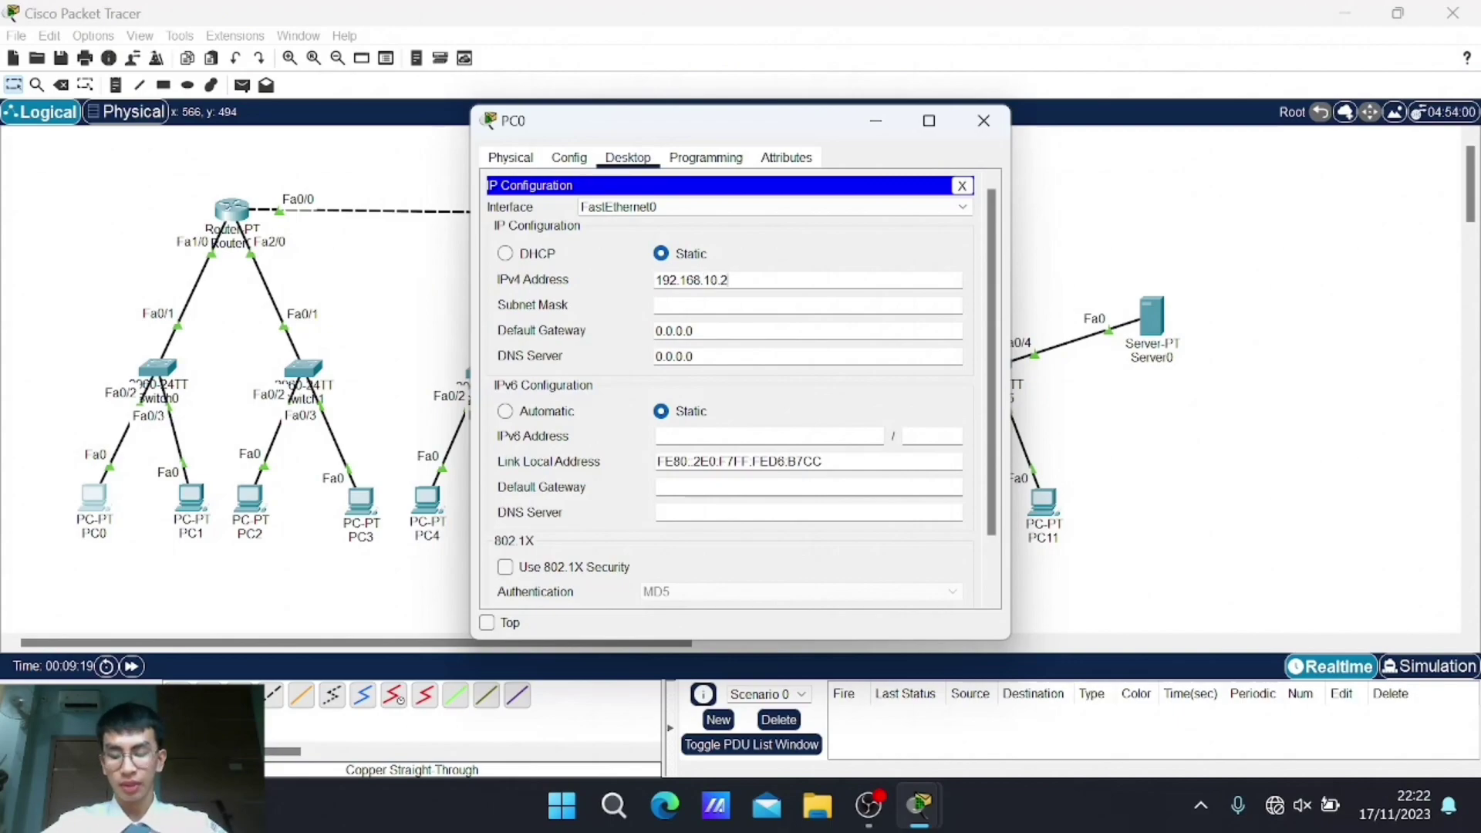
{"action": "key", "text": "Tab"}
Step: Set PC0's IPv4 default gateway to 192.168.10.1
{"action": "left_click", "coordinate": [693, 331]}
{"action": "key", "text": "BackSpace"}
{"action": "key", "text": "BackSpace"}
{"action": "key", "text": "BackSpace"}
{"action": "key", "text": "BackSpace"}
{"action": "key", "text": "BackSpace"}
{"action": "key", "text": "BackSpace"}
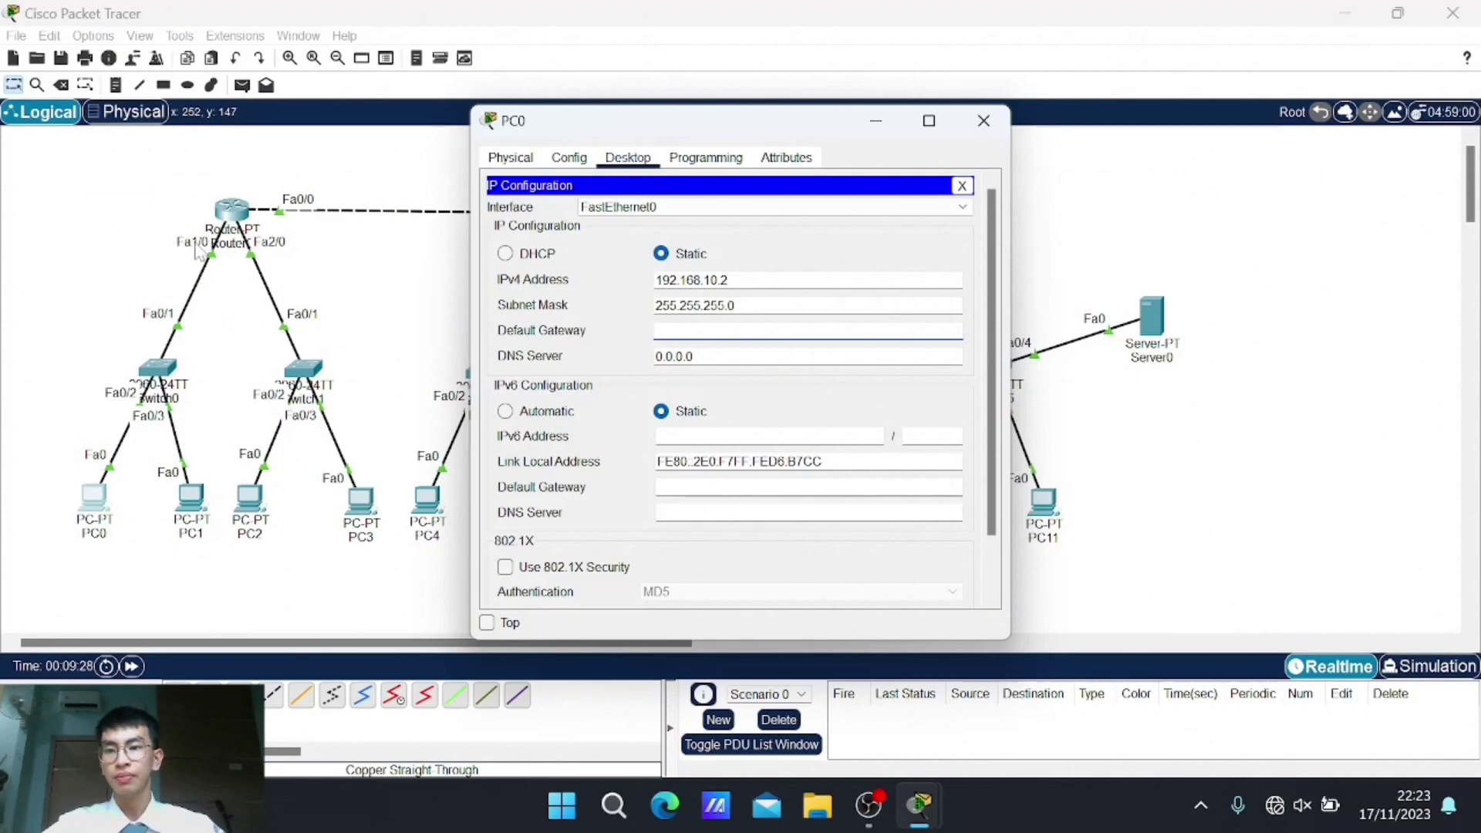
{"action": "type", "text": "192.168.10."}
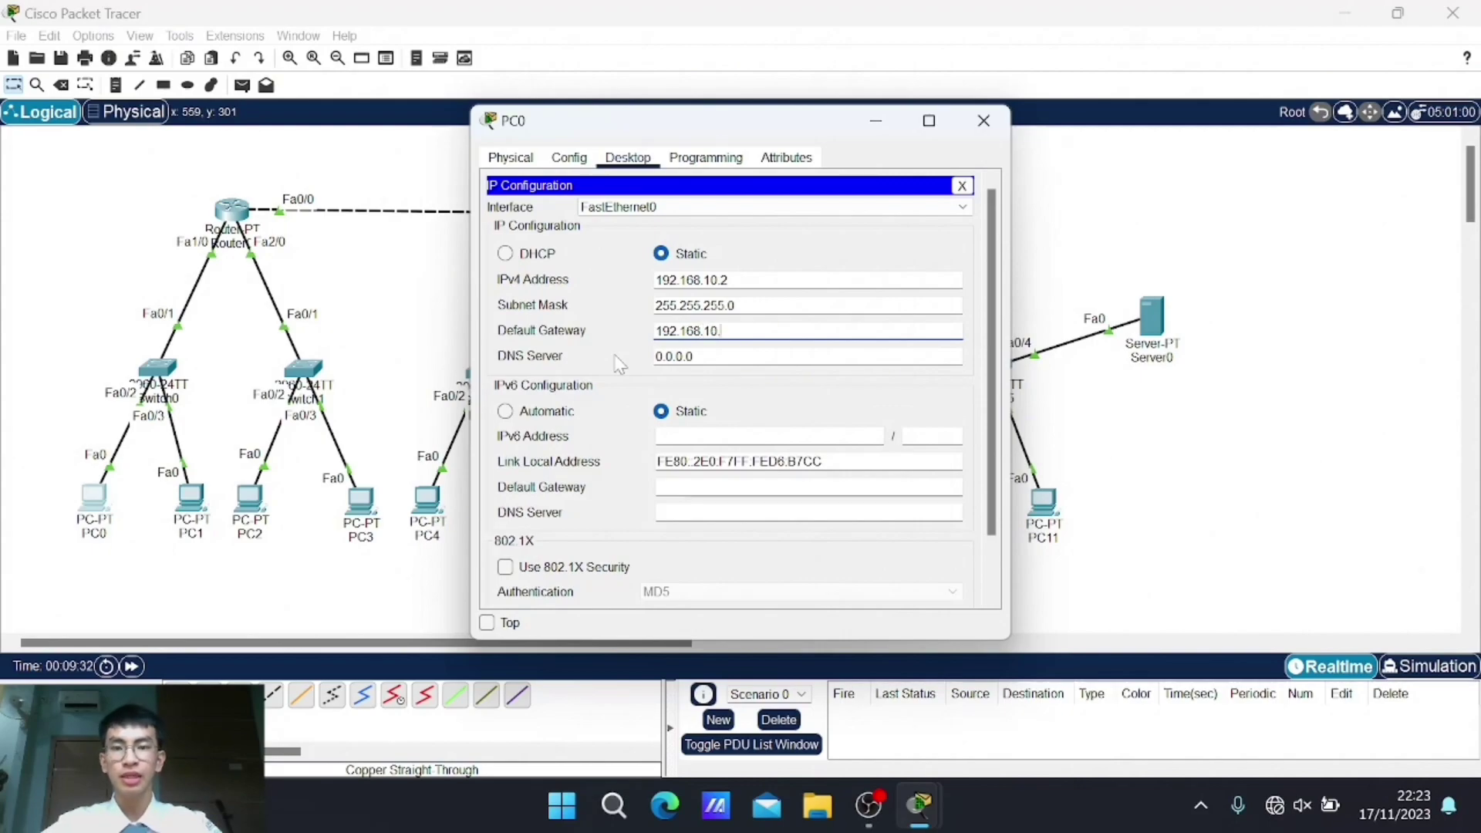
Step: Set PC0's IPv4 DNS server to 192.168.15.2
{"action": "left_click", "coordinate": [694, 356]}
{"action": "key", "text": "BackSpace"}
{"action": "key", "text": "BackSpace"}
{"action": "key", "text": "BackSpace"}
{"action": "key", "text": "BackSpace"}
{"action": "key", "text": "BackSpace"}
{"action": "key", "text": "BackSpace"}
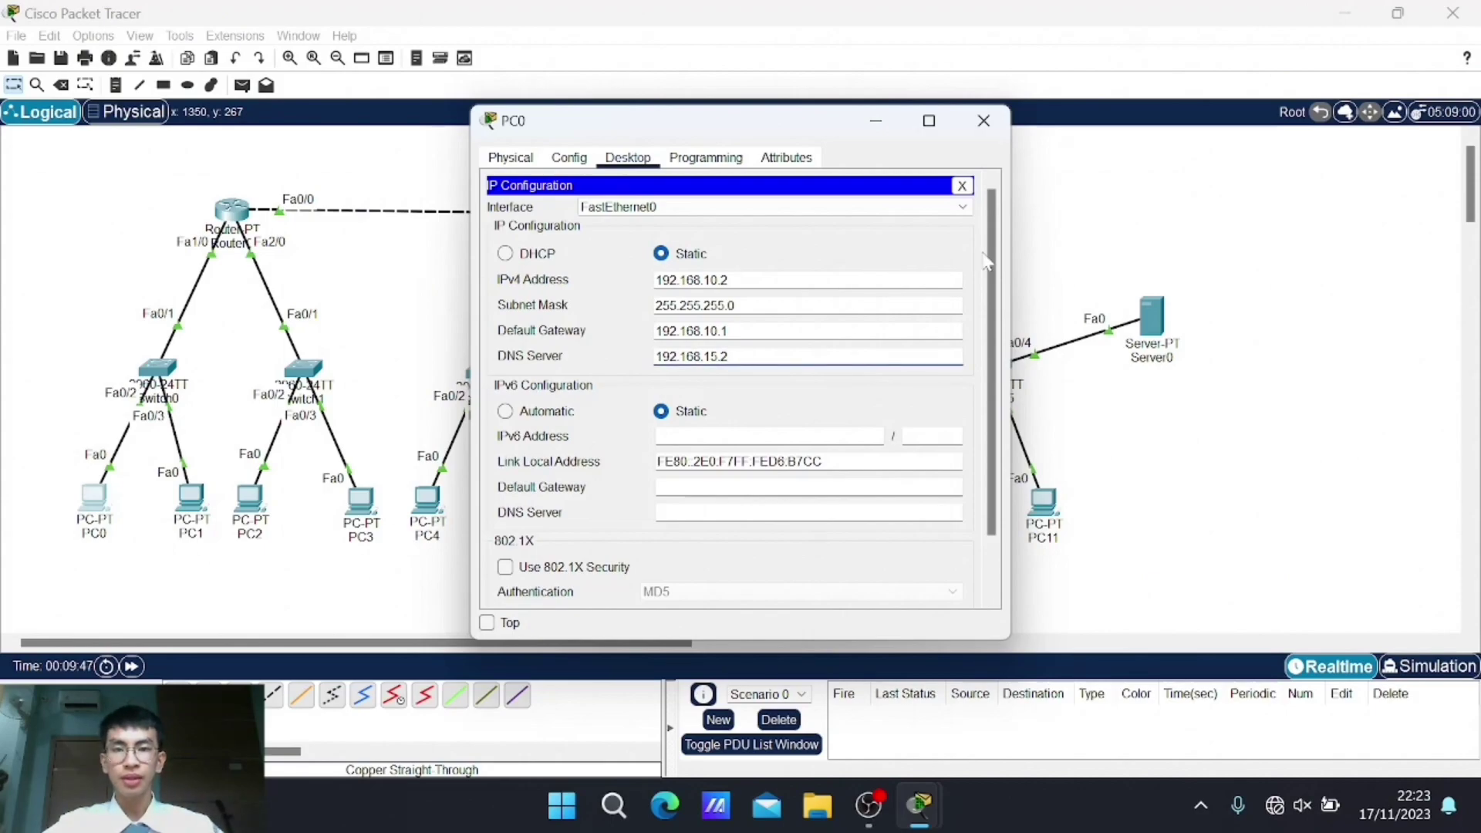
Step: Assign PC1 the static IPv4 address 192.168.10.3 with subnet mask 255.255.255.0, default gateway 192.168.10.1 and DNS server 192.168.15.2
{"action": "left_click", "coordinate": [983, 120]}
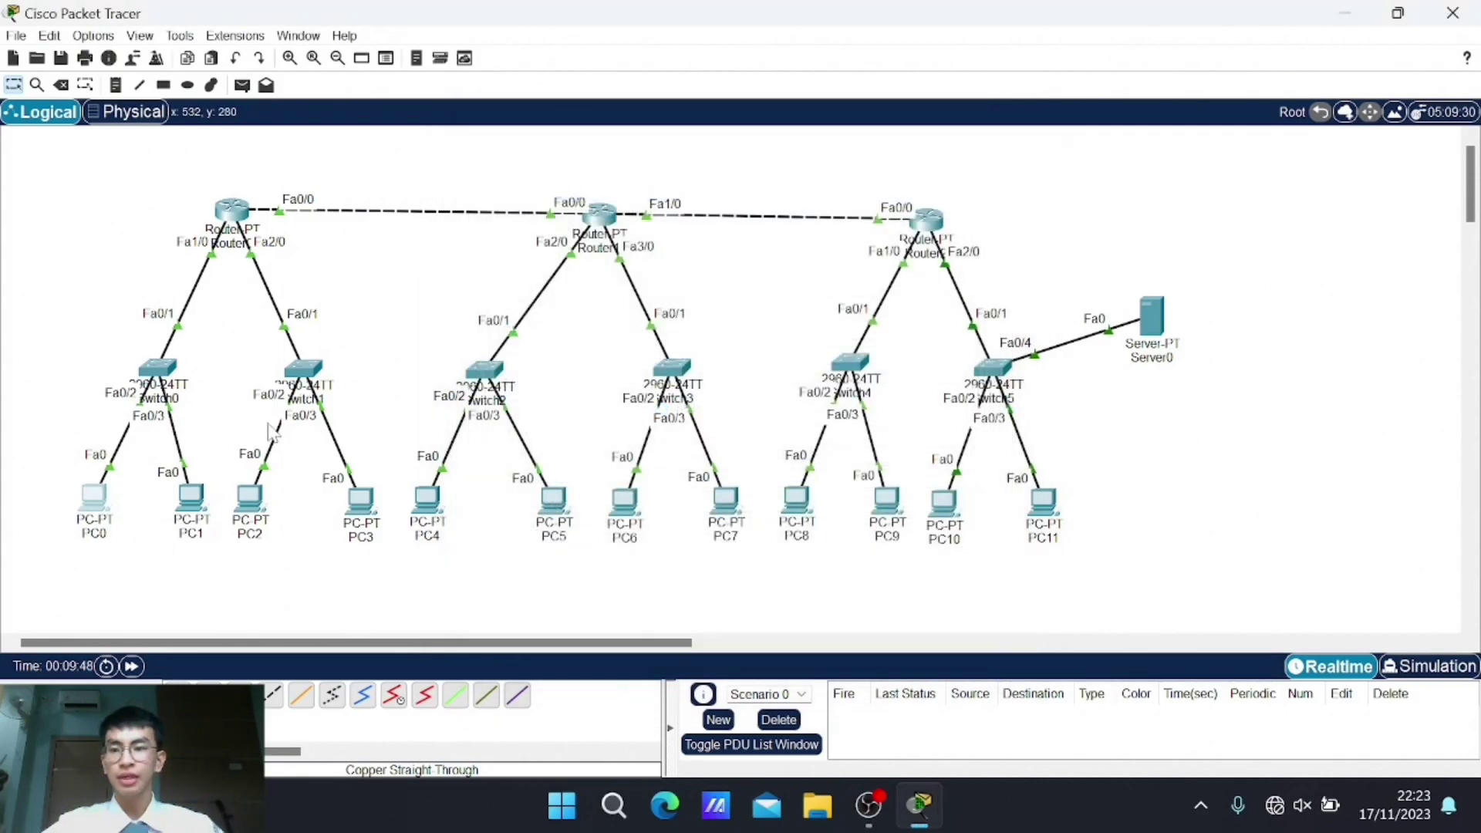
{"action": "left_click", "coordinate": [194, 505]}
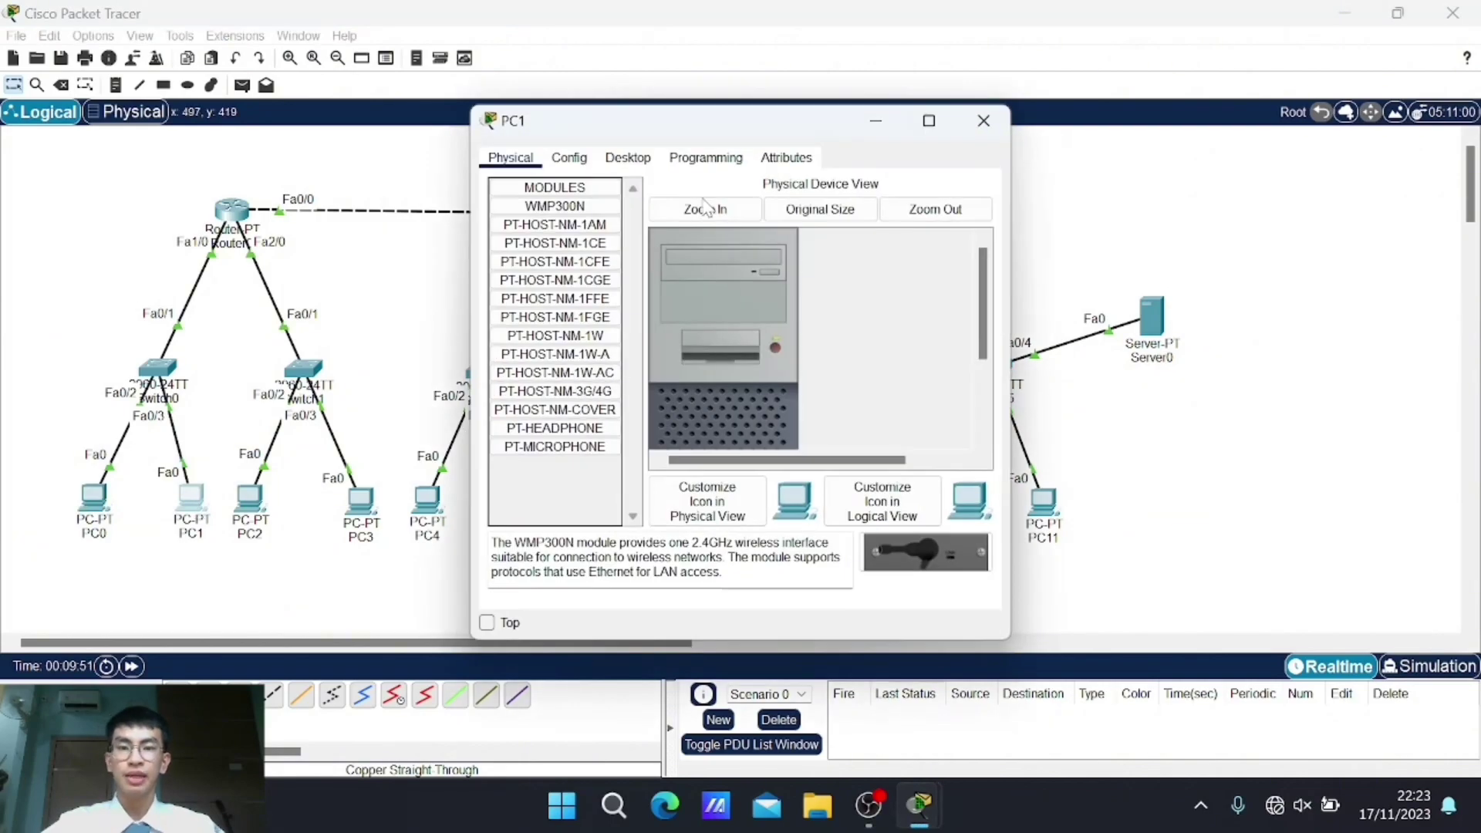
{"action": "left_click", "coordinate": [628, 158]}
{"action": "left_click", "coordinate": [553, 204]}
{"action": "type", "text": "192.168.10.3"}
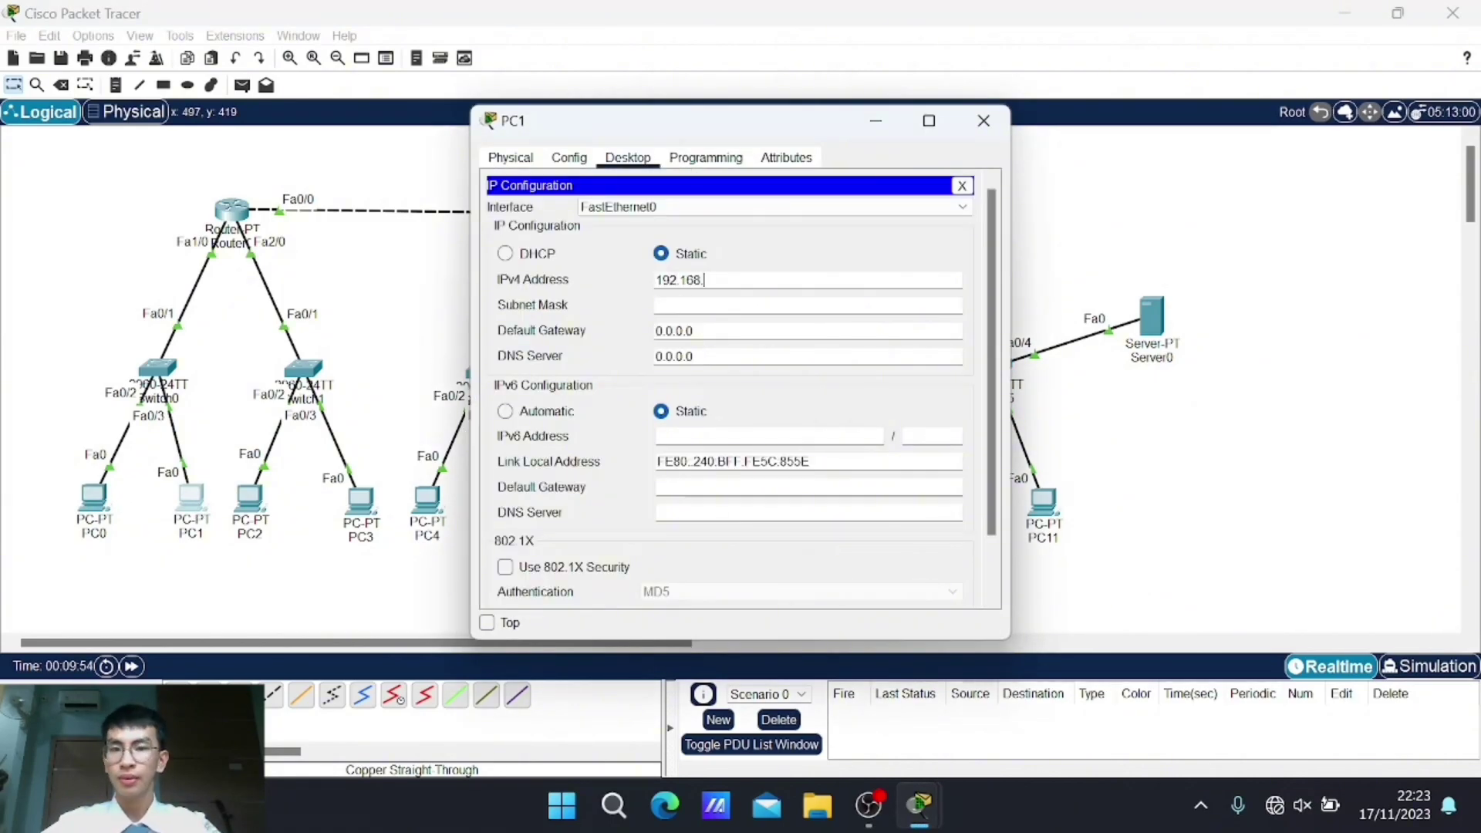
{"action": "key", "text": "Tab"}
{"action": "key", "text": "Tab"}
{"action": "type", "text": "192.168.10.1"}
{"action": "key", "text": "Tab"}
{"action": "type", "text": "192.168.15.2"}
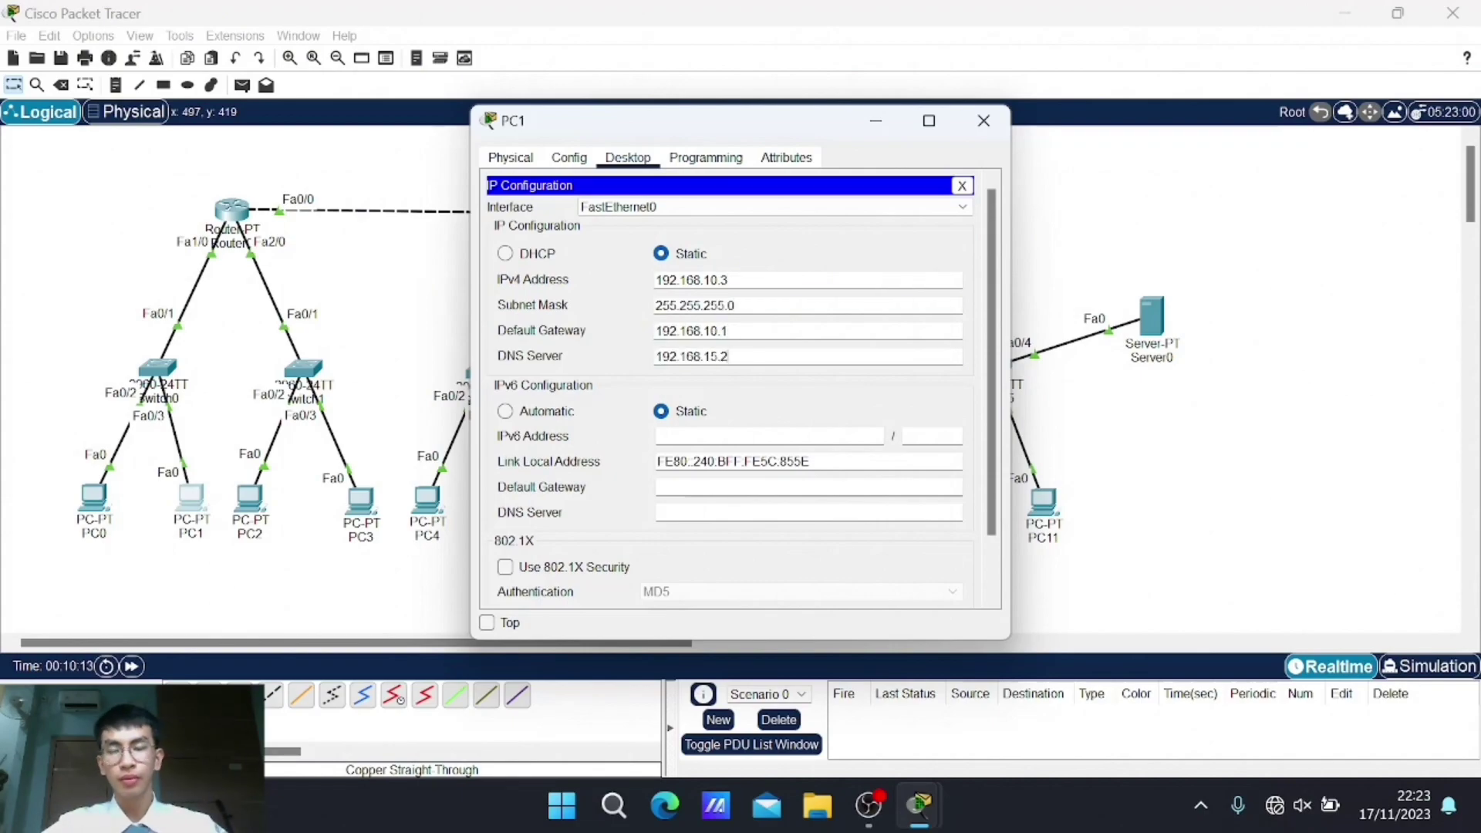
{"action": "left_click", "coordinate": [983, 120]}
Step: Assign PC2 the static IPv4 address 192.168.11.2 with subnet mask 255.255.255.0, default gateway 192.168.11.1 and DNS server 192.168.15.2
{"action": "left_click", "coordinate": [249, 498]}
{"action": "type", "text": "192.168.11.2"}
{"action": "key", "text": "Tab"}
{"action": "key", "text": "Tab"}
{"action": "type", "text": "192.168.11.1"}
{"action": "key", "text": "Tab"}
{"action": "type", "text": "192.168.15.2"}
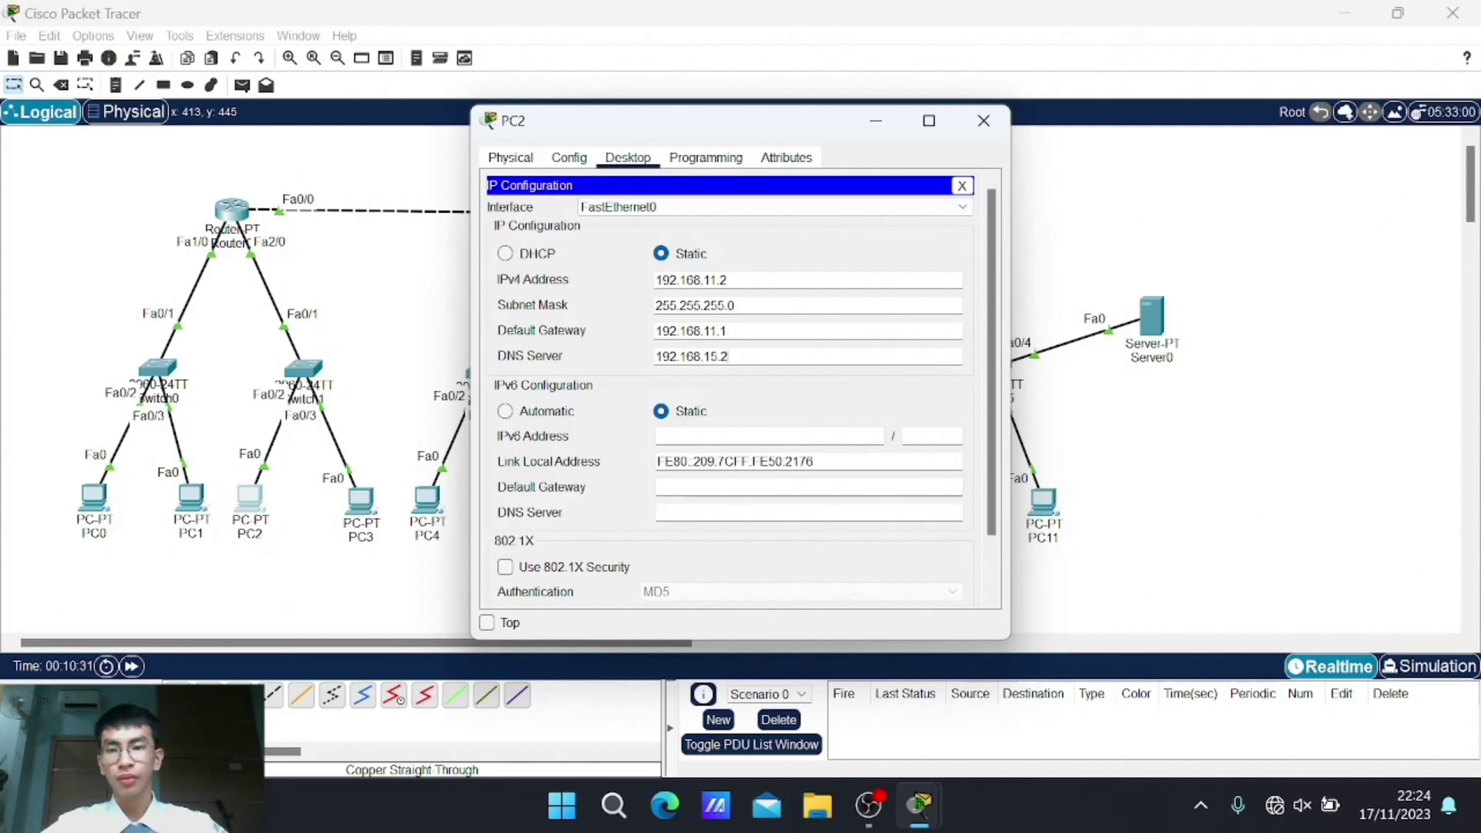
{"action": "left_click", "coordinate": [983, 120]}
Step: Assign PC3 the static IPv4 address 192.168.11.3 with subnet mask 255.255.255.0, default gateway 192.168.11.1 and DNS server 192.168.15.2
{"action": "left_click", "coordinate": [360, 501]}
{"action": "type", "text": "192.168.11.3"}
{"action": "key", "text": "Tab"}
{"action": "key", "text": "Tab"}
{"action": "type", "text": "192.168.11.1"}
{"action": "key", "text": "Tab"}
{"action": "type", "text": "192.168.15.2"}
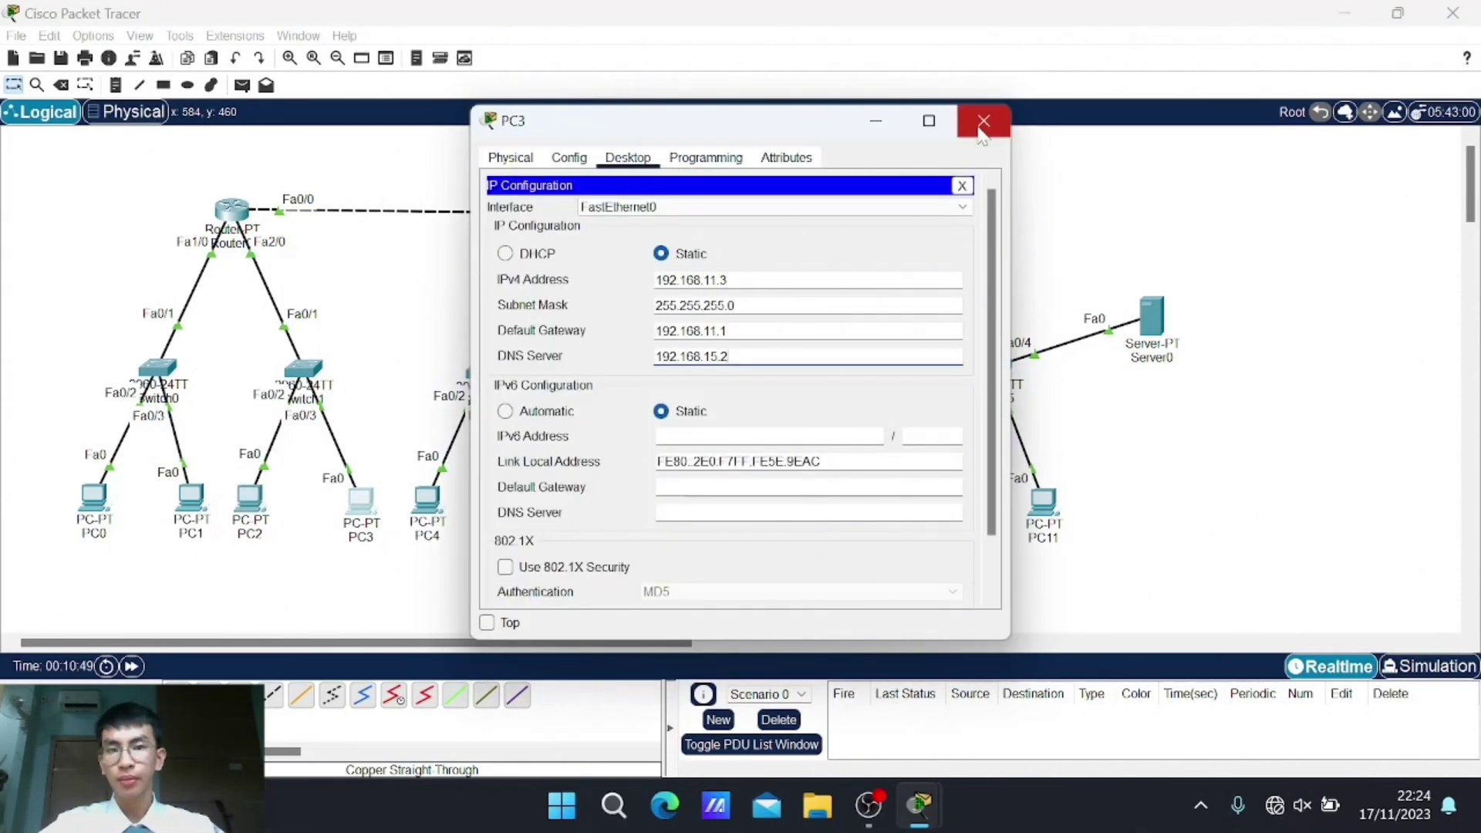
{"action": "left_click", "coordinate": [961, 185]}
{"action": "left_click", "coordinate": [983, 121]}
Step: Assign PC4 the static IPv4 address 192.168.12.2 with subnet mask 255.255.255.0, default gateway 192.168.12.1 and DNS server 192.168.15.2
{"action": "left_click", "coordinate": [426, 501]}
{"action": "type", "text": "192.168.12.2"}
{"action": "key", "text": "Tab"}
{"action": "key", "text": "Tab"}
{"action": "type", "text": "092.168.12.1"}
{"action": "key", "text": "Tab"}
{"action": "type", "text": "192.168.15.2"}
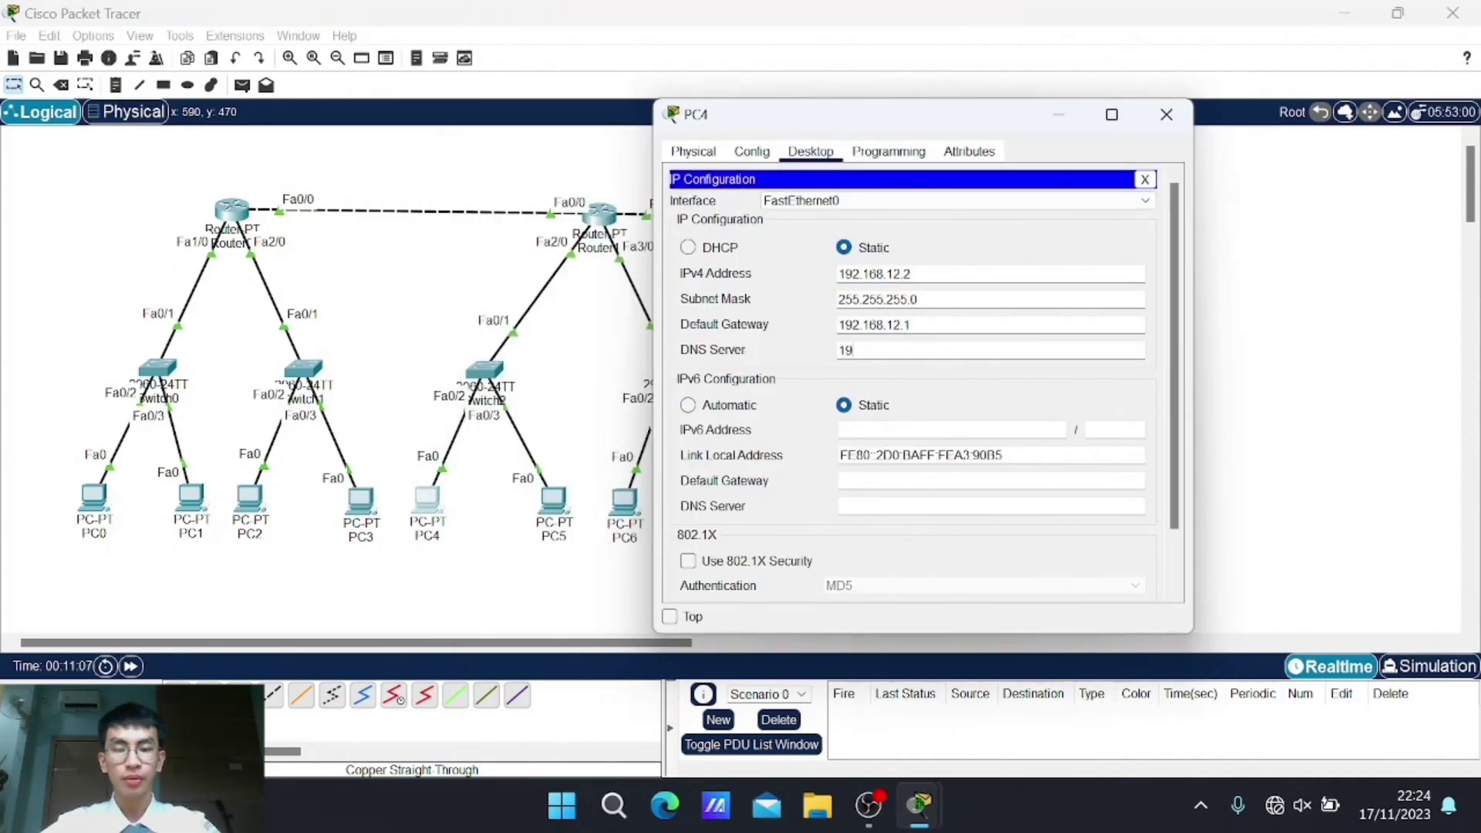
{"action": "left_click", "coordinate": [480, 450]}
Step: Assign PC5 the static IPv4 address 192.168.12.3 with subnet mask 255.255.255.0, default gateway 192.168.12.1 and DNS server 192.168.15.2
{"action": "left_click", "coordinate": [553, 501]}
{"action": "type", "text": "192.168.12.3"}
{"action": "key", "text": "Tab"}
{"action": "key", "text": "Tab"}
{"action": "type", "text": "192.168.12.1"}
{"action": "key", "text": "Tab"}
{"action": "type", "text": "192"}
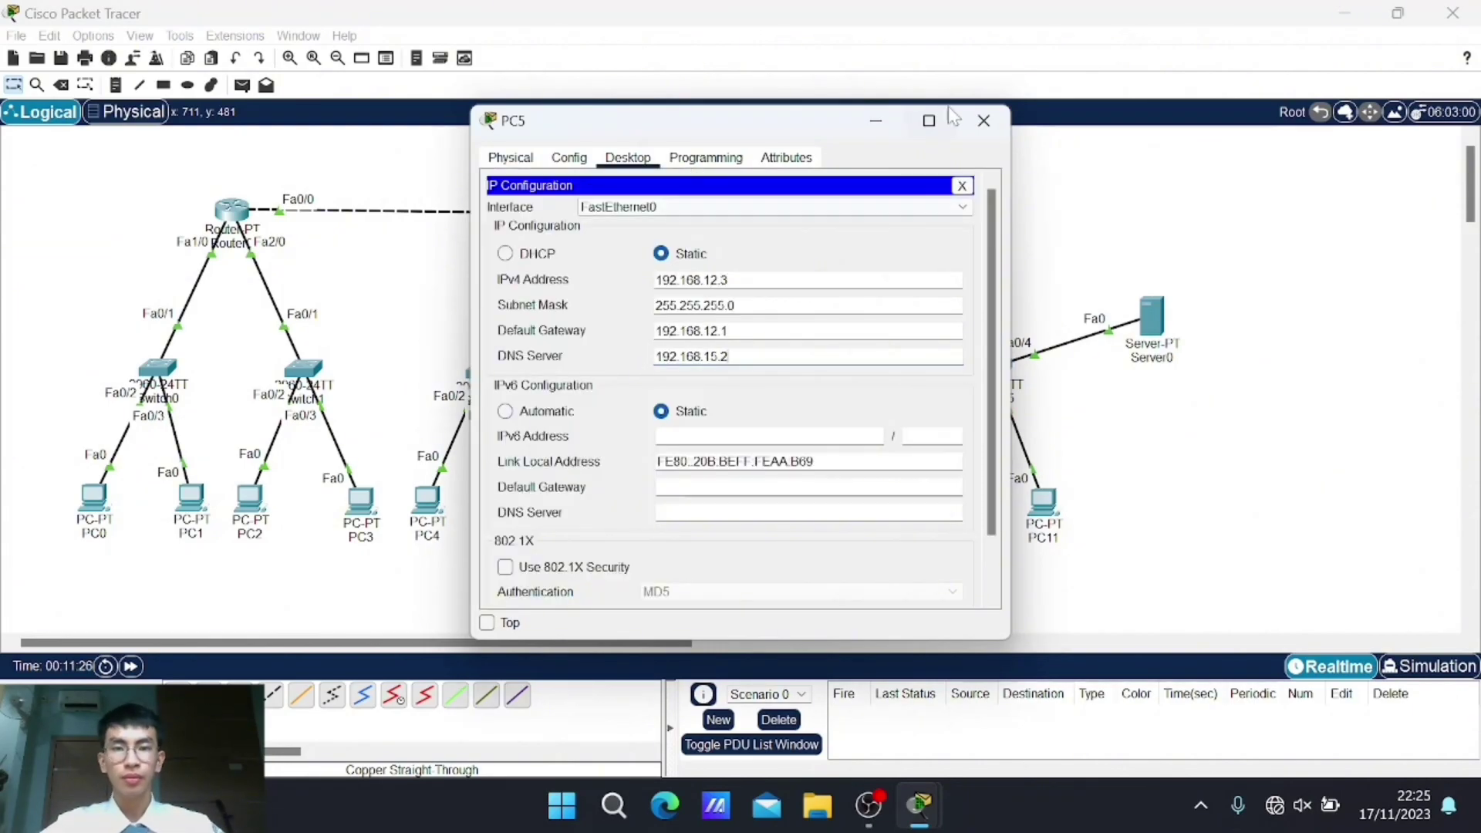
Step: Assign PC6 the static IPv4 address 192.168.13.2 with the default subnet mask, default gateway 192.168.13.1 and DNS server 192.168.15.2
{"action": "type", "text": "192"}
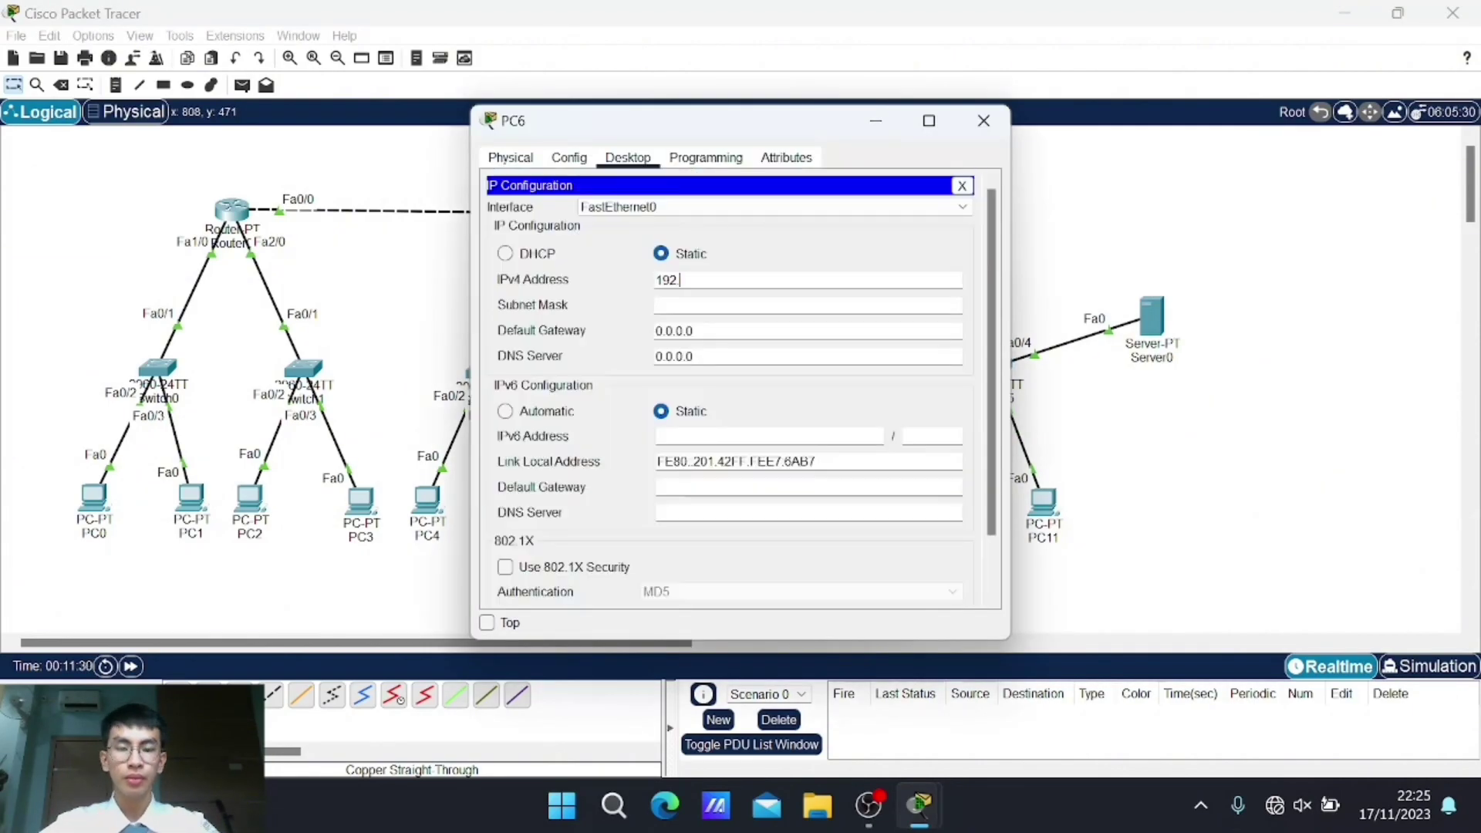
{"action": "type", "text": ".168.13.2"}
{"action": "key", "text": "Tab"}
{"action": "key", "text": "Tab"}
{"action": "type", "text": "192.168.13.1"}
{"action": "key", "text": "Tab"}
{"action": "type", "text": "192.168.15.2"}
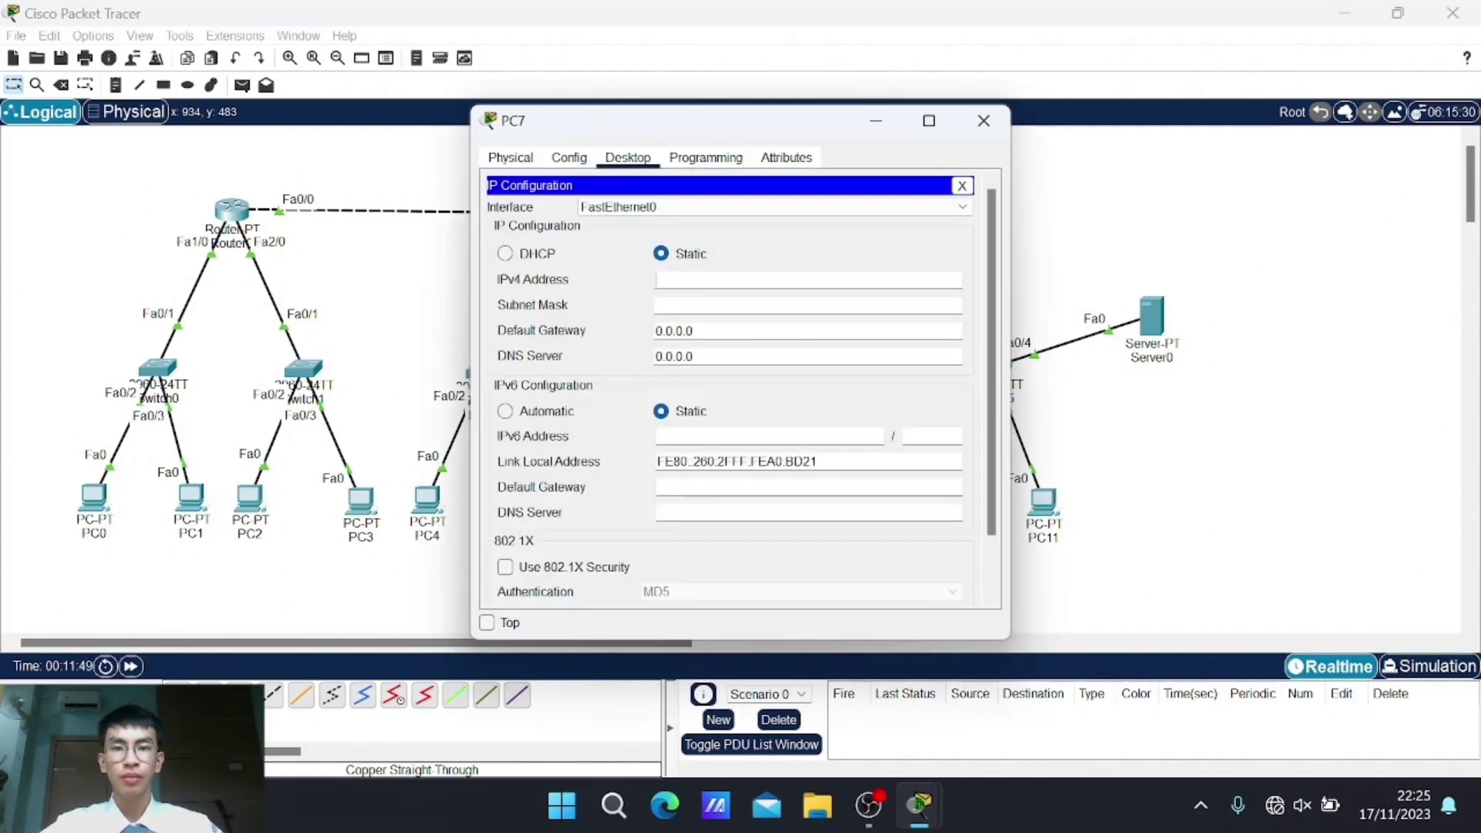
Step: Assign PC7 the static IPv4 address 192.168.13.3 with the default subnet mask, default gateway 192.168.13.1 and DNS server 192.168.15.2
{"action": "type", "text": "192.168.13.3"}
{"action": "key", "text": "Tab"}
{"action": "key", "text": "Tab"}
{"action": "type", "text": "192.168.13.1"}
{"action": "key", "text": "Tab"}
{"action": "type", "text": "192.168.15.2"}
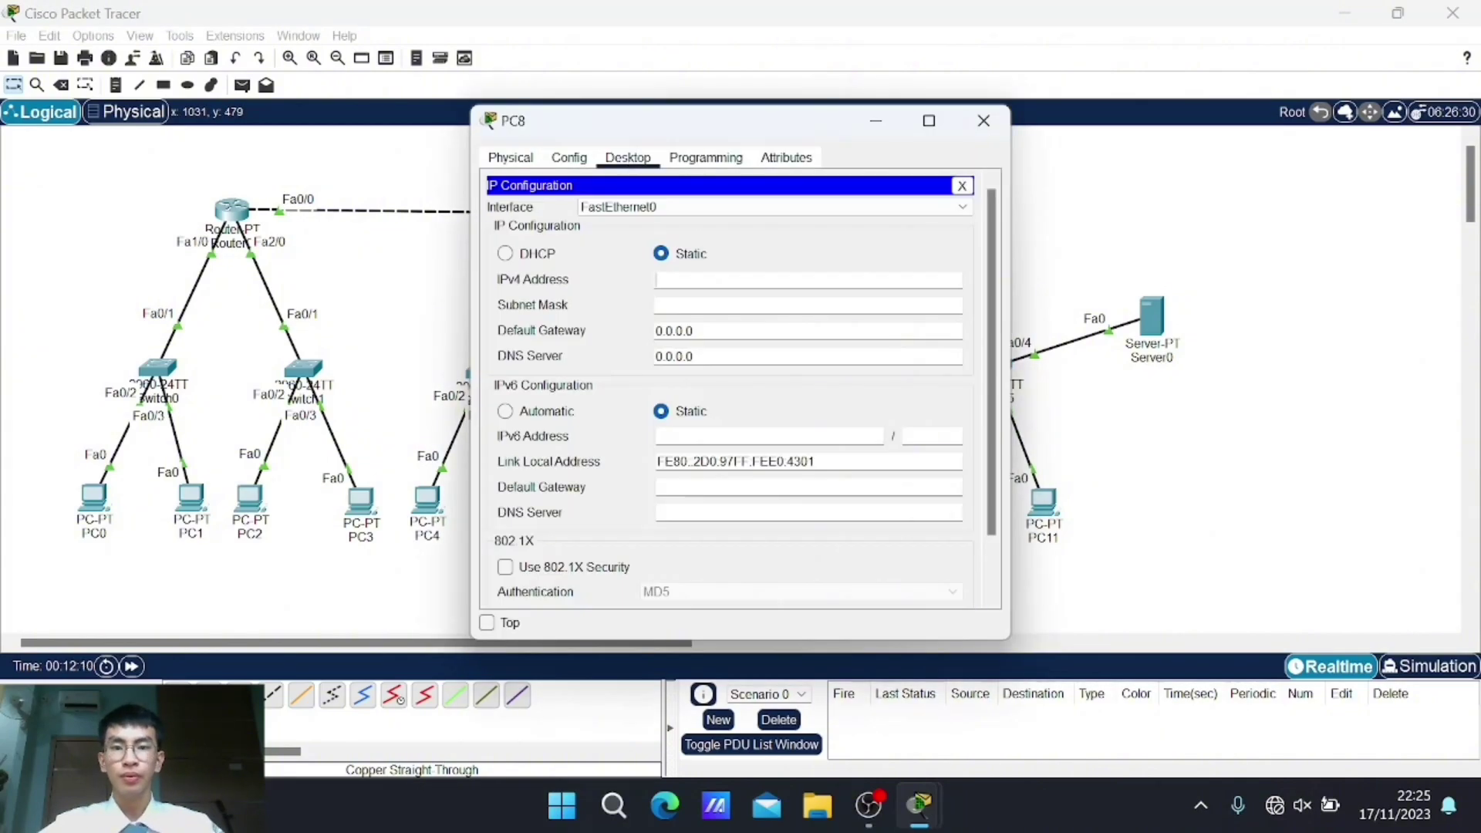
Step: Assign PC8 the static IPv4 address 192.168.14.2 with the default subnet mask and default gateway 192.168.14.1, and fill in its DNS server
{"action": "type", "text": "192.168.14.2"}
{"action": "key", "text": "Tab"}
{"action": "key", "text": "Tab"}
{"action": "type", "text": "192.168.14.1"}
{"action": "key", "text": "Tab"}
{"action": "type", "text": "192.16"}
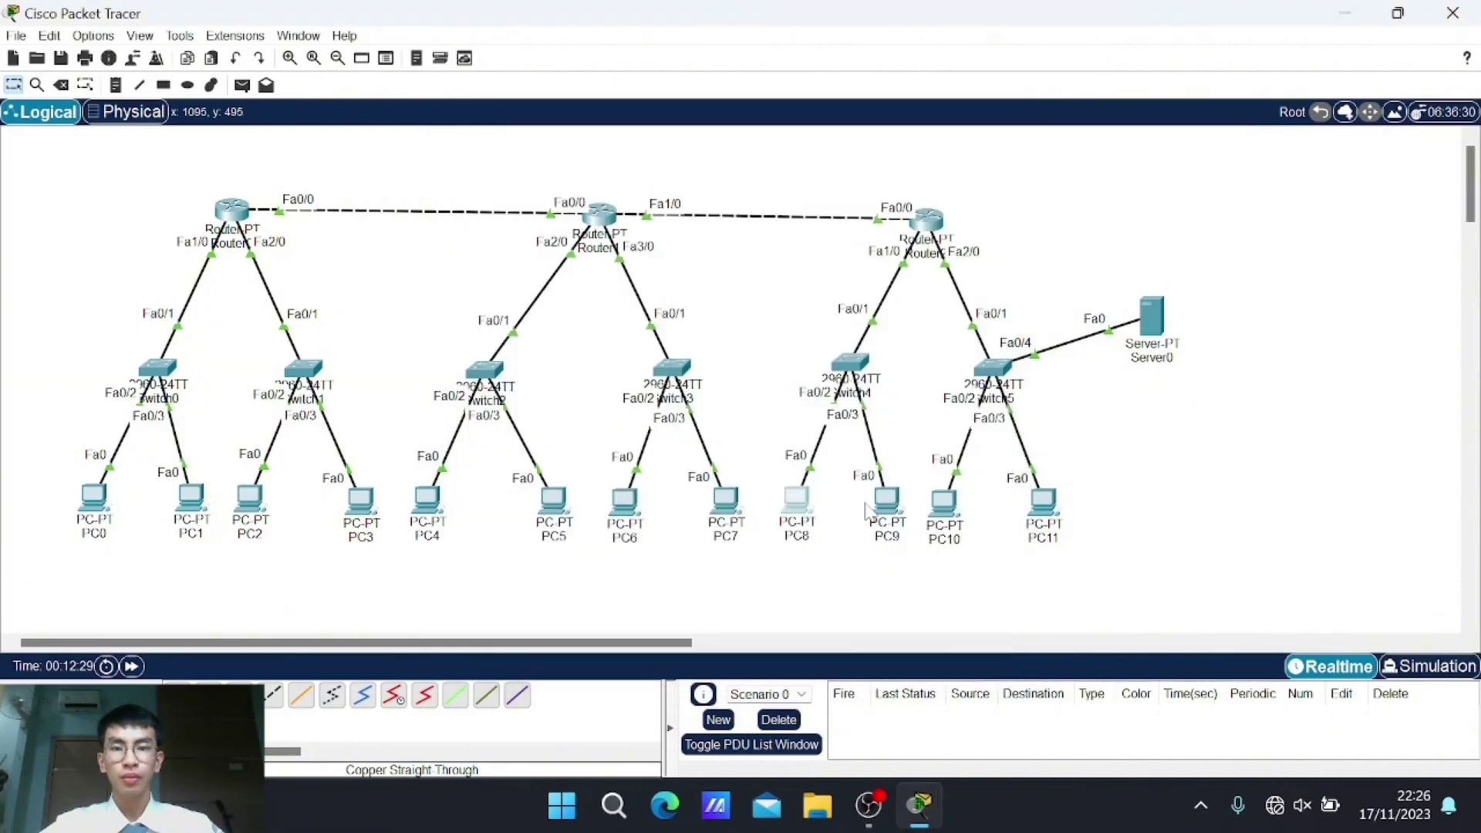
Step: Assign PC9 the static IPv4 address 192.168.14.3 with the default subnet mask and default gateway 192.168.14.1, and fill in its DNS server
{"action": "left_click", "coordinate": [876, 497]}
{"action": "left_click", "coordinate": [529, 215]}
{"action": "type", "text": "192.168.14.3"}
{"action": "key", "text": "Tab"}
{"action": "key", "text": "Tab"}
{"action": "type", "text": "192.168.14.1"}
{"action": "key", "text": "Tab"}
{"action": "type", "text": "192.168.14"}
{"action": "left_click", "coordinate": [984, 121]}
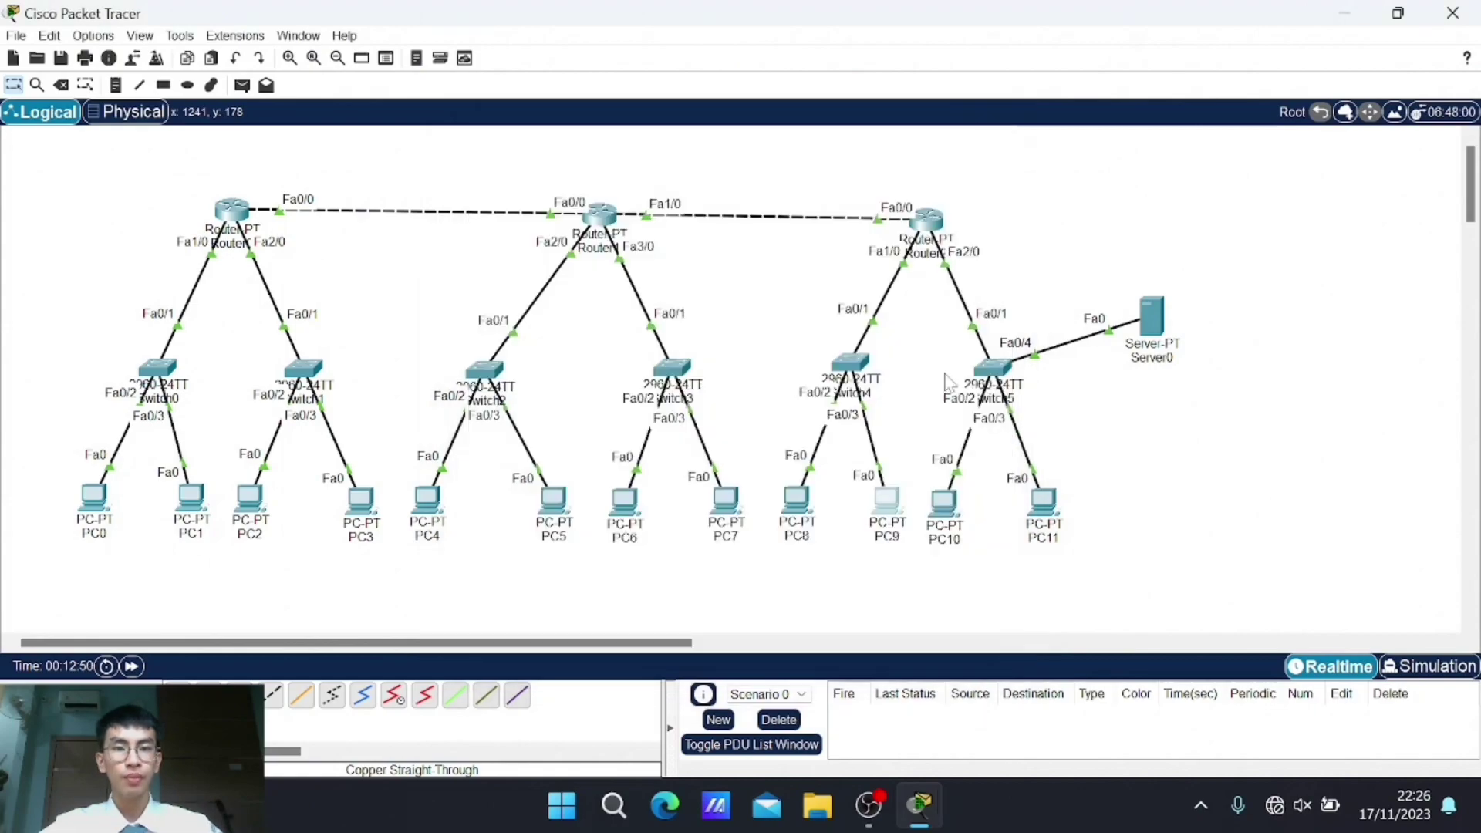
Step: Open PC10's IP configuration and assign it the static IPv4 address 192.168.15.3 with subnet mask 255.255.255.0
{"action": "left_click", "coordinate": [948, 509]}
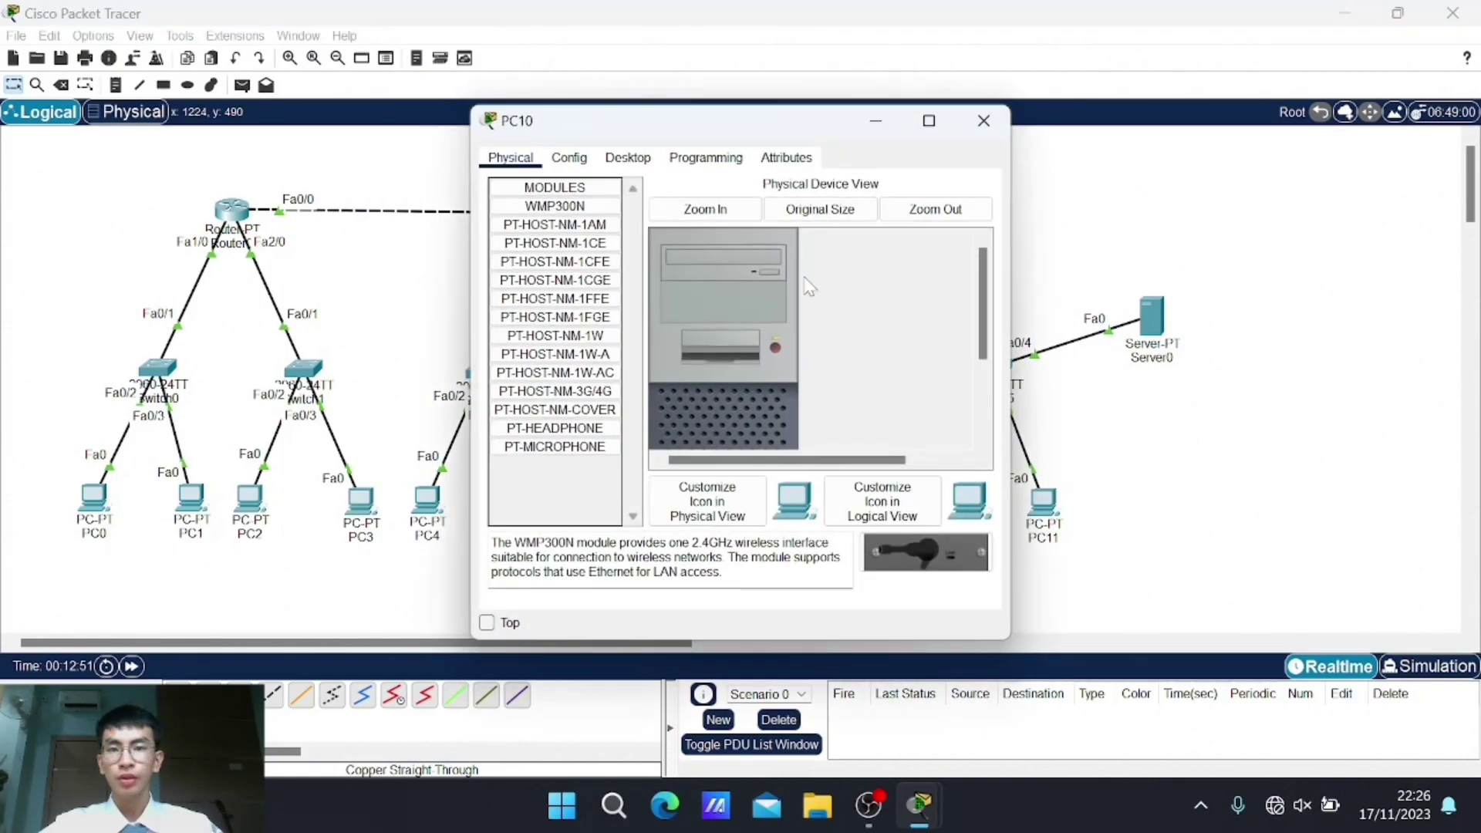
{"action": "left_click", "coordinate": [627, 158]}
{"action": "left_click", "coordinate": [562, 207]}
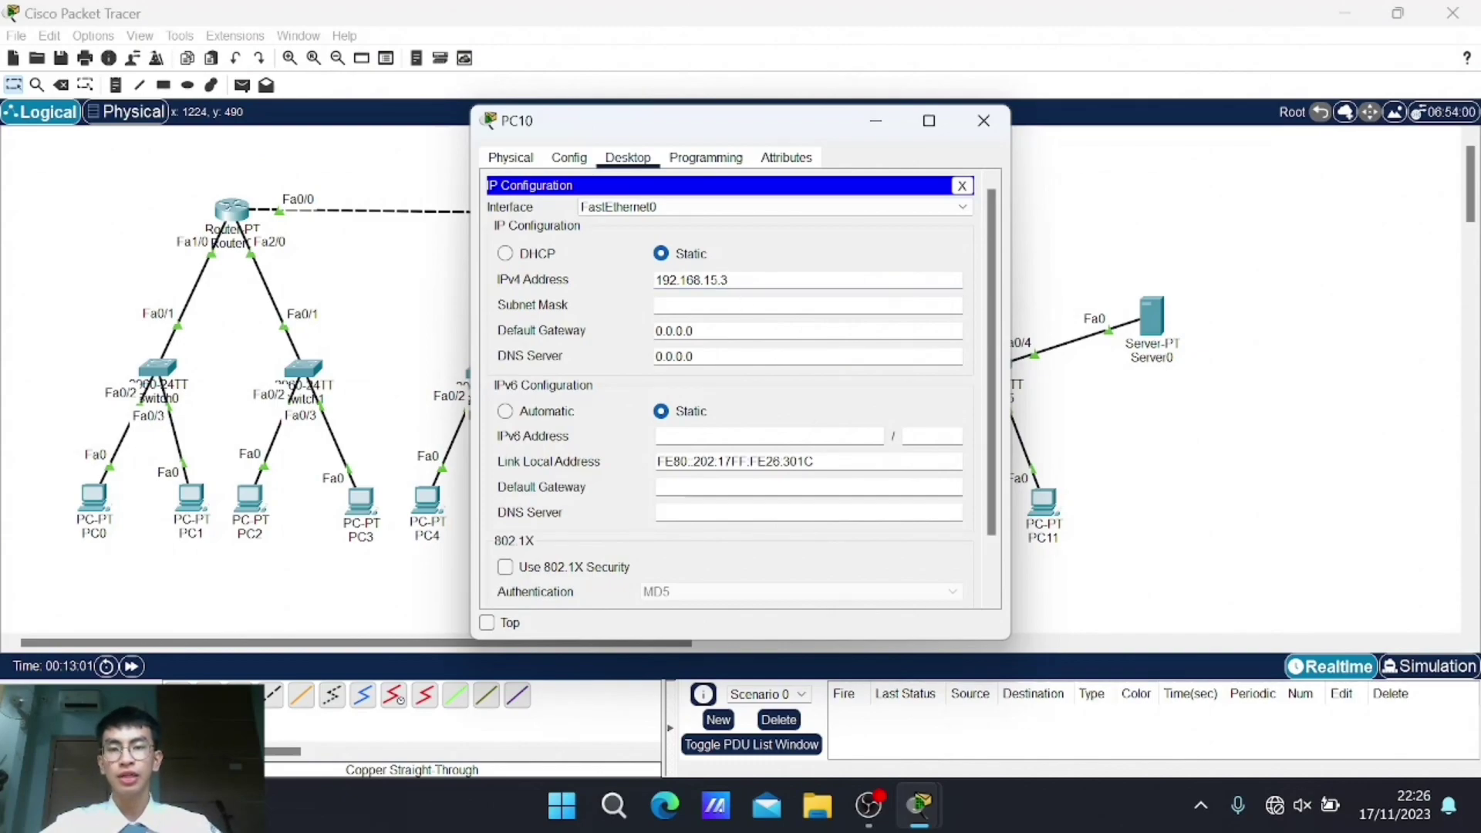
{"action": "left_click", "coordinate": [771, 280]}
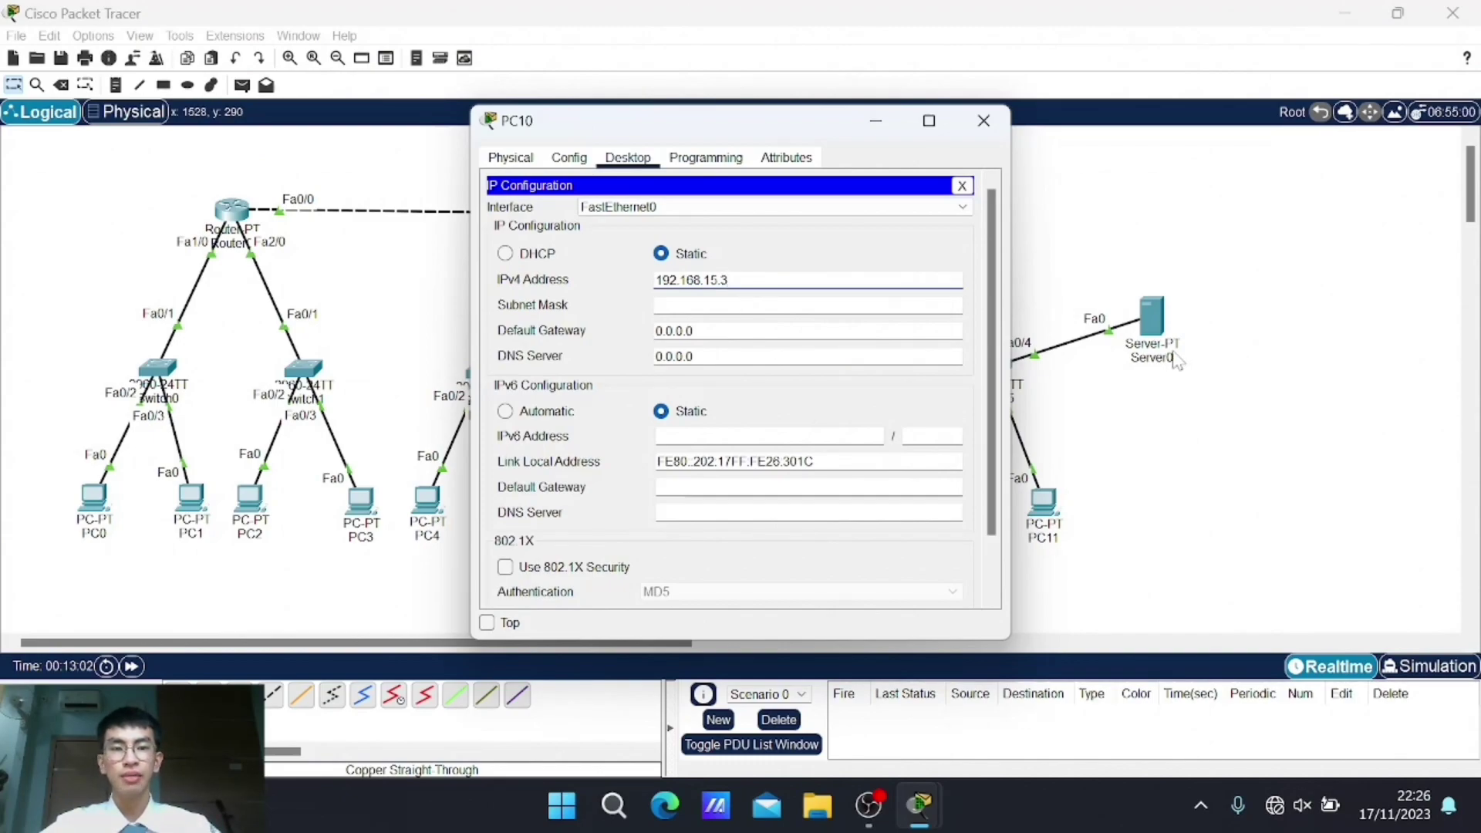
{"action": "left_click", "coordinate": [837, 307]}
Step: Set PC10's default gateway to 192.168.15.1 and its DNS server to 192.168.15.2, and close its window
{"action": "key", "text": "Tab"}
{"action": "type", "text": "192.168.15.1"}
{"action": "key", "text": "Tab"}
{"action": "type", "text": "192.168.15.1"}
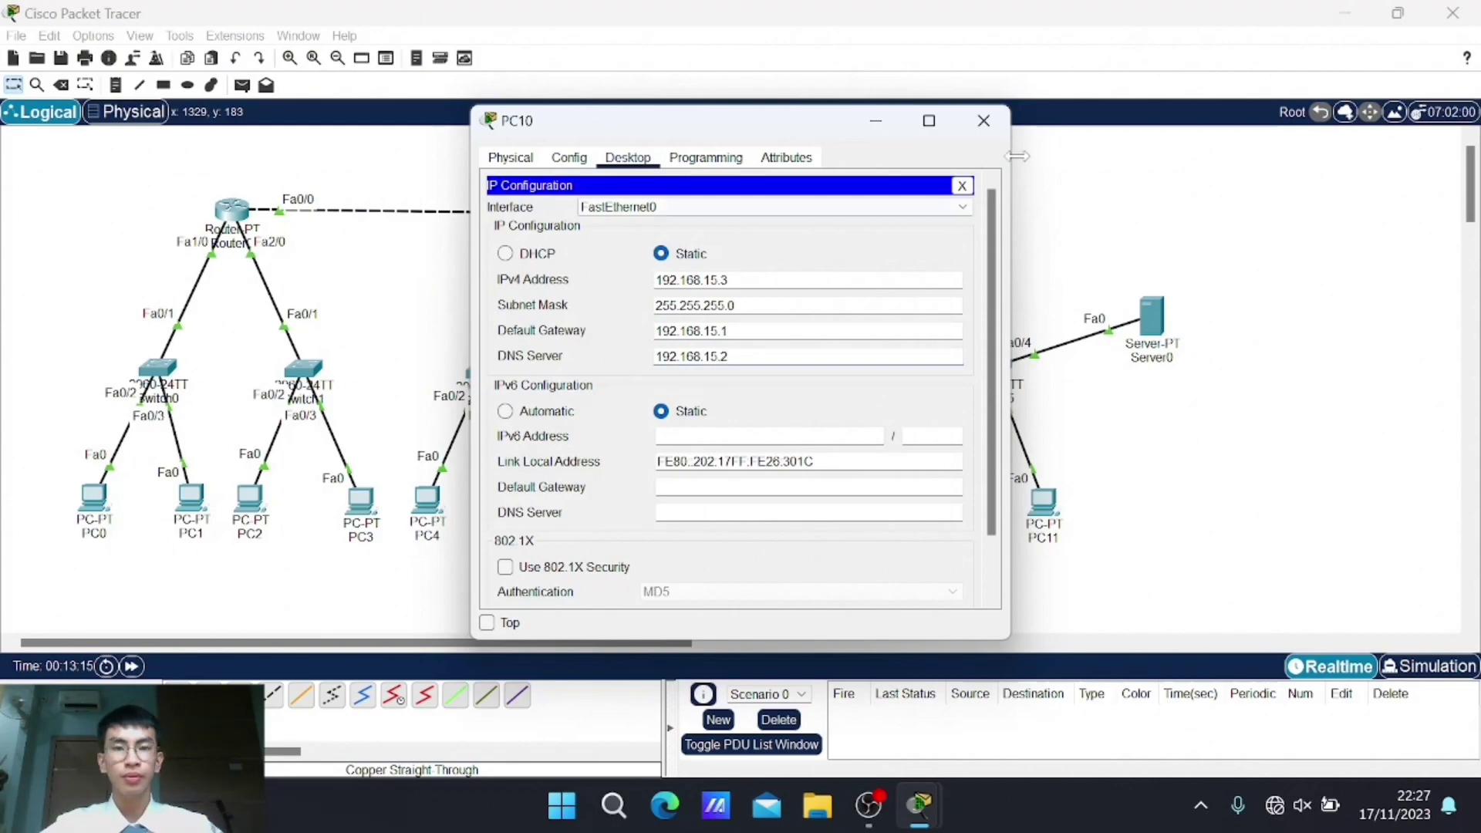
{"action": "left_click", "coordinate": [983, 121]}
Step: Assign PC11 the static IPv4 address 192.168.15.4 with subnet mask 255.255.255.0, default gateway 192.168.15.1 and DNS server 192.168.15.2
{"action": "left_click", "coordinate": [1042, 503]}
{"action": "left_click", "coordinate": [806, 280]}
{"action": "type", "text": "192.168.15.4"}
{"action": "key", "text": "Tab"}
{"action": "key", "text": "Tab"}
{"action": "type", "text": "192.168.15.1"}
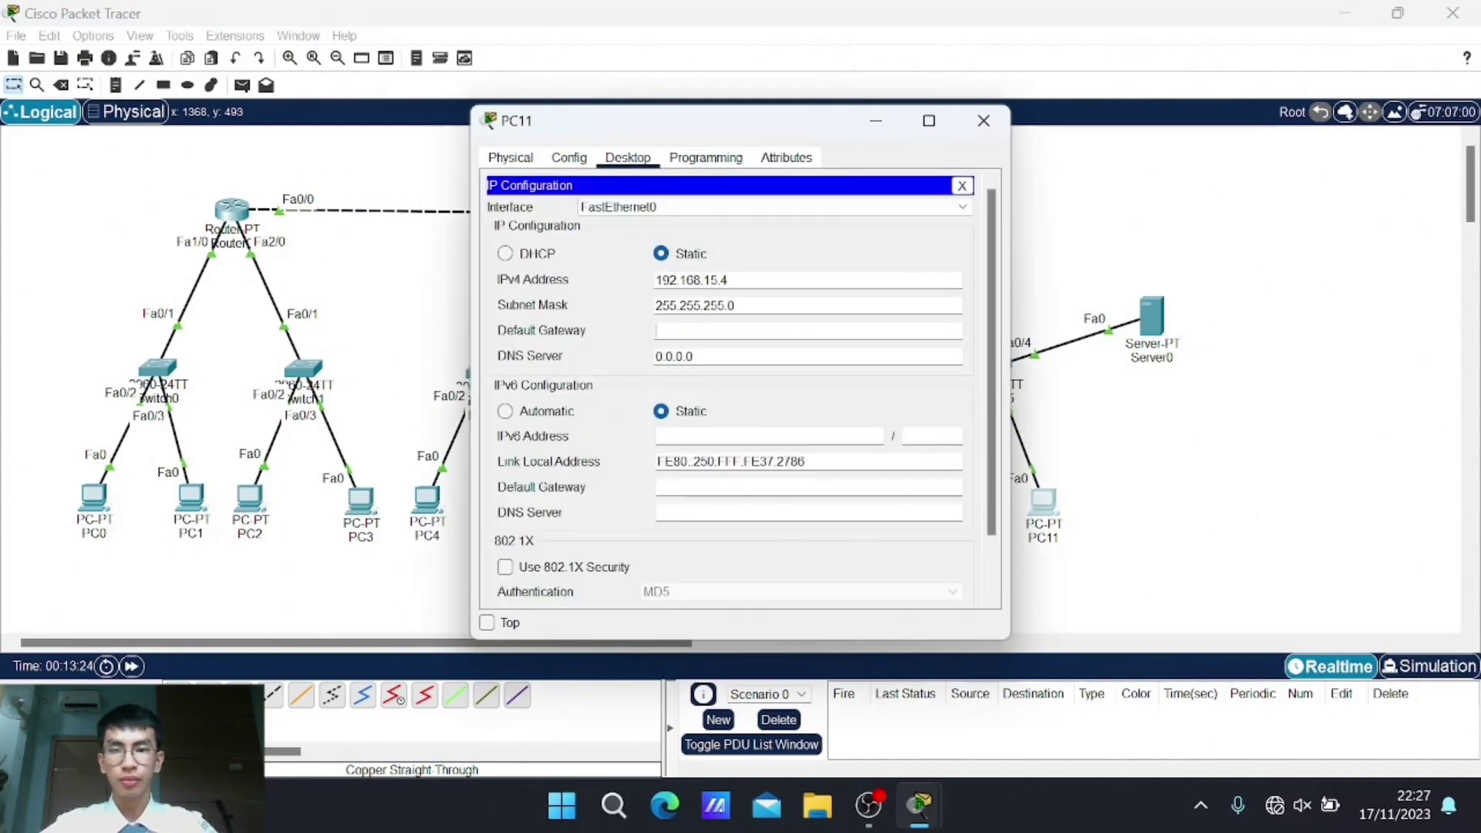
{"action": "key", "text": "Tab"}
{"action": "type", "text": "192.168.1"}
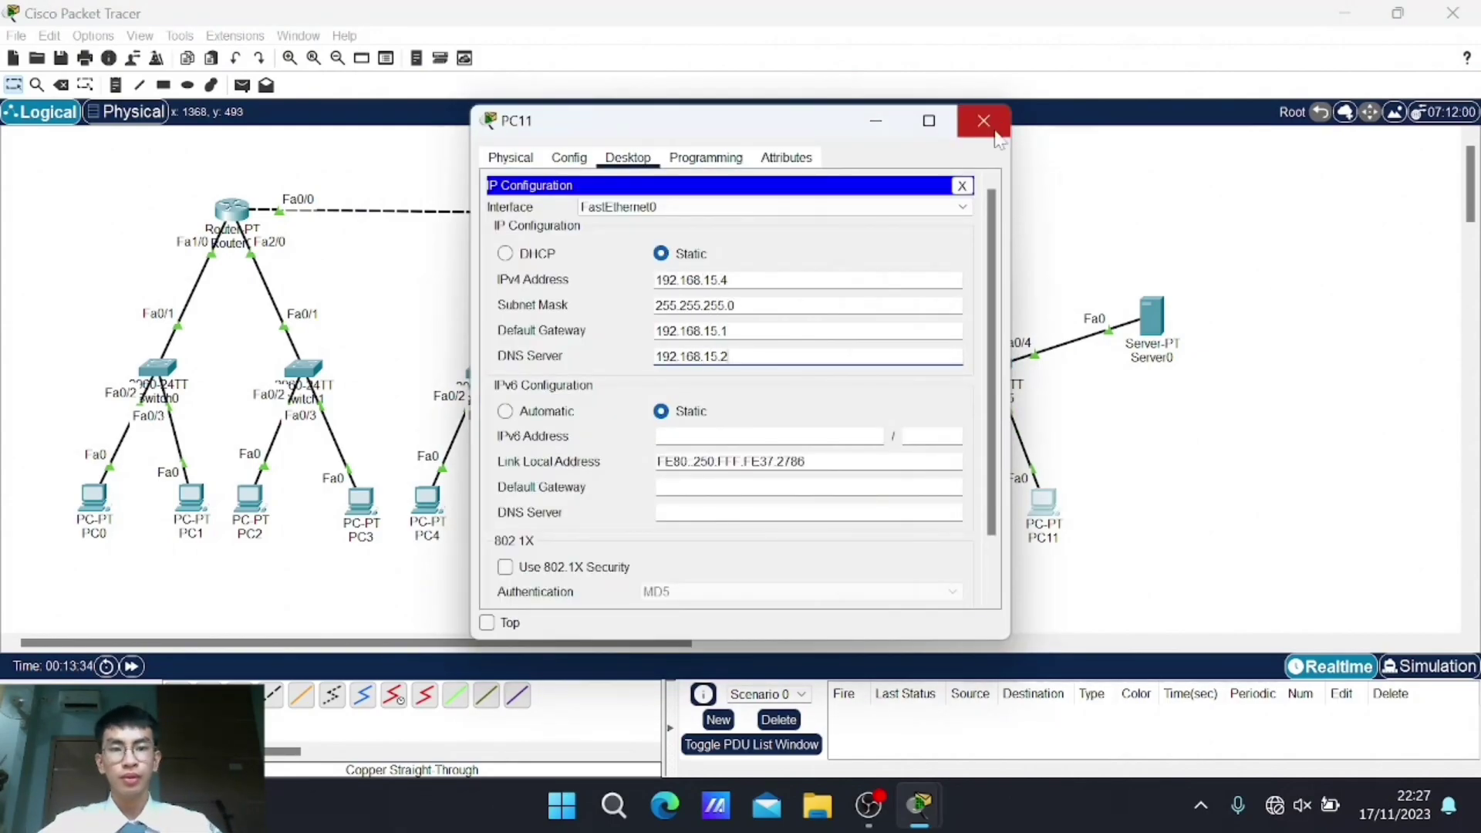
{"action": "left_click", "coordinate": [983, 120]}
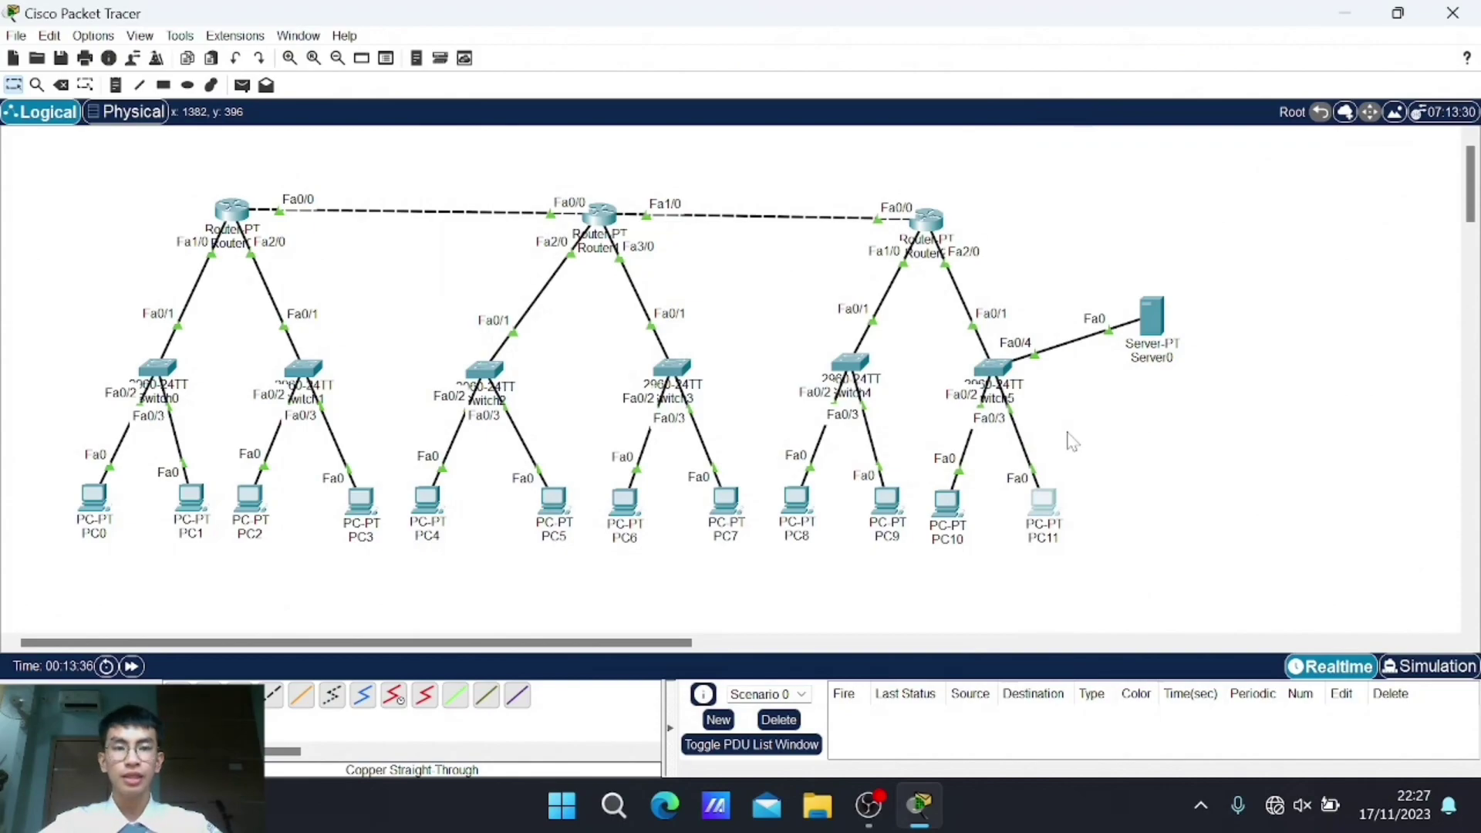
Step: Open Server0's IP configuration and assign it the static IPv4 address 192.168.15.2 with subnet mask 255.255.255.0
{"action": "left_click", "coordinate": [1152, 320]}
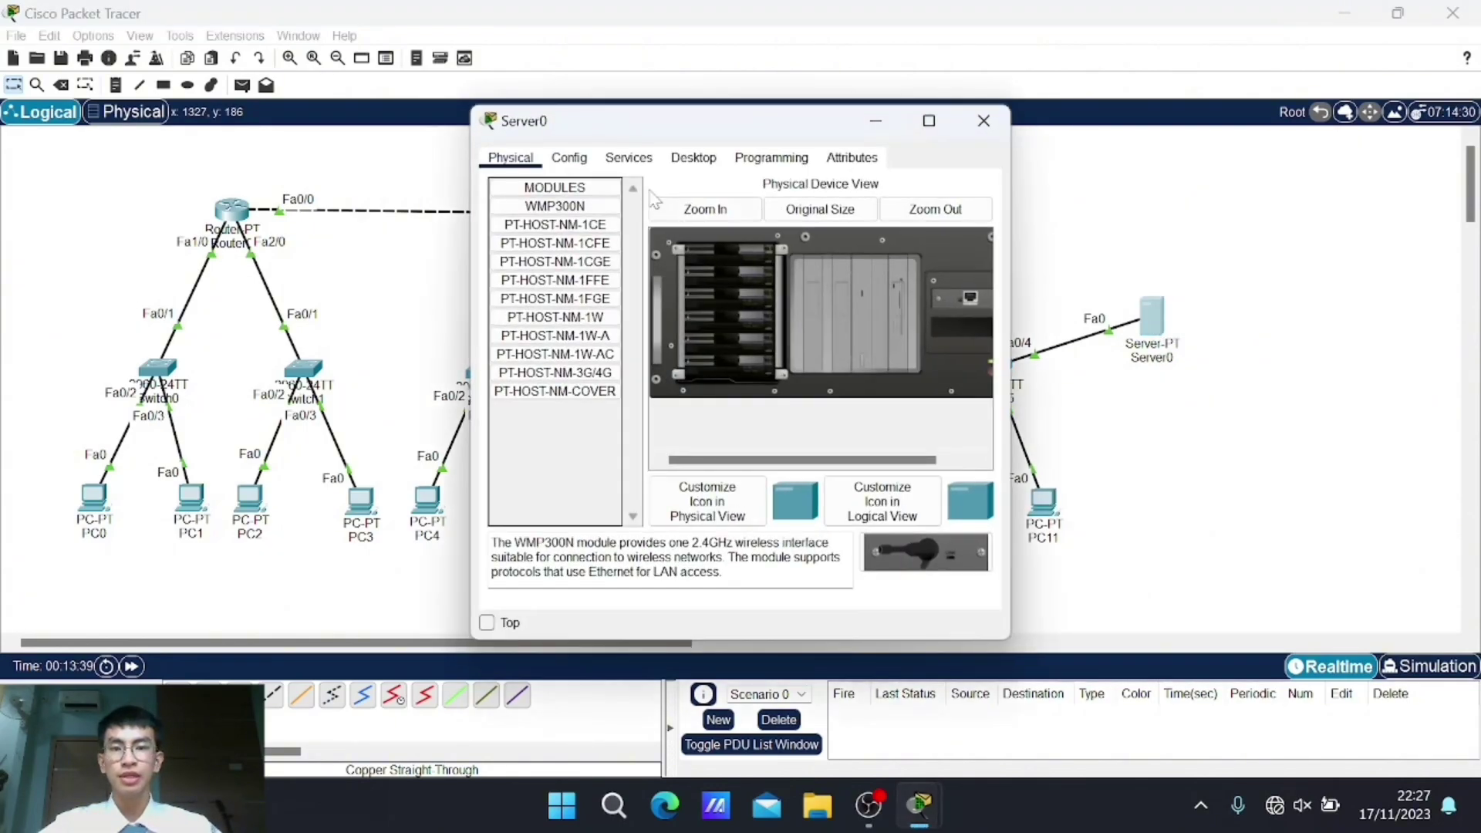
{"action": "left_click", "coordinate": [696, 162]}
{"action": "left_click", "coordinate": [545, 224]}
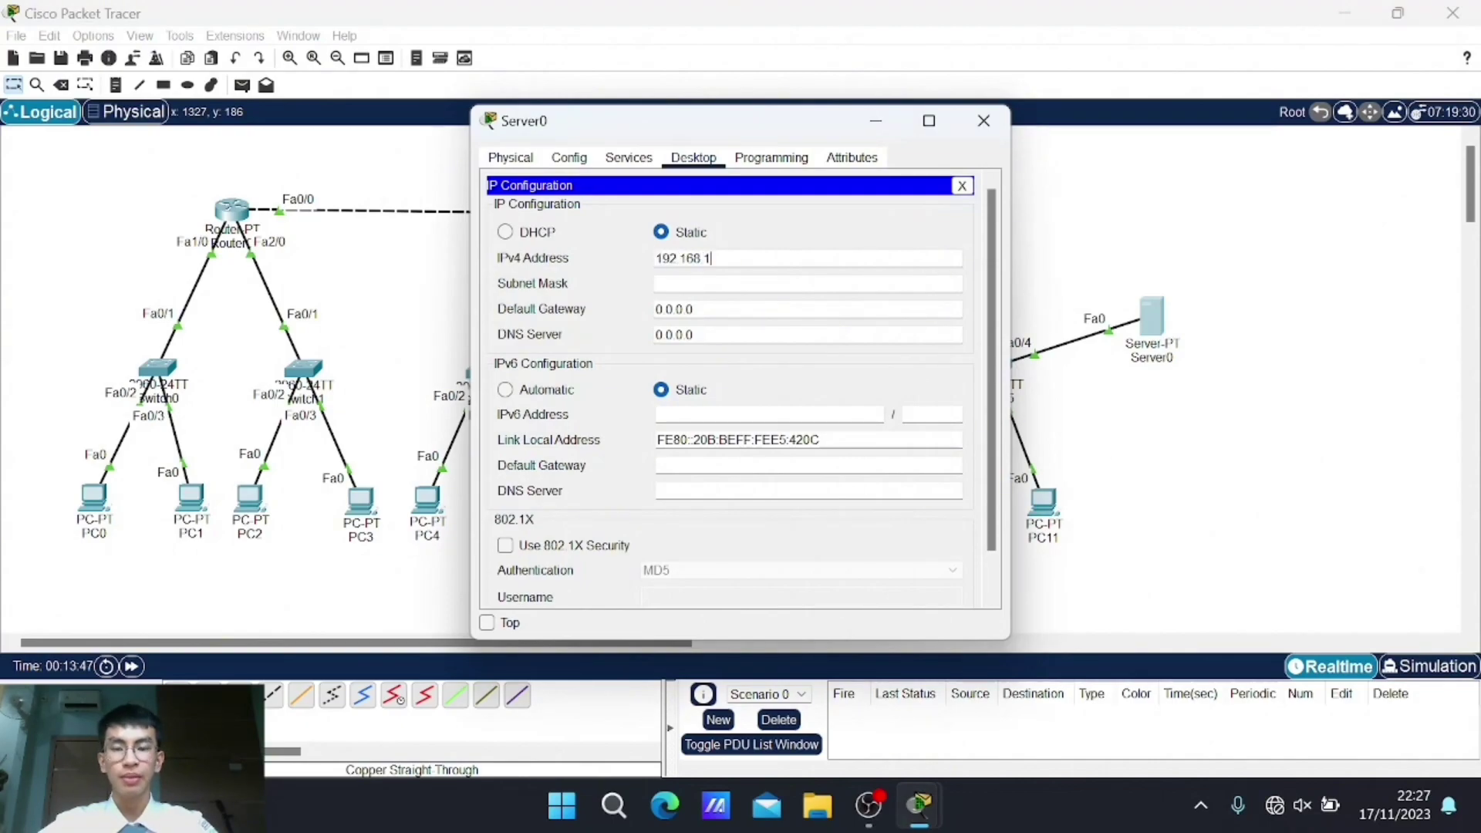
{"action": "type", "text": "2"}
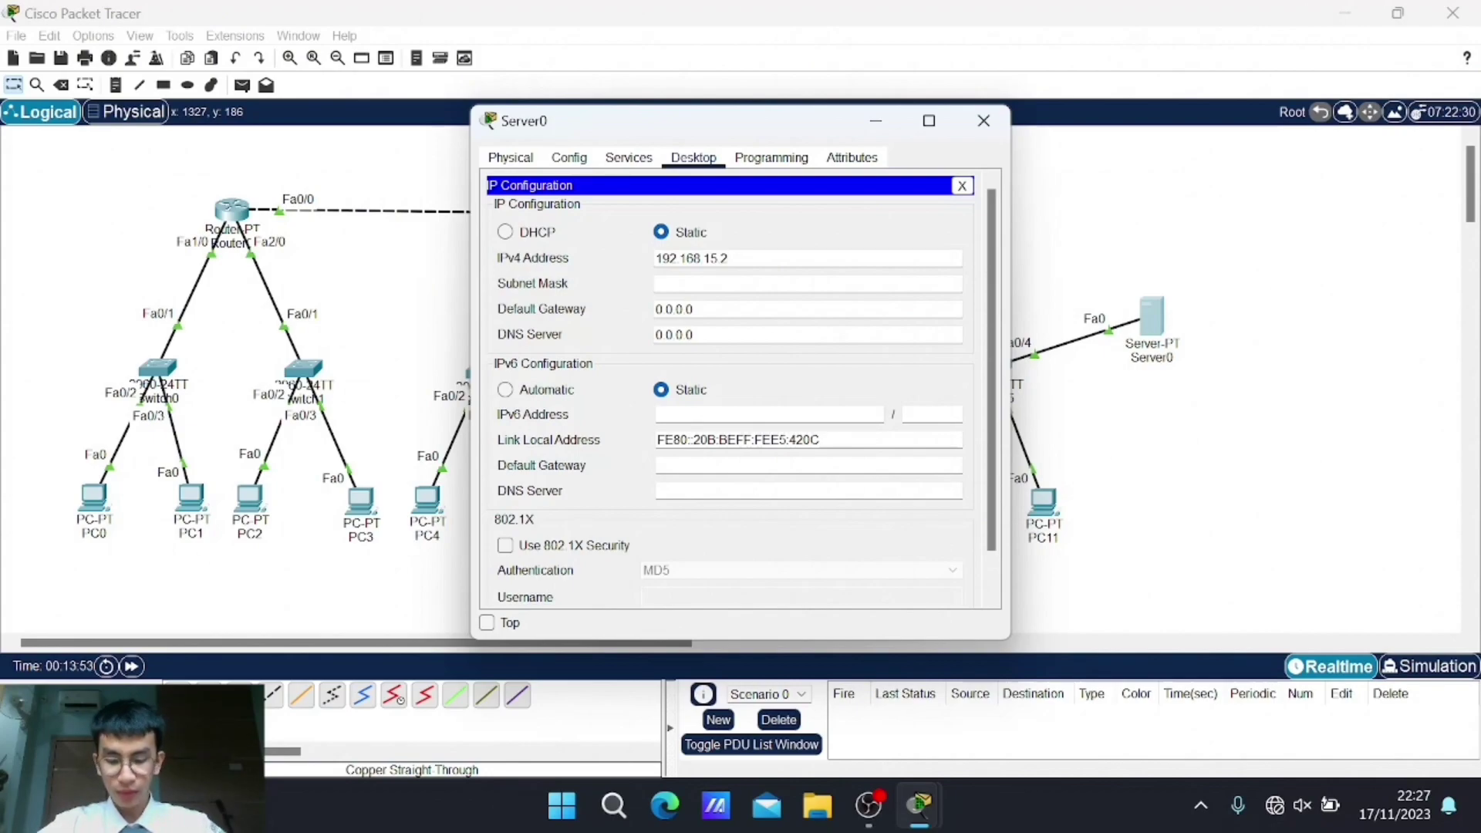
{"action": "left_click", "coordinate": [715, 283]}
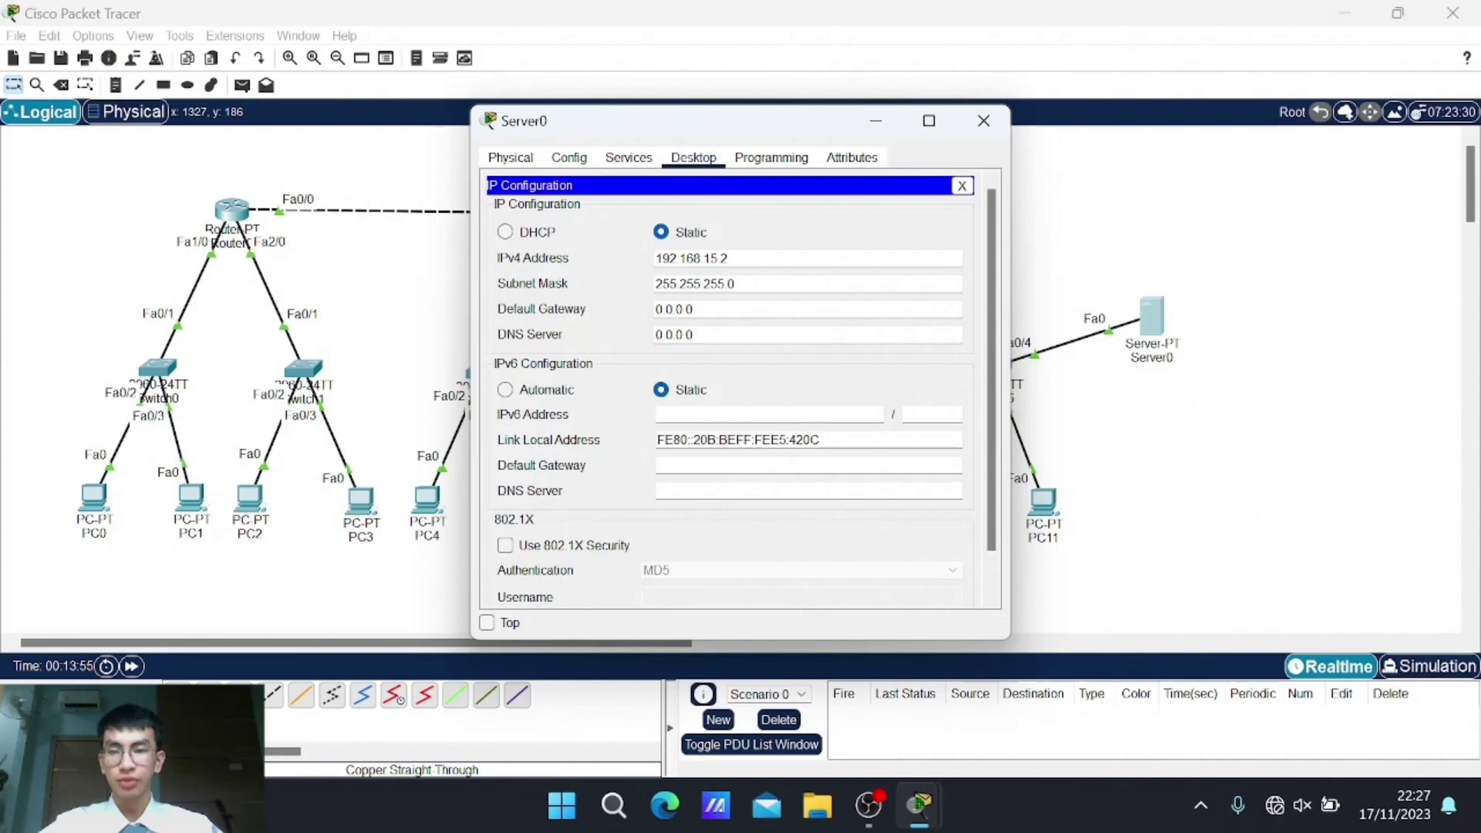
Step: Set Server0's IPv4 default gateway to 192.168.15.1 and close its IP configuration
{"action": "key", "text": "BackSpace"}
{"action": "key", "text": "BackSpace"}
{"action": "key", "text": "BackSpace"}
{"action": "key", "text": "BackSpace"}
{"action": "key", "text": "BackSpace"}
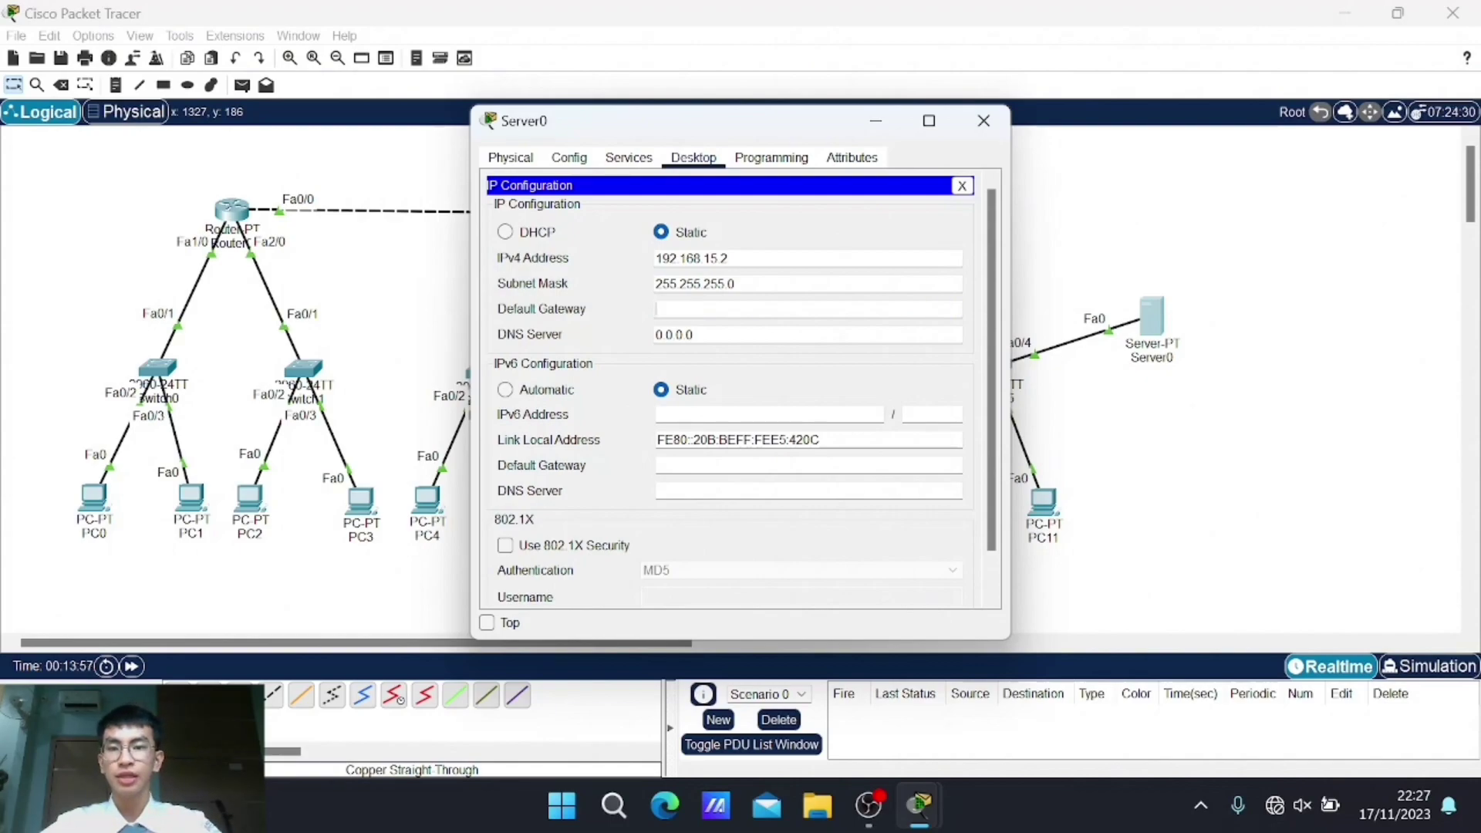
{"action": "type", "text": "192.168.15.1"}
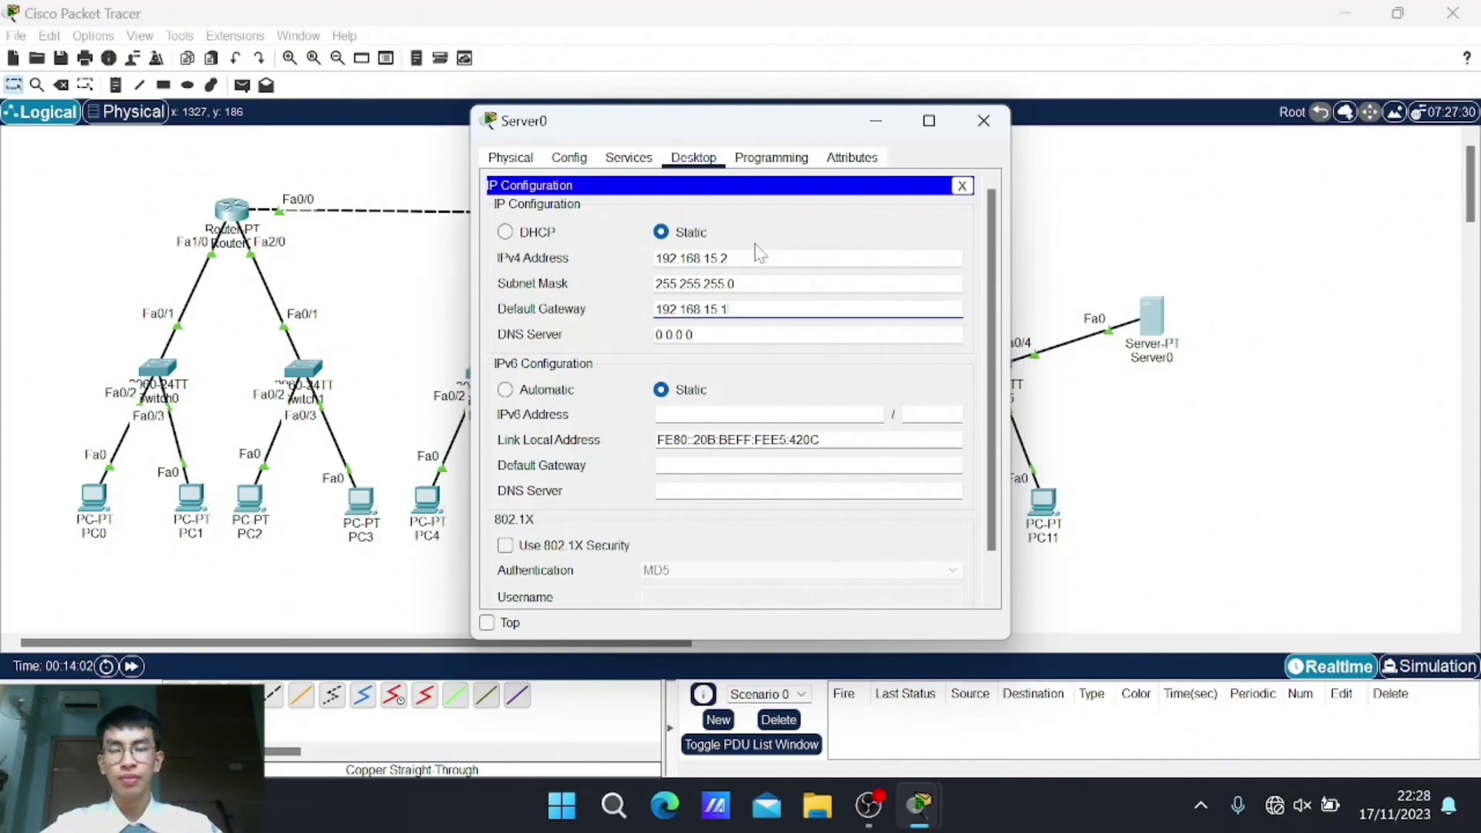
{"action": "left_click", "coordinate": [961, 187]}
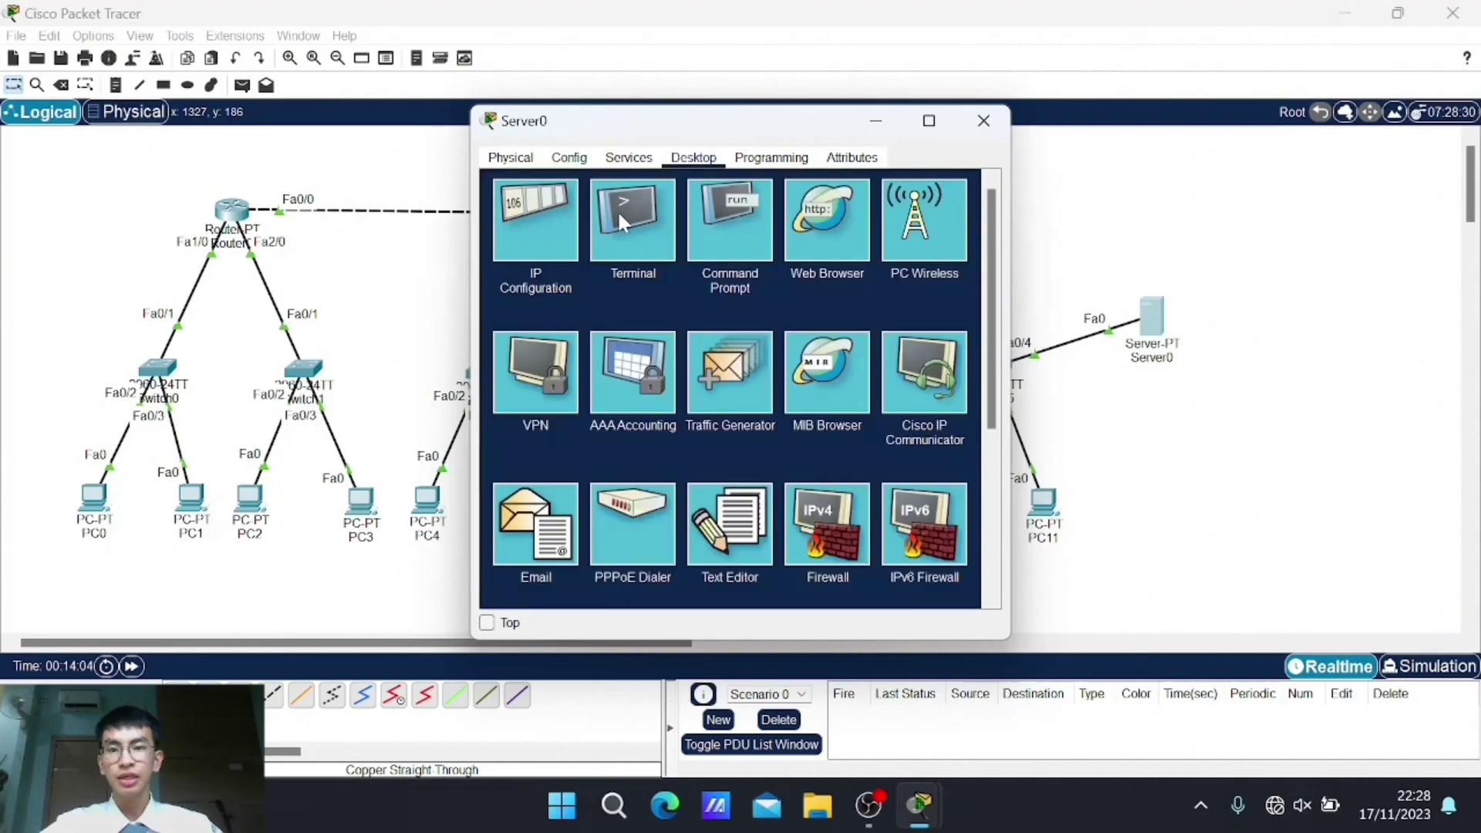
Step: Open the DNS settings in Server0's services and turn the DNS service on
{"action": "left_click", "coordinate": [629, 162]}
{"action": "left_click", "coordinate": [593, 287]}
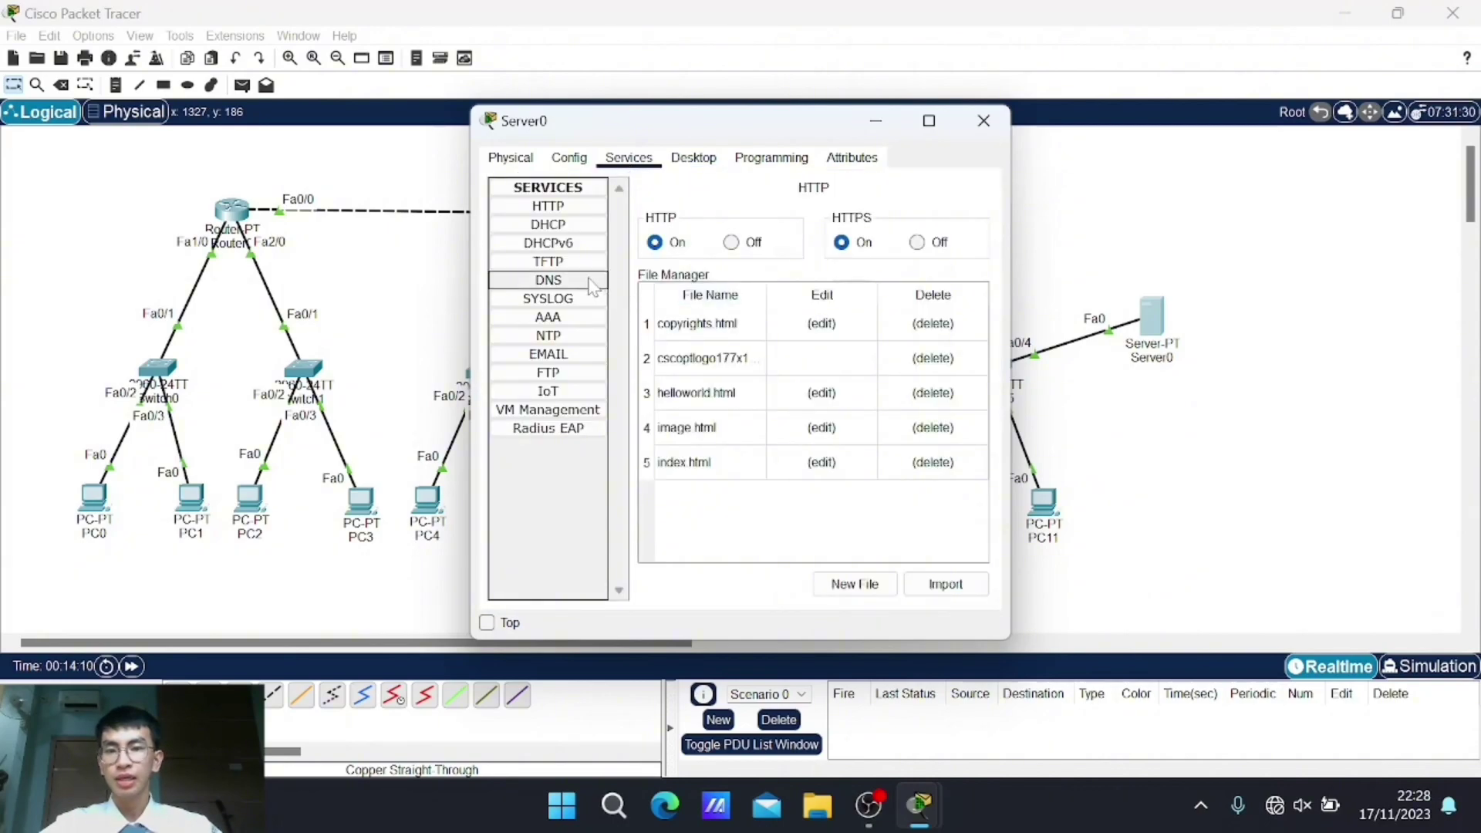
{"action": "left_click", "coordinate": [764, 220]}
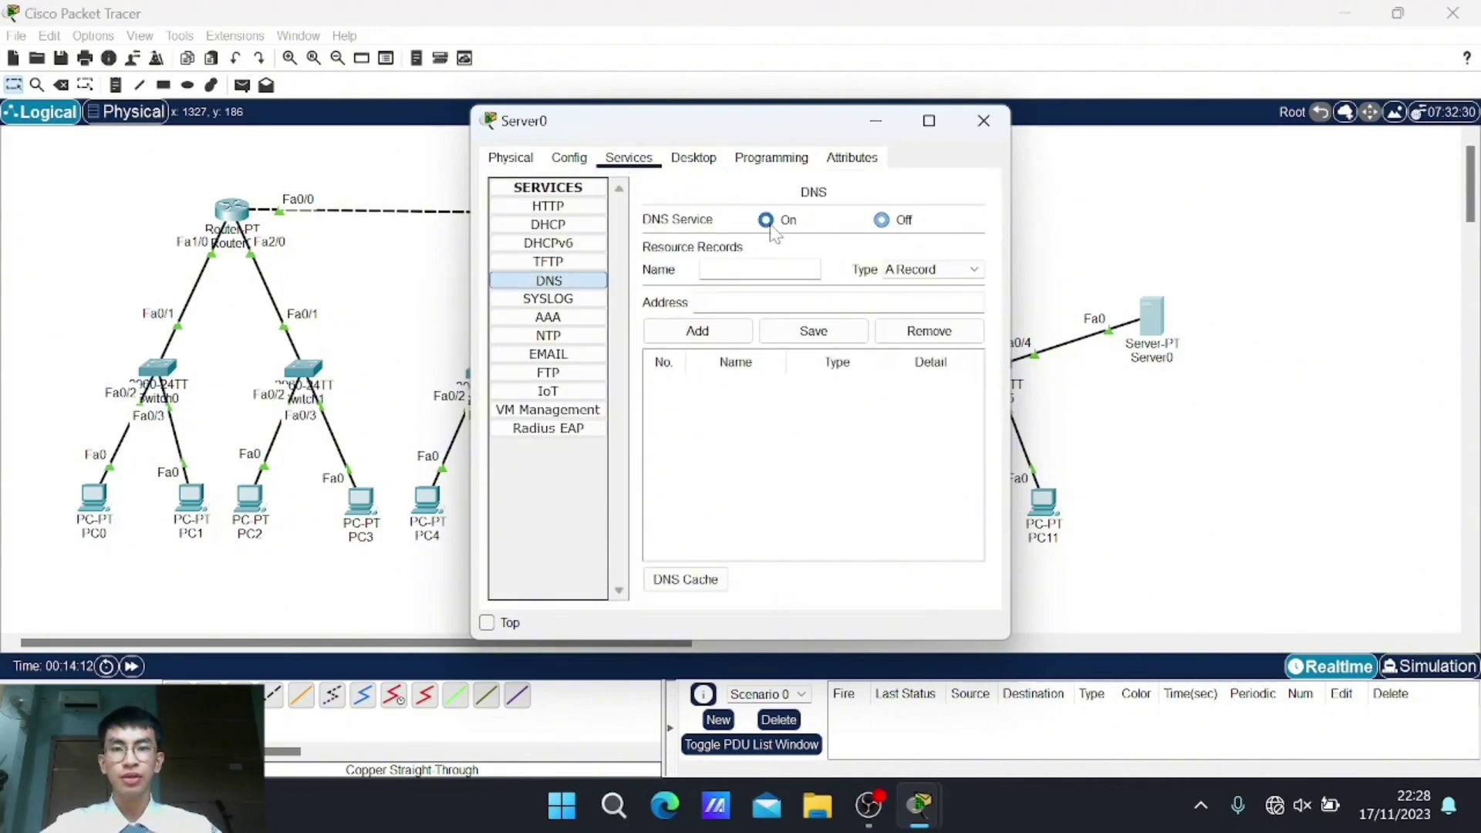
Step: Add a DNS A record on Server0 that maps the name yupri.com to the address 192.168.15.2
{"action": "left_click", "coordinate": [762, 287]}
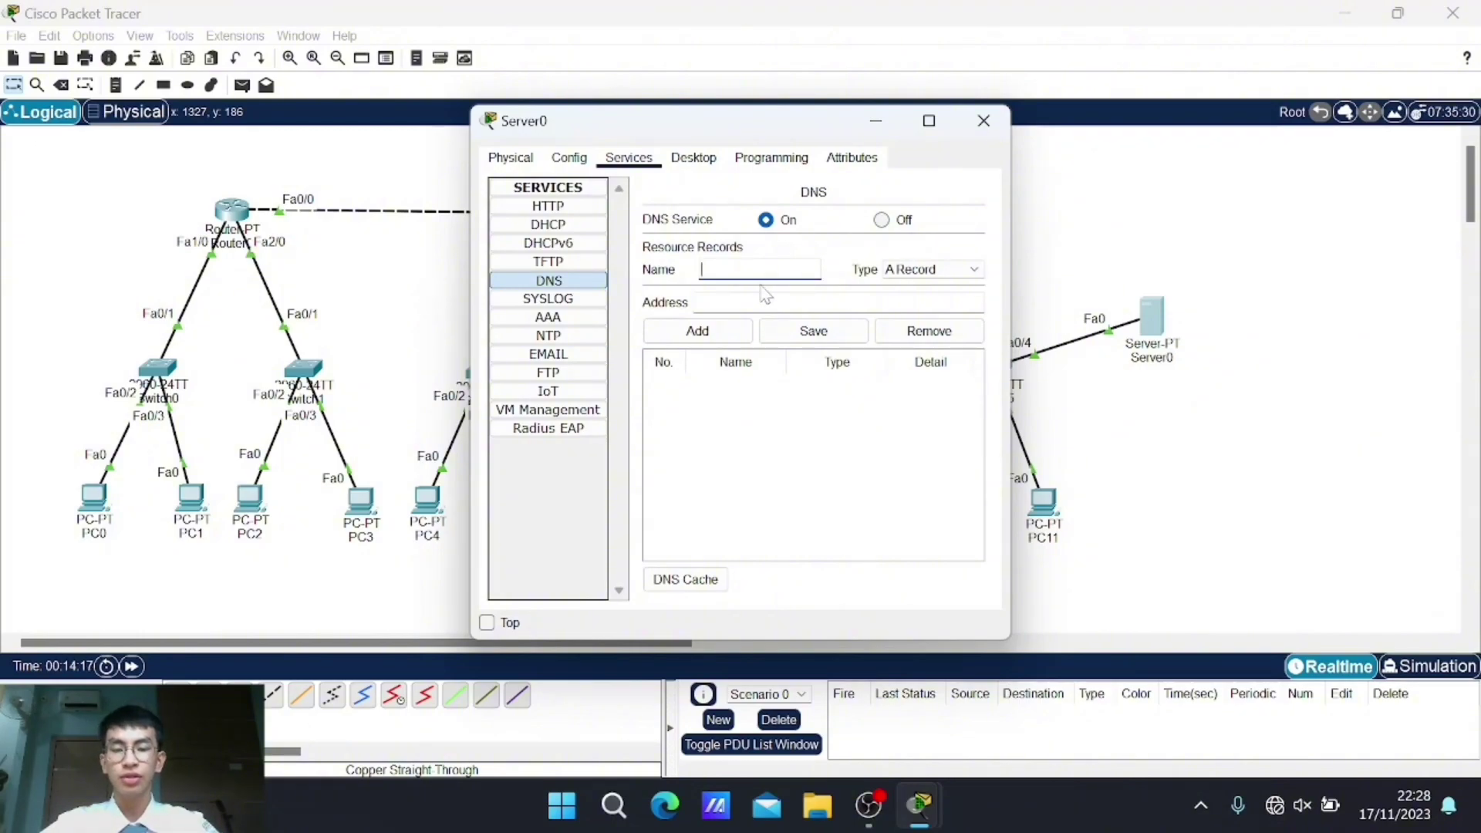
{"action": "type", "text": "yupn.com"}
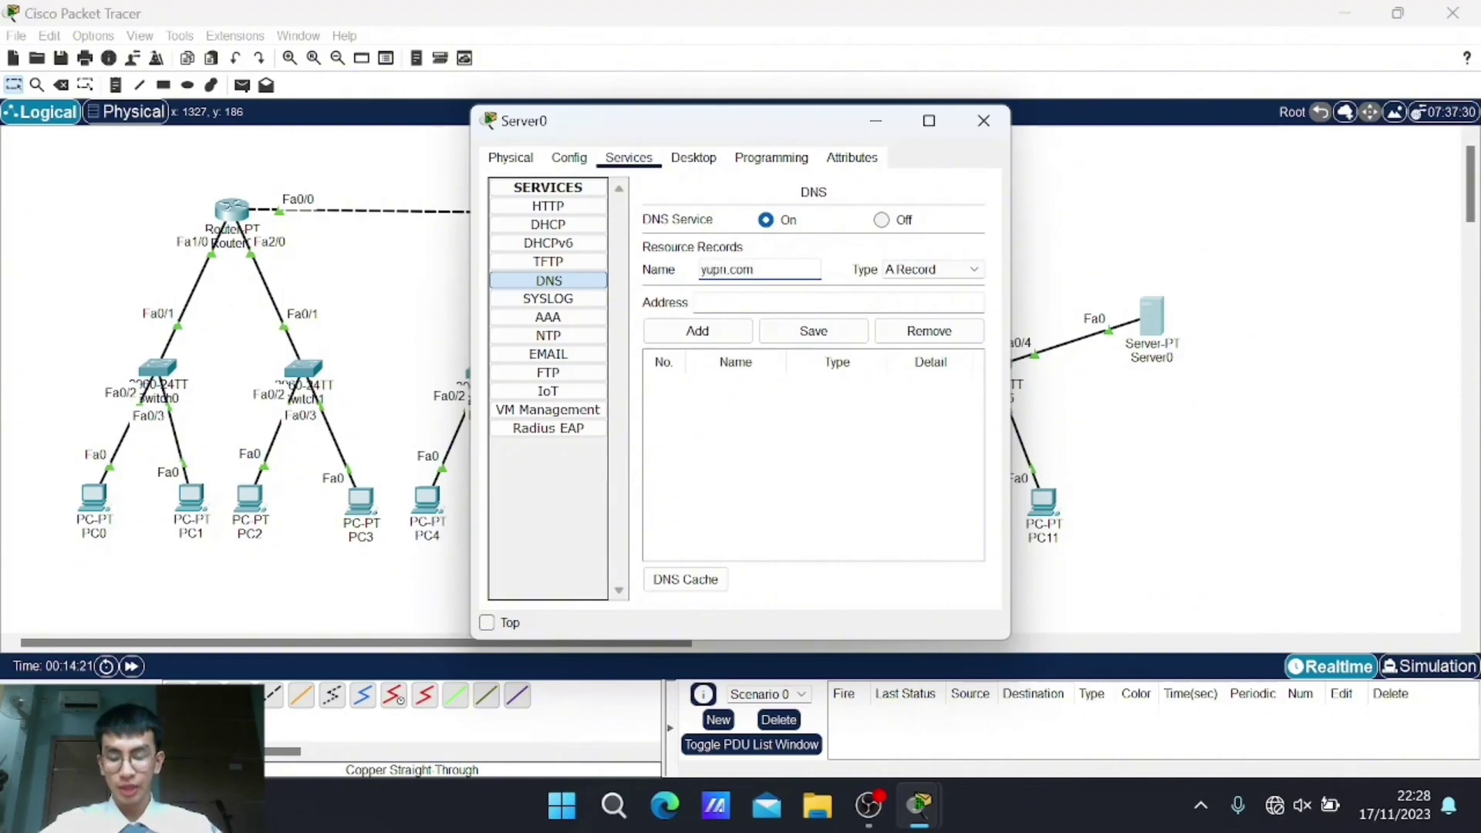
{"action": "left_click", "coordinate": [698, 302]}
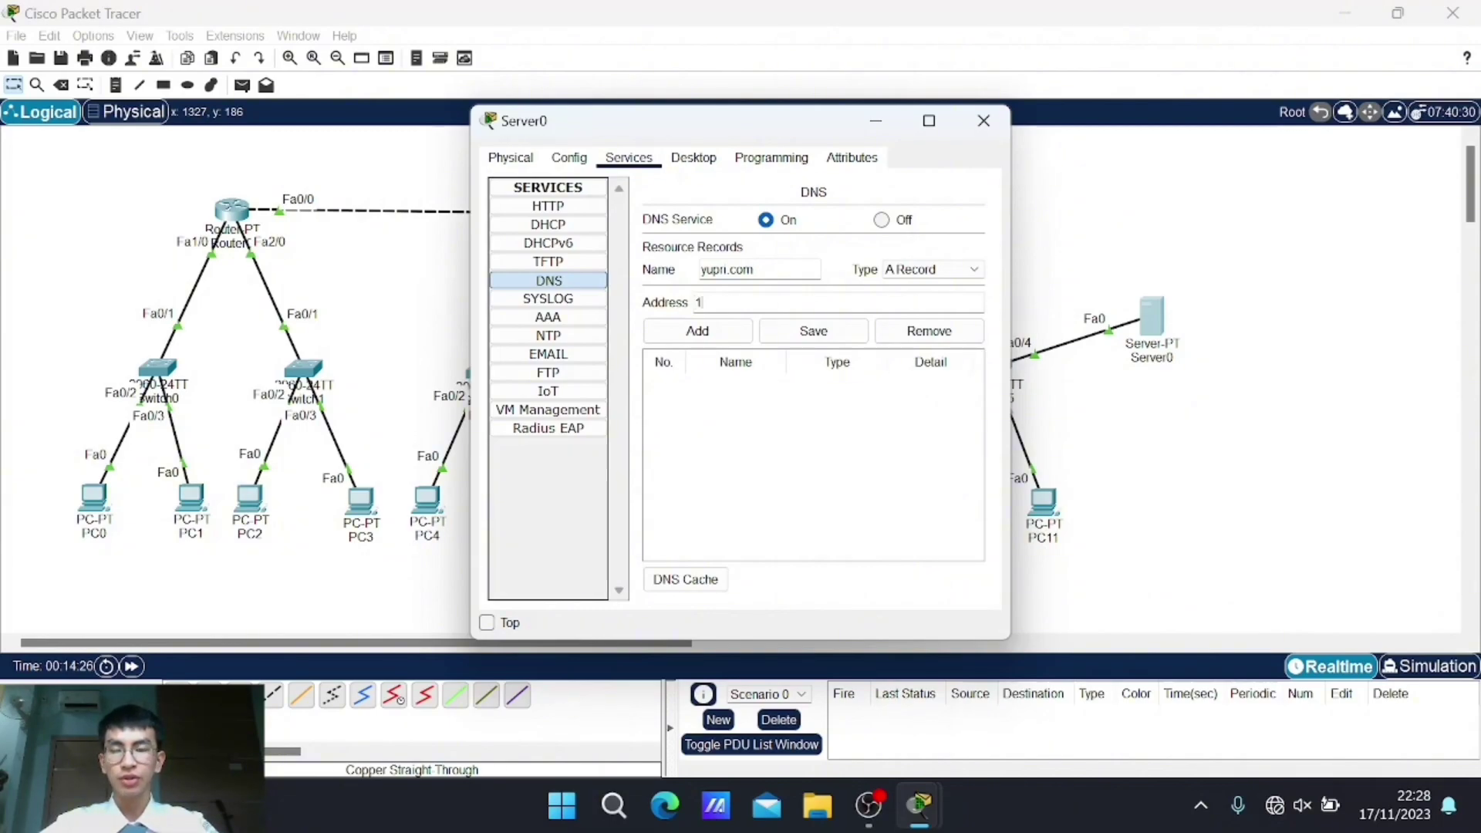
{"action": "type", "text": "192.168.15.2"}
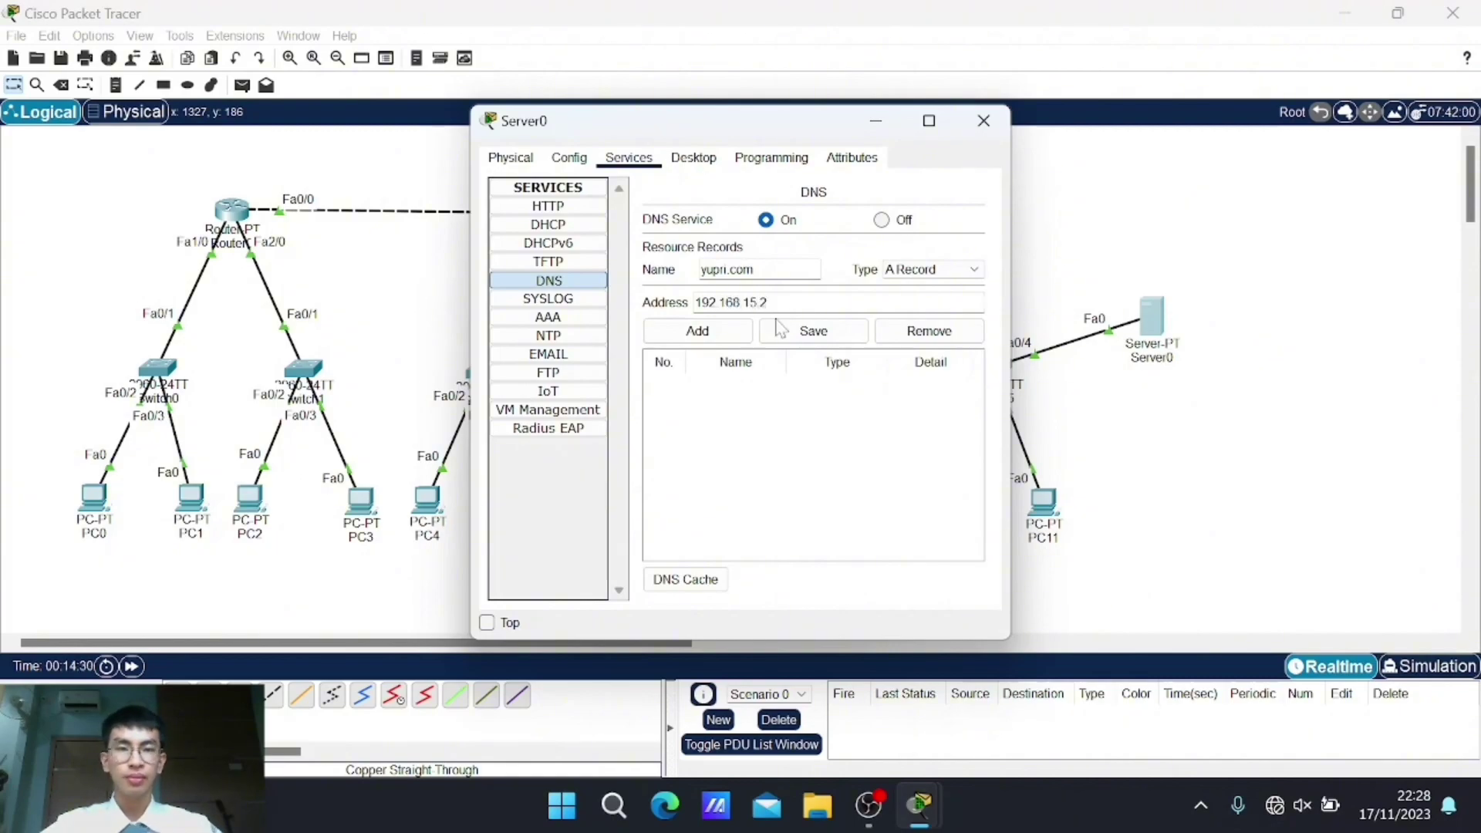
{"action": "left_click", "coordinate": [778, 328]}
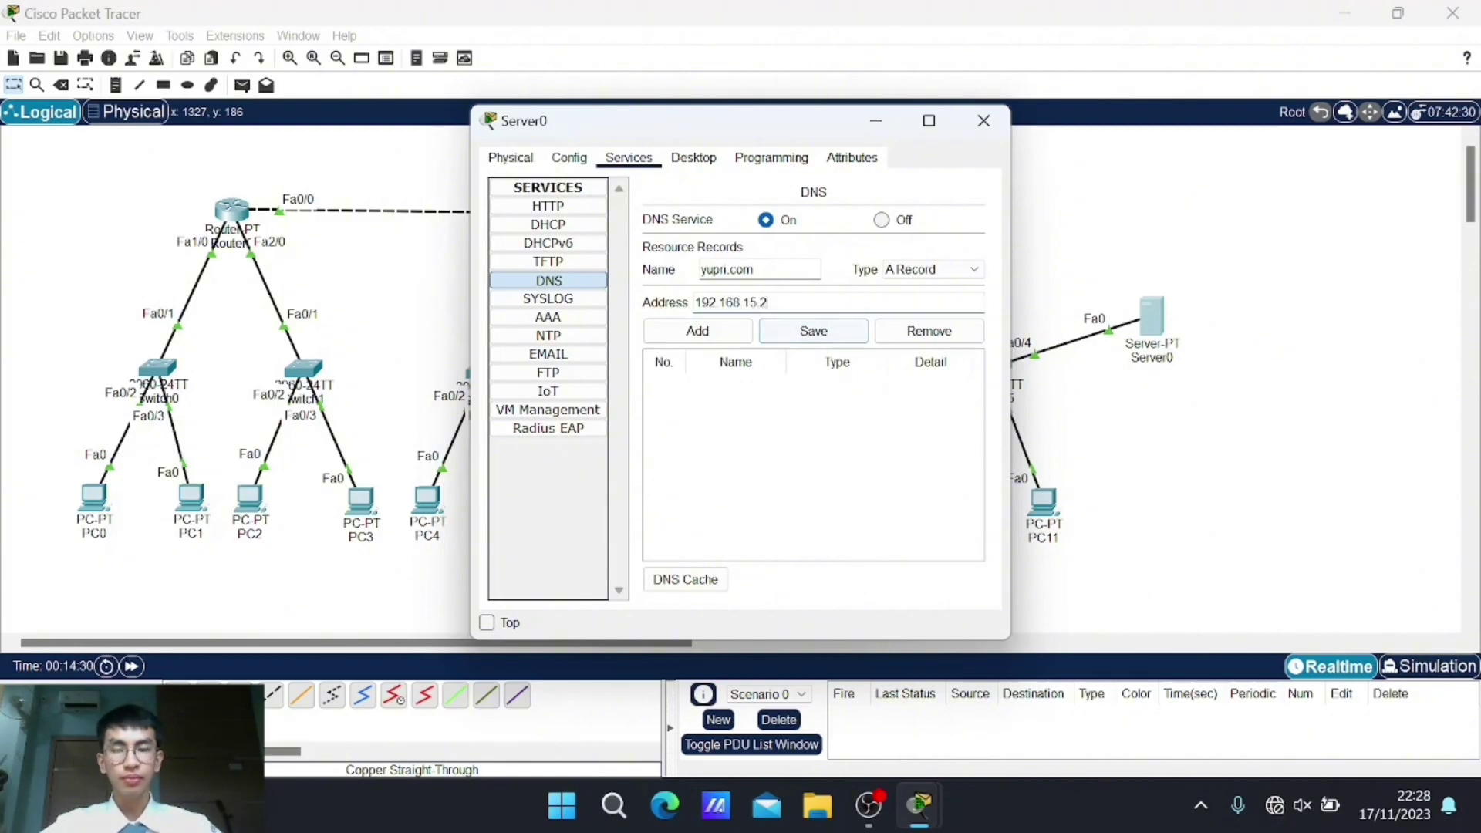
{"action": "left_click", "coordinate": [698, 331]}
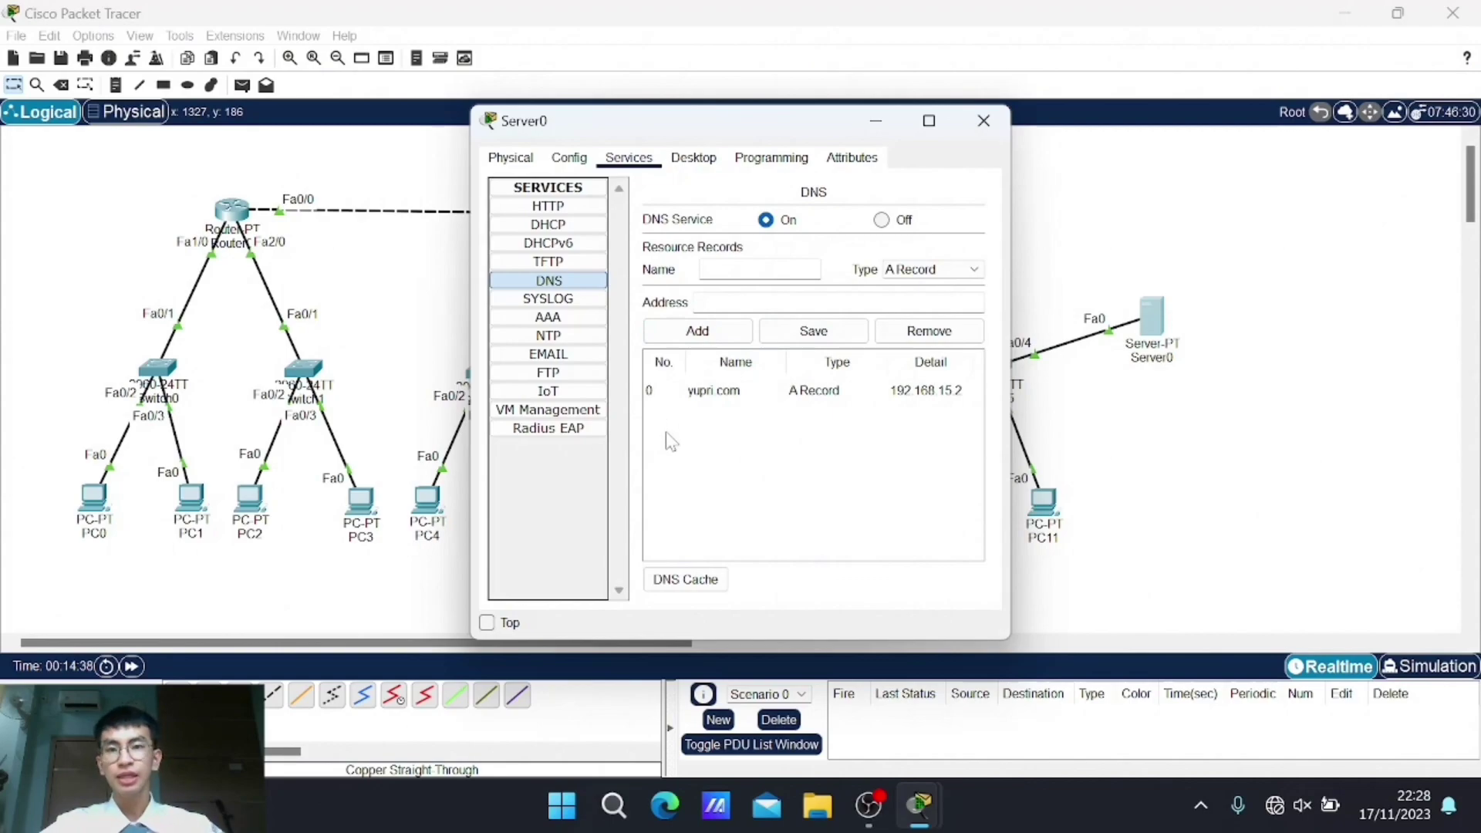
Step: Open the IPv4 firewall settings on Server0
{"action": "left_click", "coordinate": [698, 163]}
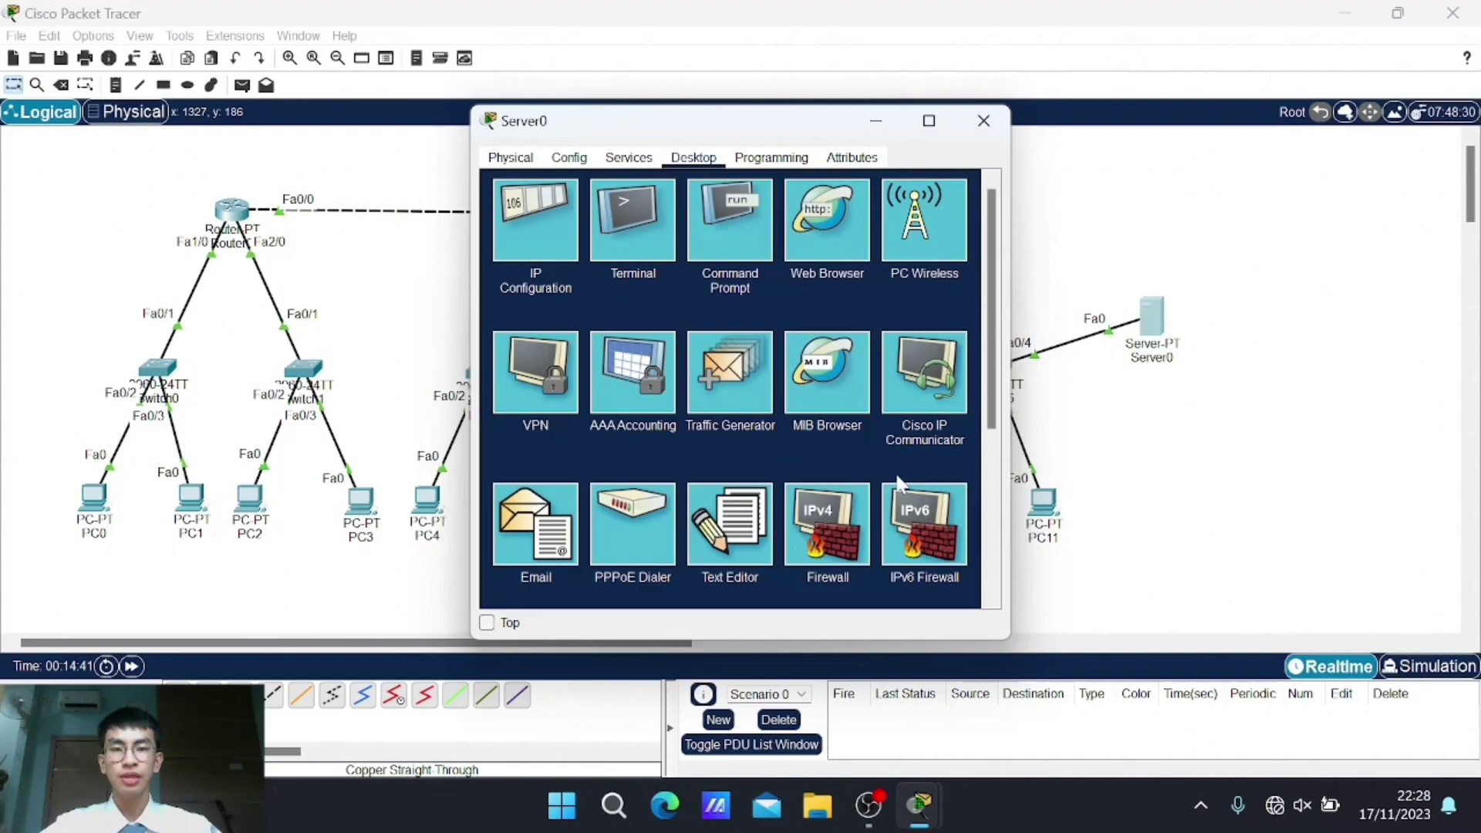
{"action": "left_click", "coordinate": [831, 520]}
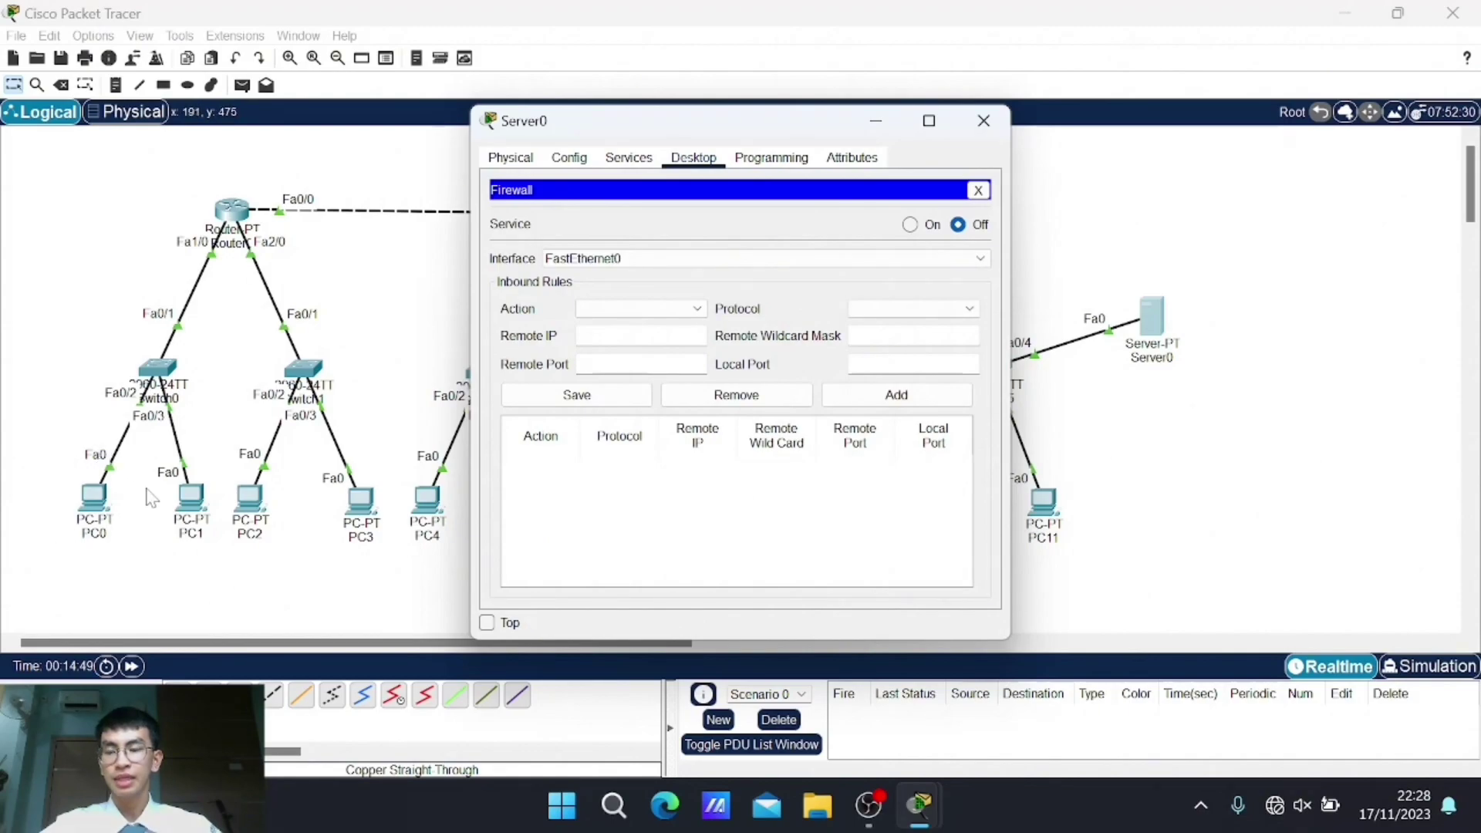
Step: Fill in an inbound firewall rule on Server0 with action Deny, remote IP 192.168.10.2 and protocol IP
{"action": "left_click", "coordinate": [623, 320]}
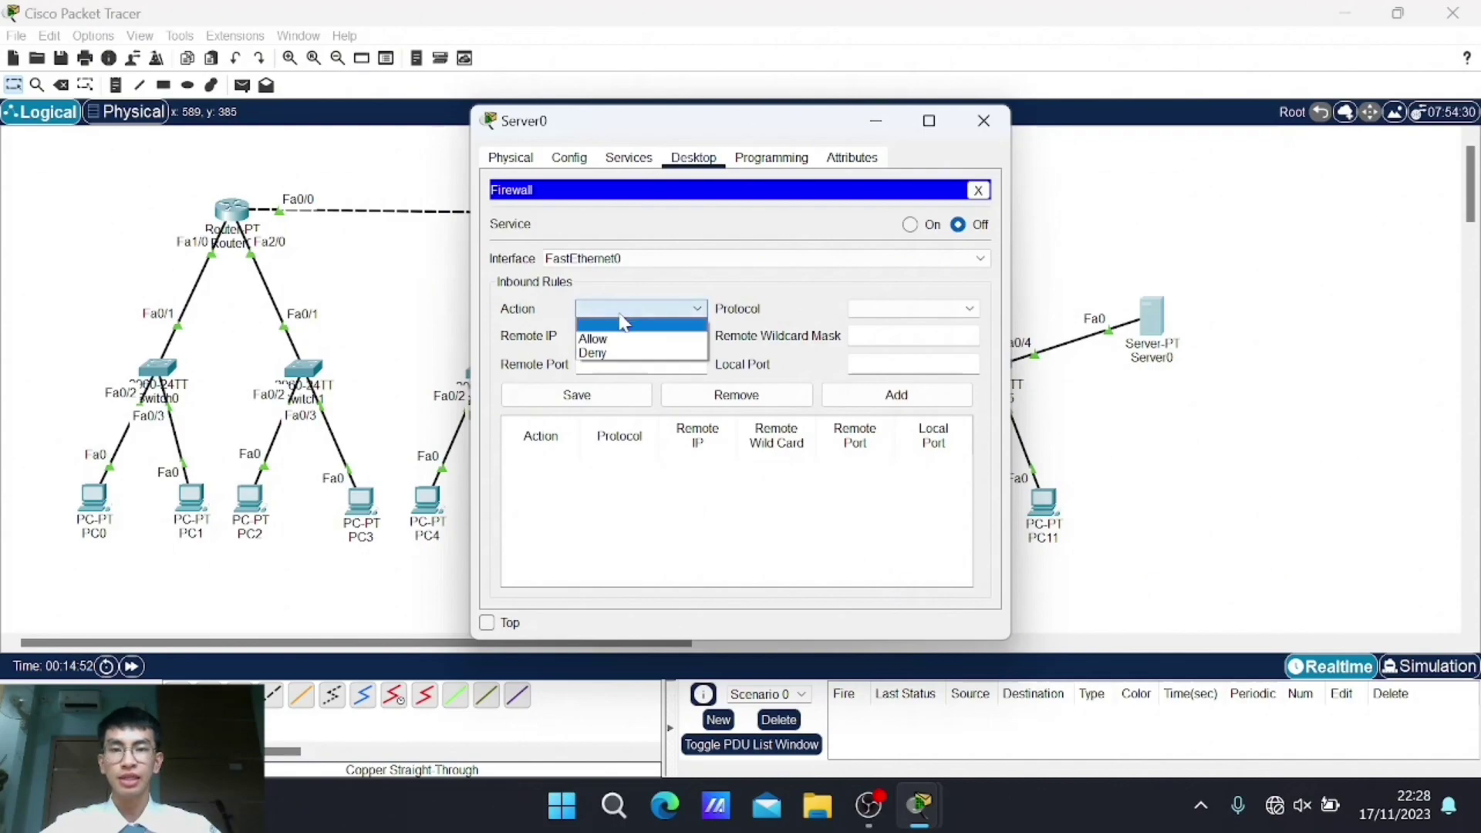
{"action": "left_click", "coordinate": [611, 354]}
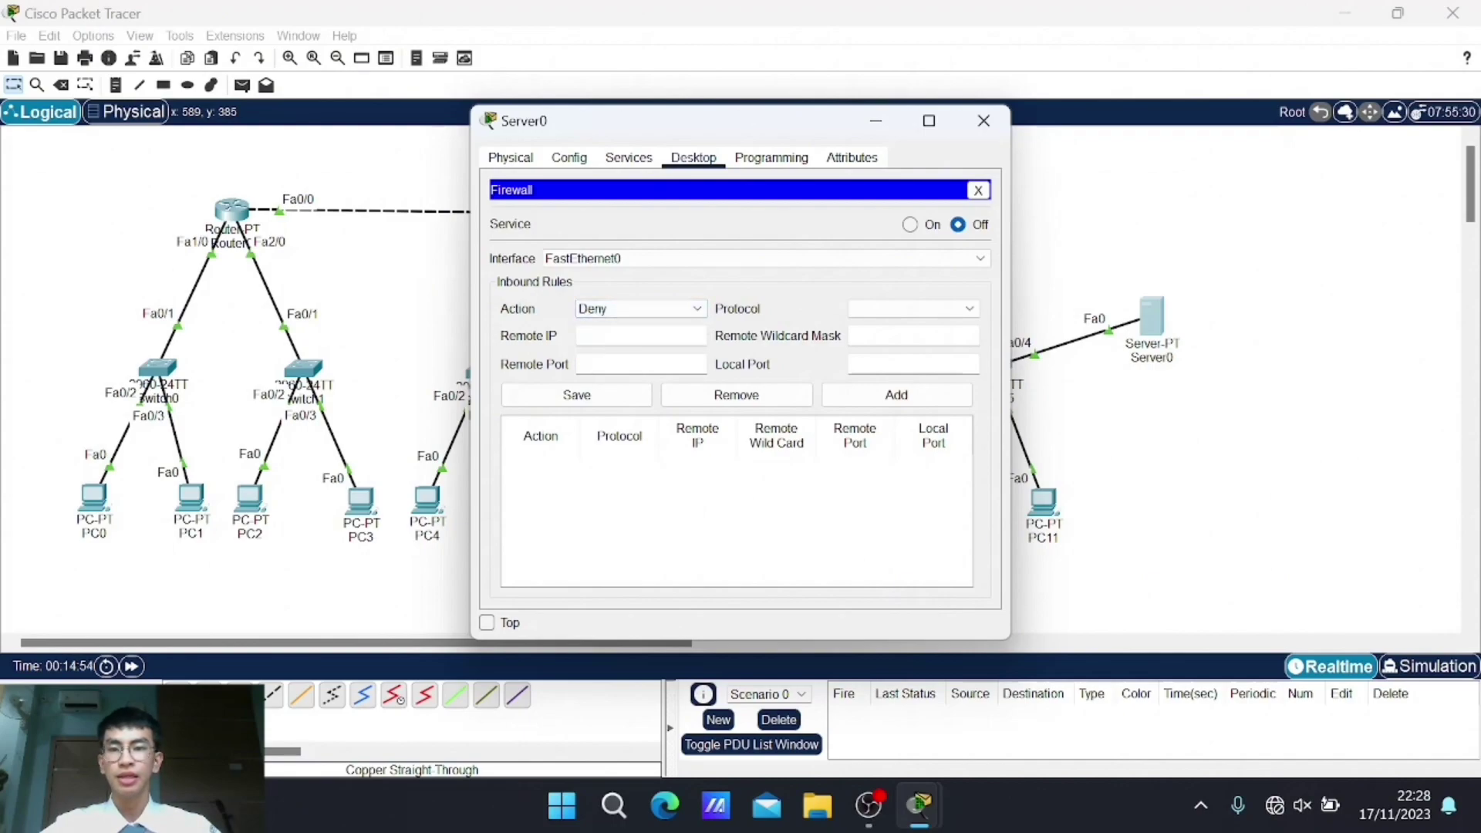
{"action": "left_click", "coordinate": [610, 343]}
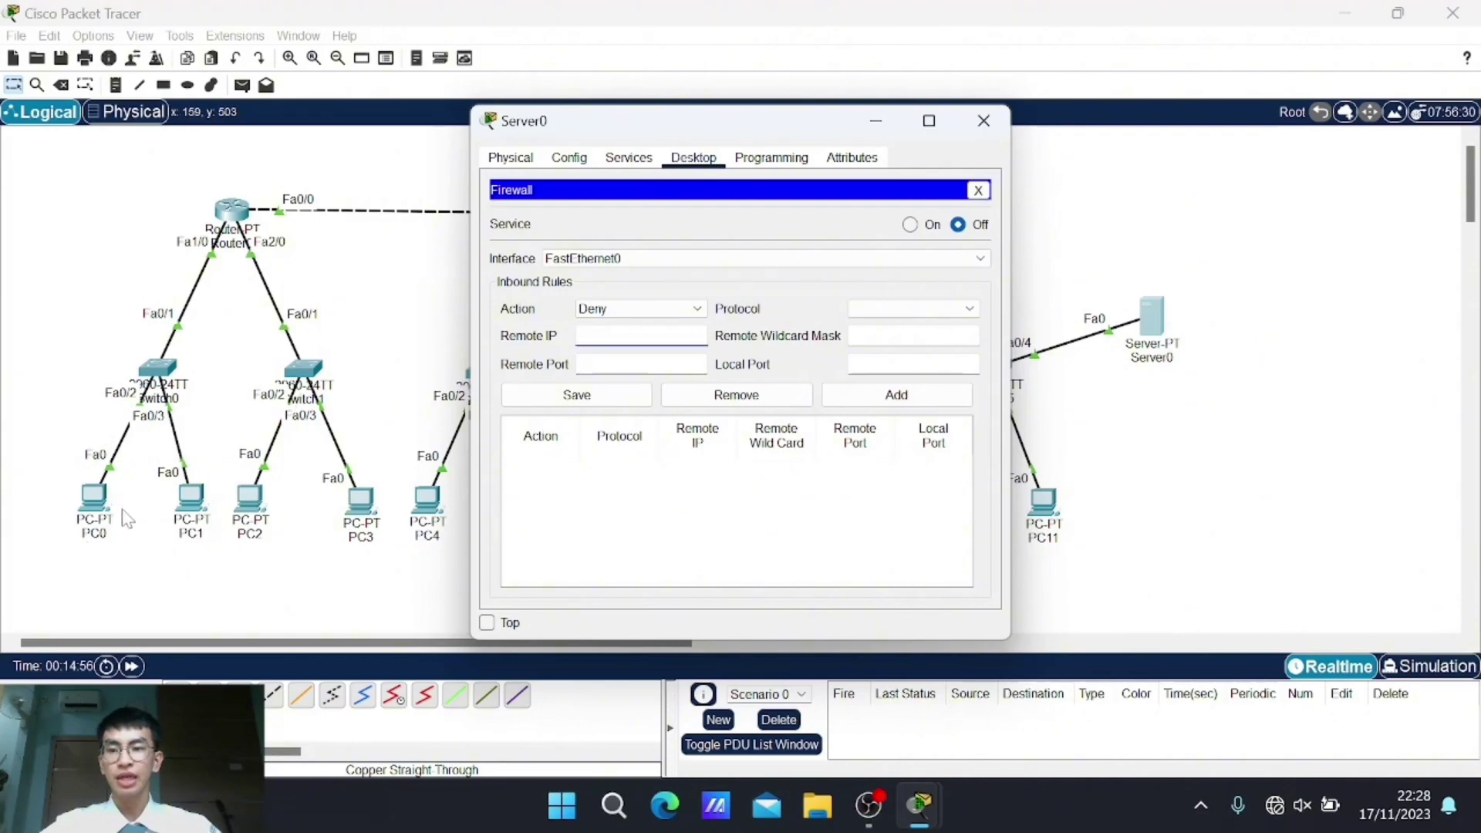
{"action": "type", "text": "19"}
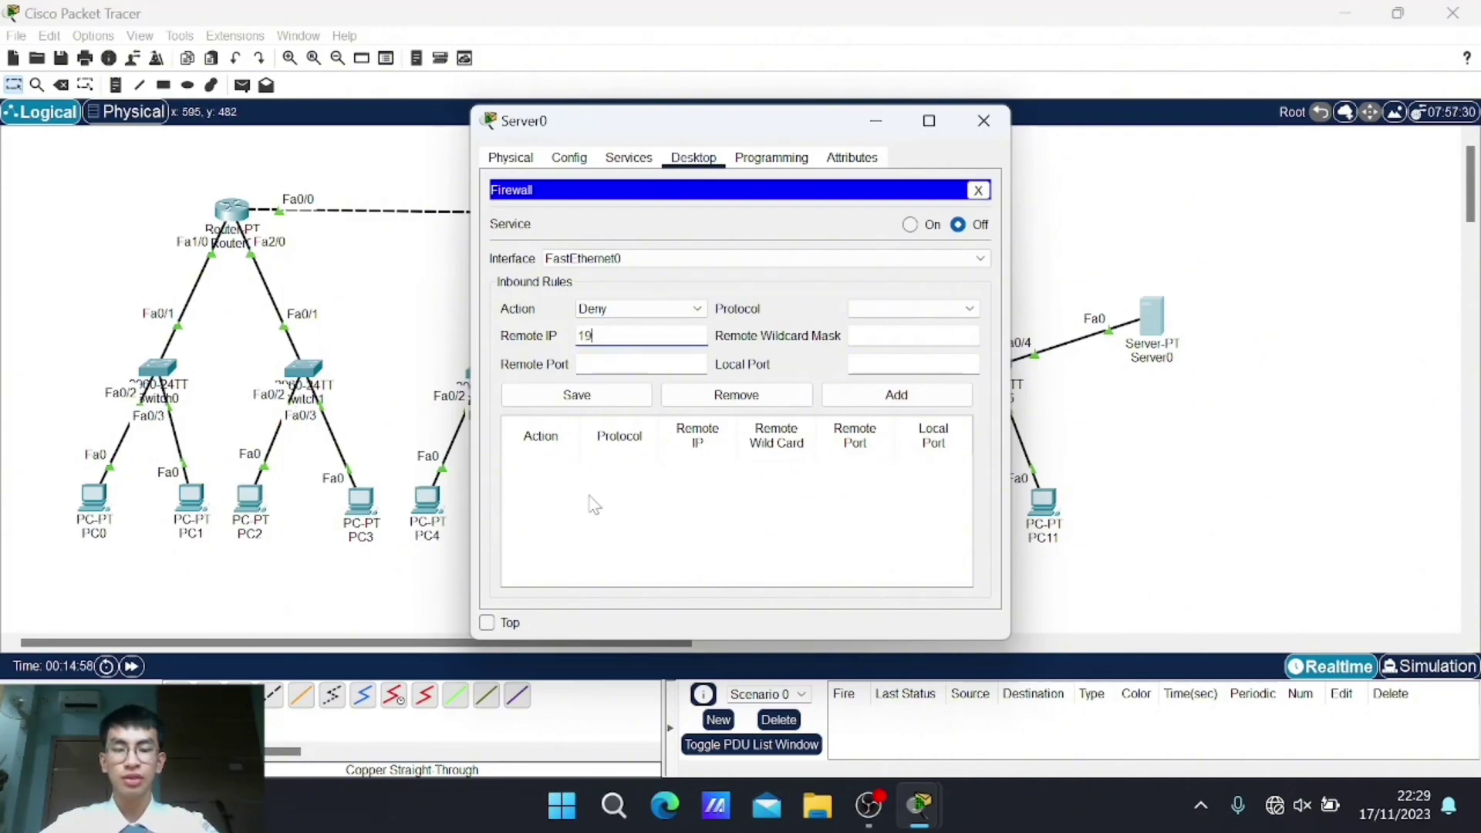
{"action": "type", "text": "2.168.10.2"}
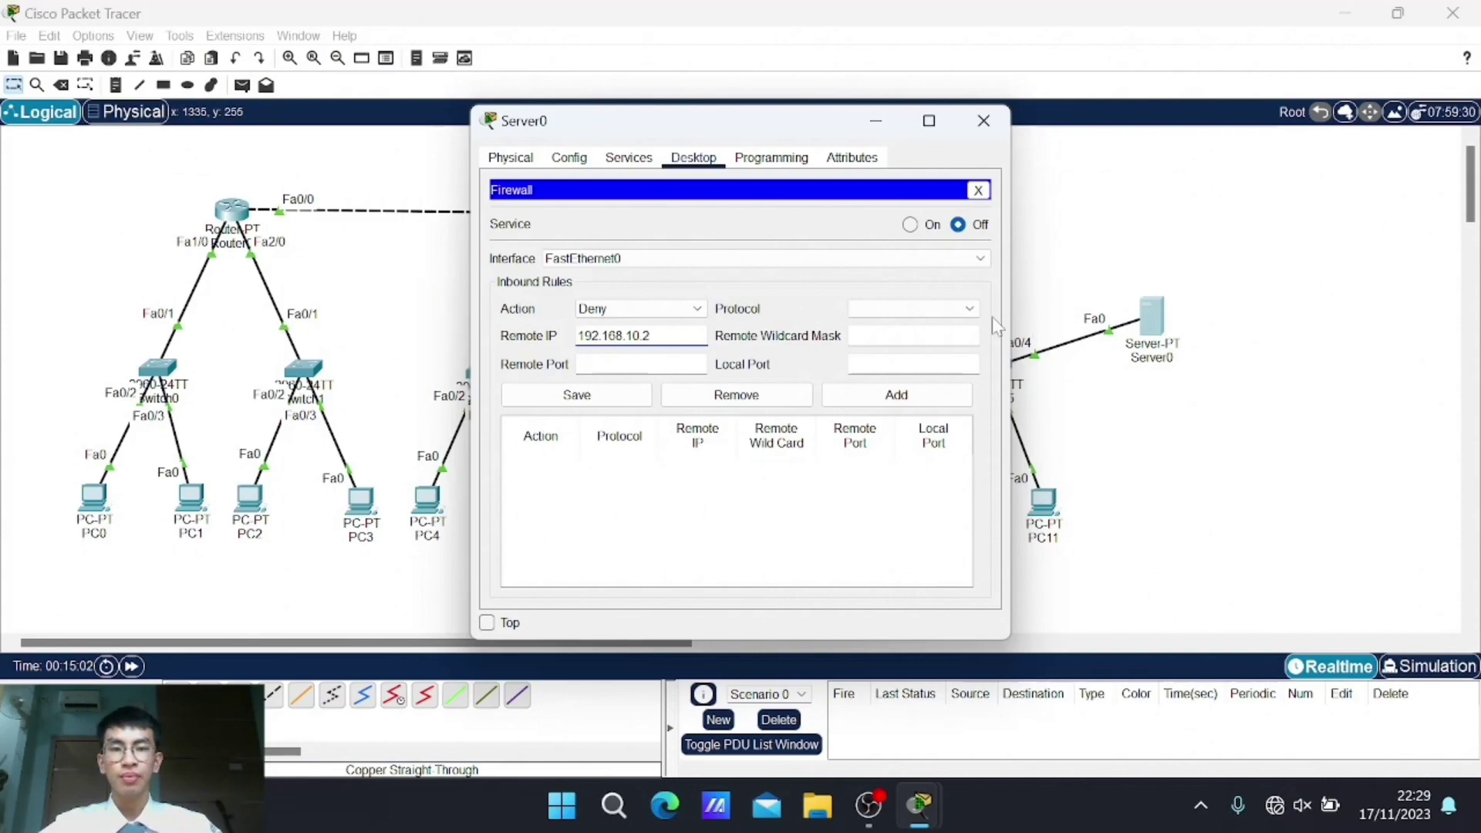
{"action": "left_click", "coordinate": [913, 308]}
{"action": "left_click", "coordinate": [894, 327]}
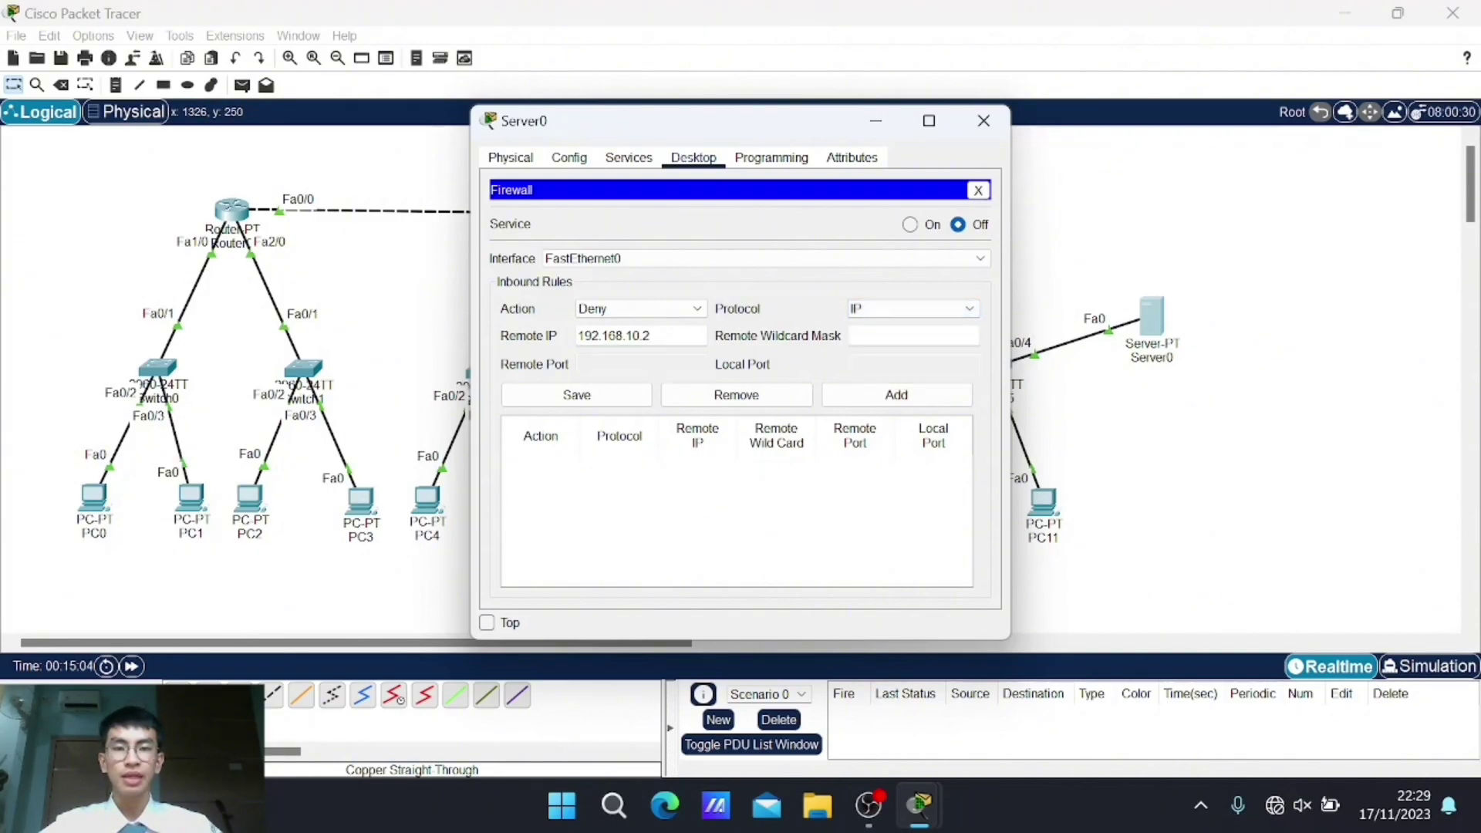
Step: Enter the remote wildcard mask 0.0.0.0 and add the Deny rule to Server0's inbound rules
{"action": "left_click", "coordinate": [848, 345]}
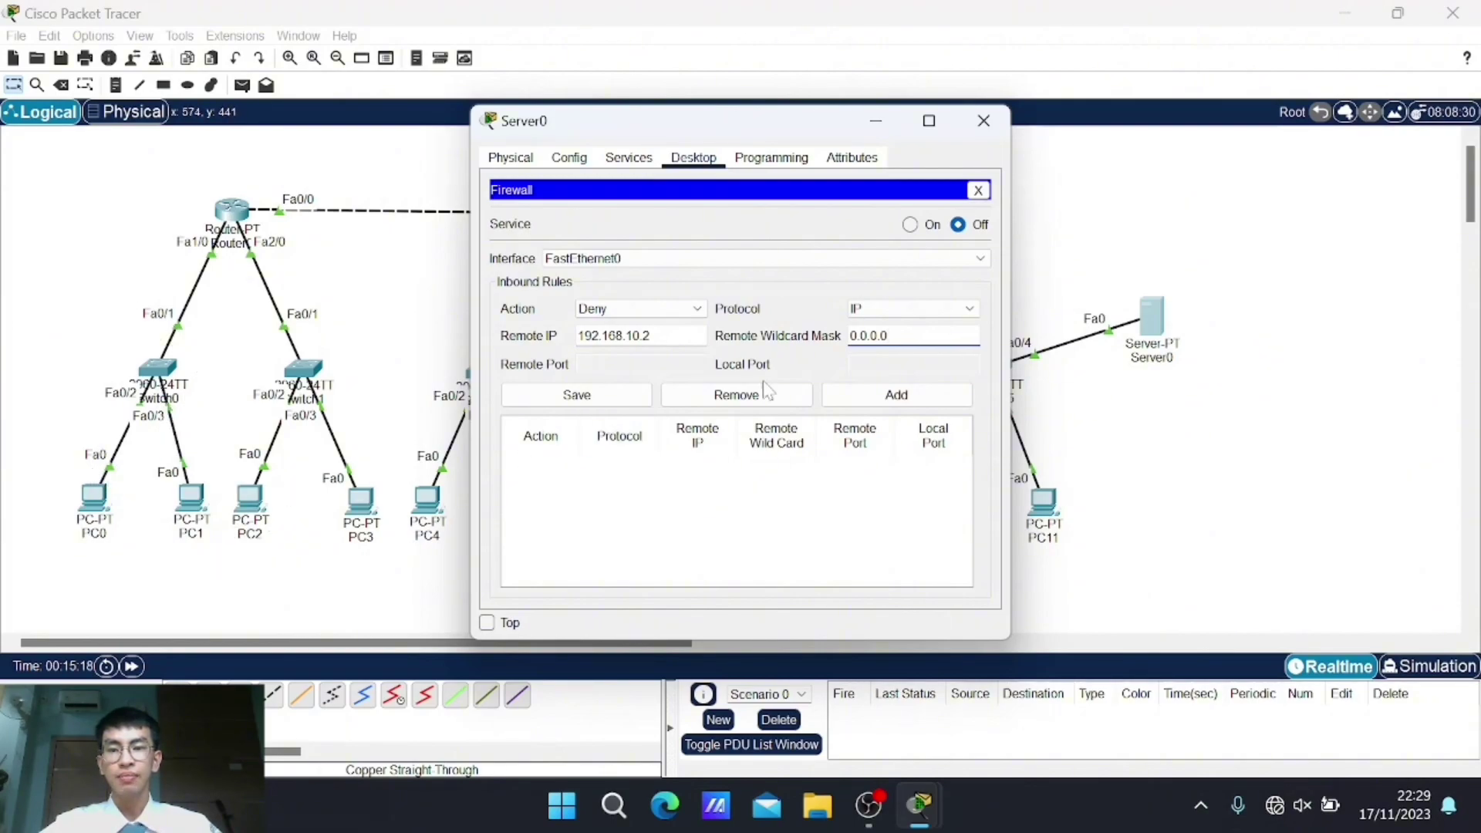
{"action": "key", "text": "BackSpace"}
{"action": "type", "text": "255"}
{"action": "key", "text": "BackSpace"}
{"action": "key", "text": "BackSpace"}
{"action": "key", "text": "BackSpace"}
{"action": "type", "text": "0"}
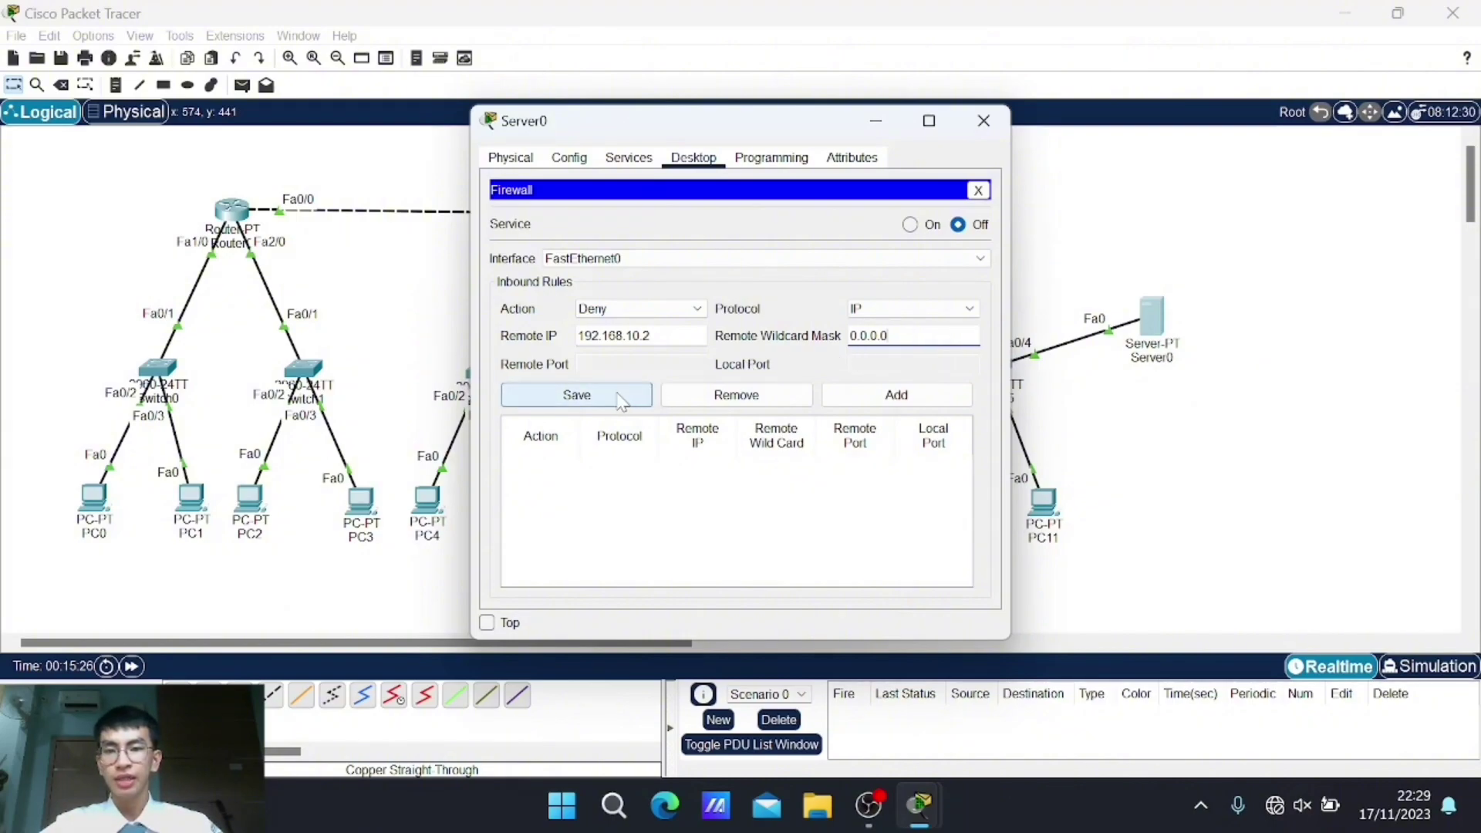
{"action": "left_click", "coordinate": [864, 399]}
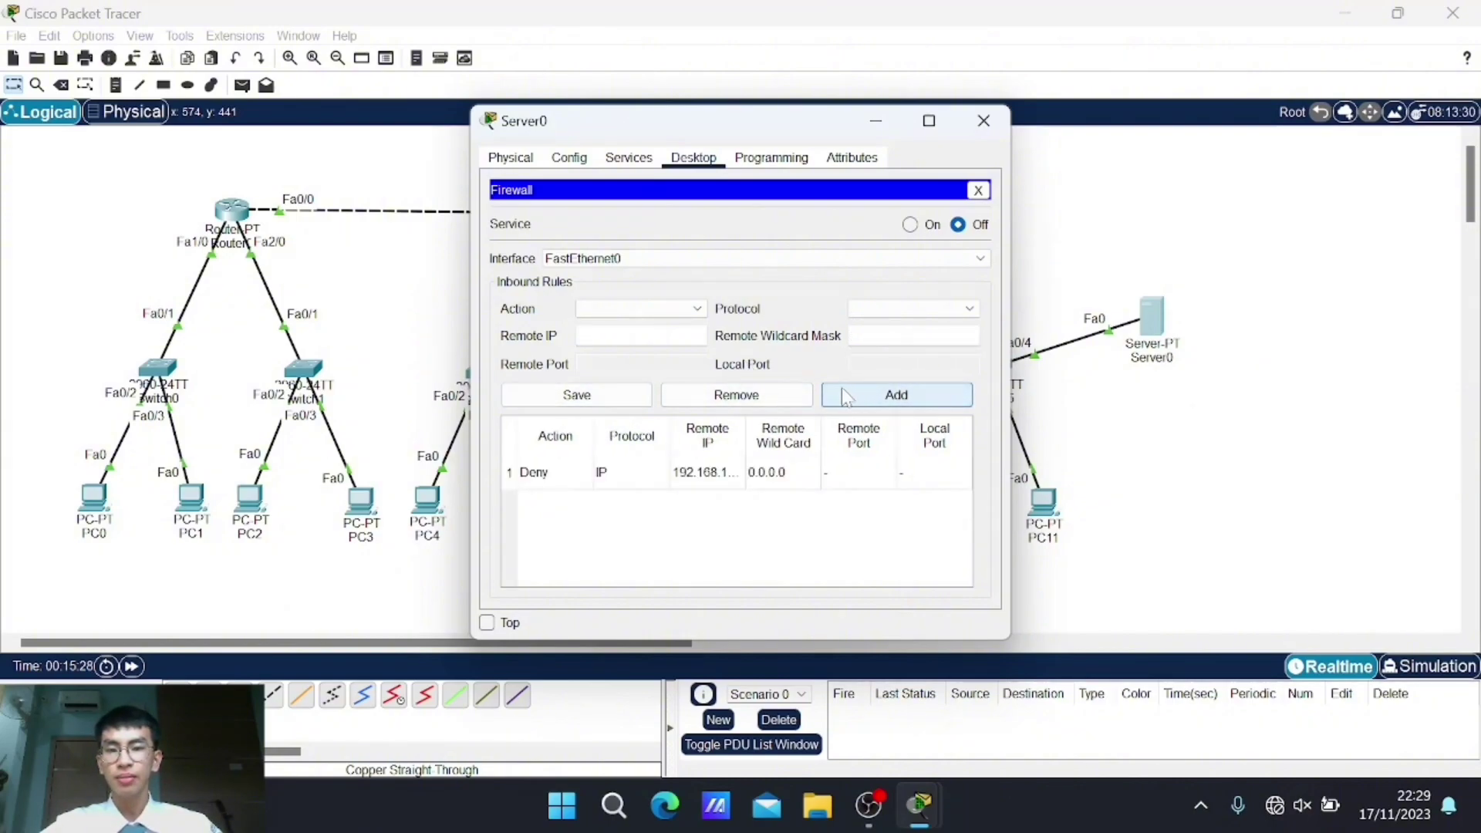
Step: Open the command prompt on PC0 and ping Server0 at 192.168.15.2
{"action": "left_click", "coordinate": [94, 499]}
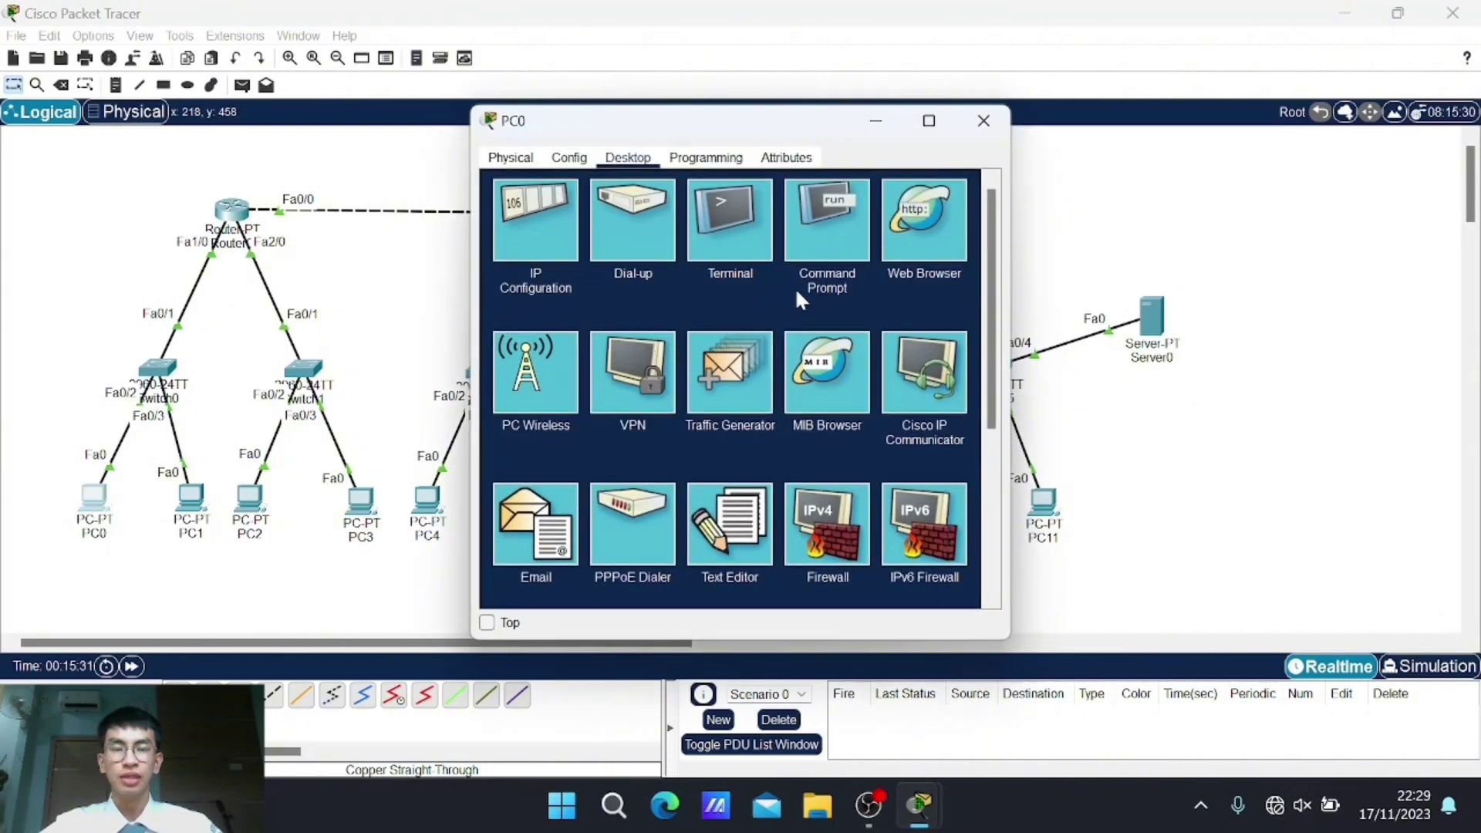
{"action": "left_click", "coordinate": [826, 239]}
{"action": "type", "text": "pi"}
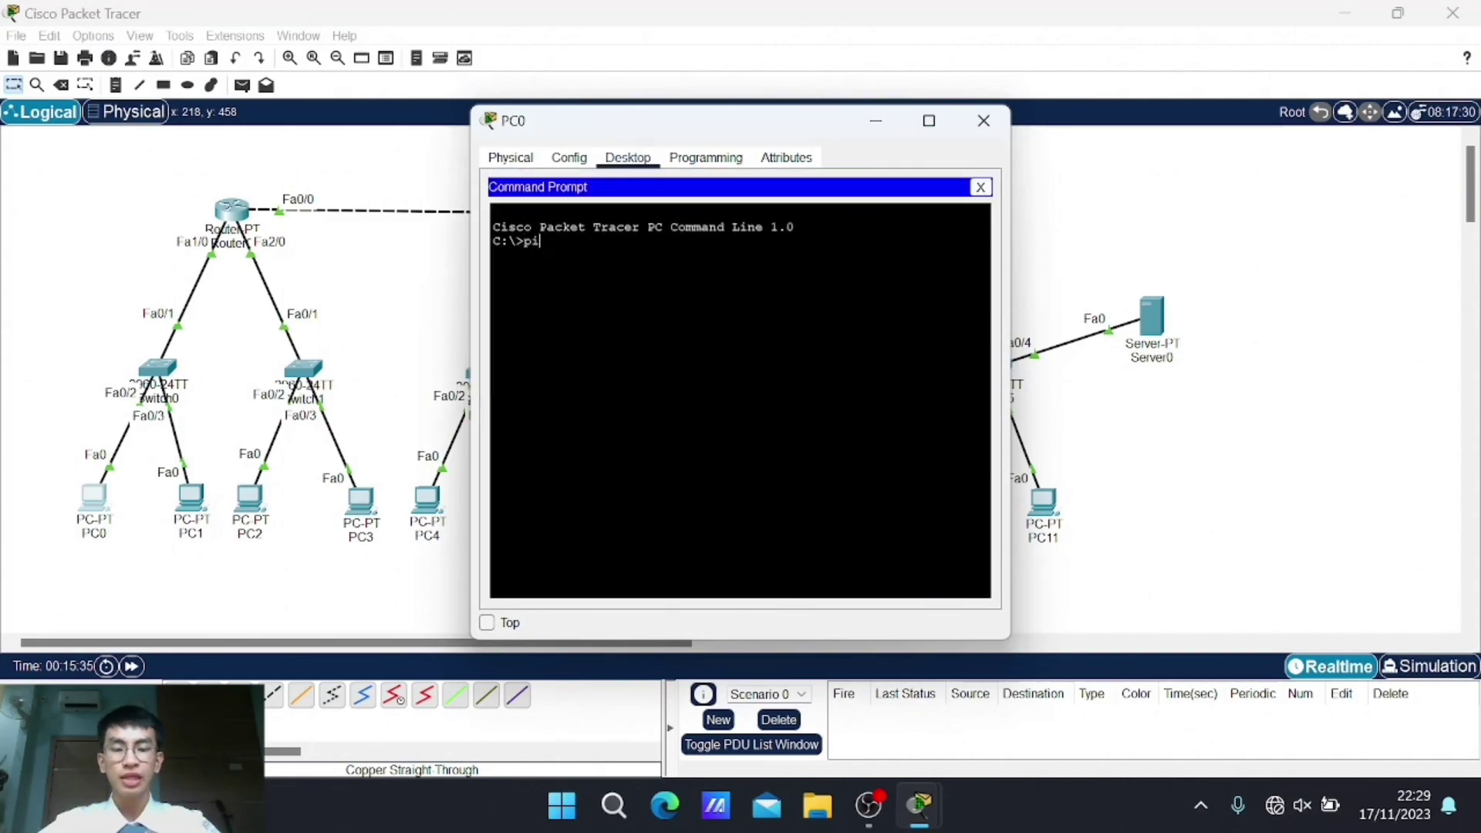
{"action": "type", "text": "ng 192.16"}
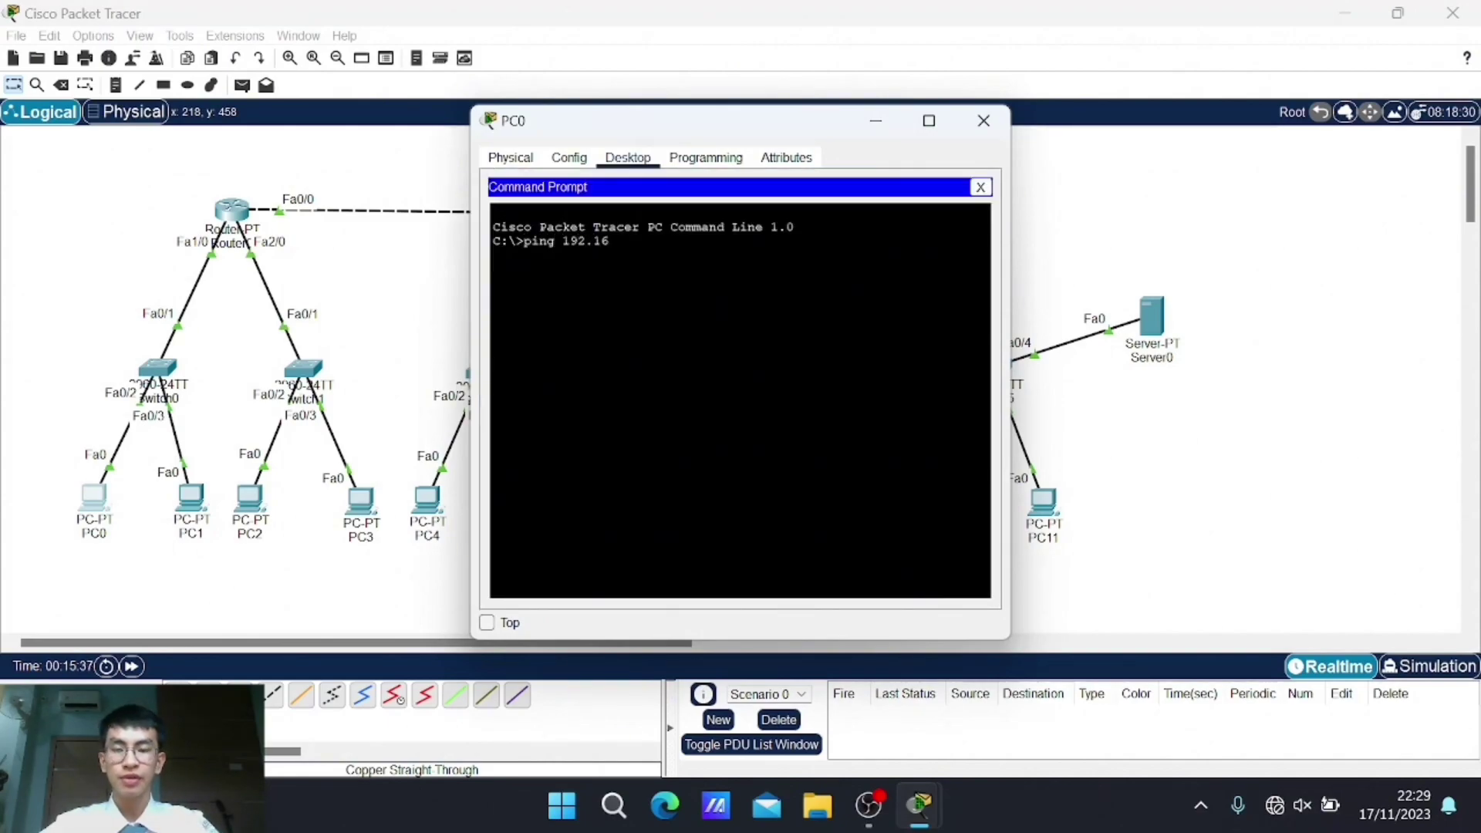
{"action": "type", "text": "8.15.2"}
{"action": "key", "text": "Return"}
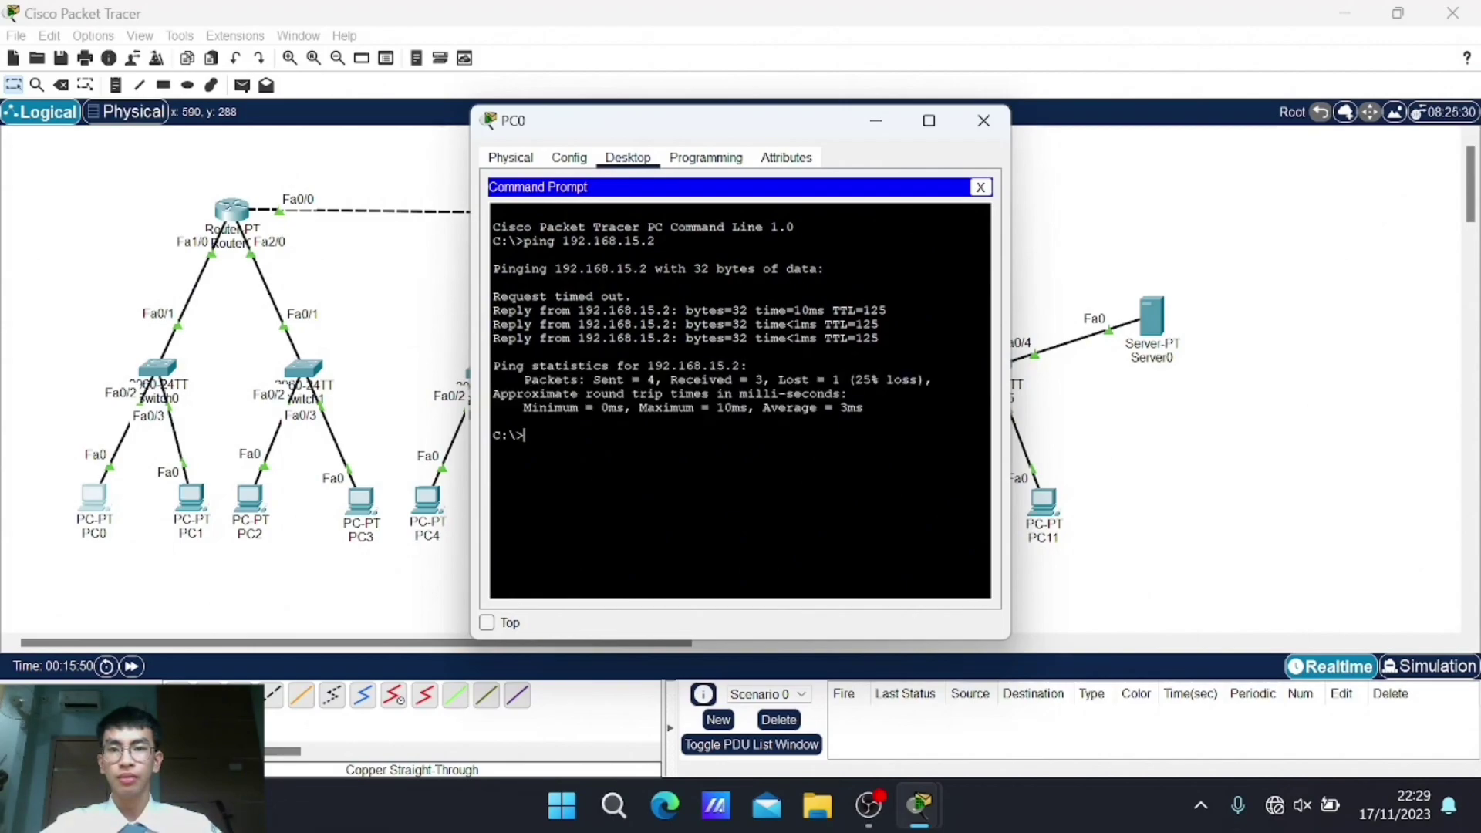
Step: Repeat the ping from PC0 to 192.168.15.2, review the replies and close the PC0 window
{"action": "type", "text": "pi"}
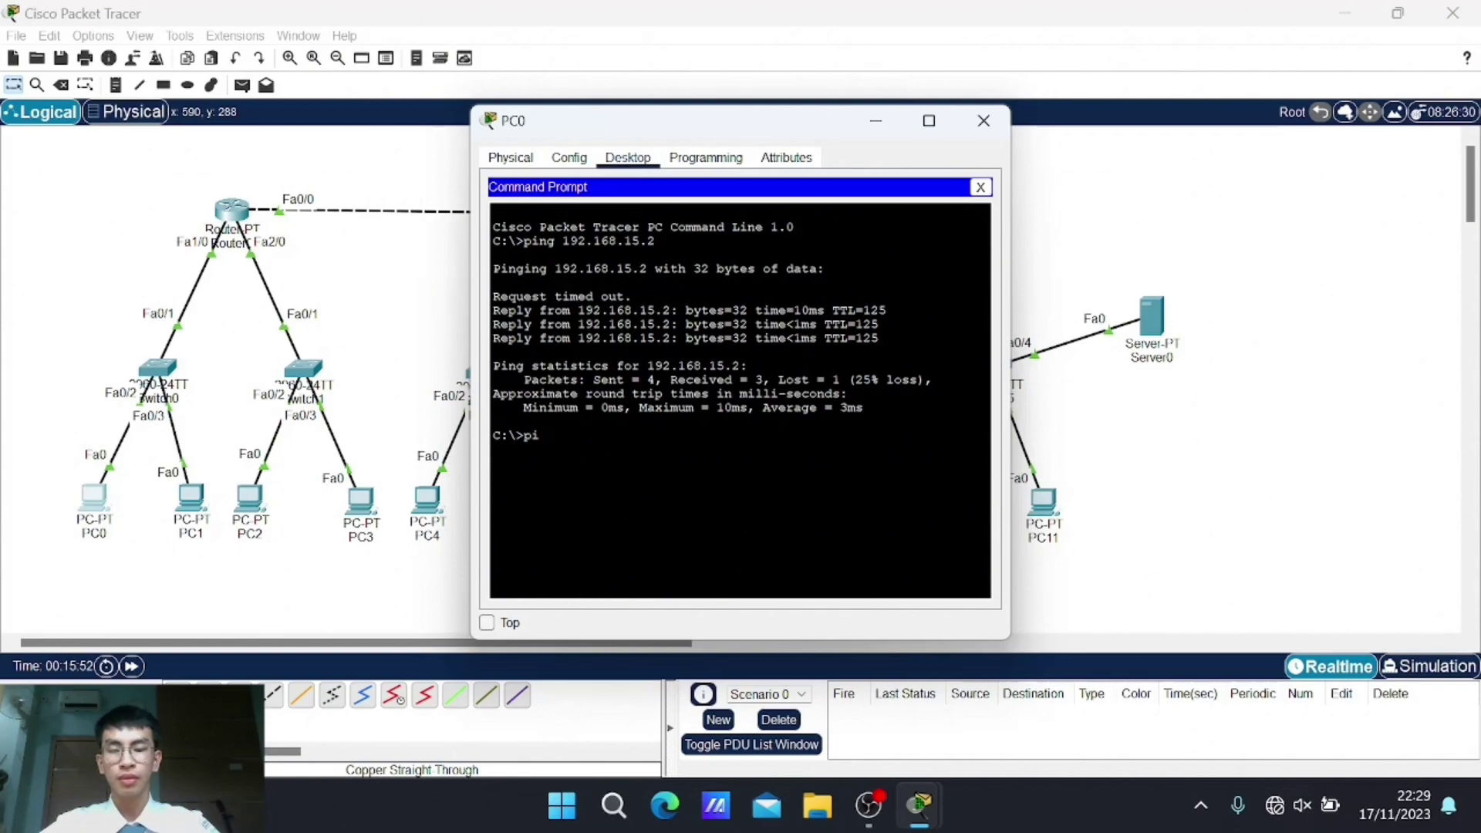
{"action": "type", "text": "ng 192.1"}
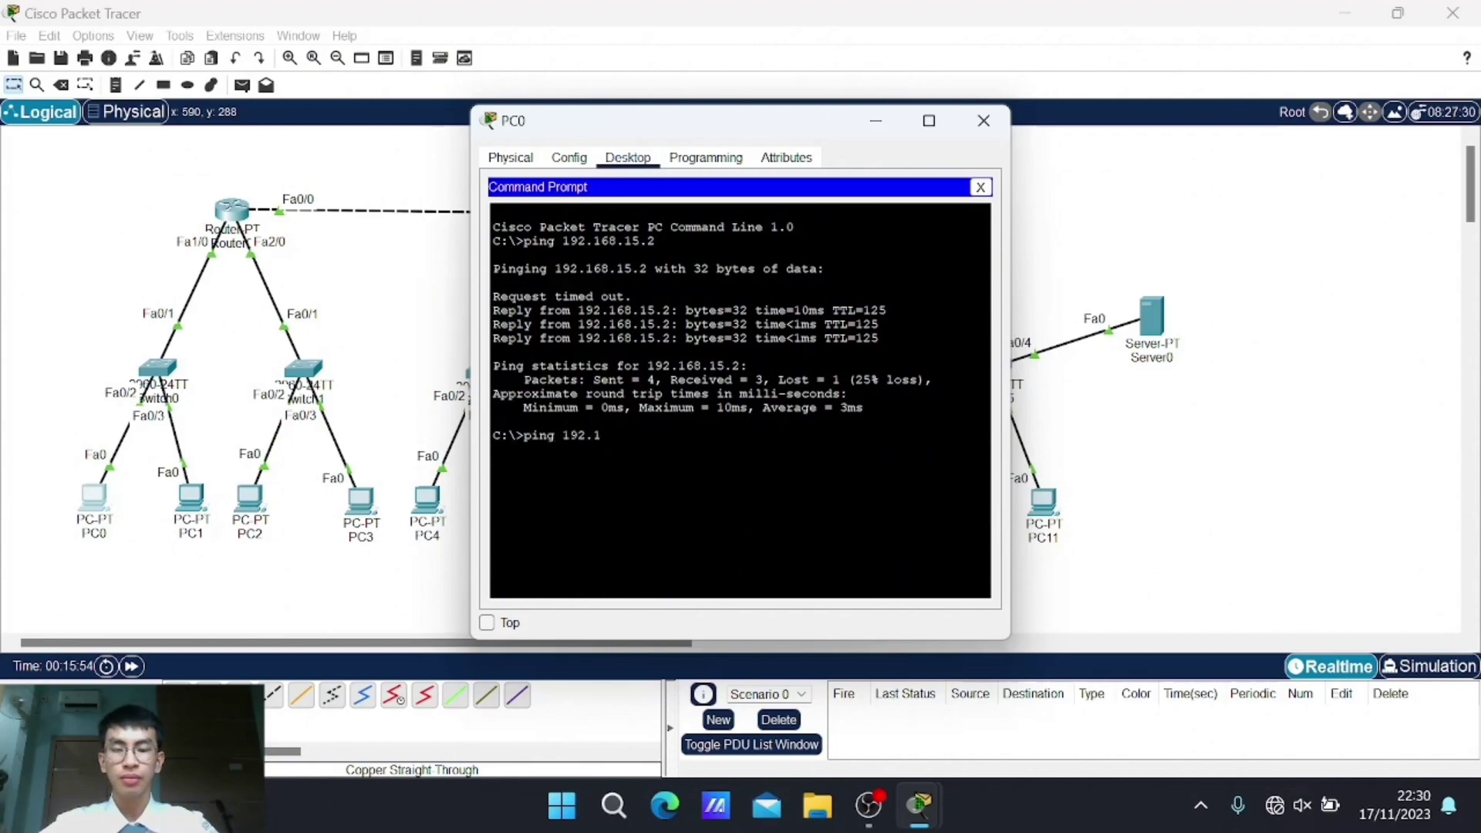
{"action": "type", "text": "68.15.2"}
{"action": "key", "text": "Return"}
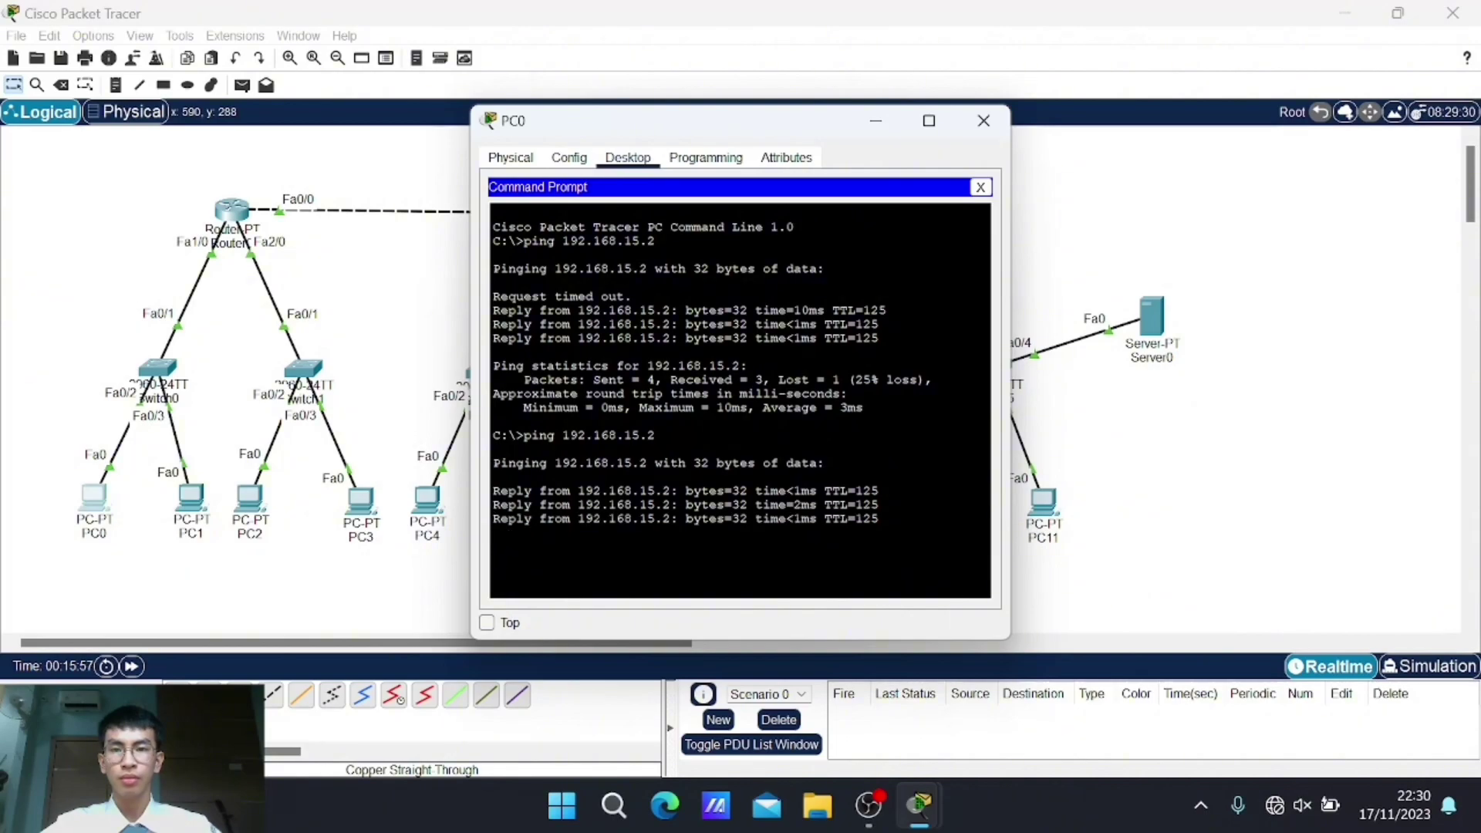
{"action": "key", "text": "Return"}
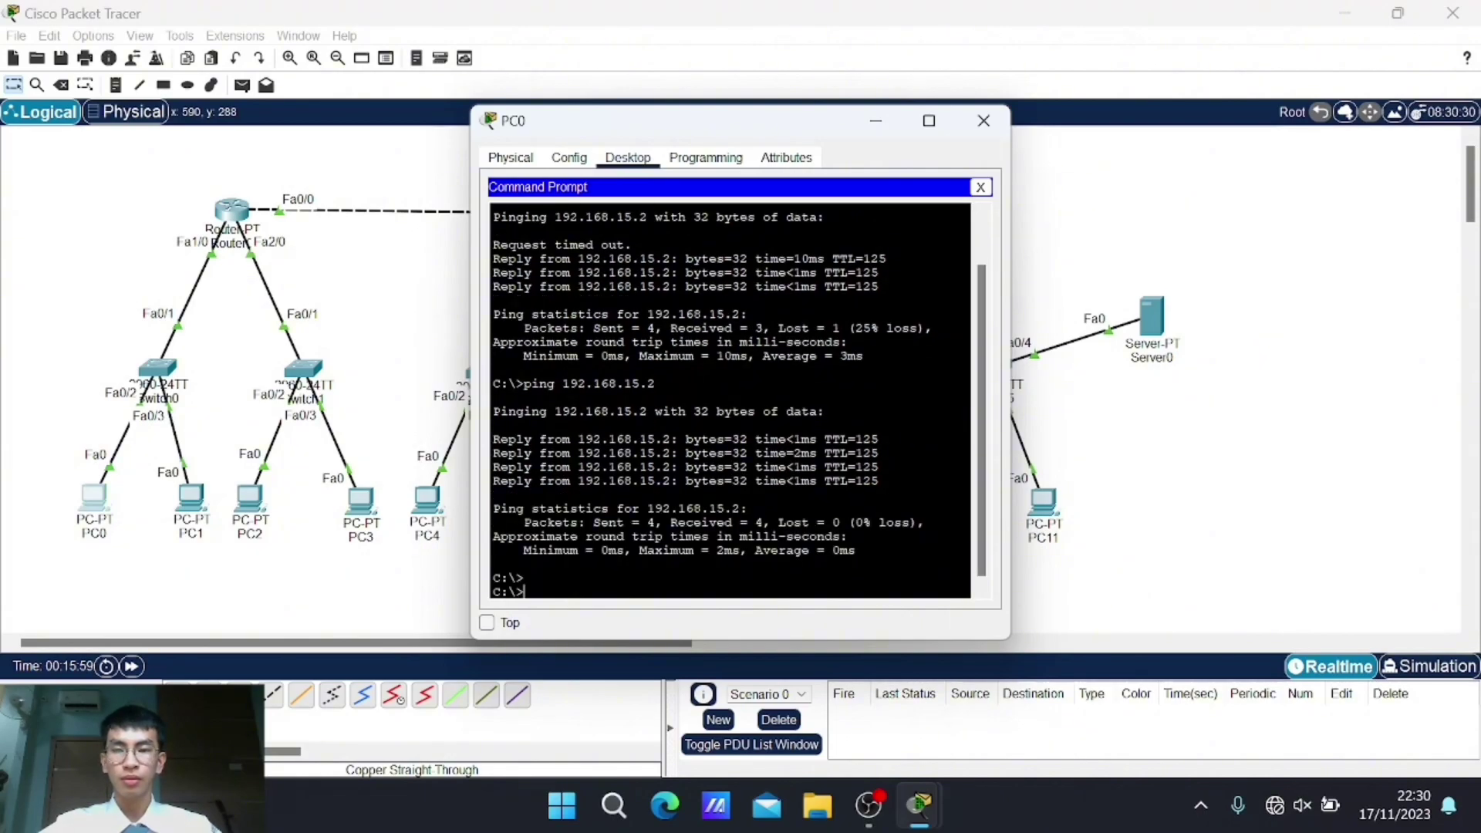
{"action": "scroll", "coordinate": [729, 401], "scroll_direction": "up", "scroll_amount": 2}
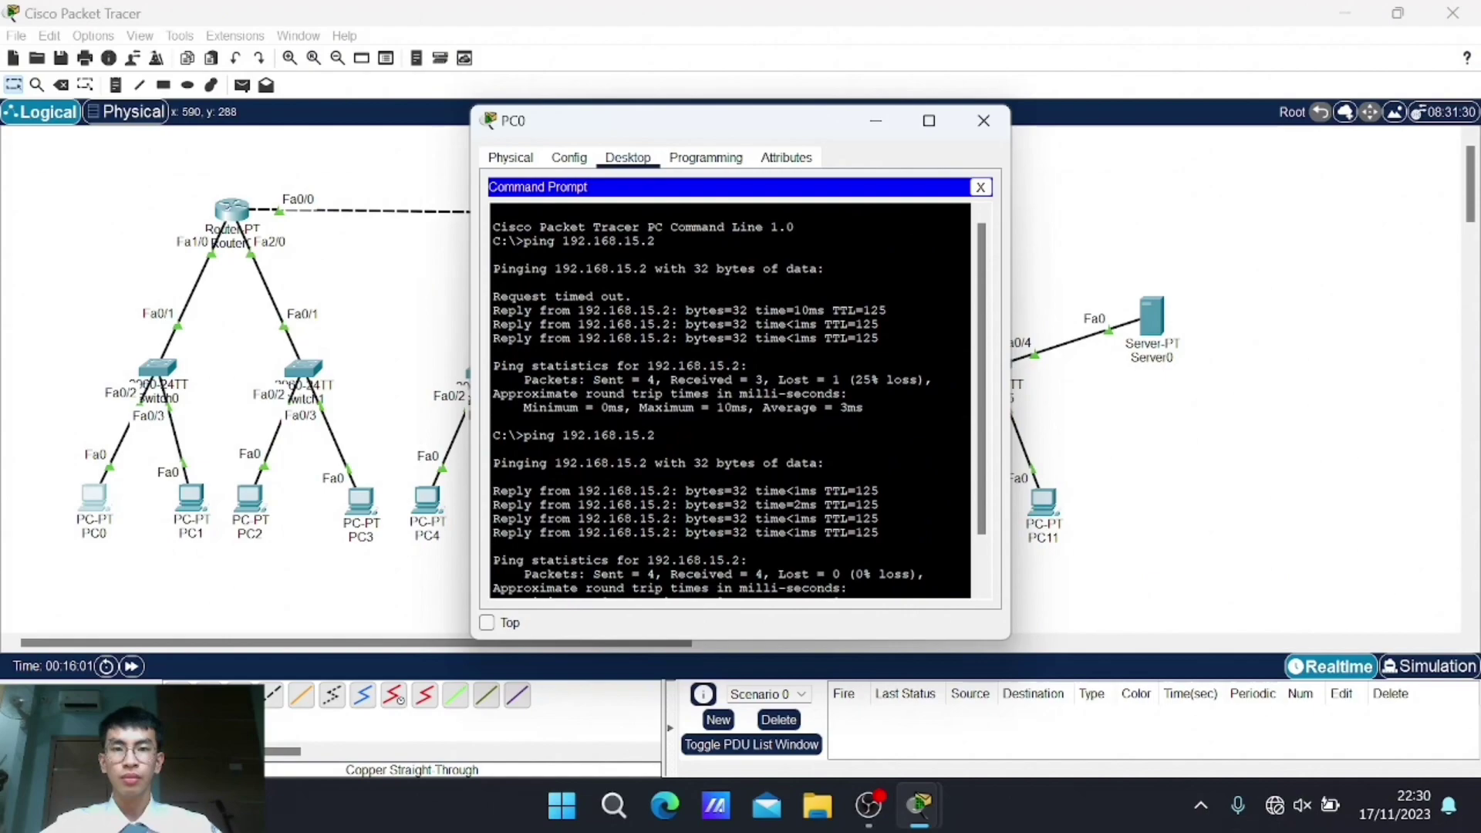
{"action": "left_click", "coordinate": [983, 124]}
Step: Return to Server0's firewall window, select the existing Deny rule and save it
{"action": "mouse_move", "coordinate": [931, 812]}
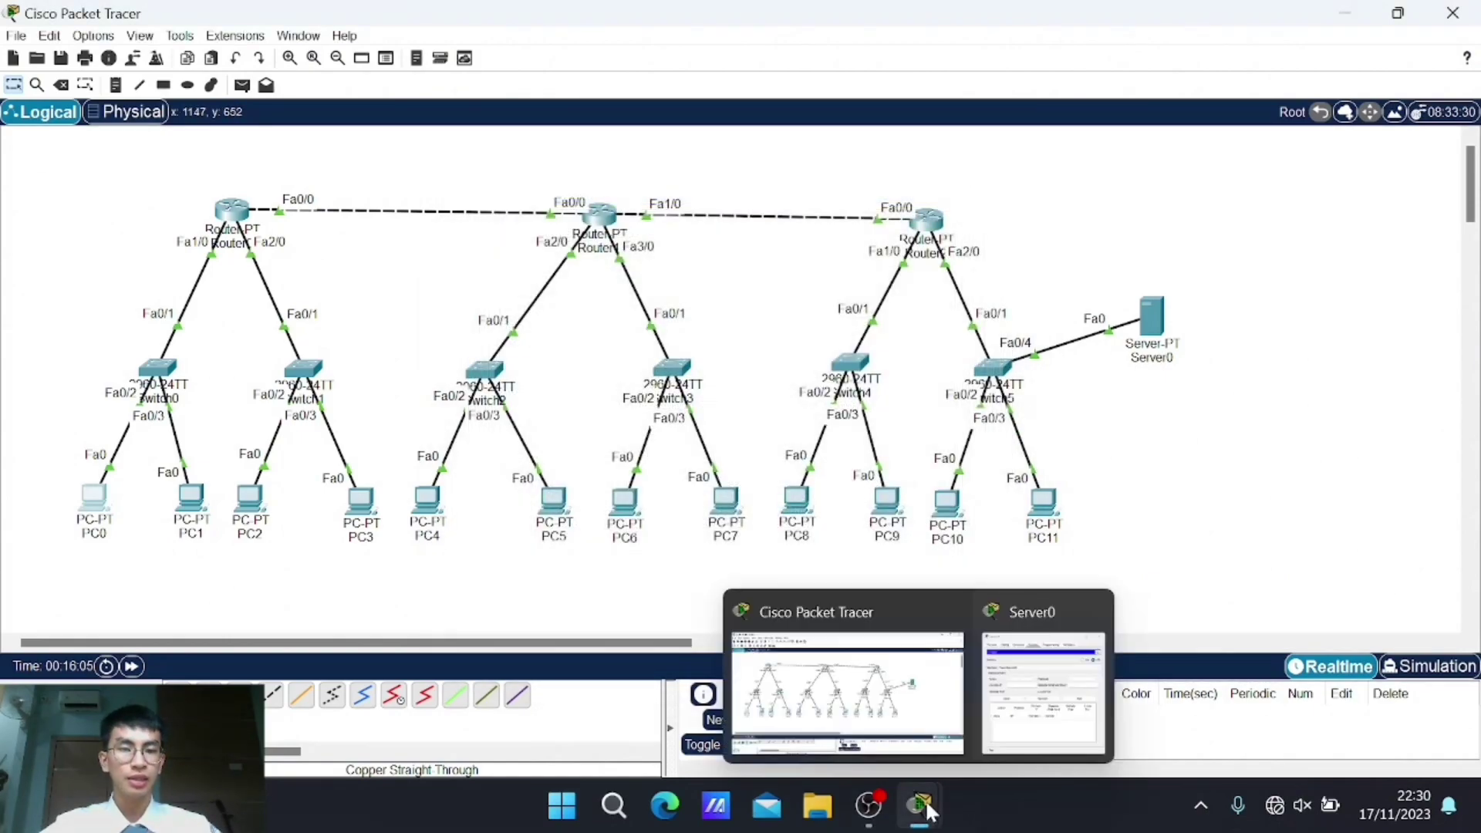
{"action": "left_click", "coordinate": [1026, 652]}
{"action": "left_click", "coordinate": [561, 469]}
{"action": "left_click", "coordinate": [577, 395]}
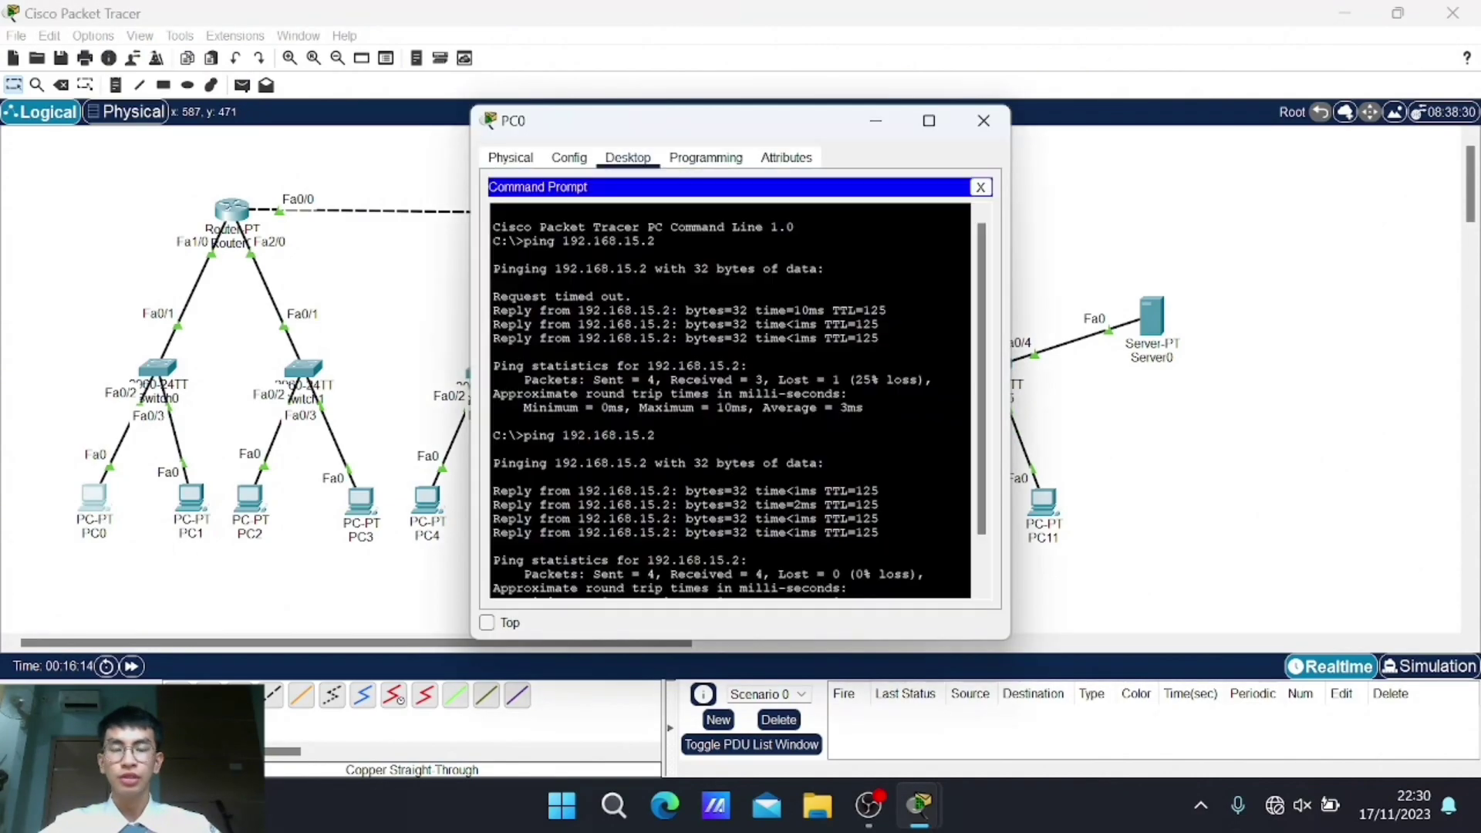
Step: Test the connection from PC0's command prompt by pinging 192.168.15.2 once more
{"action": "key", "text": "Return"}
{"action": "type", "text": "ping 192.168."}
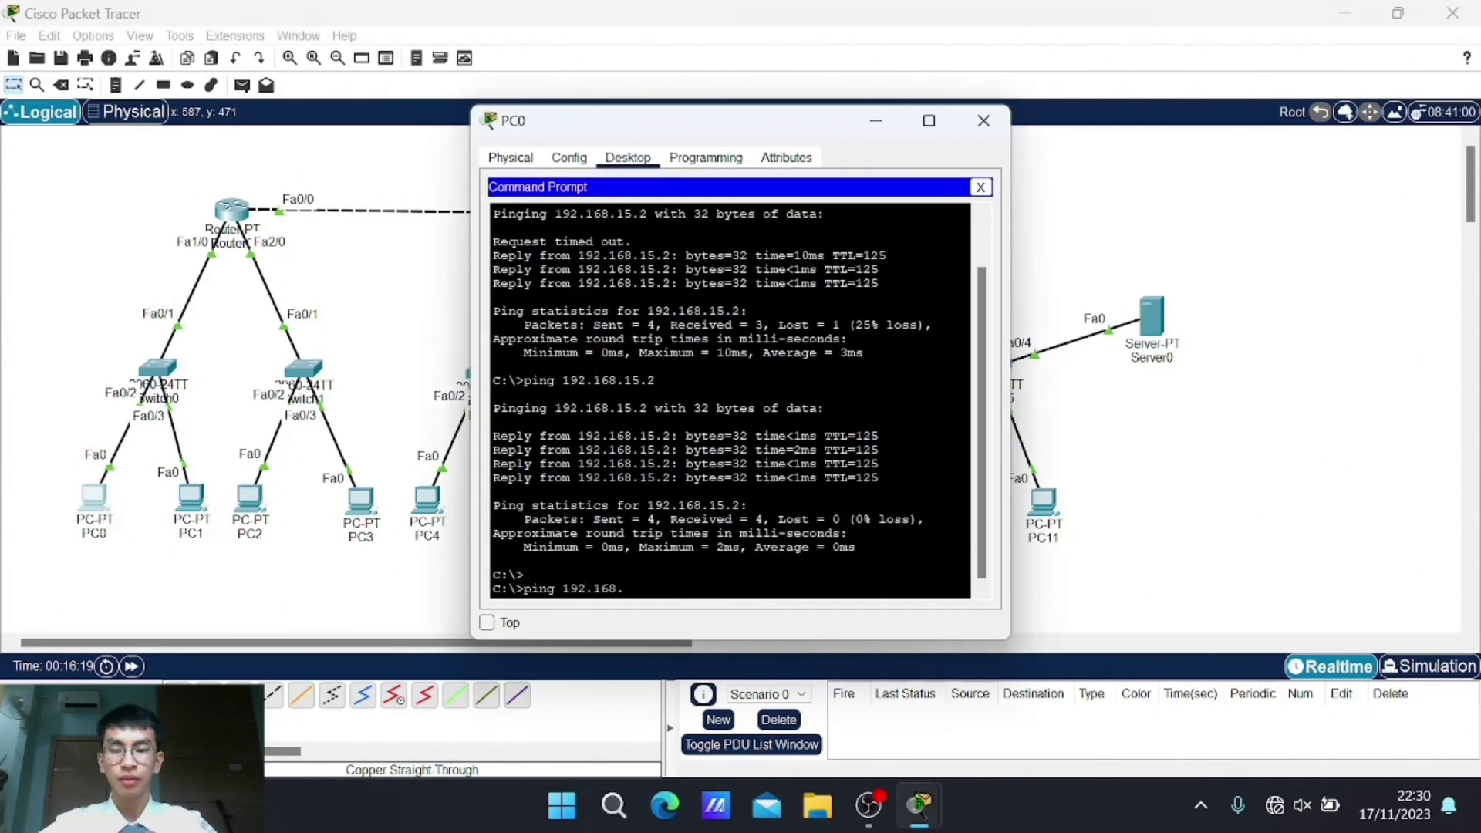
{"action": "type", "text": "15.2"}
{"action": "key", "text": "Return"}
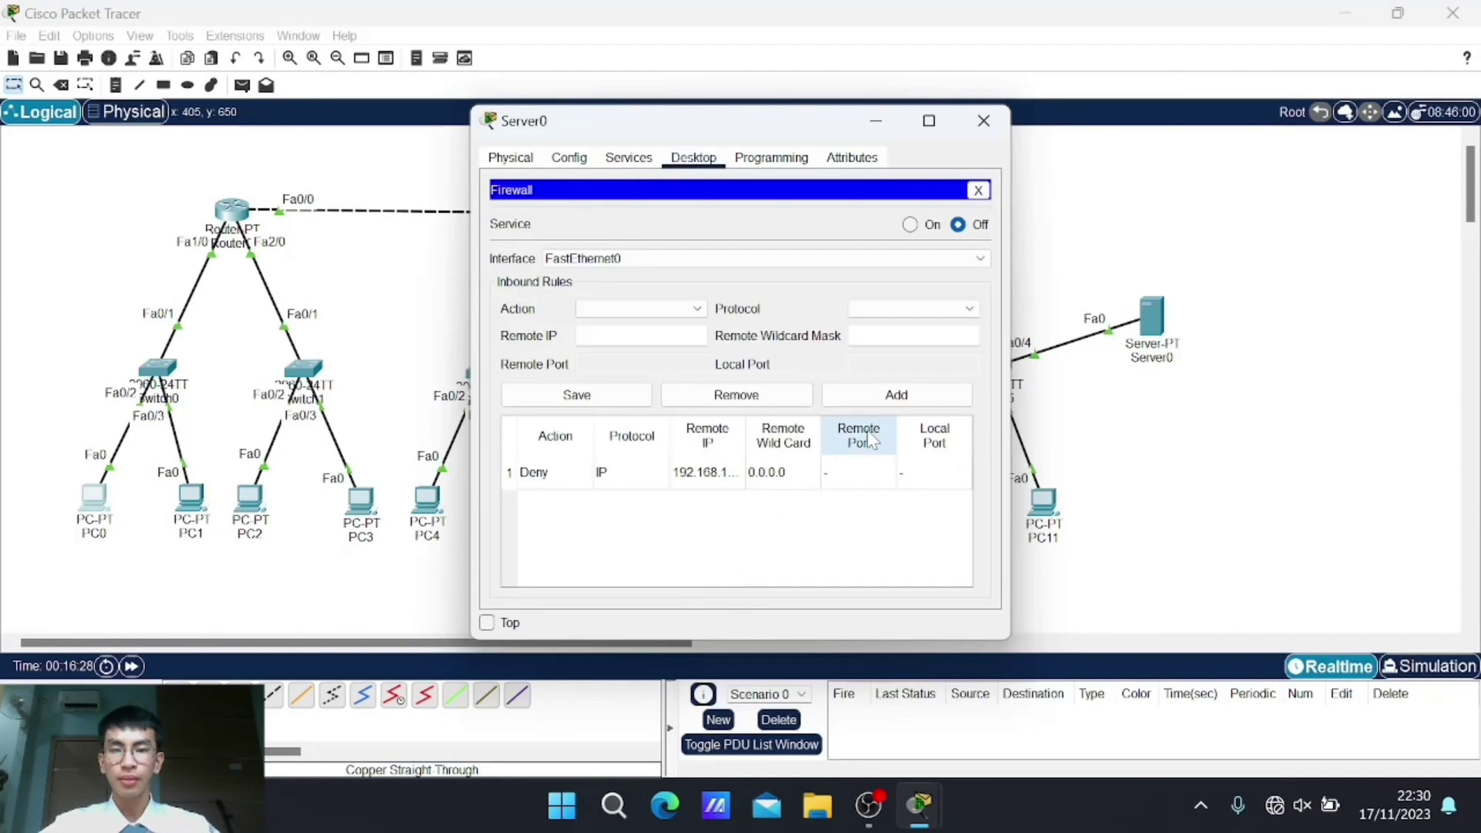
Step: Remove the Deny rule from Server0's inbound rules and turn the firewall service on
{"action": "left_click", "coordinate": [679, 472]}
{"action": "left_click", "coordinate": [735, 394]}
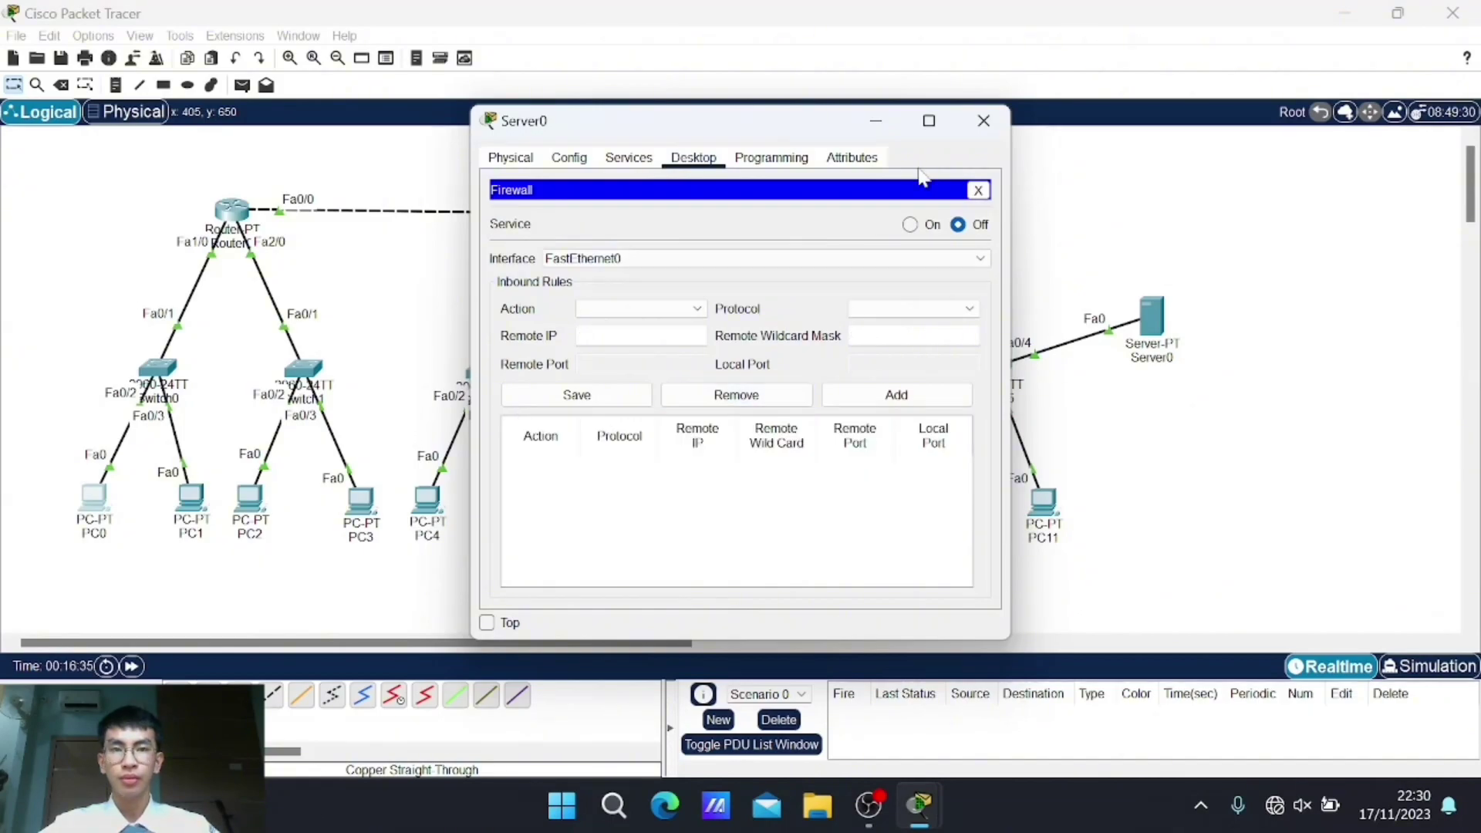
{"action": "left_click", "coordinate": [911, 225]}
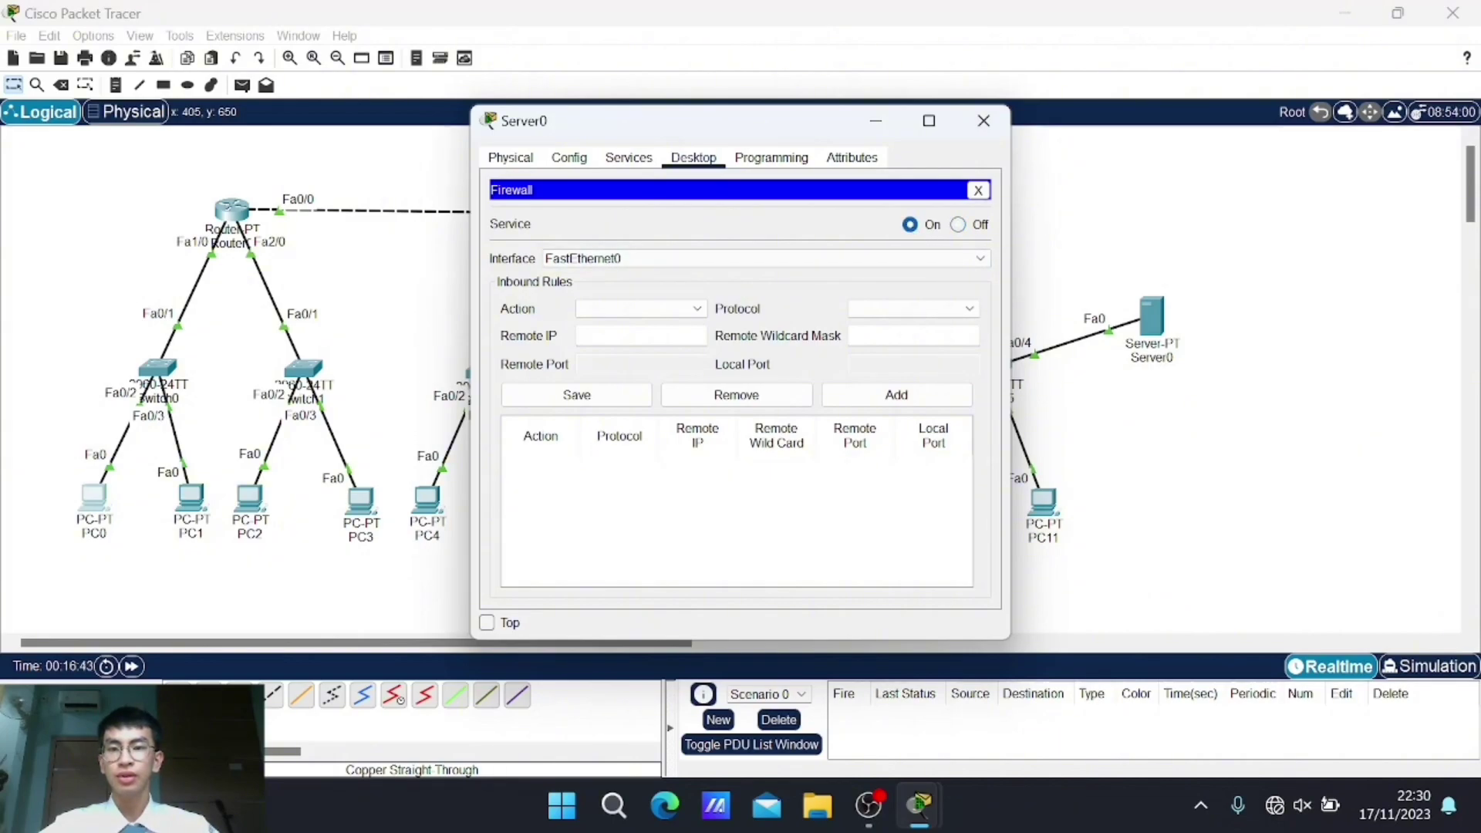
Step: Add an inbound firewall rule on Server0 denying protocol IP from remote IP 192.168.10.2 with wildcard mask 0.0.0.0
{"action": "left_click", "coordinate": [637, 318]}
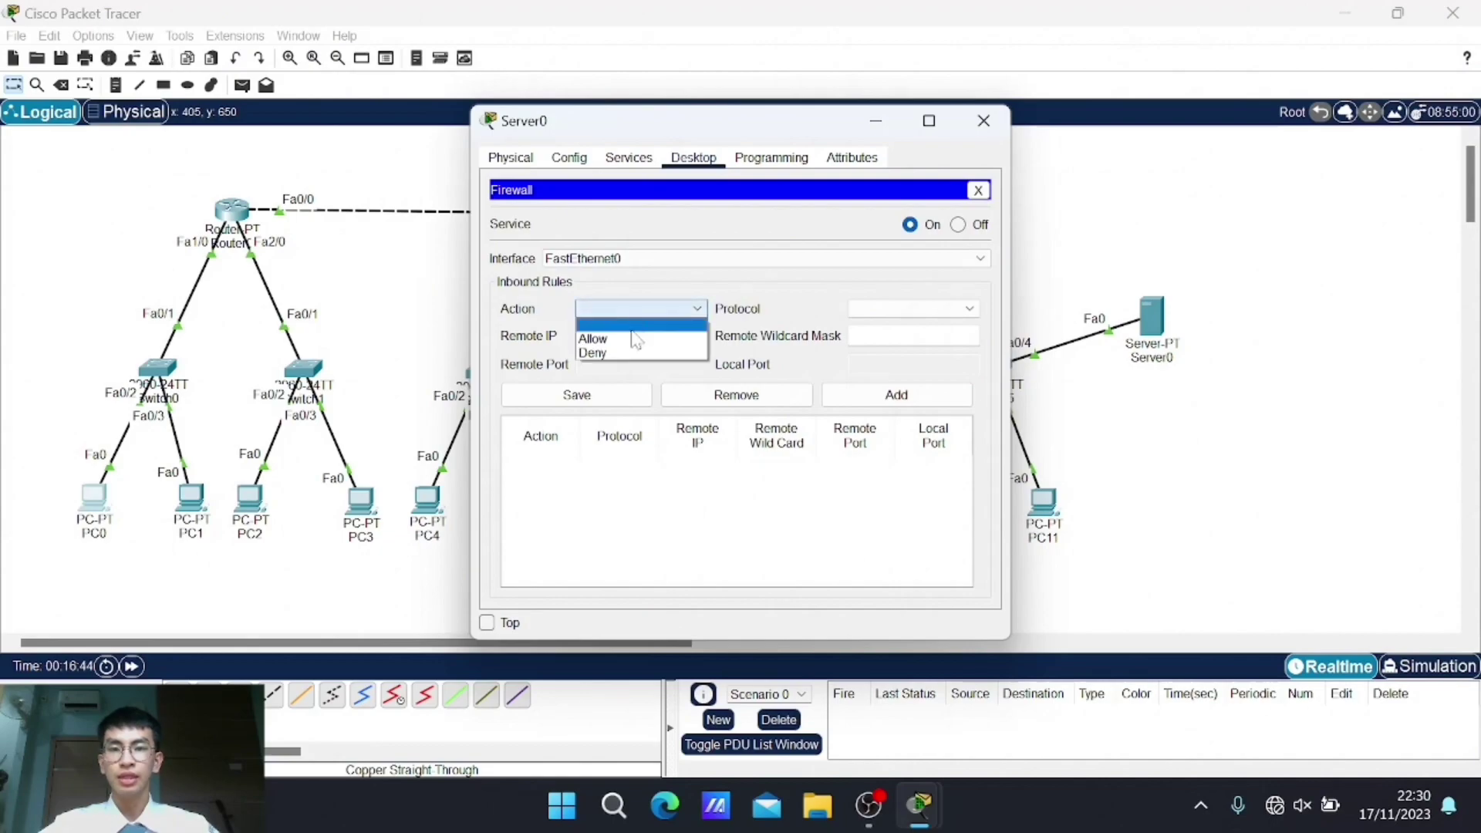
{"action": "left_click", "coordinate": [631, 353]}
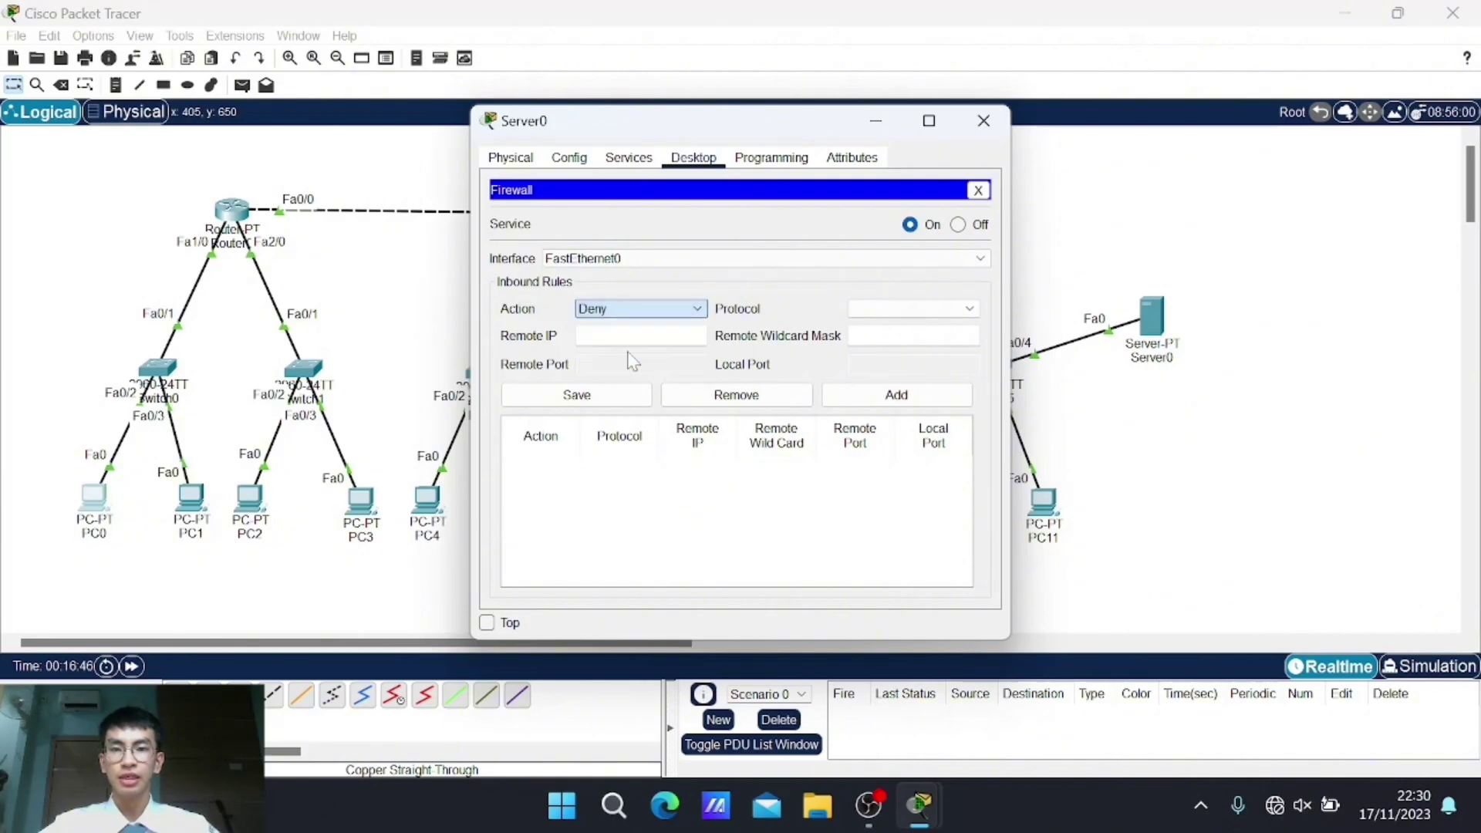
{"action": "left_click", "coordinate": [640, 336]}
{"action": "type", "text": "192.1"}
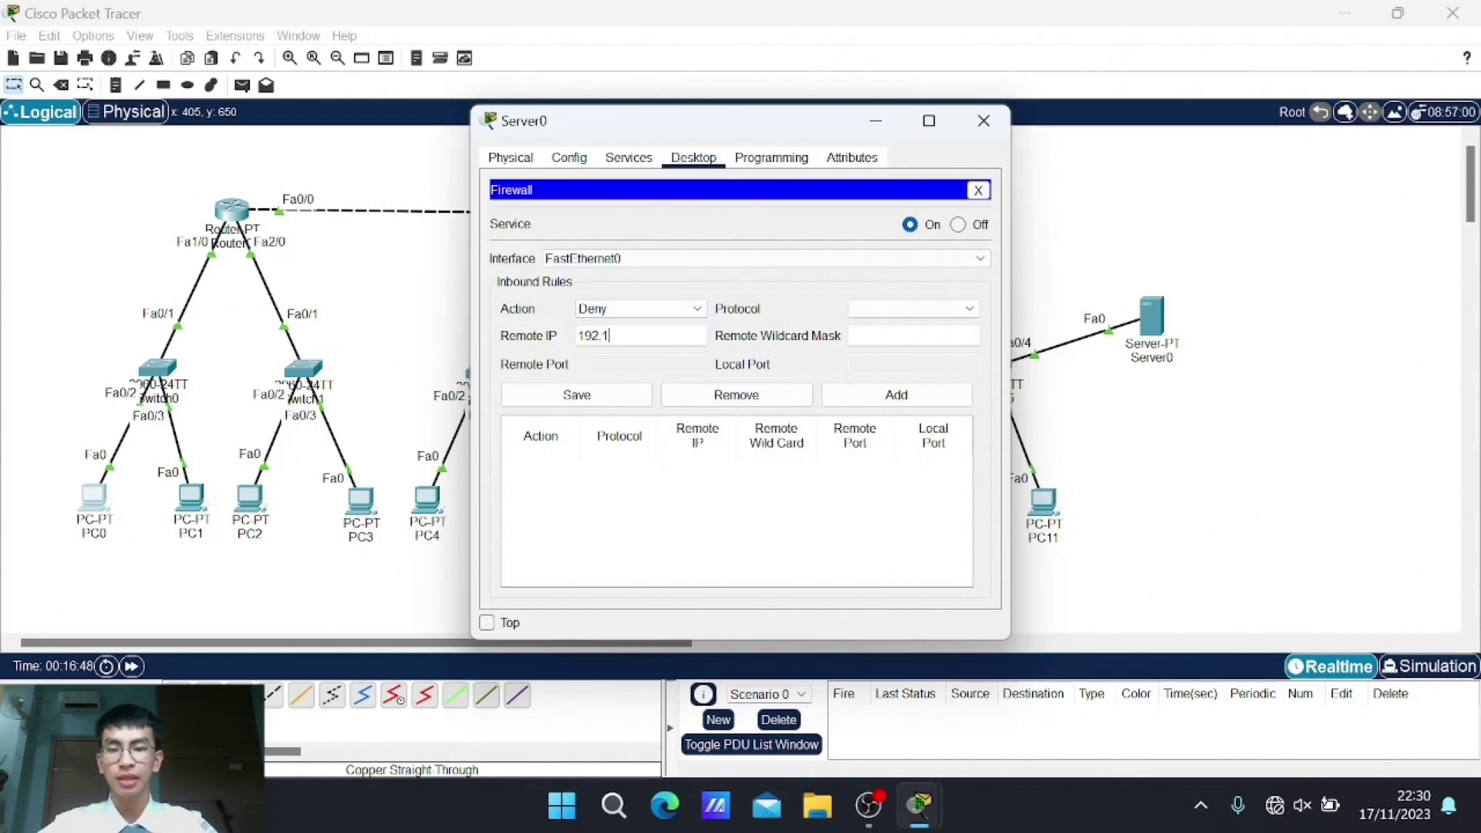
{"action": "type", "text": "68.10.2"}
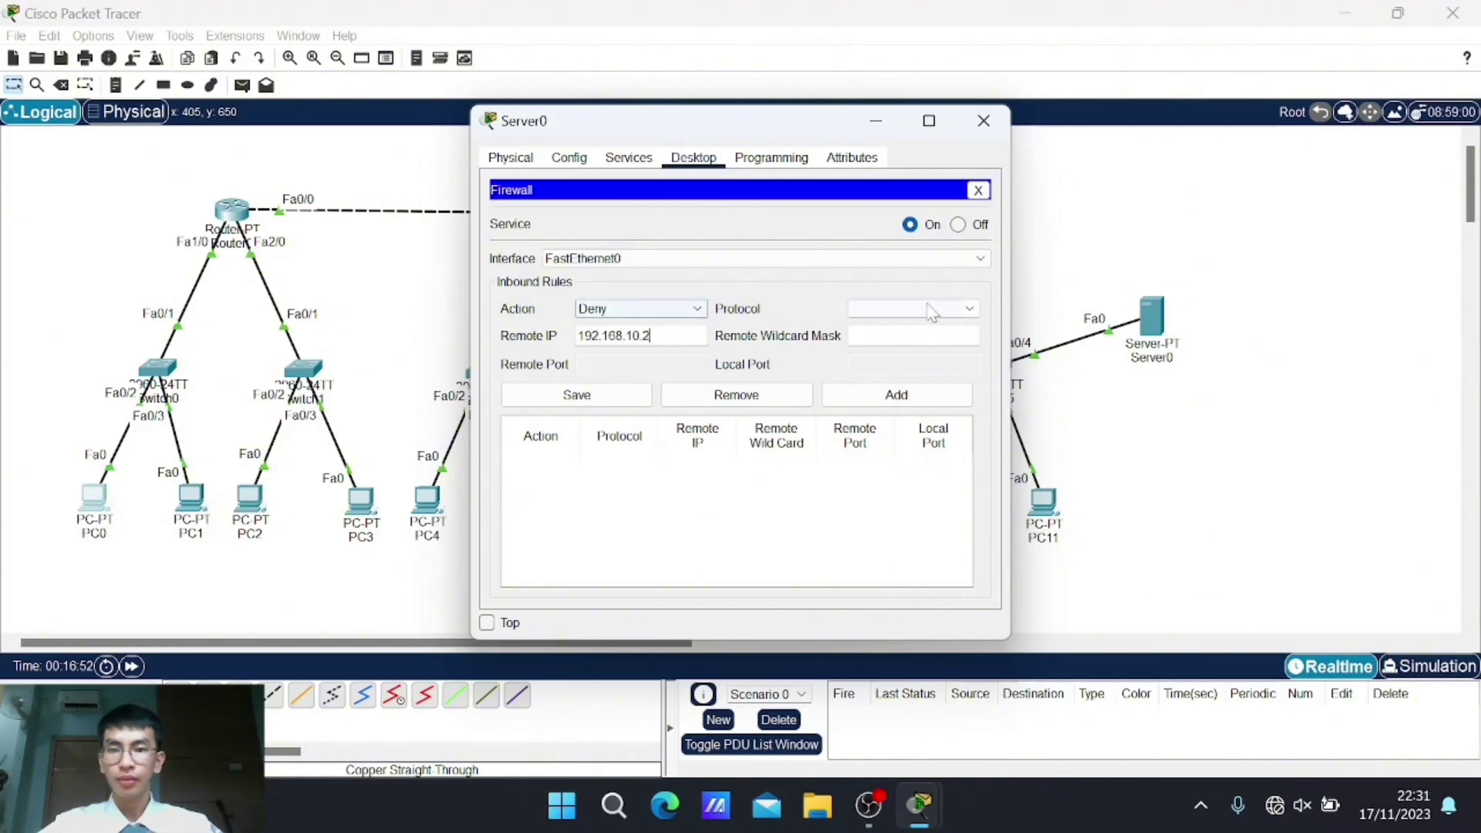
{"action": "left_click", "coordinate": [931, 310]}
{"action": "left_click", "coordinate": [925, 322]}
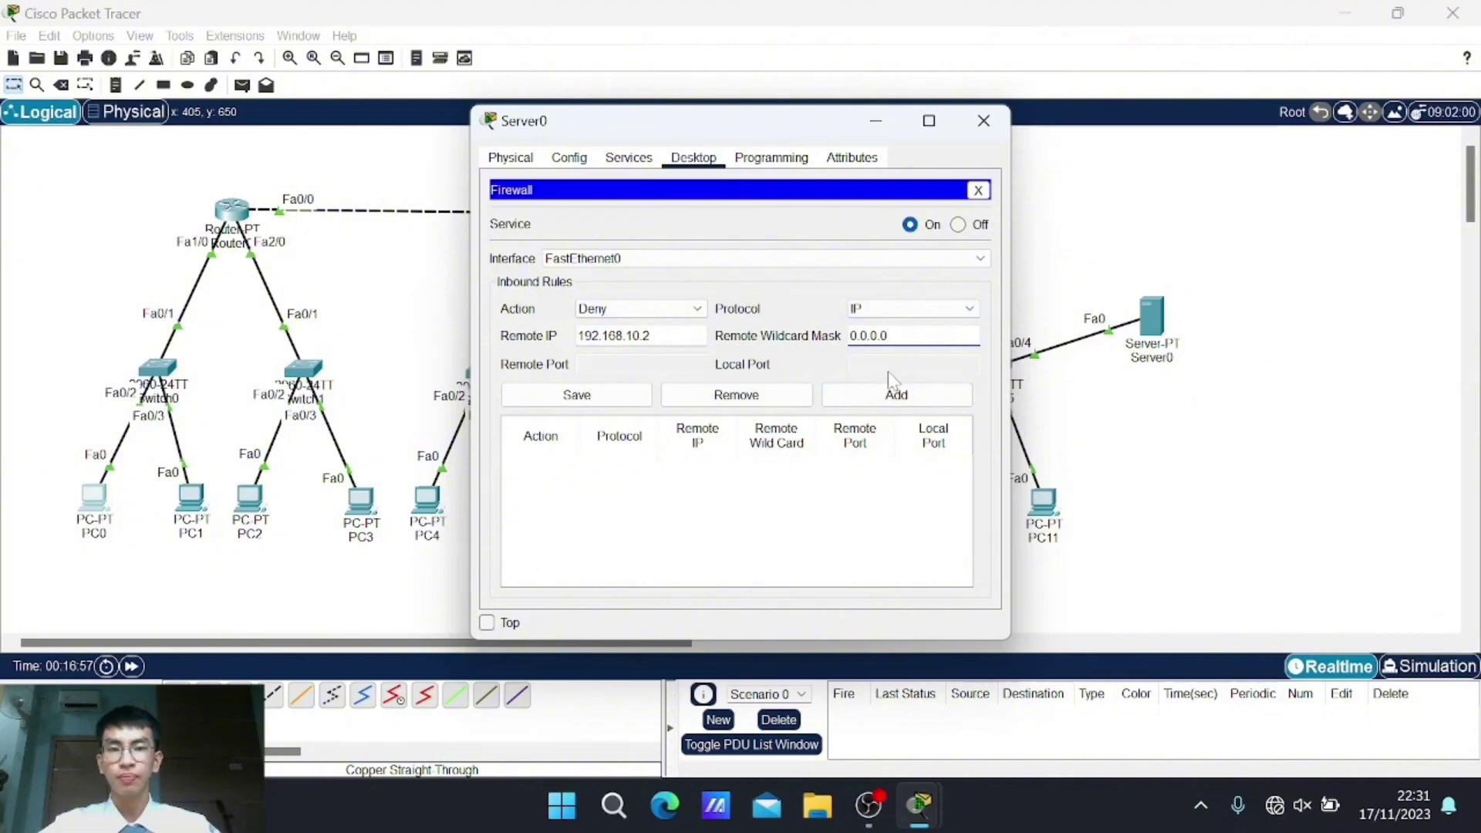
{"action": "left_click", "coordinate": [886, 397]}
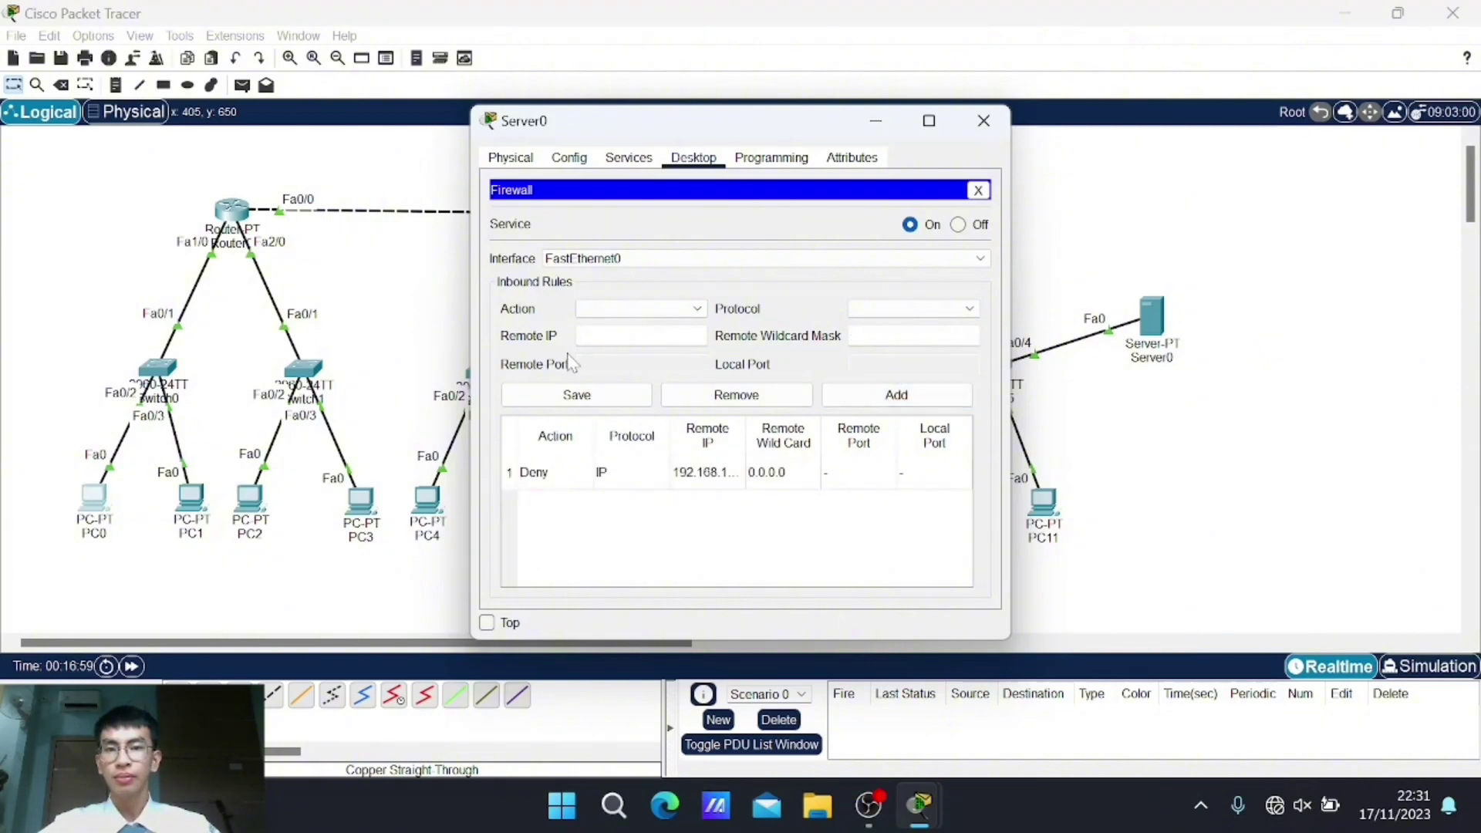
Step: Ping 192.168.15.2 from PC0's command prompt to test the active firewall rule
{"action": "left_click", "coordinate": [100, 513]}
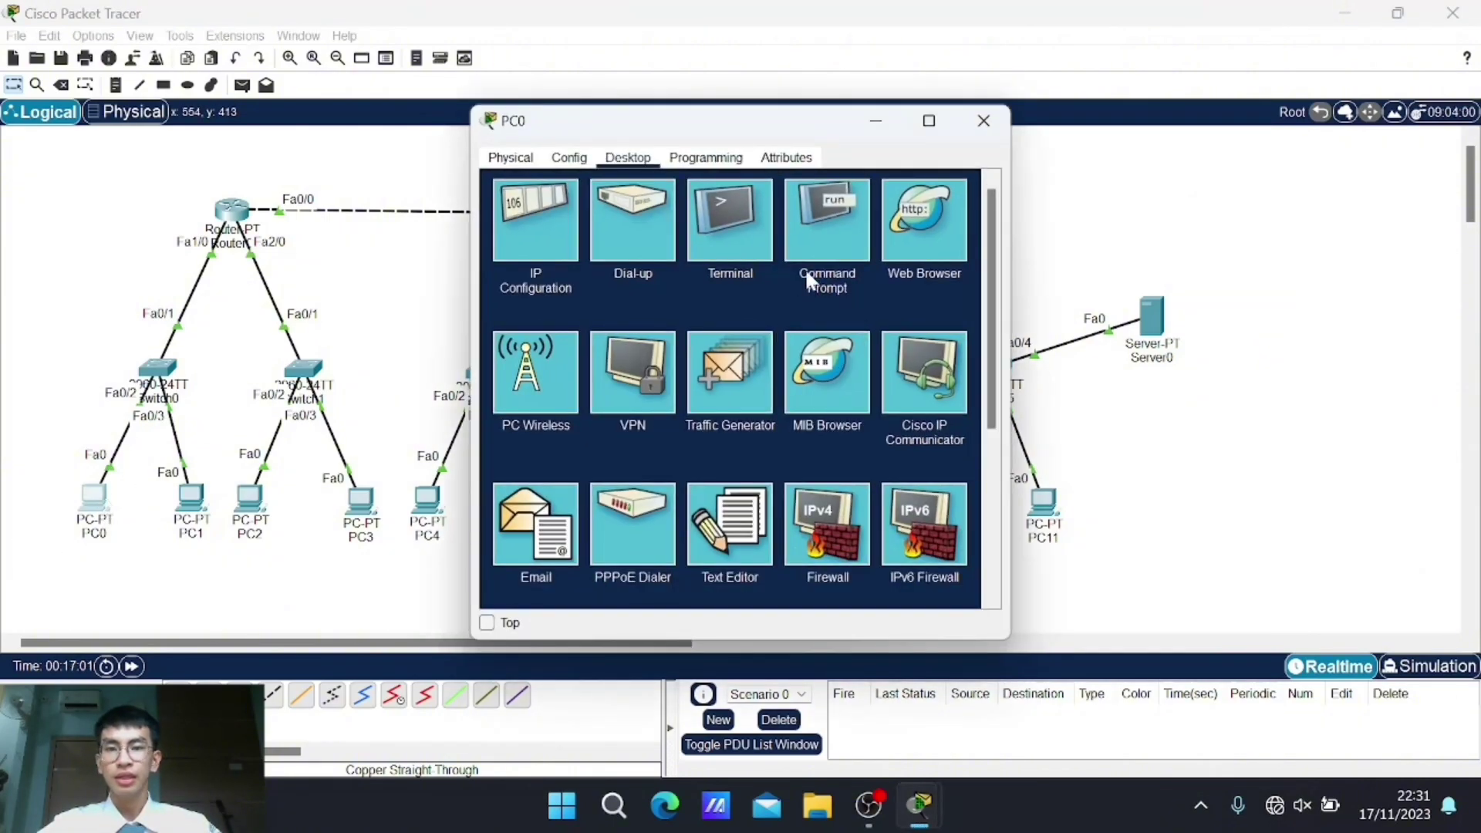
{"action": "left_click", "coordinate": [823, 260]}
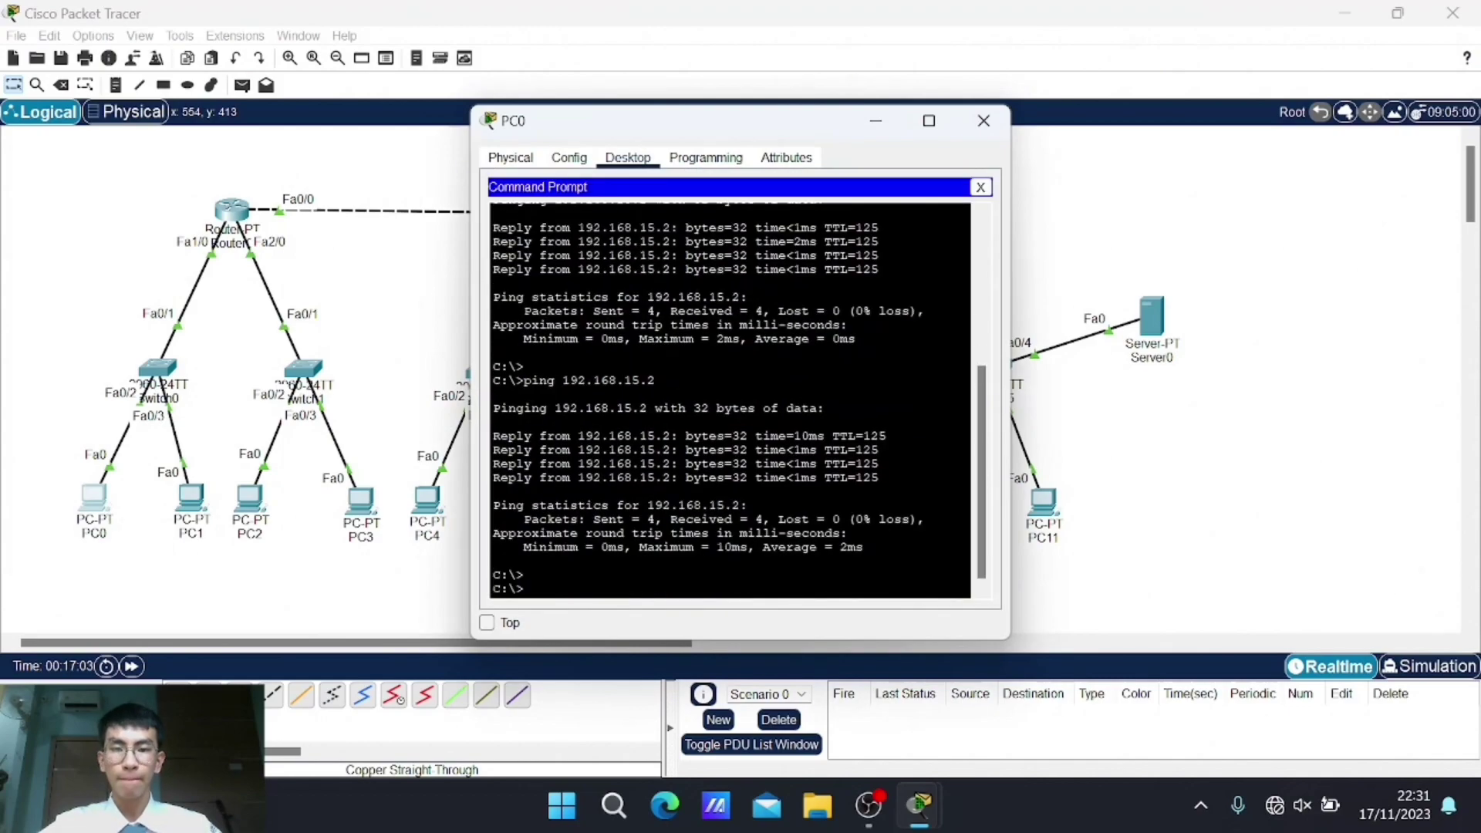
{"action": "type", "text": "ping 192.168.15.2"}
{"action": "key", "text": "Return"}
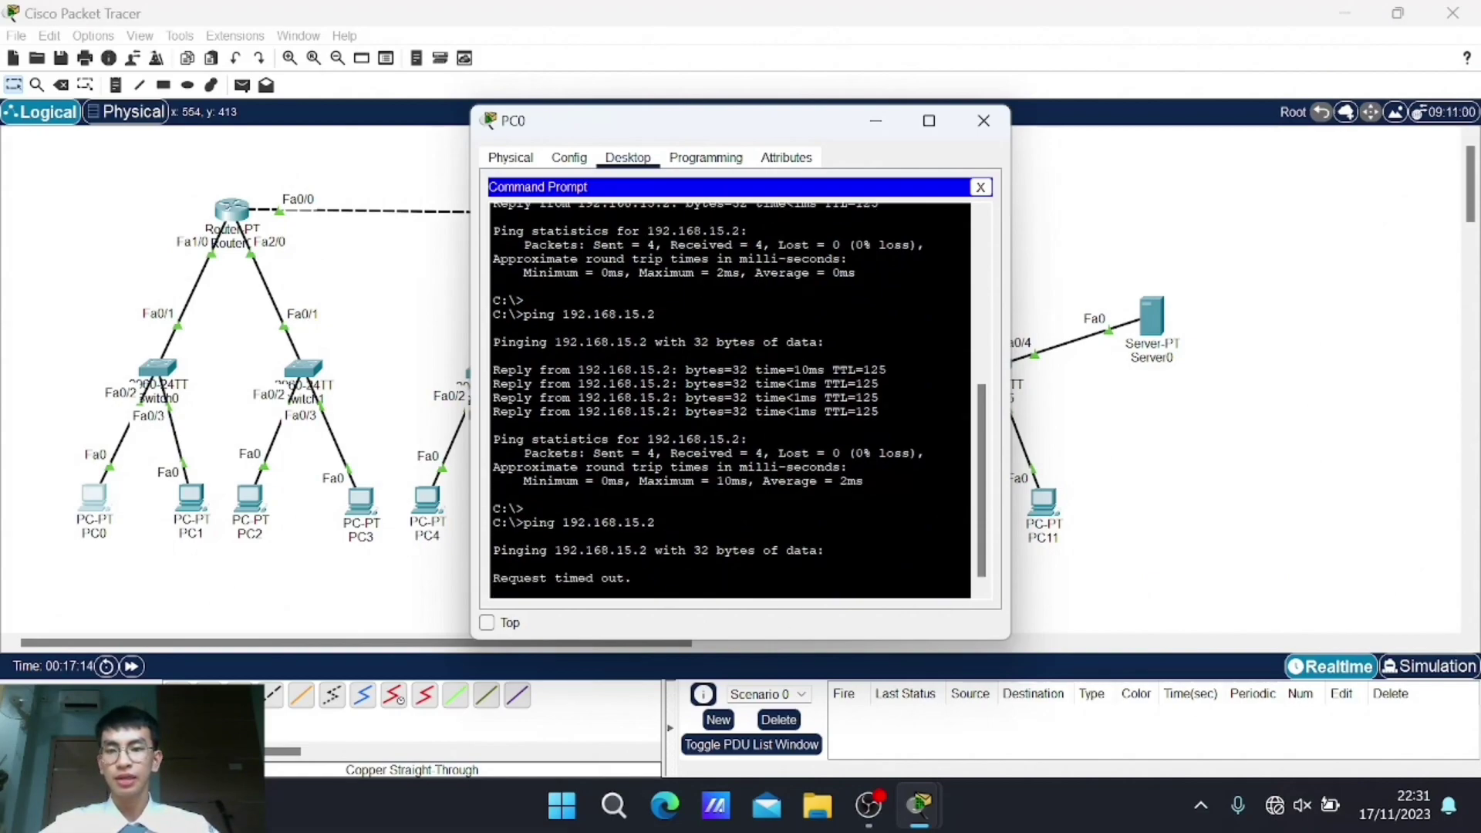
Step: Stop the ping running in PC0's command prompt and close PC0's window
{"action": "key", "text": "ctrl+c"}
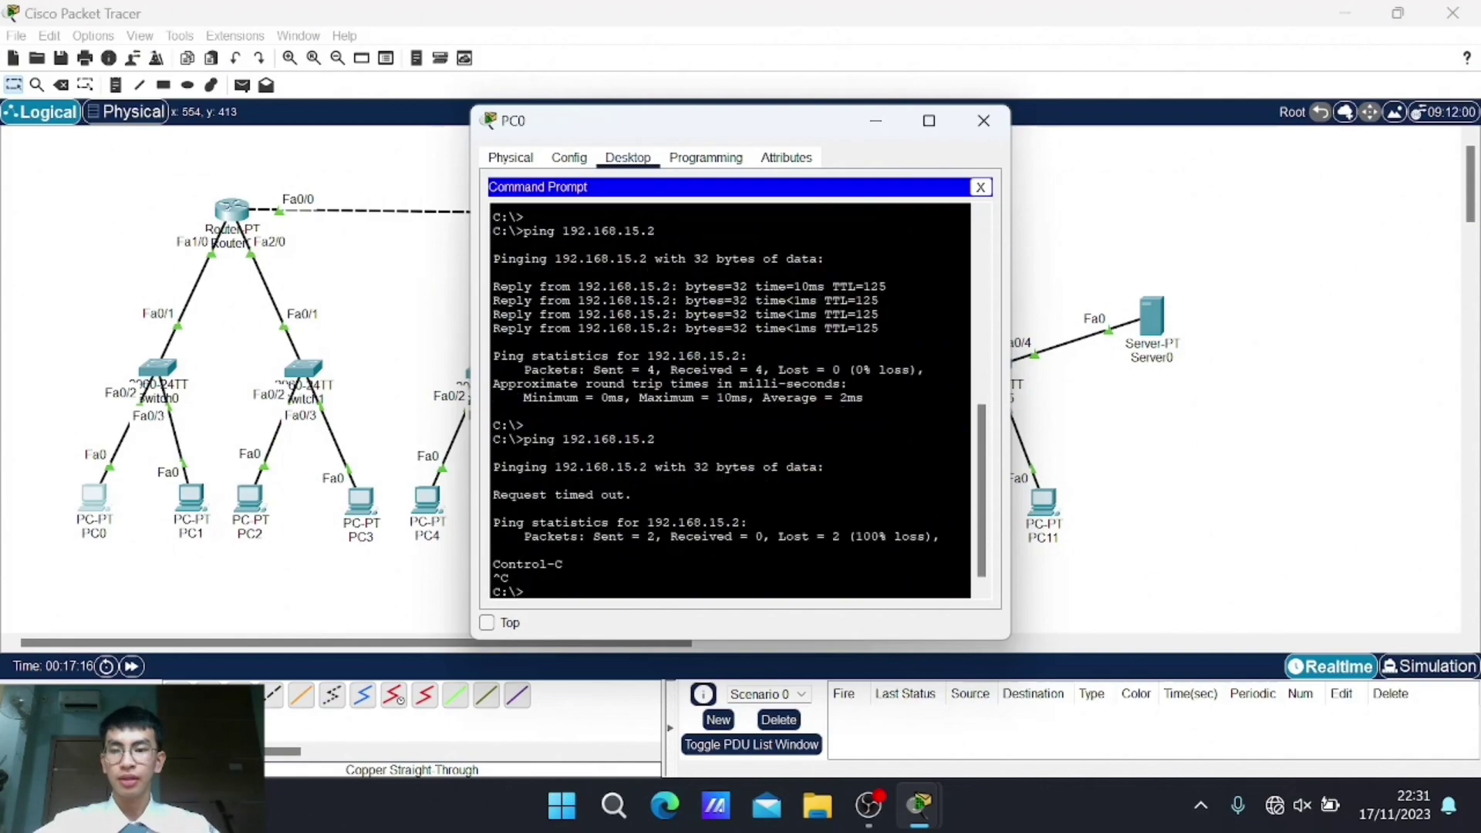
{"action": "left_click", "coordinate": [983, 120]}
Step: Add an inbound firewall rule on Server0 allowing protocol IP from remote IP 192.168.11.2 with wildcard mask 0.0.0.0
{"action": "left_click", "coordinate": [1159, 344]}
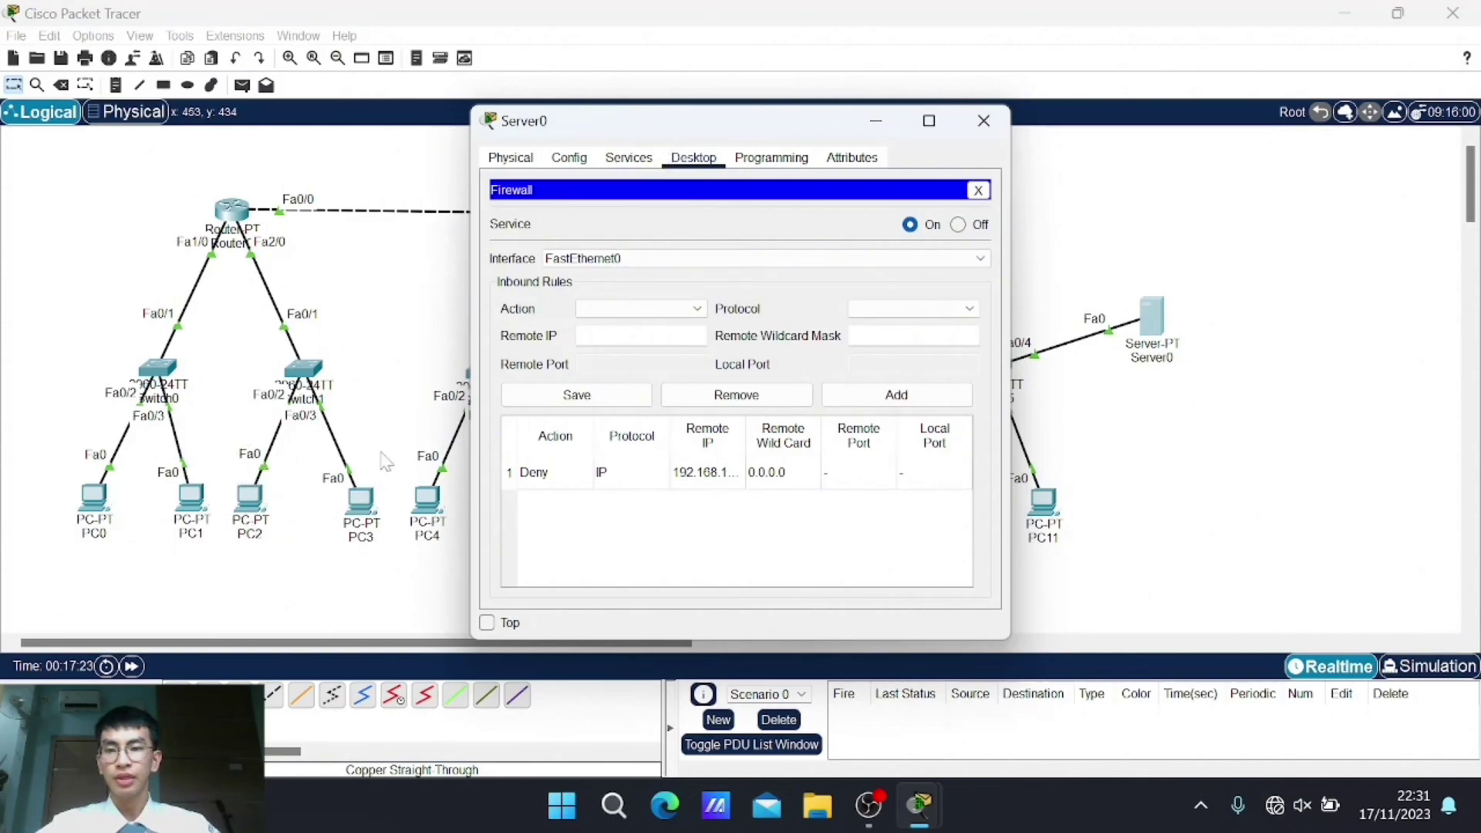
{"action": "left_click", "coordinate": [601, 324]}
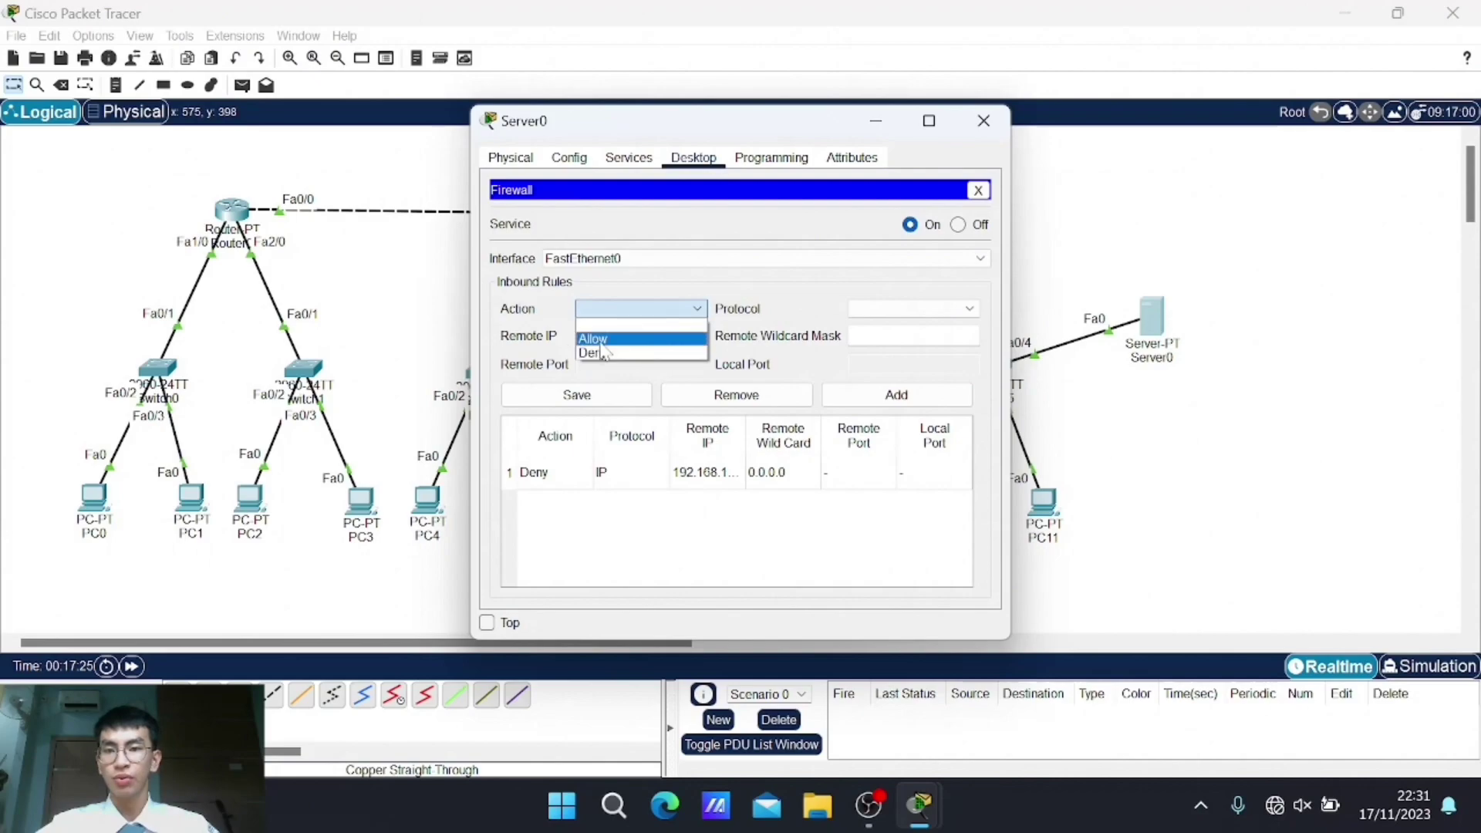
{"action": "left_click", "coordinate": [605, 351]}
{"action": "left_click", "coordinate": [640, 336]}
{"action": "type", "text": "192.168."}
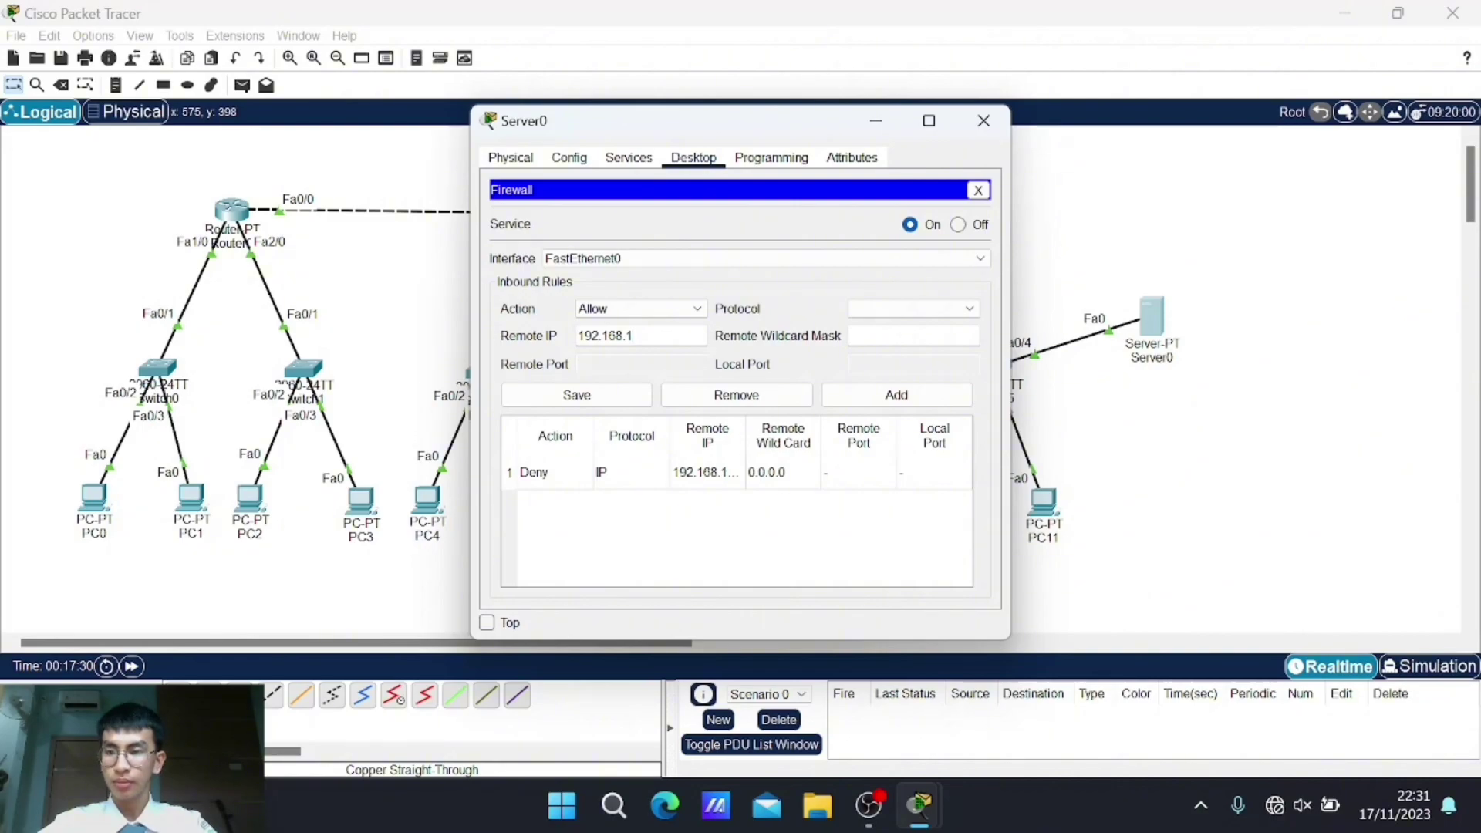
{"action": "type", "text": "11.2"}
{"action": "left_click", "coordinate": [860, 308]}
{"action": "left_click", "coordinate": [866, 339]}
{"action": "type", "text": "0.0.0.0"}
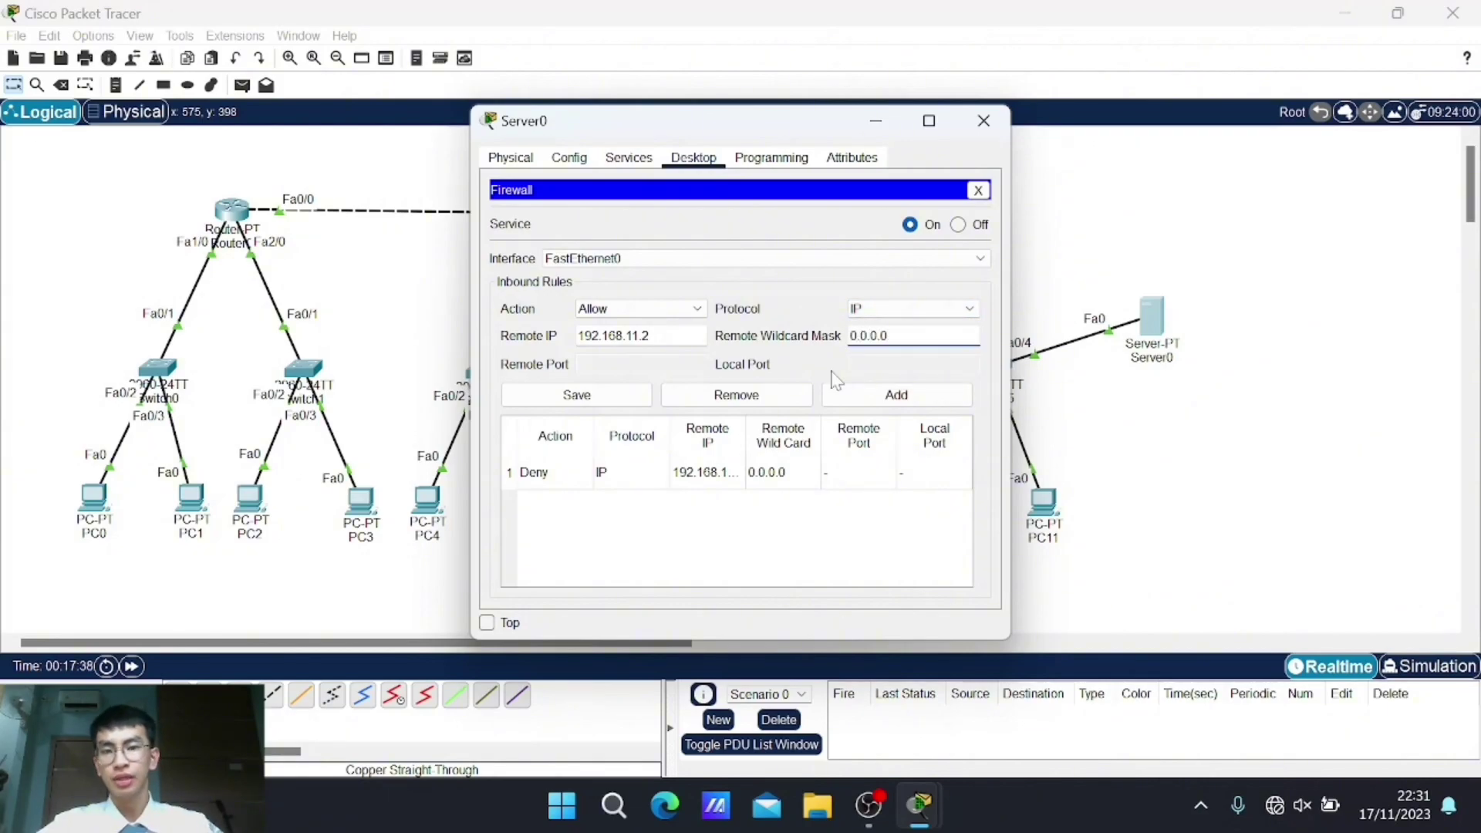
{"action": "left_click", "coordinate": [859, 396]}
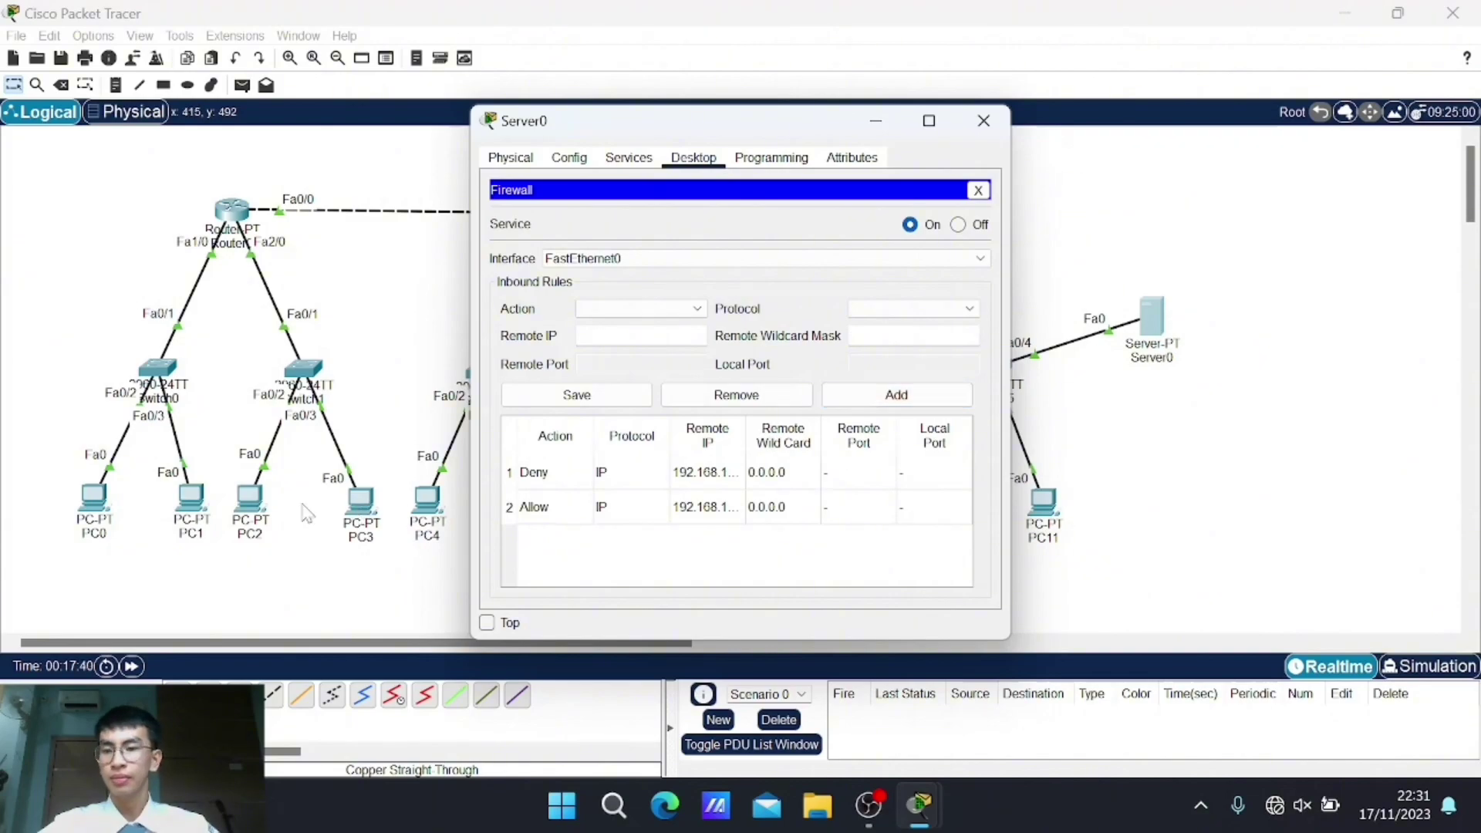
Step: Ping 192.168.15.2 from PC2's command prompt to test the allow rule, and close the prompt
{"action": "left_click", "coordinate": [249, 501]}
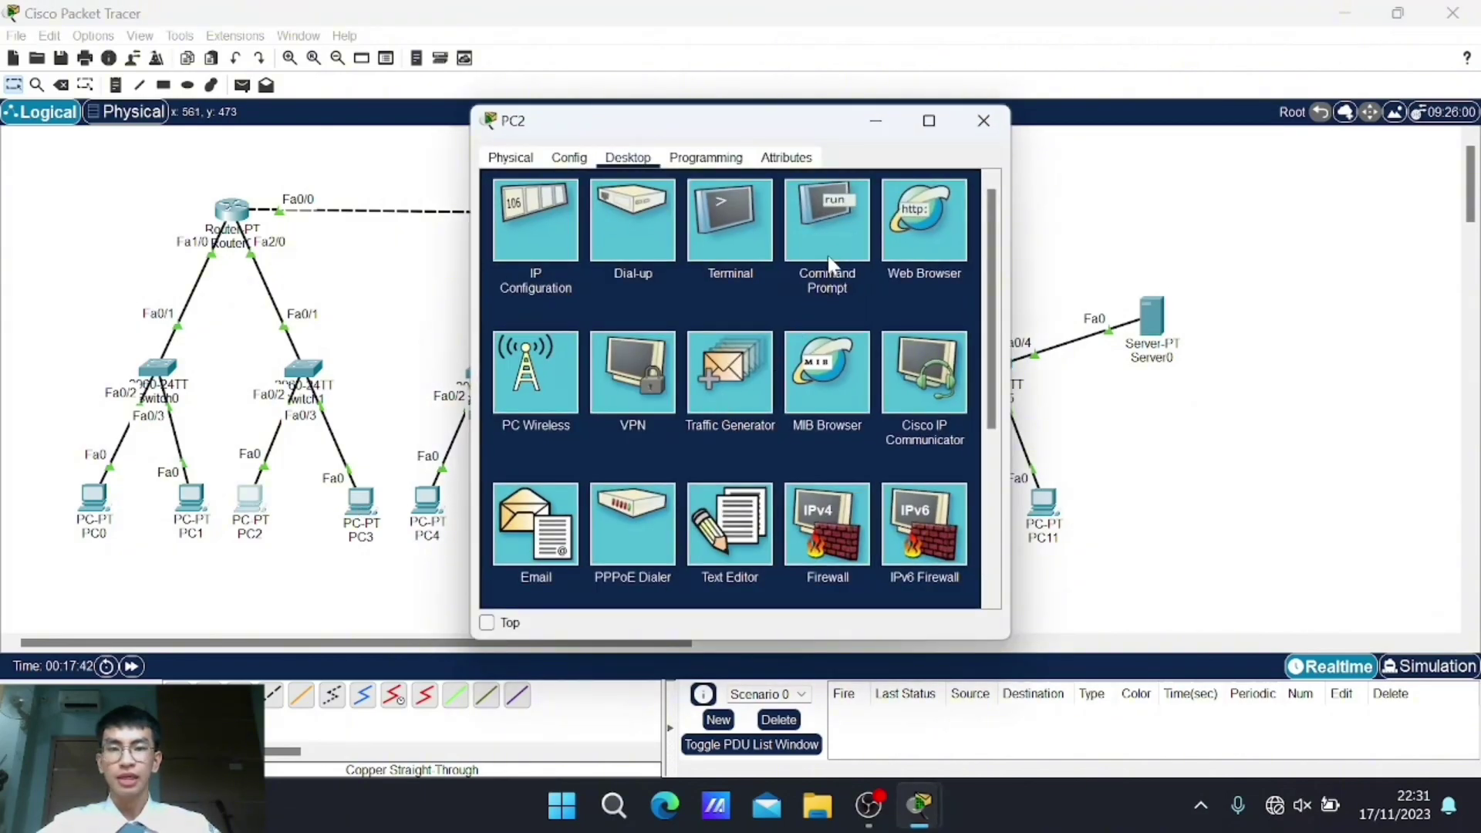
{"action": "left_click", "coordinate": [827, 270]}
{"action": "type", "text": "ping"}
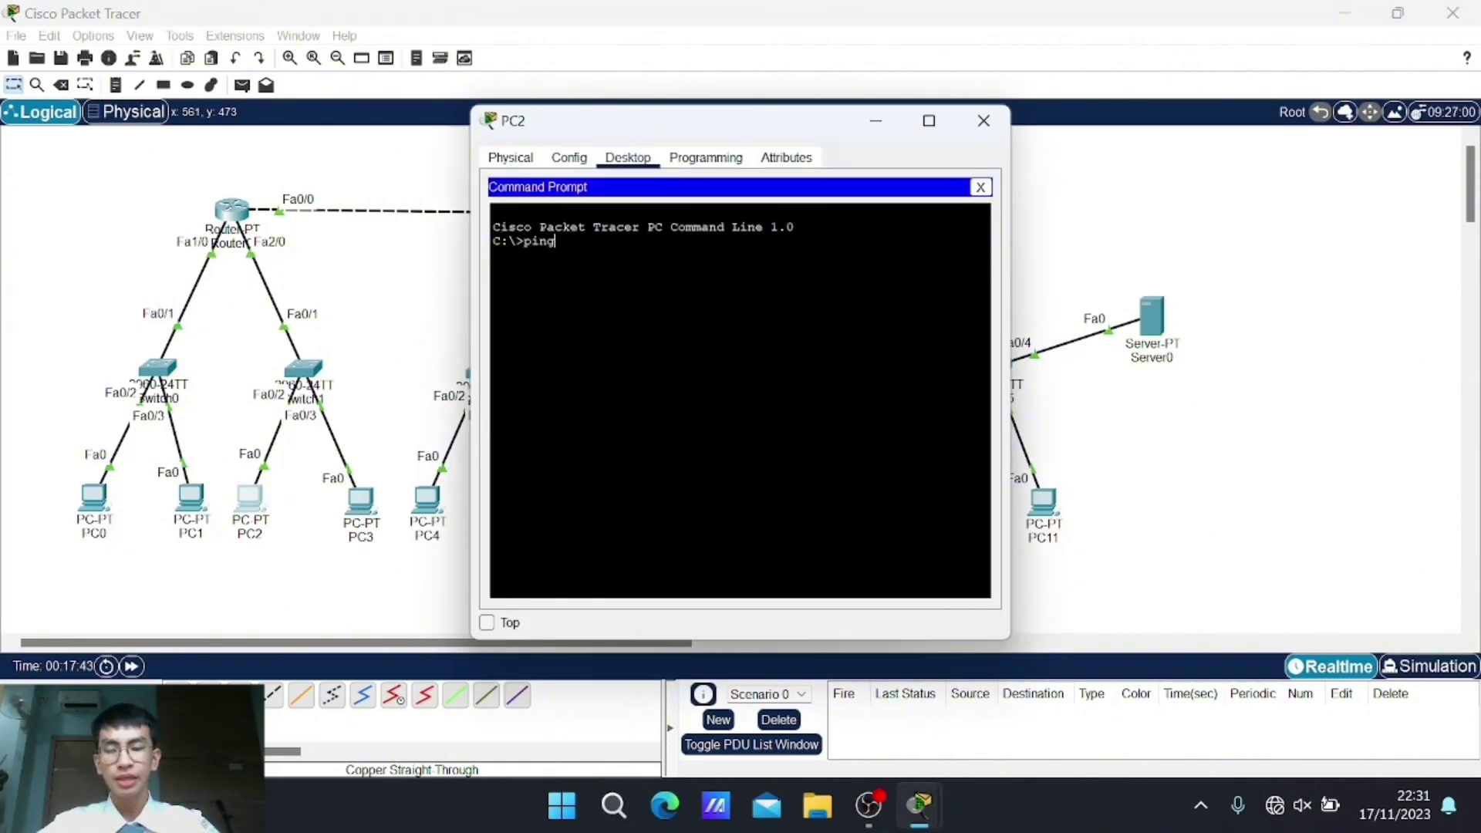
{"action": "type", "text": " 192.168.15.2"}
{"action": "key", "text": "Return"}
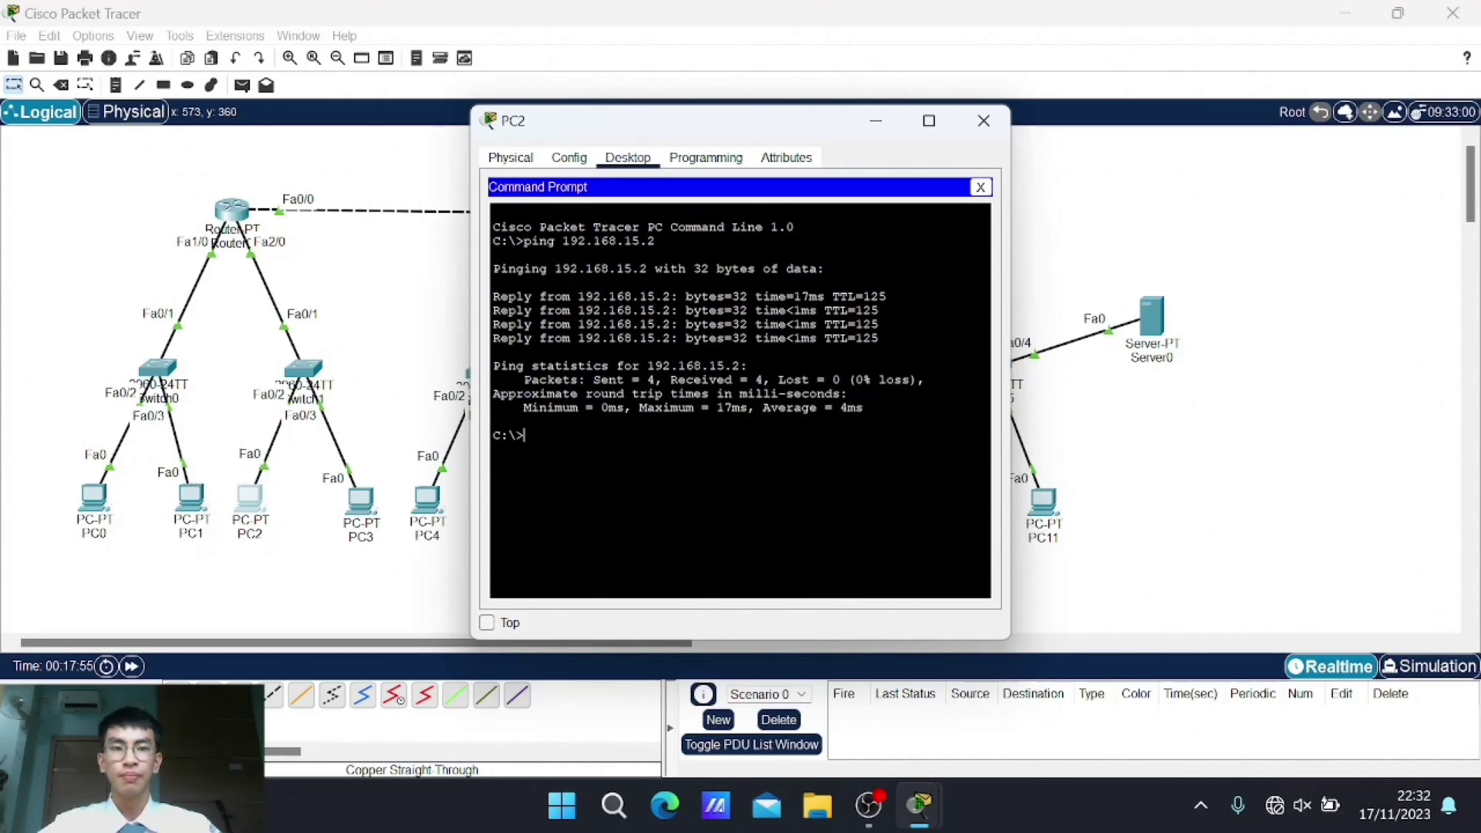
{"action": "left_click", "coordinate": [980, 188]}
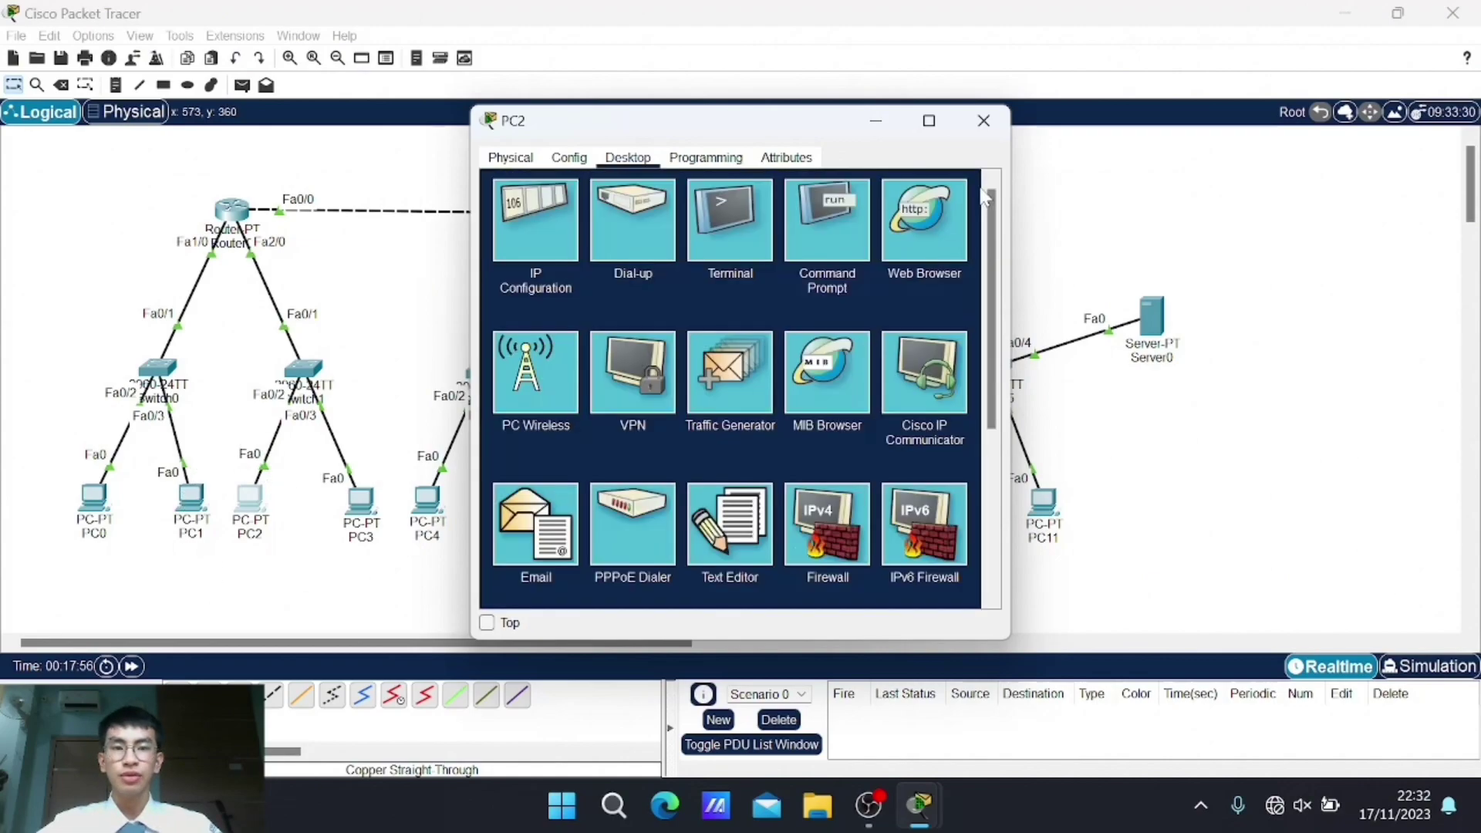
Step: Load yupri.com in PC2's web browser to test web access to the server
{"action": "left_click", "coordinate": [925, 252]}
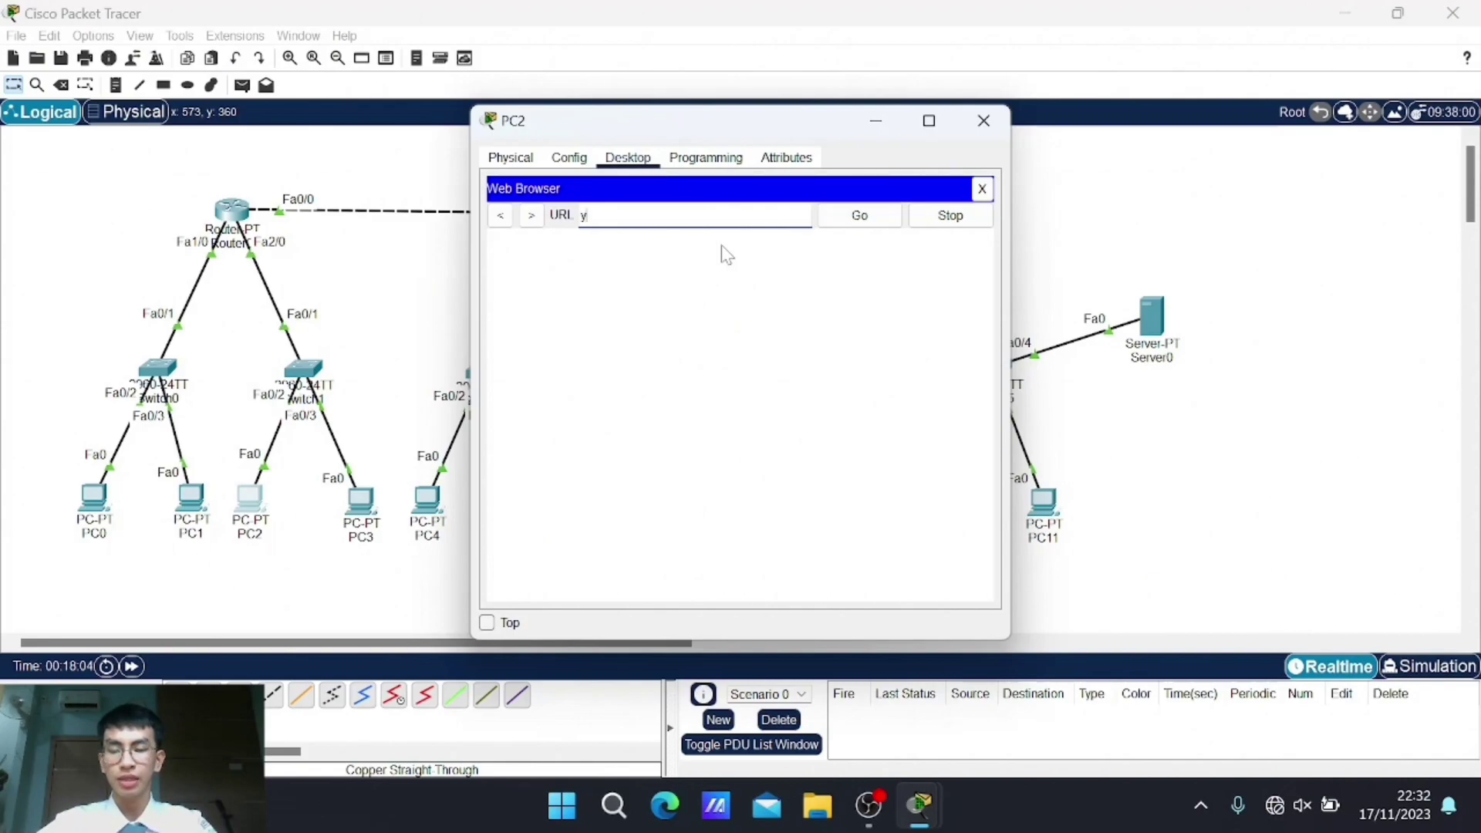
{"action": "type", "text": "yupri.com"}
{"action": "key", "text": "Return"}
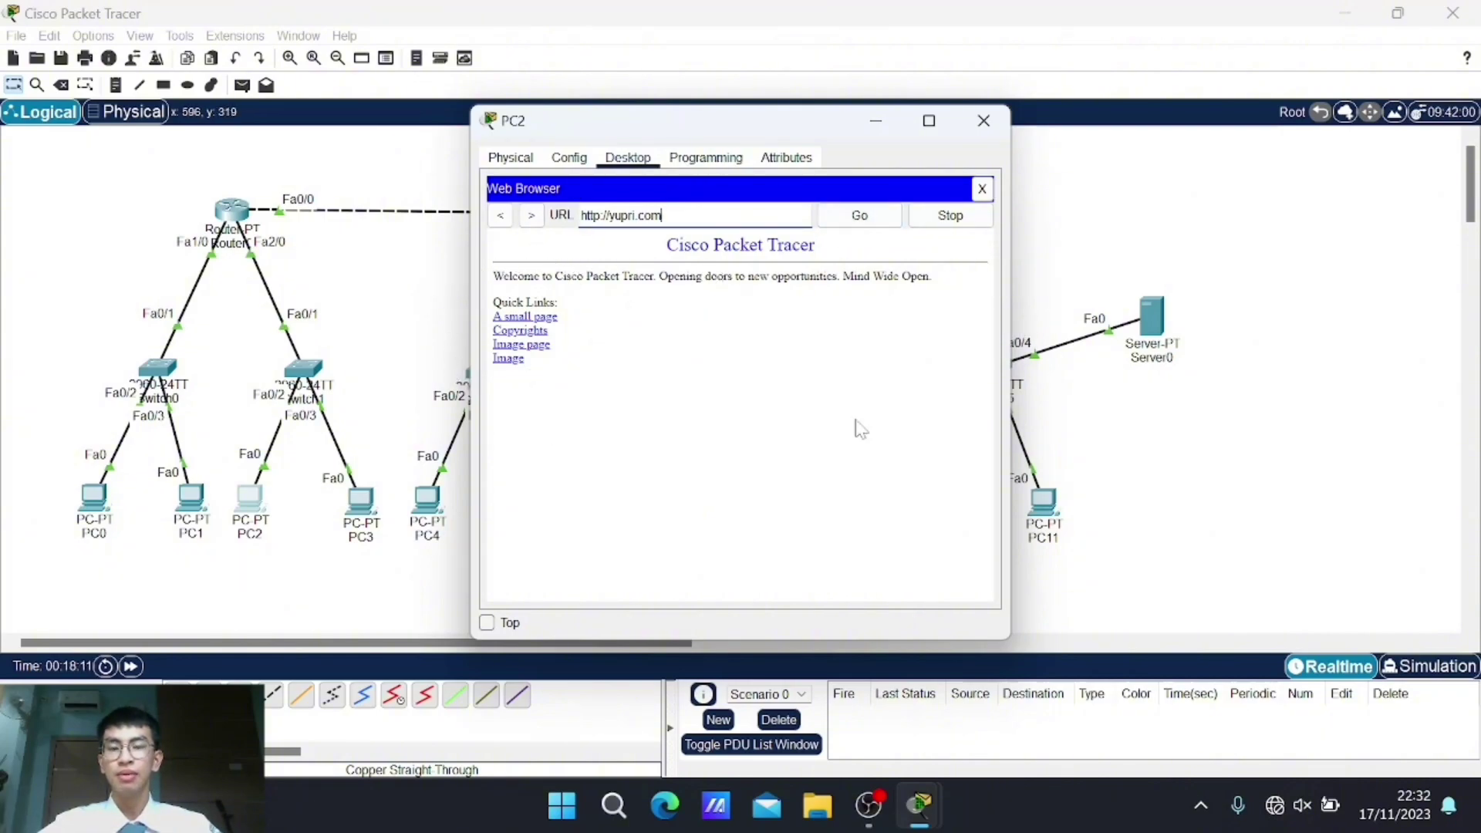
Step: Try to load yupri.com in PC0's web browser to test the deny rule, and close PC0's window
{"action": "left_click", "coordinate": [96, 500]}
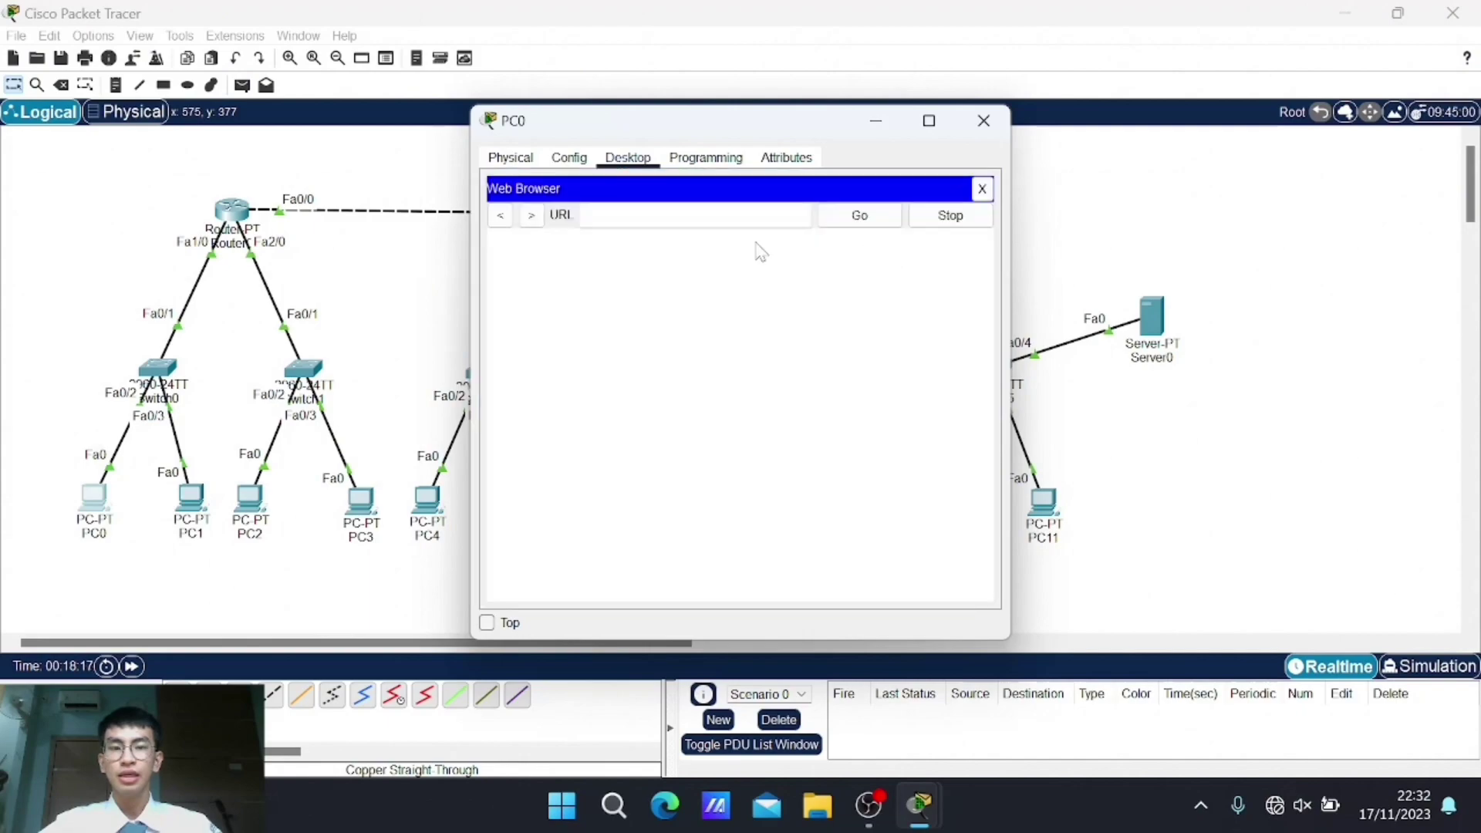
{"action": "type", "text": "yupri.com"}
{"action": "key", "text": "Return"}
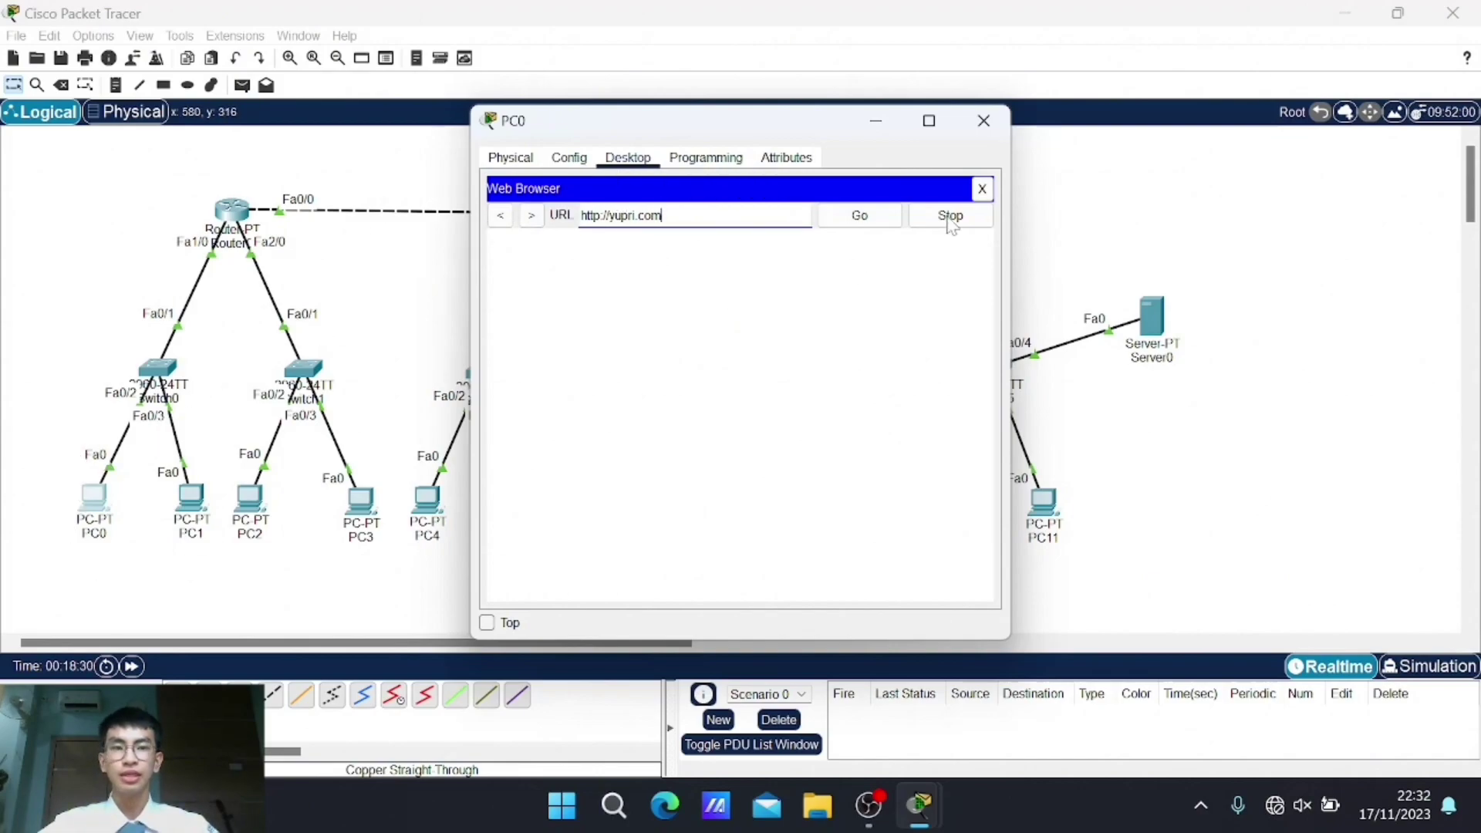
{"action": "left_click", "coordinate": [983, 121]}
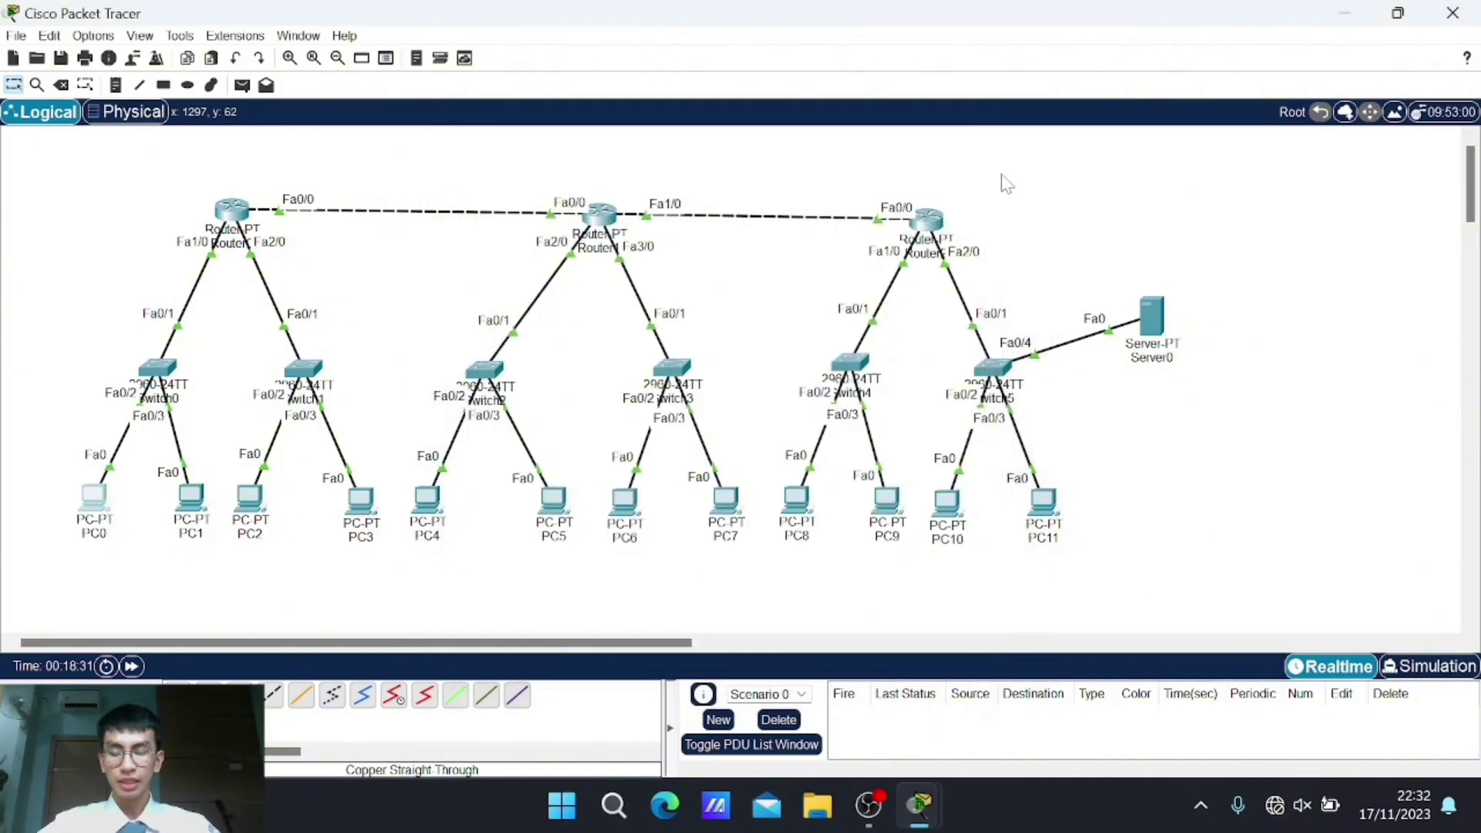